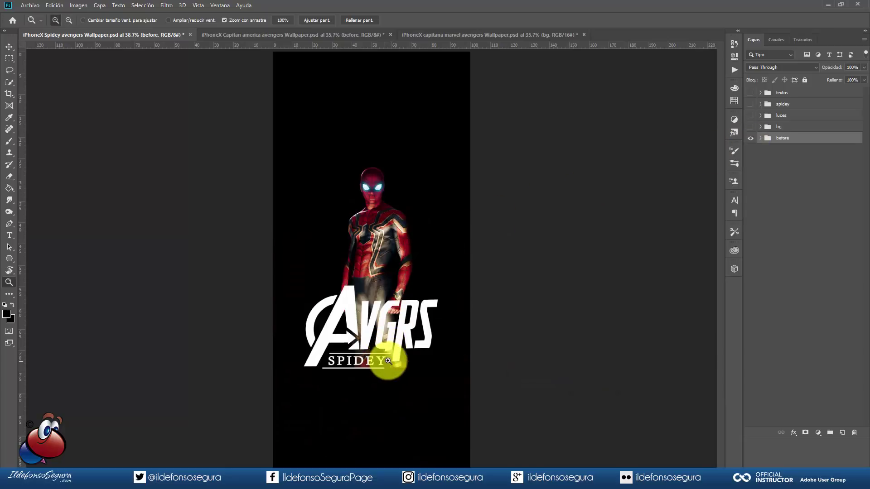
Step: Restore visibility of all layer groups in the Spidey wallpaper and inspect the finished AVGRS lettering up close
alt+click(749, 138)
click(360, 337)
scroll(360, 338, up, 9)
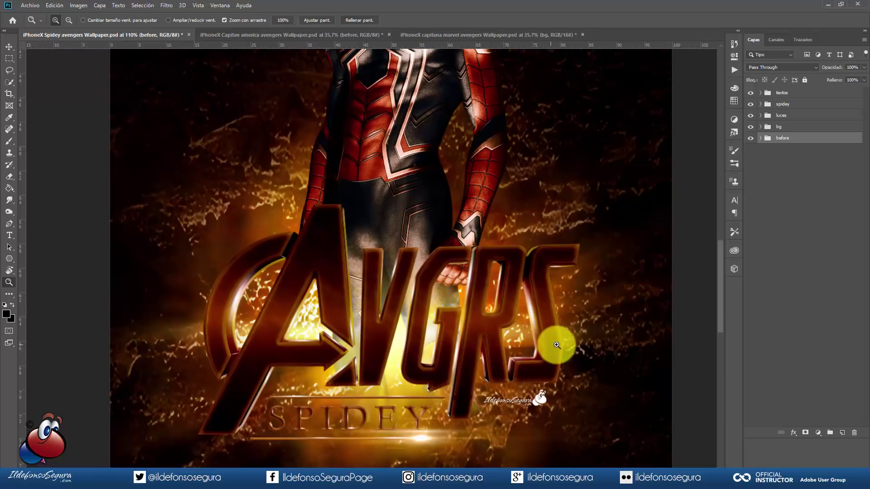
scroll(544, 332, down, 10)
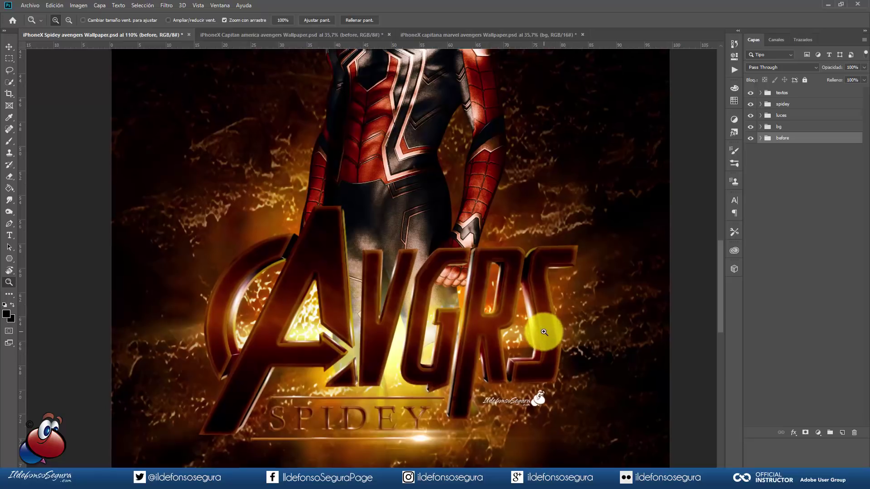
Step: Compare the before group with the finished design in the Capitan America and capitana marvel wallpapers
click(332, 35)
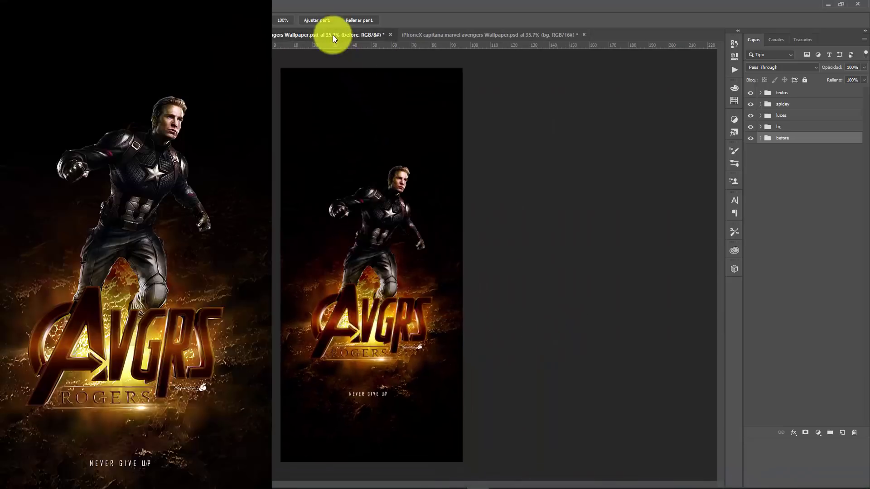
alt+click(750, 139)
alt+click(750, 138)
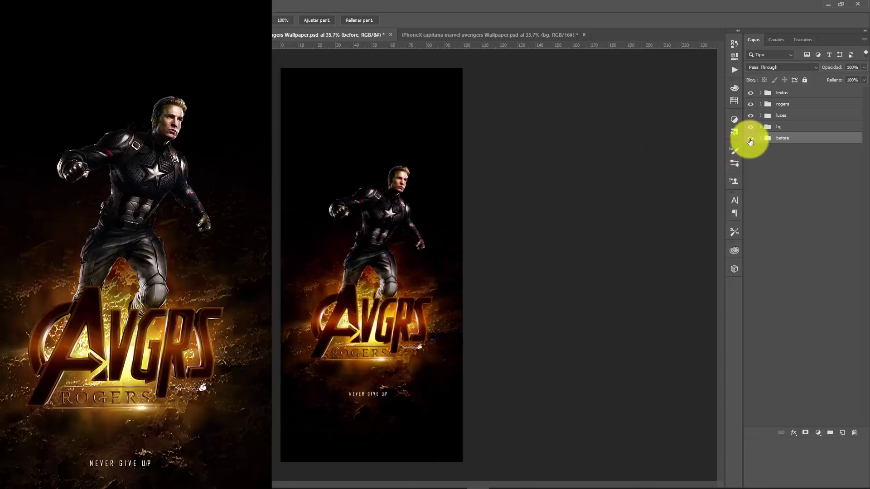
click(462, 34)
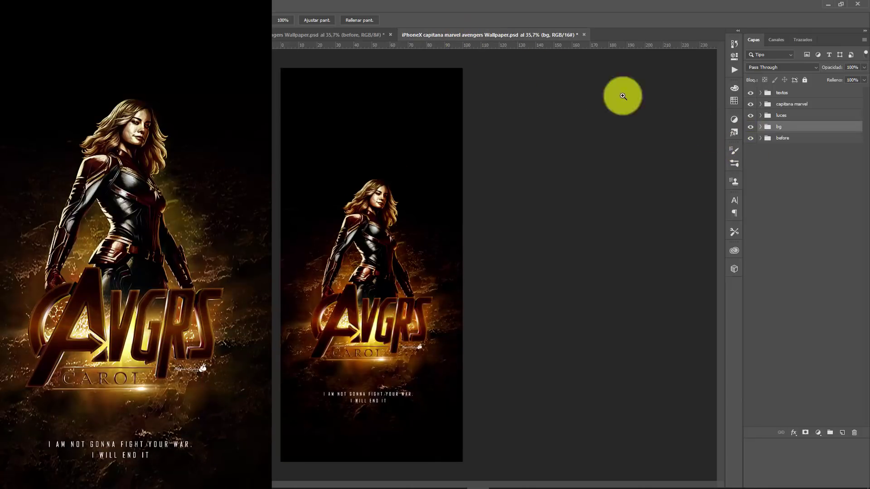
alt+click(752, 138)
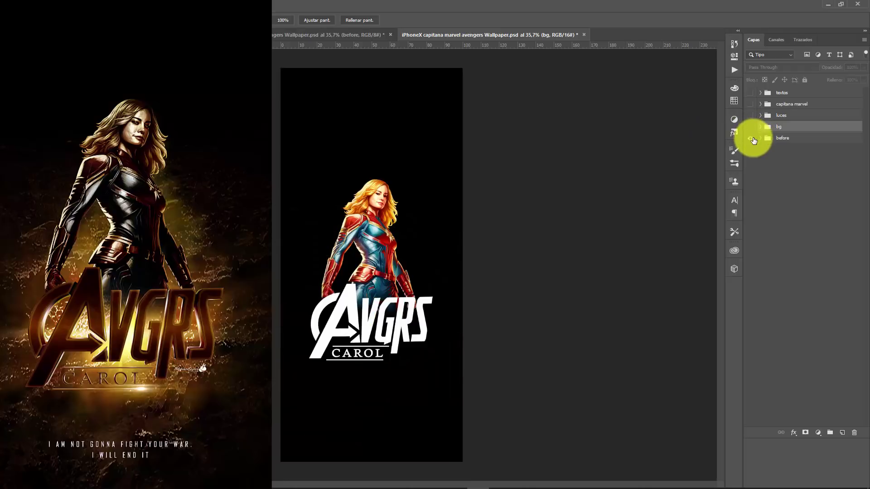
alt+click(751, 139)
click(351, 33)
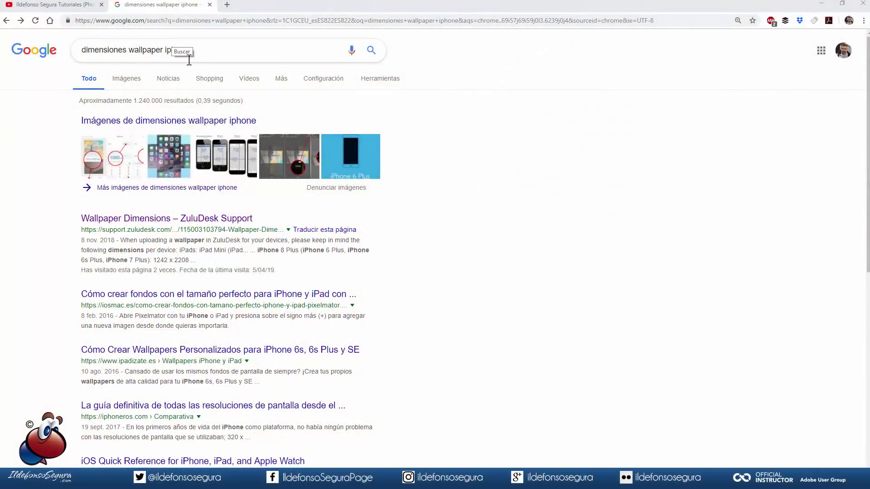
Step: Open the ZuluDesk Wallpaper Dimensions search result and look up the wallpaper size for the iPhone X
click(154, 220)
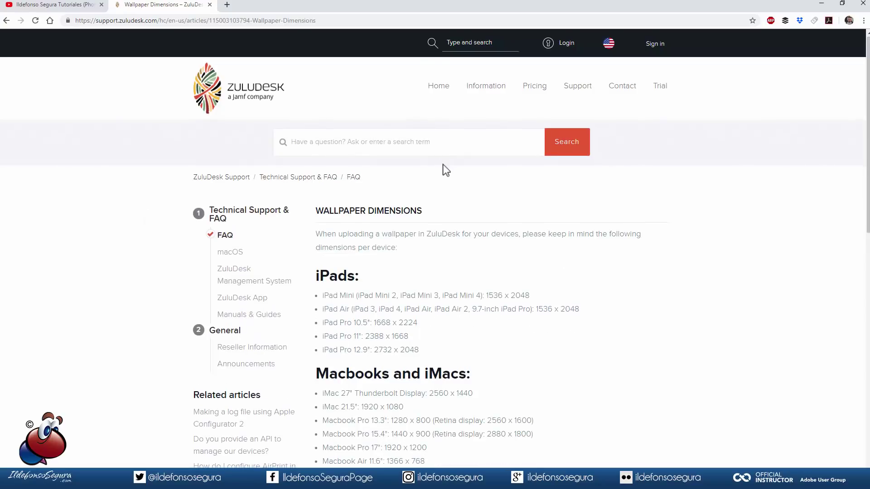
scroll(444, 165, down, 4)
scroll(444, 165, down, 2)
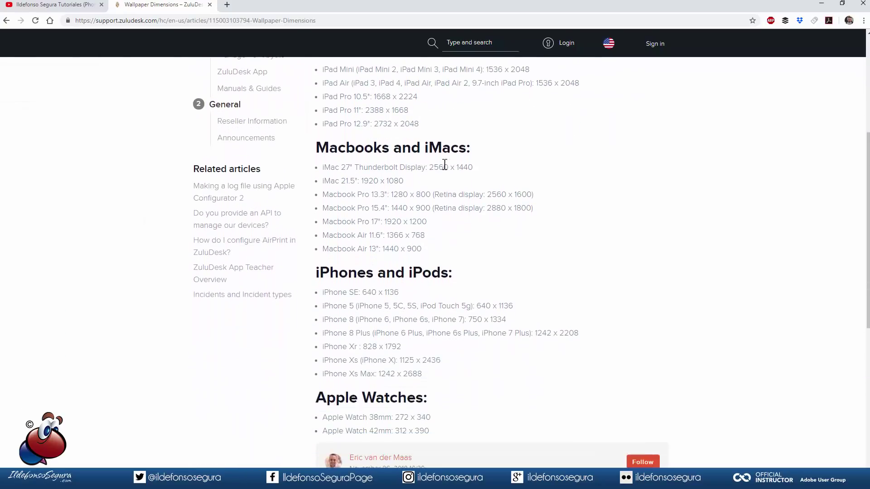
drag(441, 315, 322, 326)
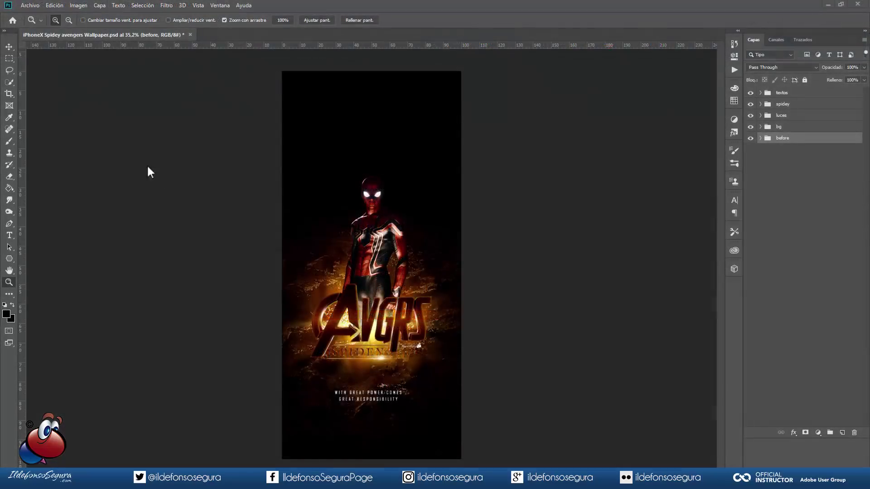
Step: Start a new document in pixels with a width of 1125 and a height of 2436
click(29, 5)
click(33, 12)
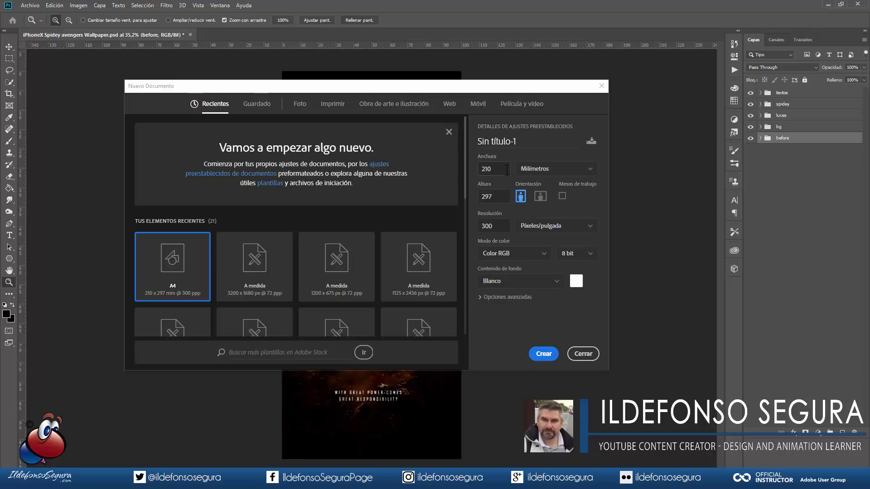
click(524, 169)
click(530, 181)
click(504, 168)
text(1125)
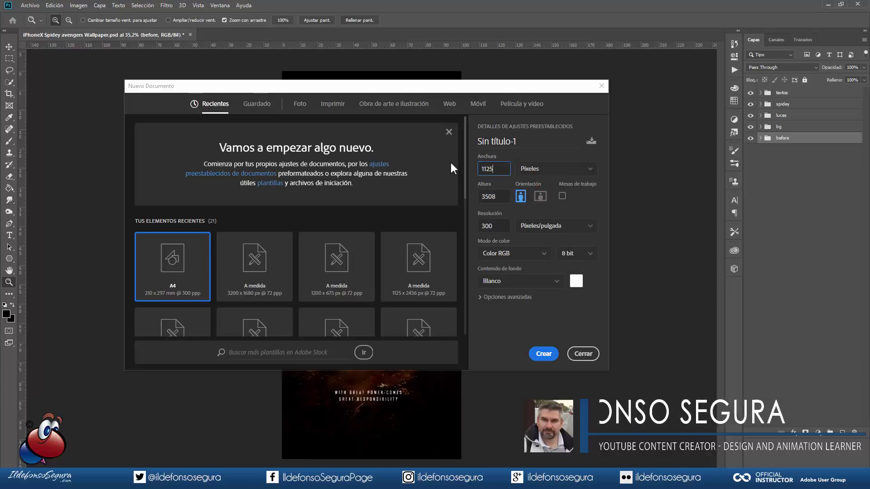
key(Tab)
text(2436)
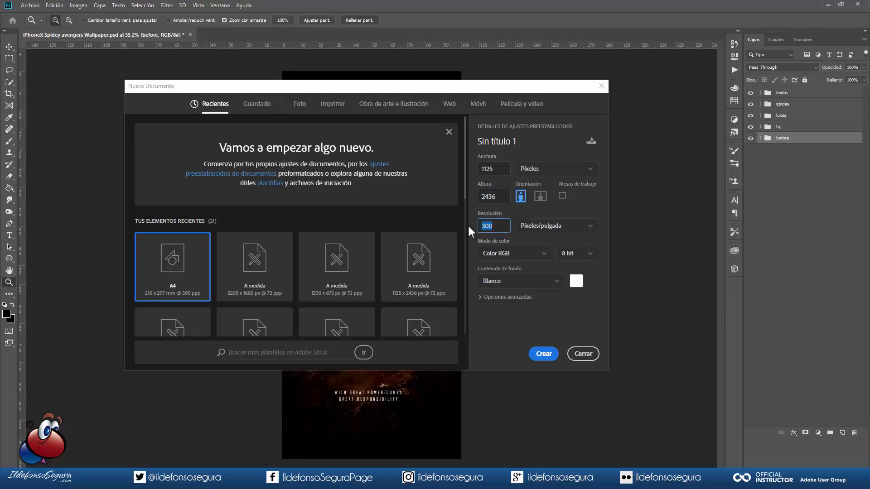
Step: Set the new document's resolution to 72 pixels per inch and its background to black, and create it
click(577, 284)
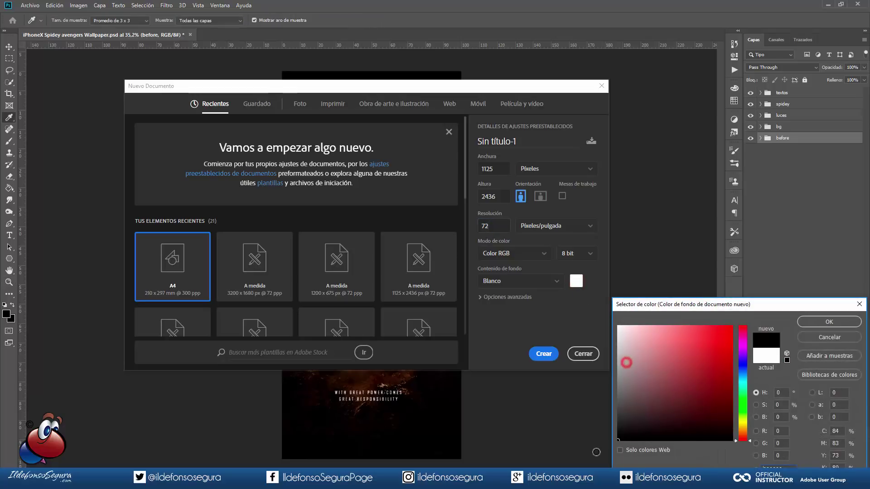
click(806, 321)
click(557, 283)
click(514, 314)
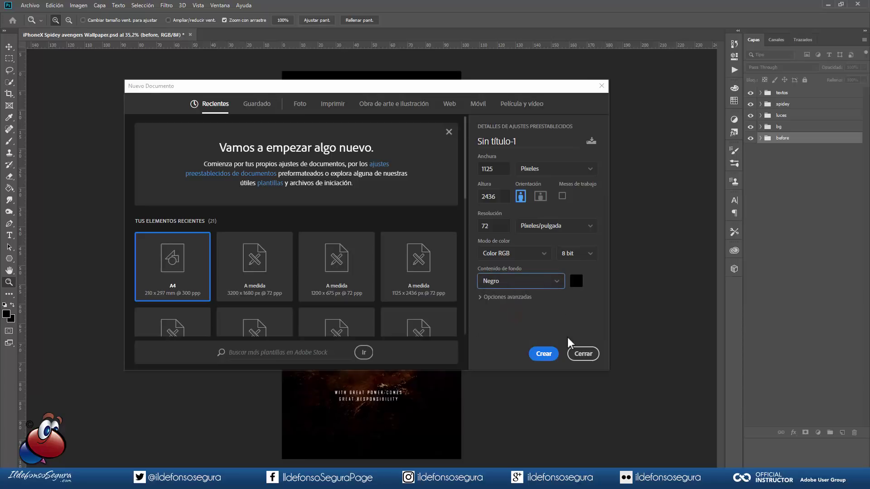
click(544, 353)
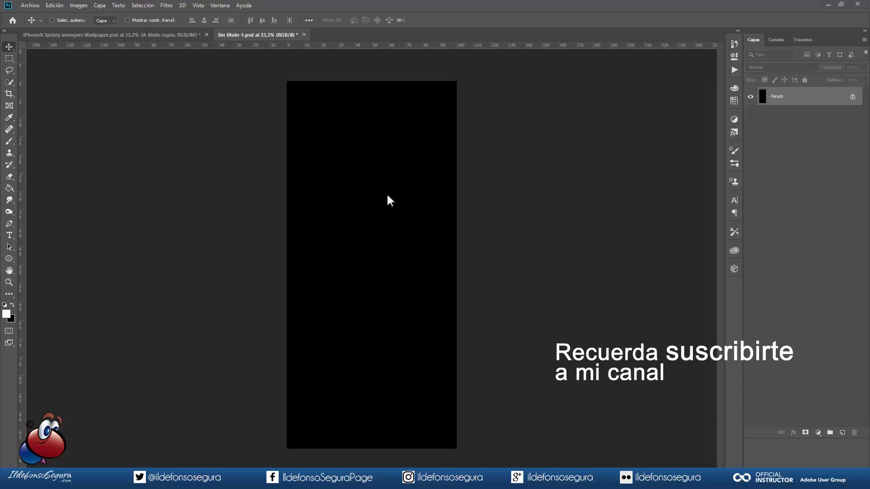
Step: Add a horizontal guide at 55% of the canvas height
click(195, 6)
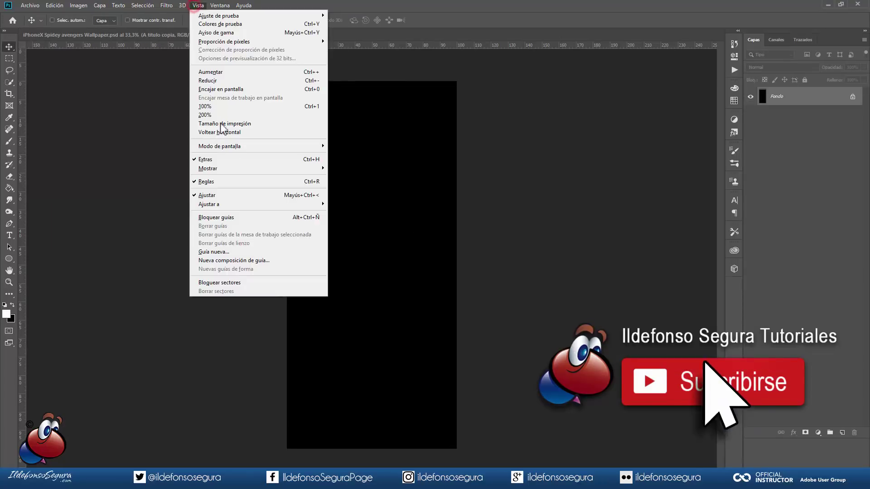
click(231, 251)
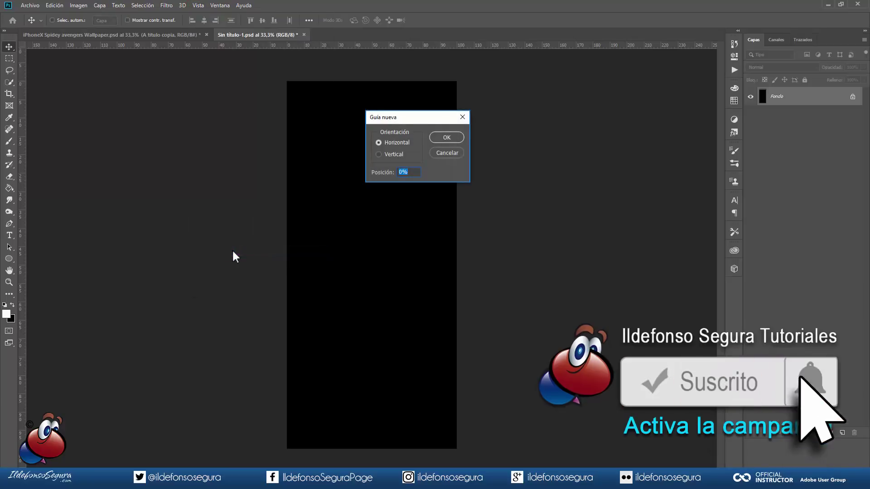
text(5)
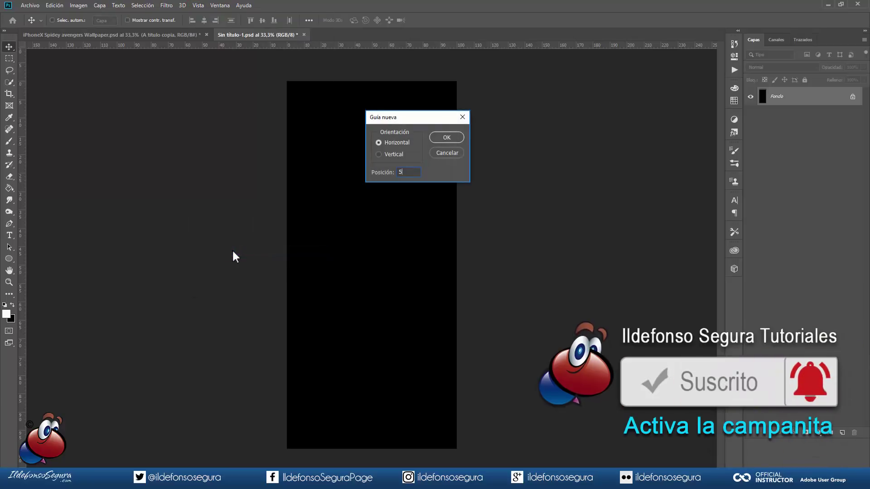
text(5)
key(Return)
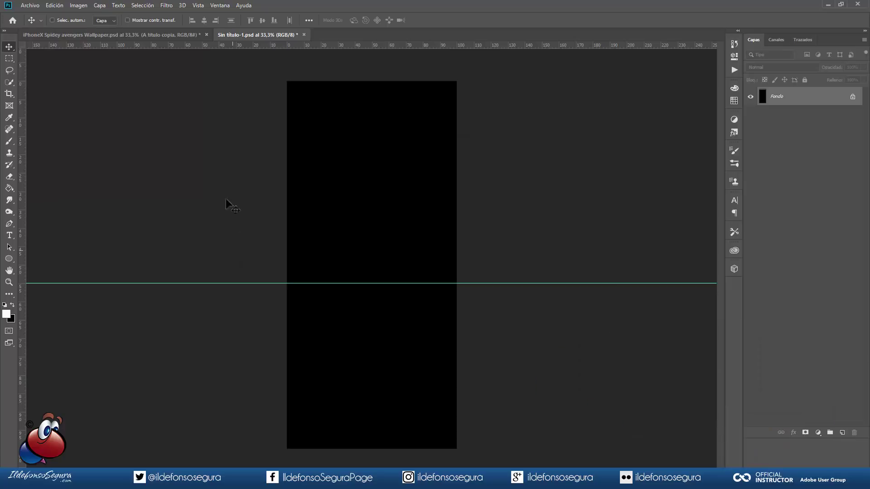
Step: Add a horizontal guide at 74% of the canvas height
click(194, 5)
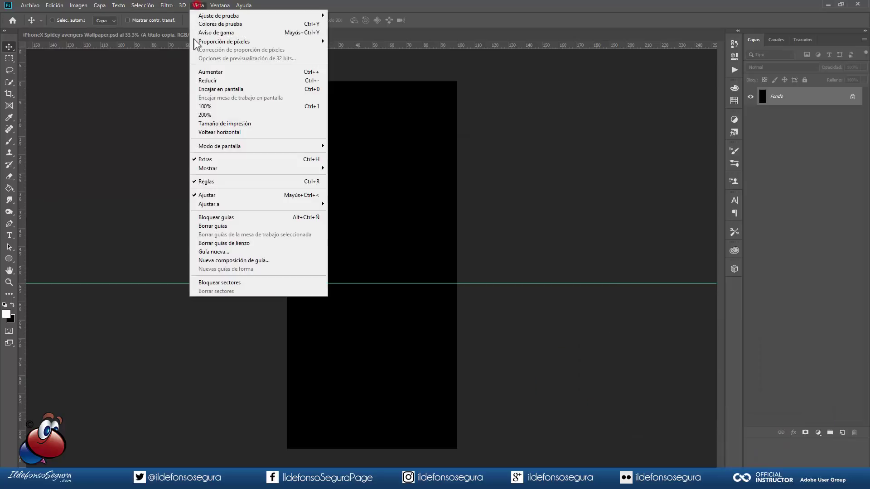
click(208, 250)
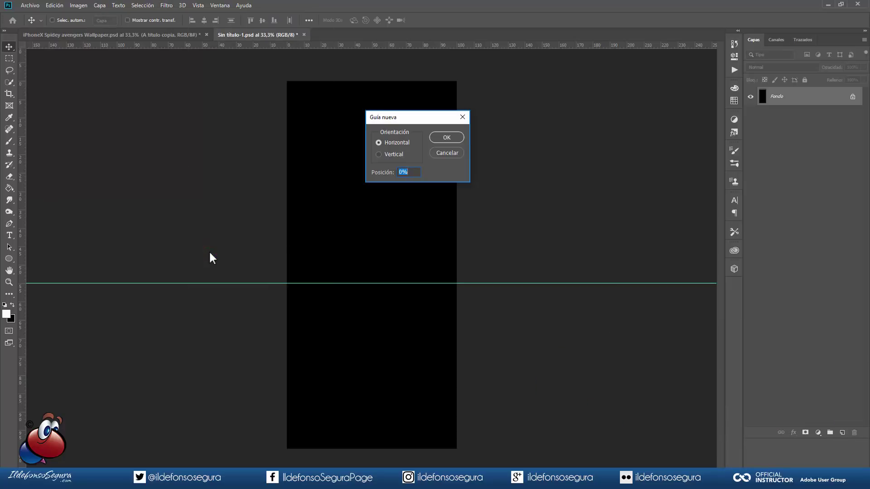
text(74)
key(Return)
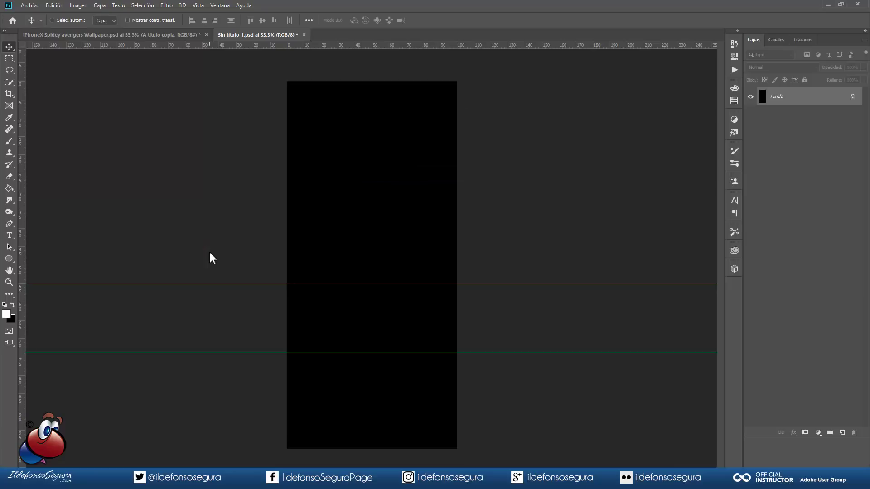
Step: Add a horizontal guide at 58% of the canvas height
click(198, 5)
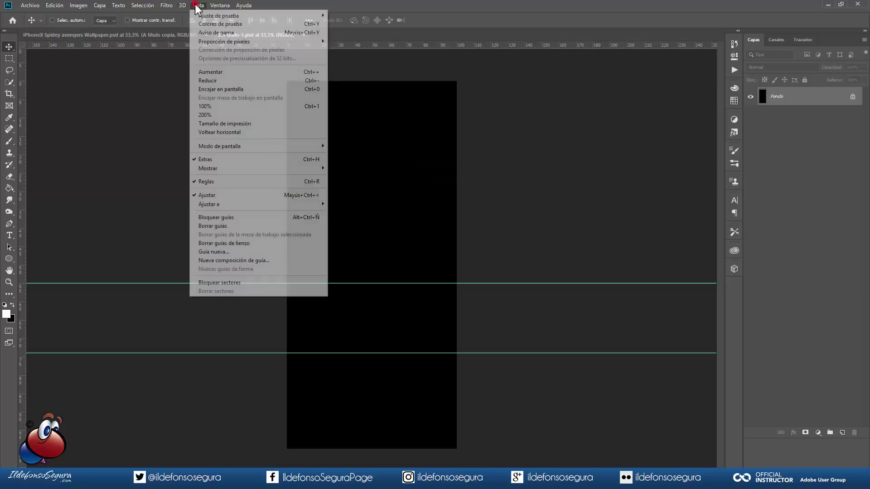
click(224, 254)
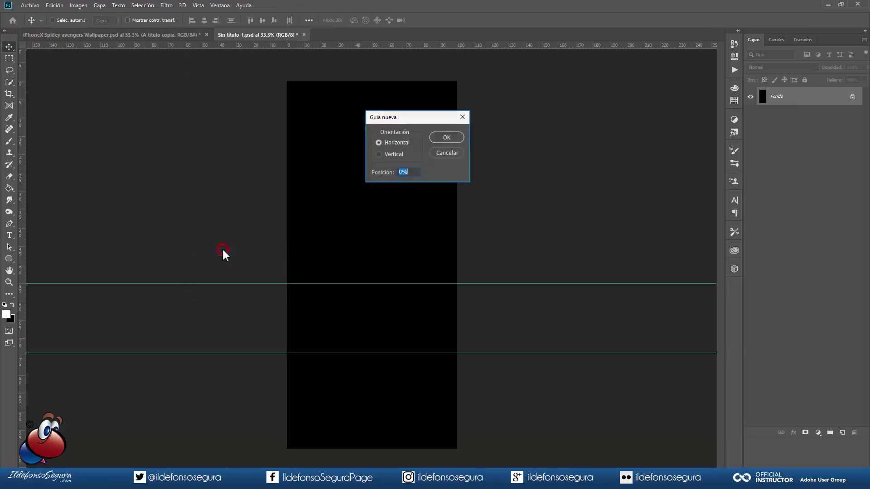
text(58)
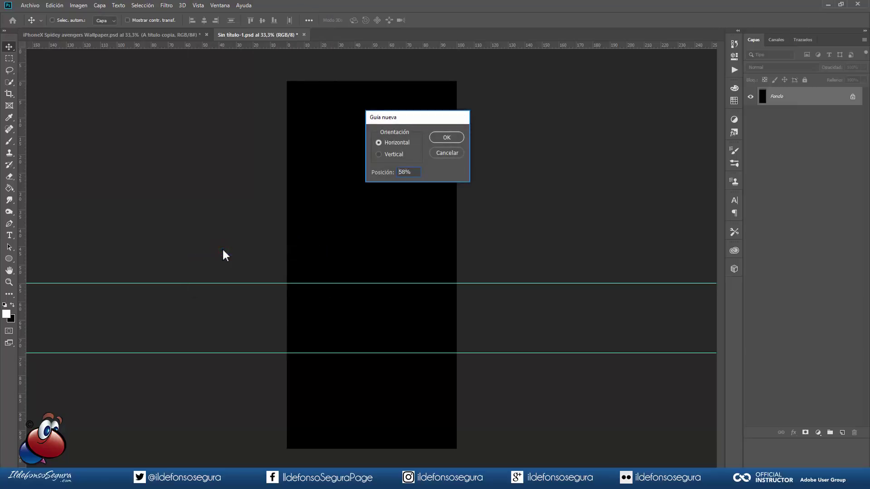
key(Return)
Step: Add a vertical guide at 44% of the canvas width
click(197, 5)
click(227, 251)
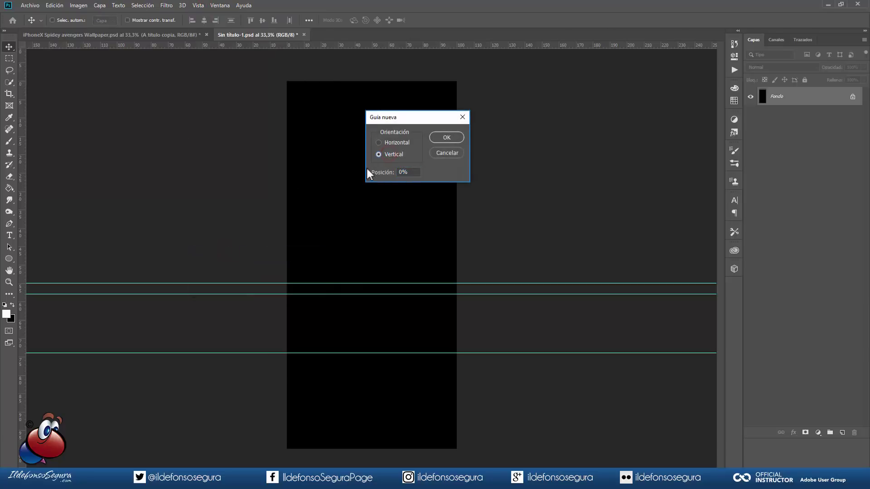
text(44)
key(Return)
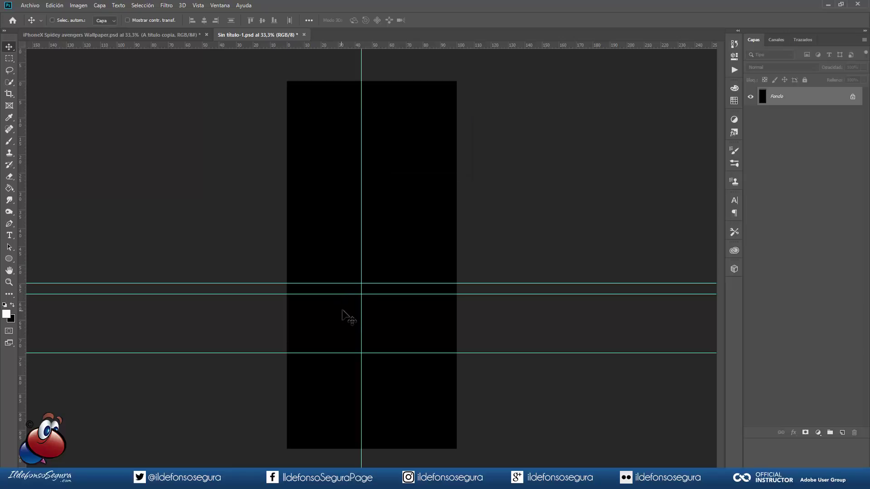
Step: Create a white letter "A" in Heroes Assemble Condensed at 340 pt and move it down between the 58% and 74% guides
click(9, 236)
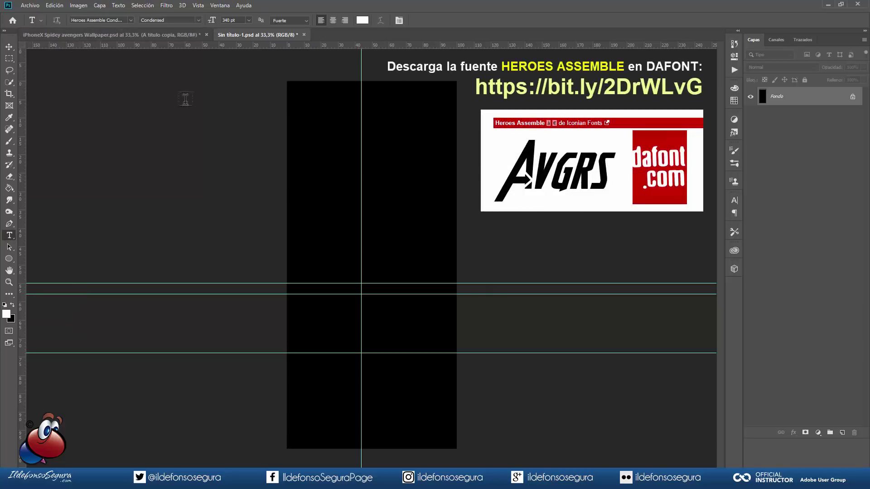
click(340, 234)
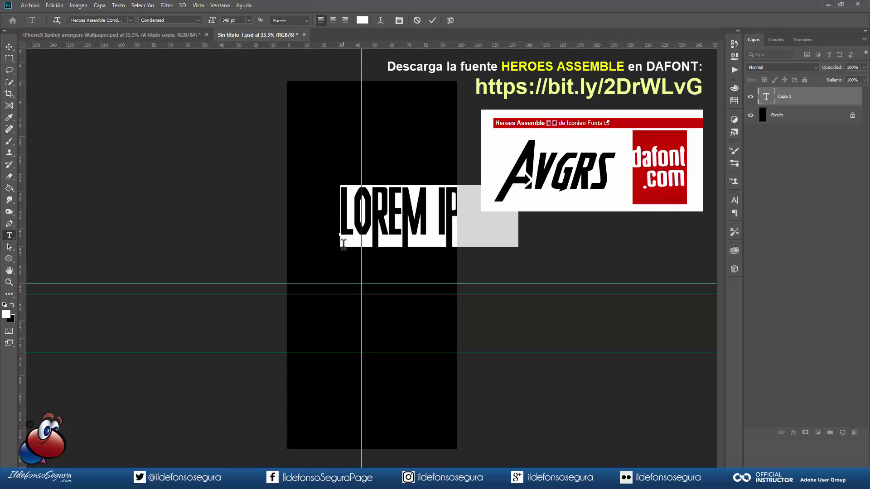
text(A)
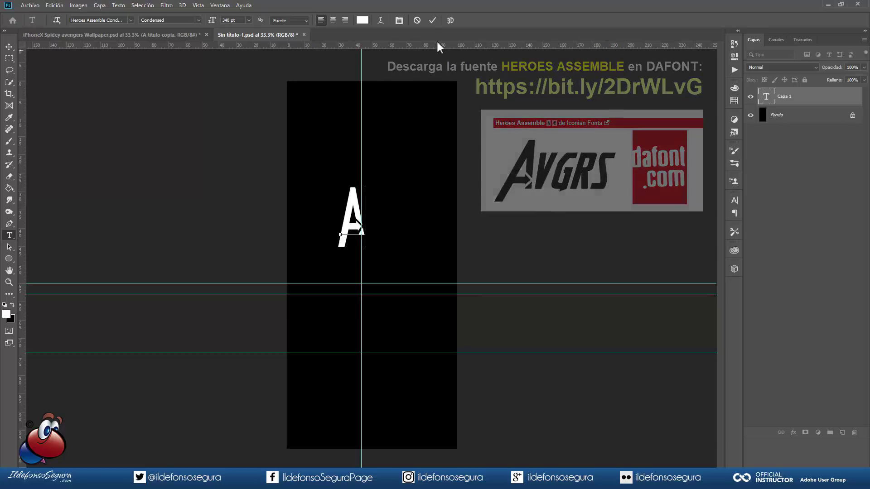
click(432, 20)
drag(360, 226, 340, 328)
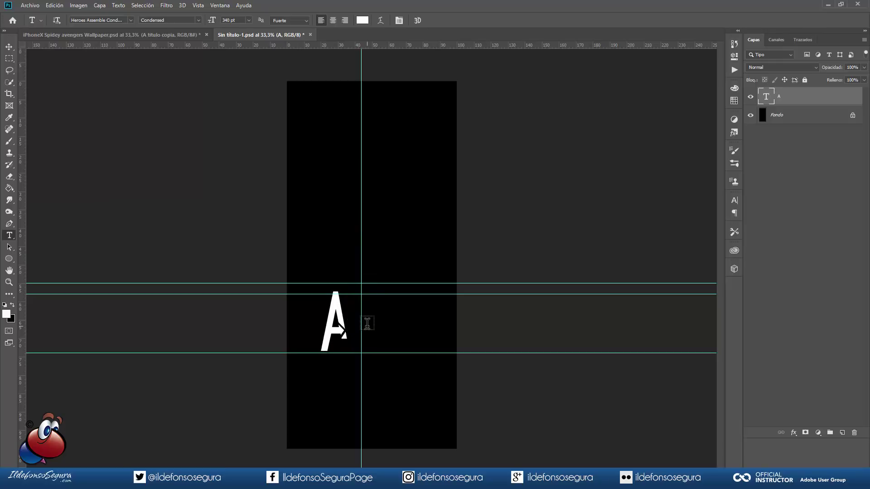
Step: Transform the "A" to about 168% width, 115% height and -11.2° horizontal skew, fitting it between the topmost and 74% guides, beside the vertical guide
key(ctrl+t)
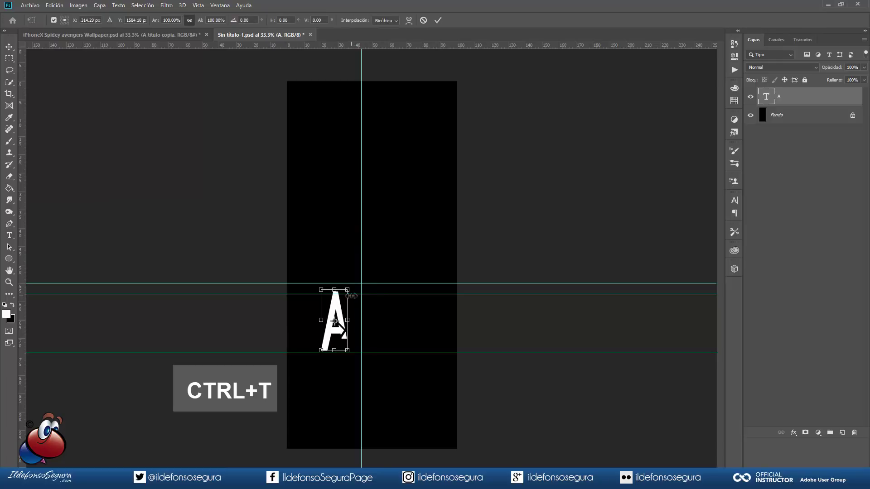
drag(348, 290, 368, 280)
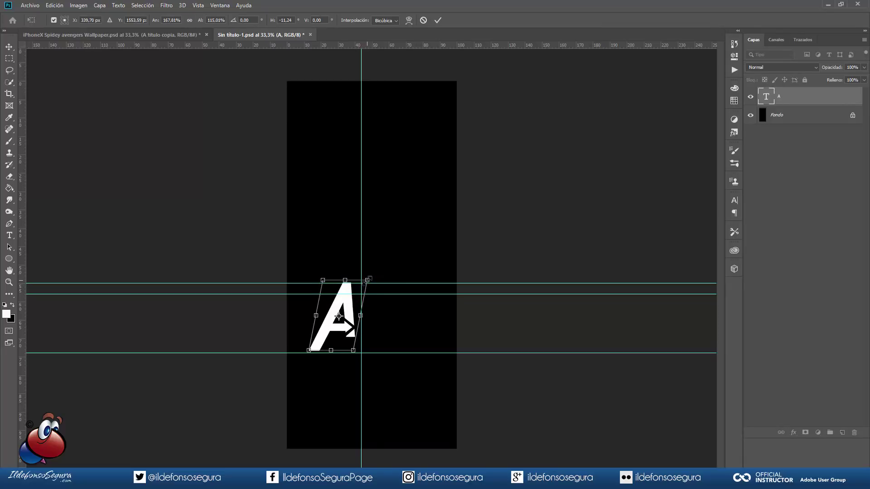
key(Right)
key(Right)
key(Right)
key(Right)
key(Right)
key(Right)
key(Right)
key(Right)
key(Right)
key(Down)
key(Down)
key(Down)
key(Right)
key(Right)
key(Right)
key(Down)
key(Down)
key(Down)
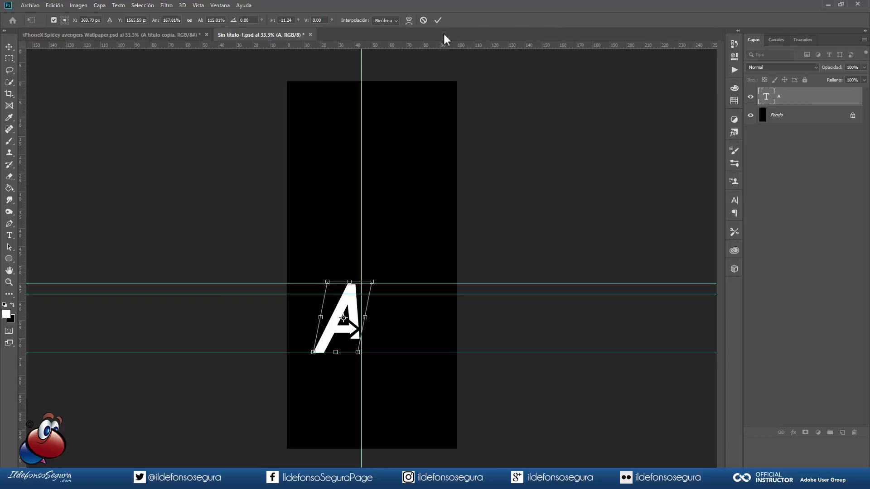
click(438, 20)
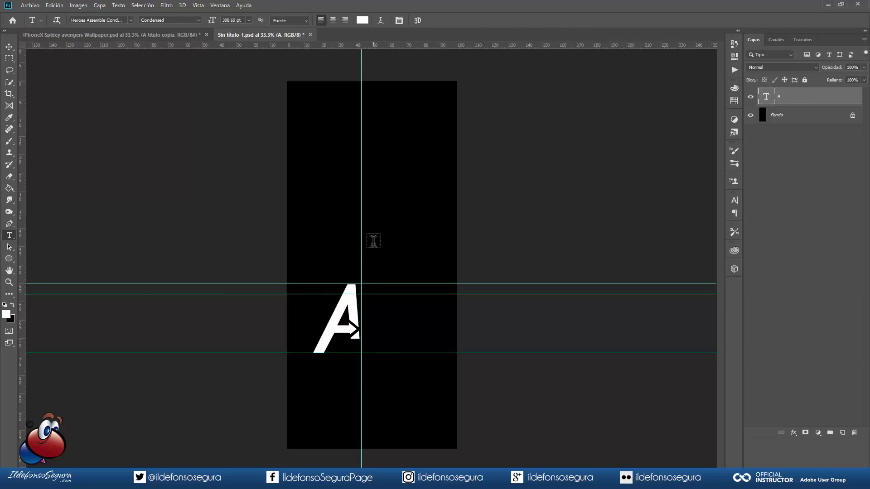
Step: Create a separate white text layer "VGRS" at 340 pt and place it beside the "A", against the 58% and vertical guides
click(374, 231)
text(VG)
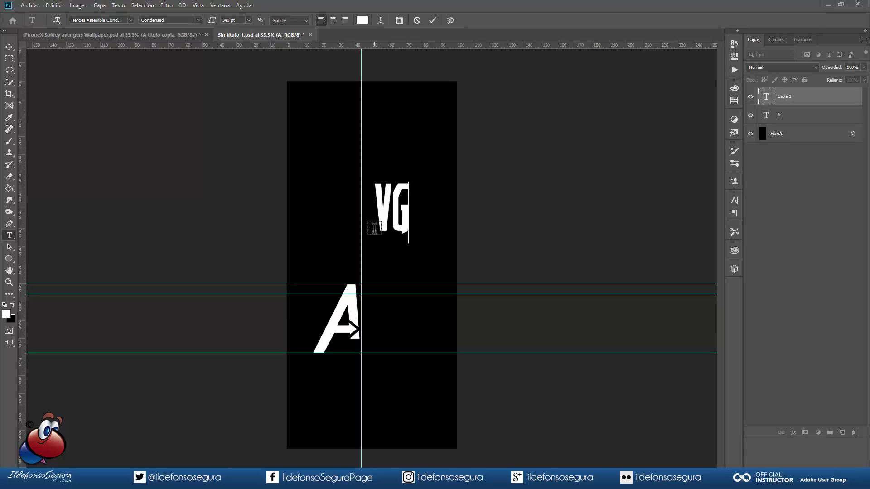
text(RS)
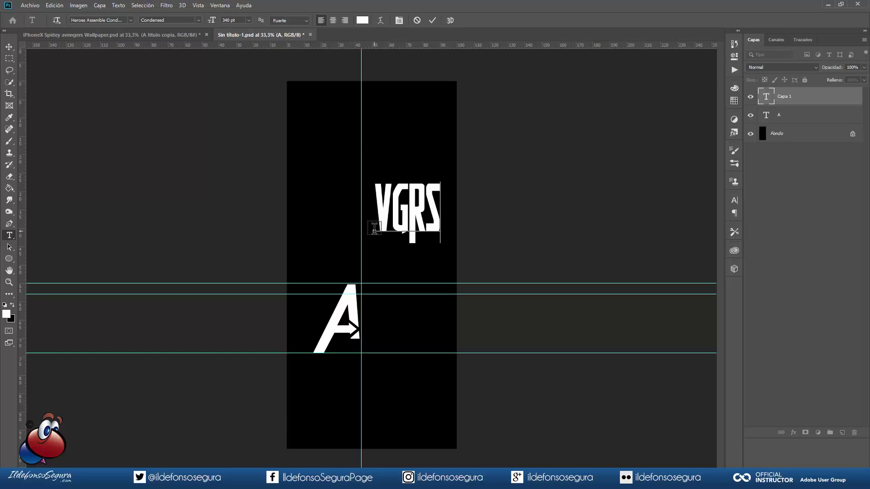
click(432, 20)
drag(425, 218, 413, 331)
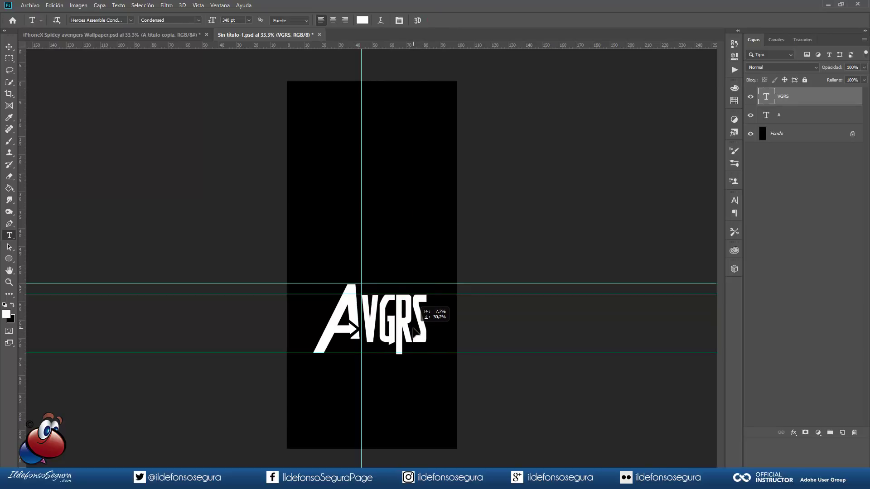
Step: Transform "VGRS" to about 104% width and 93% height with a horizontal skew of about -6.7°
key(ctrl+t)
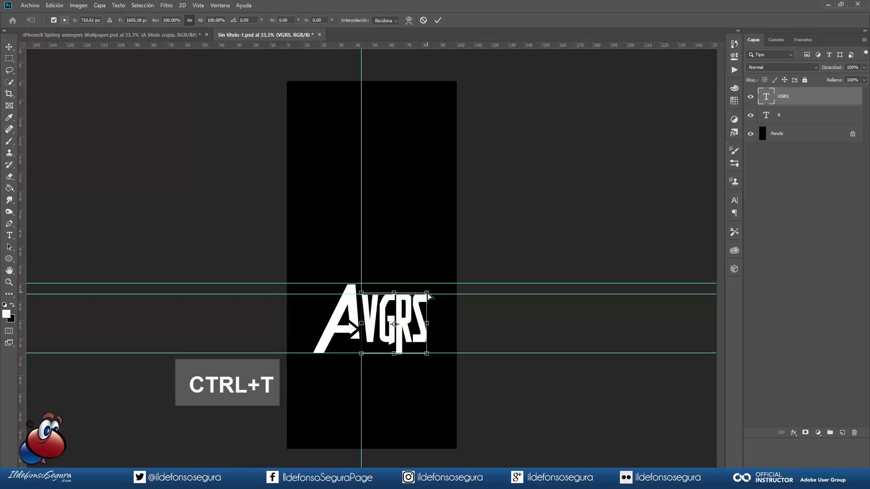
drag(427, 293, 435, 295)
drag(429, 353, 424, 350)
scroll(369, 335, up, 2)
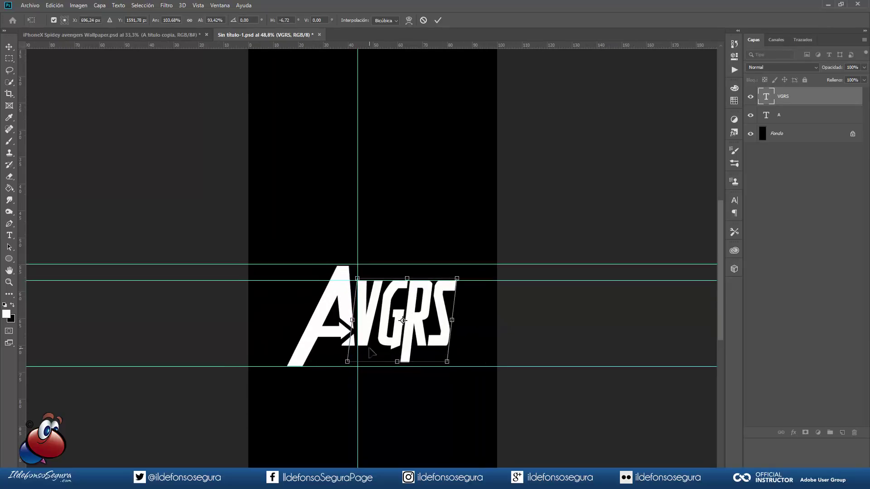
scroll(370, 349, up, 3)
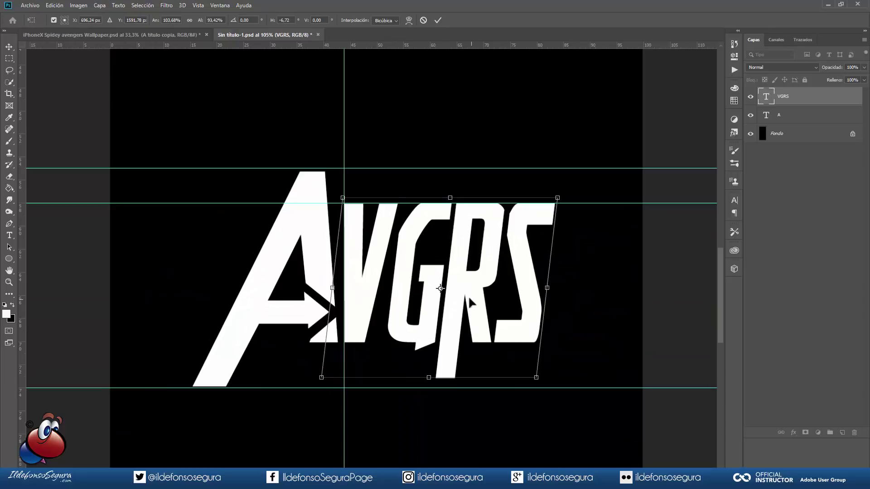
click(438, 20)
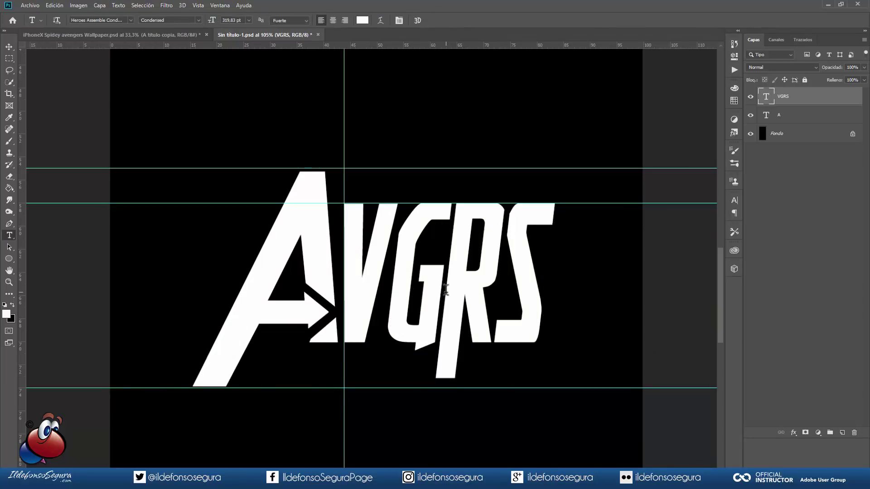
Step: Set the tracking of the letter "G" in "VGRS" to 20
drag(445, 288, 402, 283)
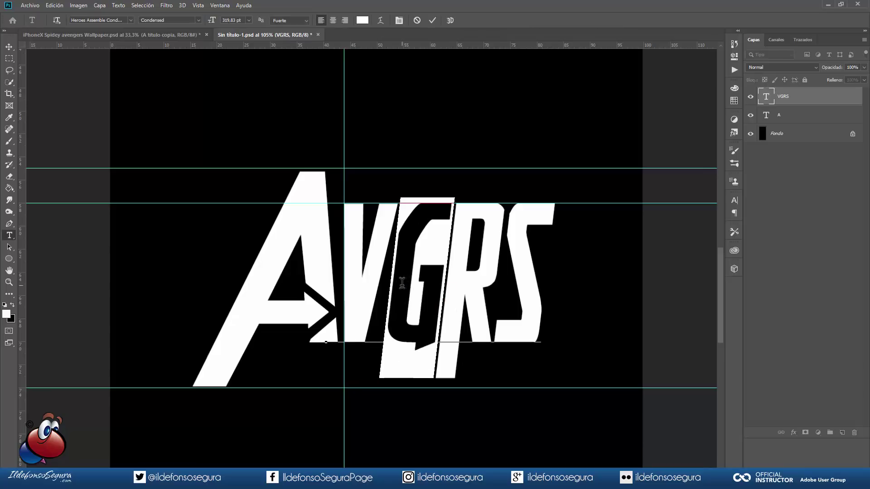
click(735, 201)
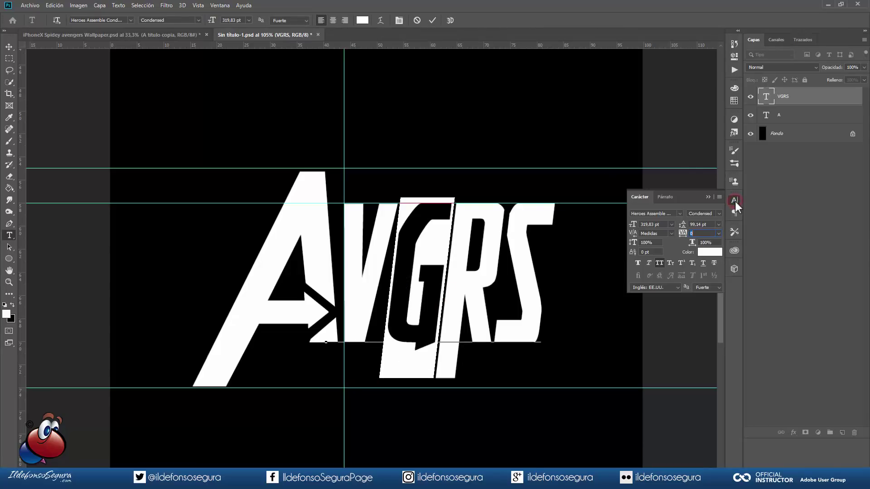
click(226, 6)
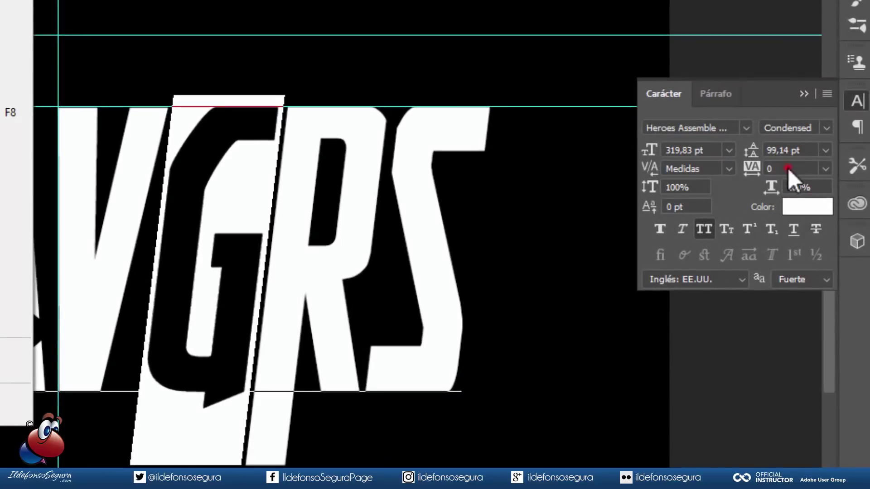
double_click(775, 179)
text(20)
key(Return)
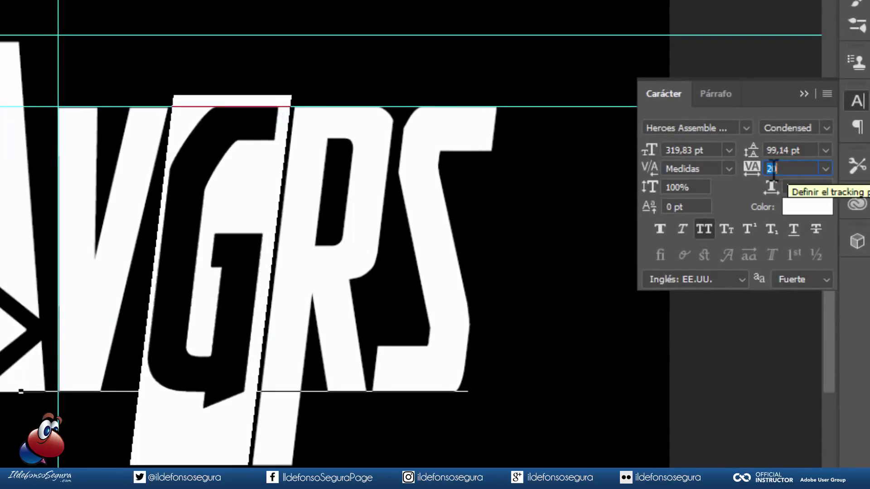
Step: Set the tracking of the letter "R" in "VGRS" to 20 and commit the text edit
click(384, 229)
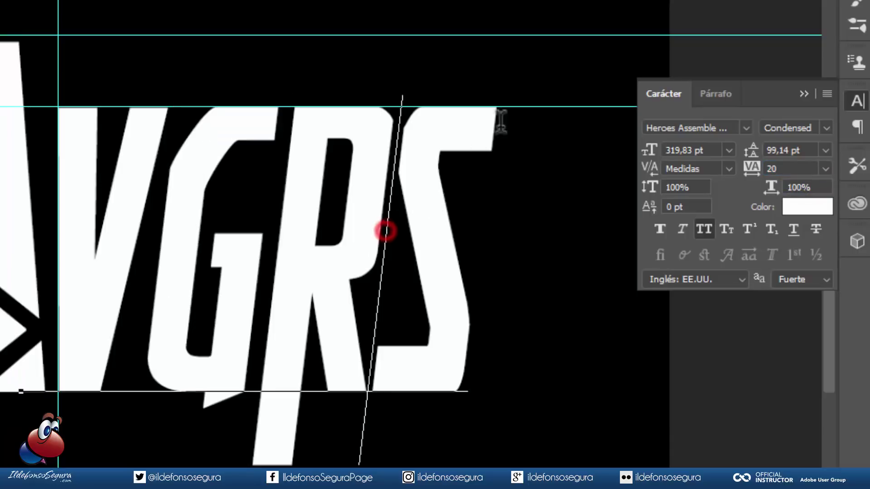
drag(389, 181, 330, 174)
double_click(795, 167)
text(20)
key(Return)
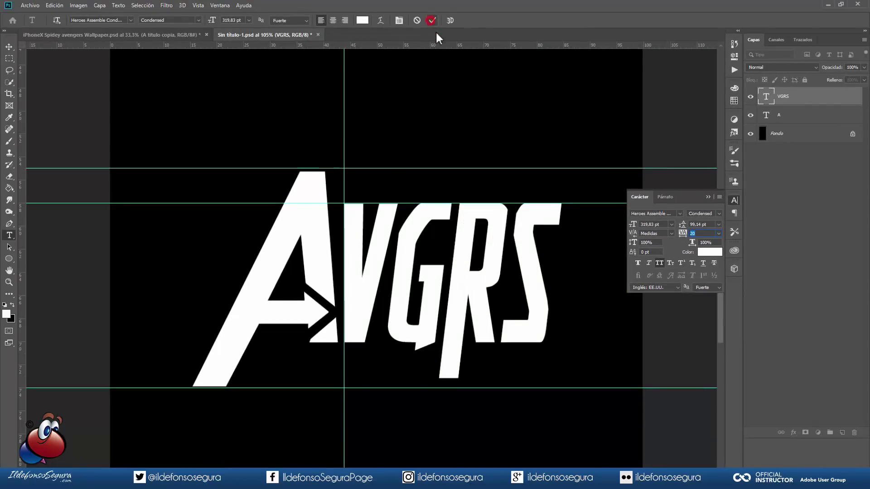
click(430, 20)
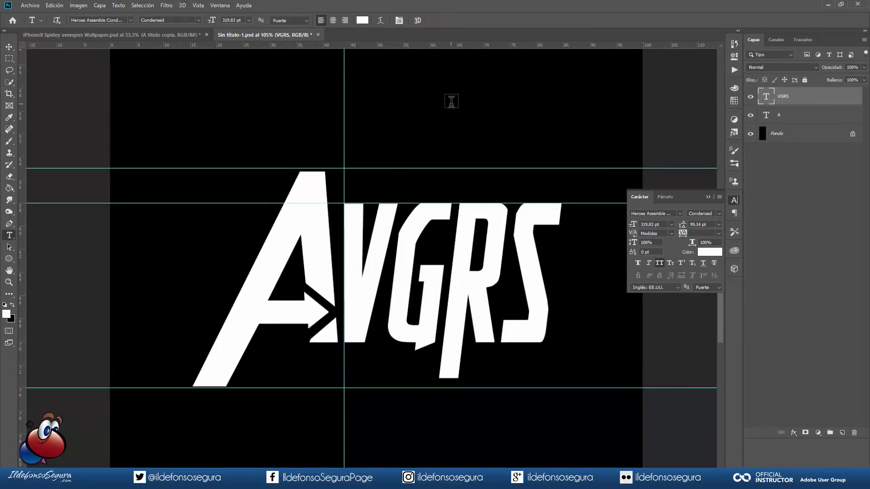
Step: Narrow the "VGRS" text non-proportionally to about 96.4% of its width
scroll(453, 110, down, 5)
scroll(463, 131, up, 1)
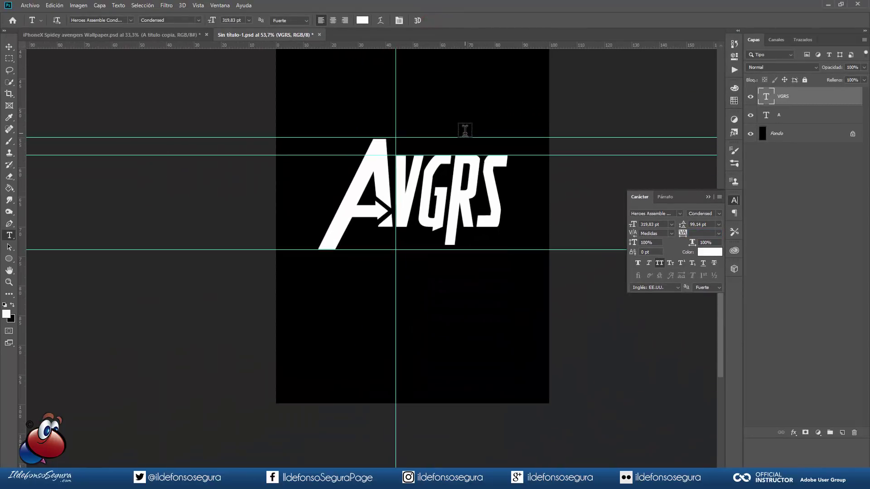
key(ctrl+t)
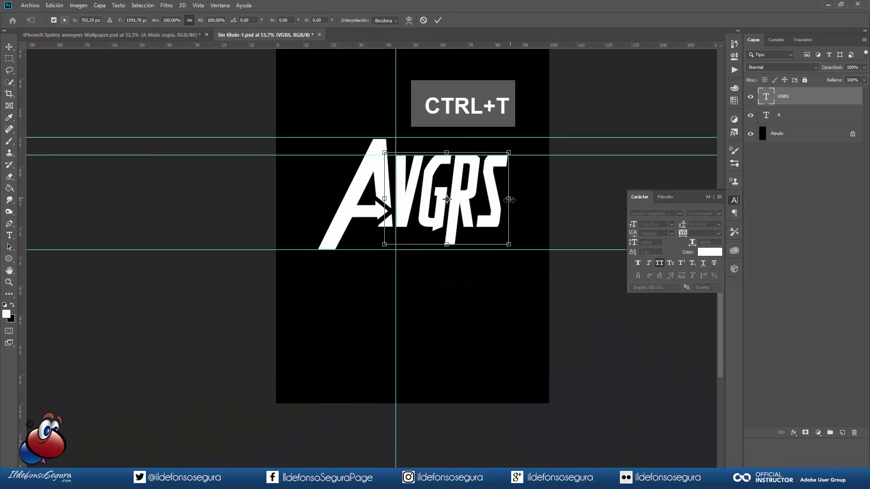
key(shift)
drag(508, 199, 504, 199)
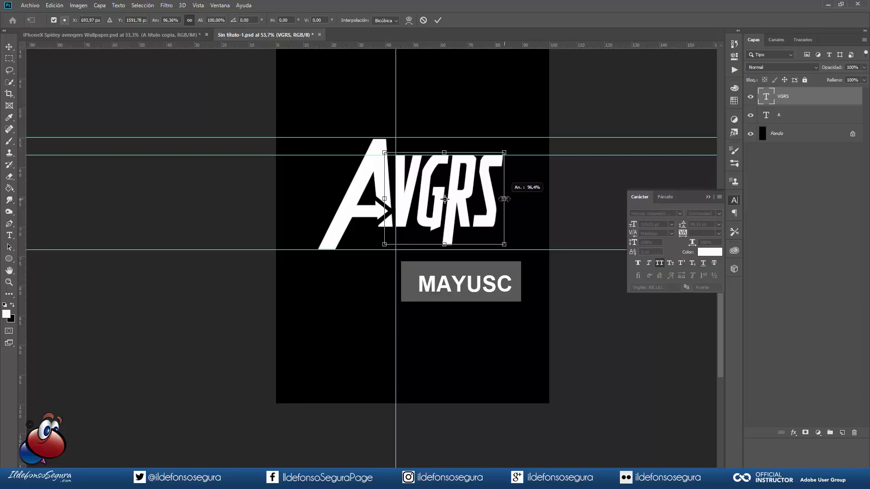
click(438, 21)
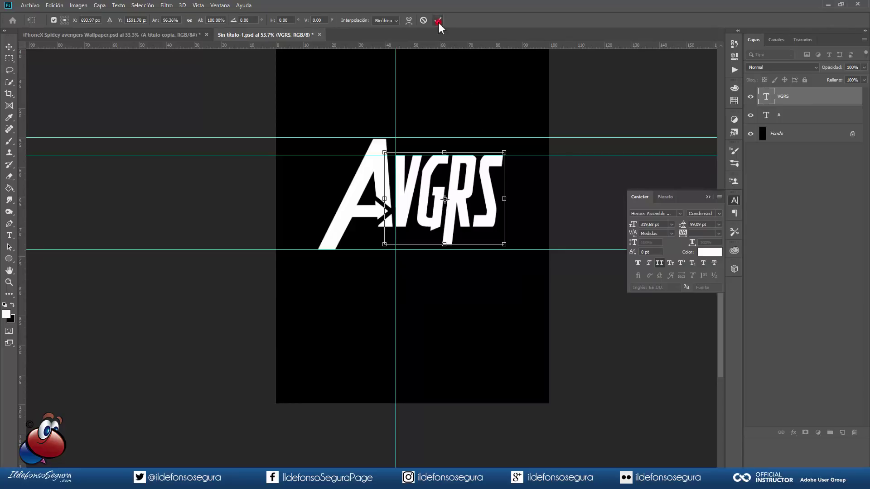
Step: Create a 400 x 400 px circle shape with no fill and a white 45 px stroke, drawn from the center
key(ctrl+0)
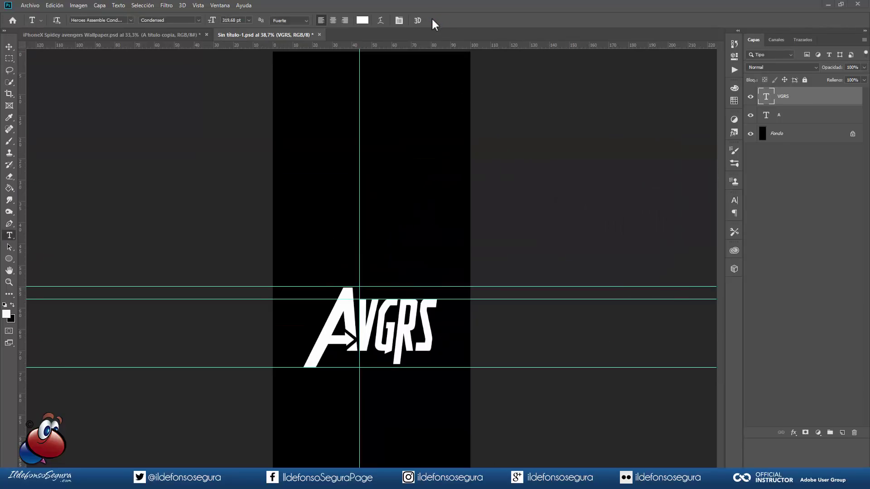
right_click(9, 262)
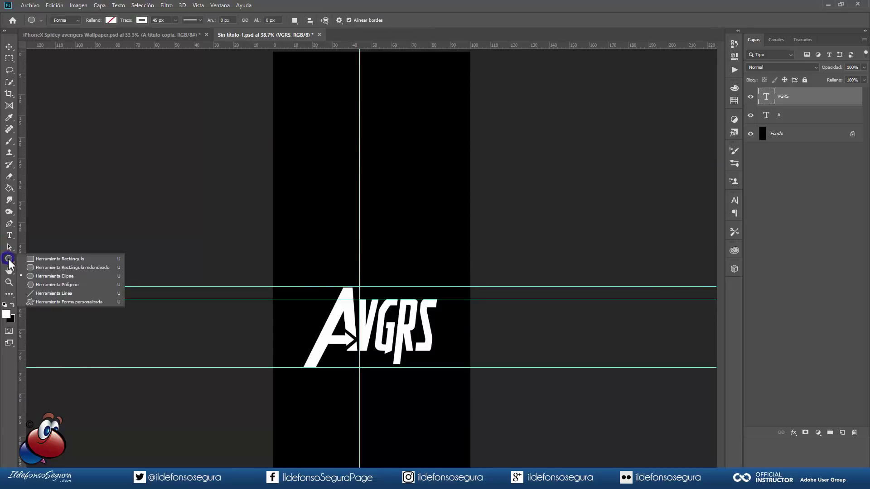
click(34, 274)
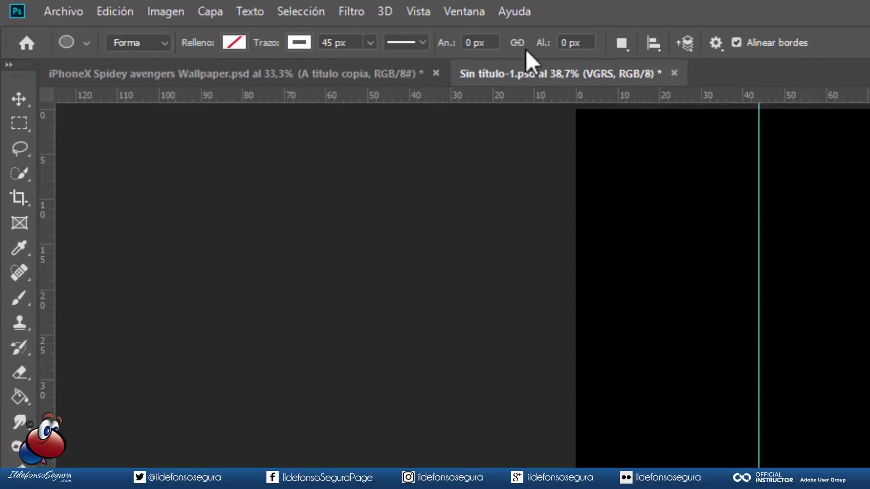
click(784, 455)
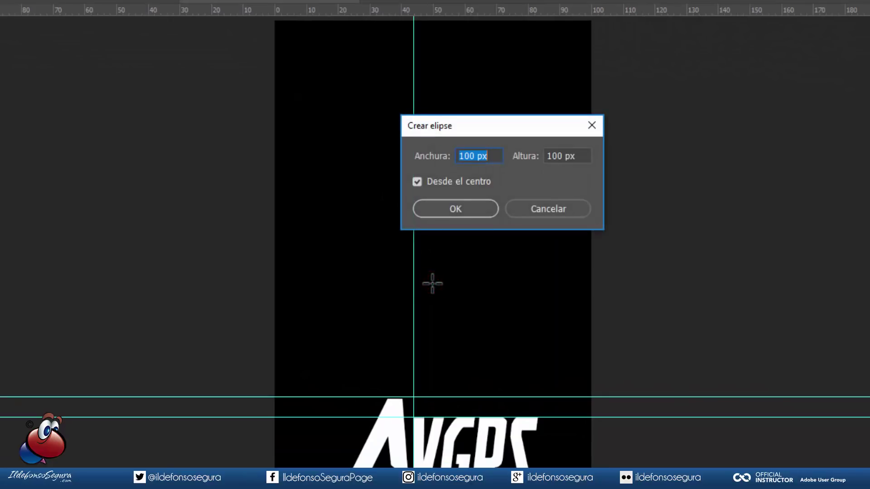
text(400)
key(Tab)
text(4)
key(Return)
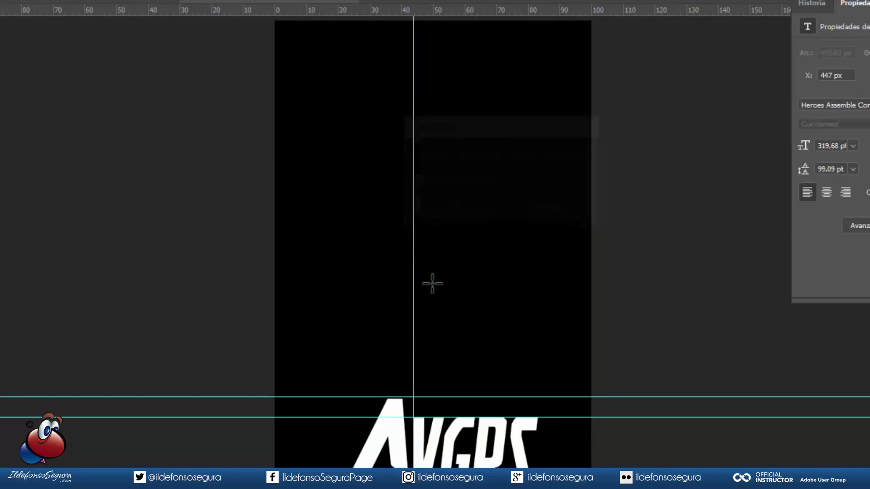
Step: Move the ring around the letter "A" and nudge it to X 165 px, Y 1396 px
drag(452, 249, 392, 432)
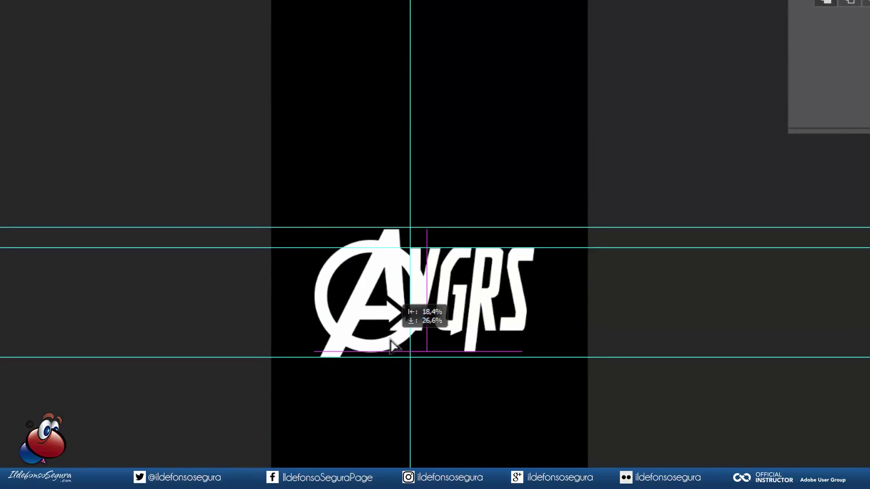
drag(390, 340, 391, 341)
key(Down)
key(Down)
key(Down)
key(Right)
key(Right)
key(Down)
key(Right)
key(Right)
key(Right)
key(Down)
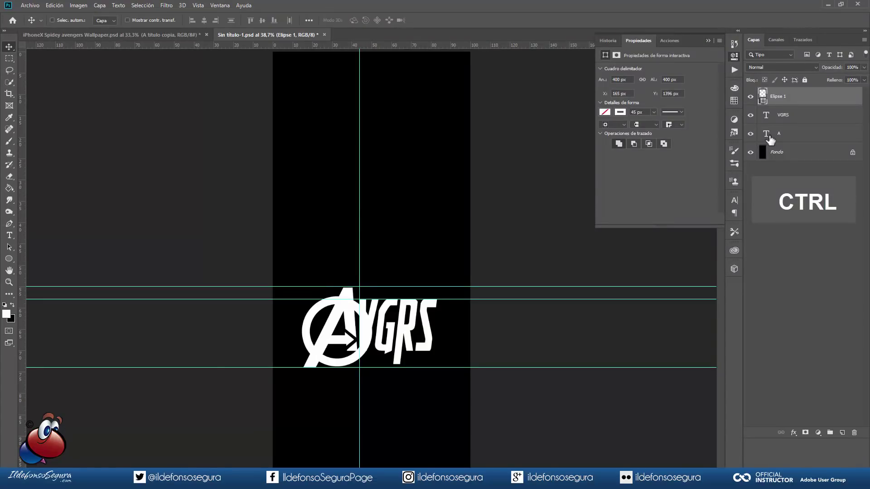
Step: Load the letter "A" as a selection while keeping the ring layer active, and expand the selection by 15 pixels
ctrl+click(770, 136)
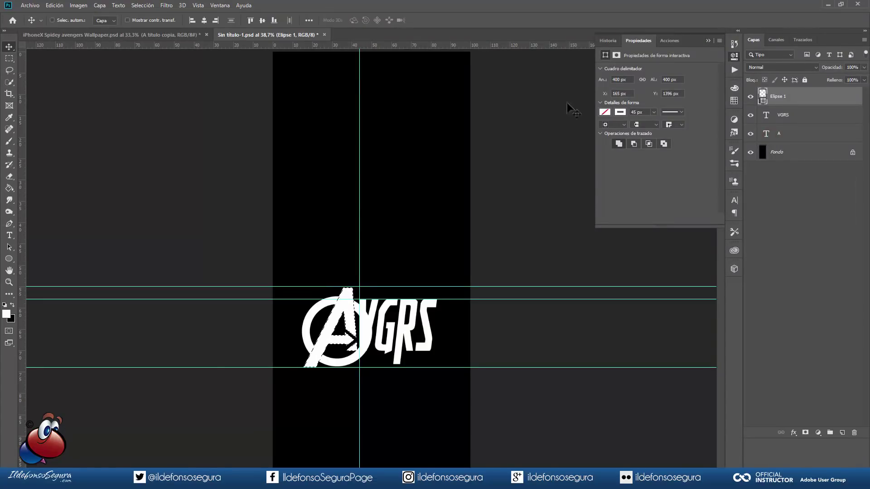
click(143, 5)
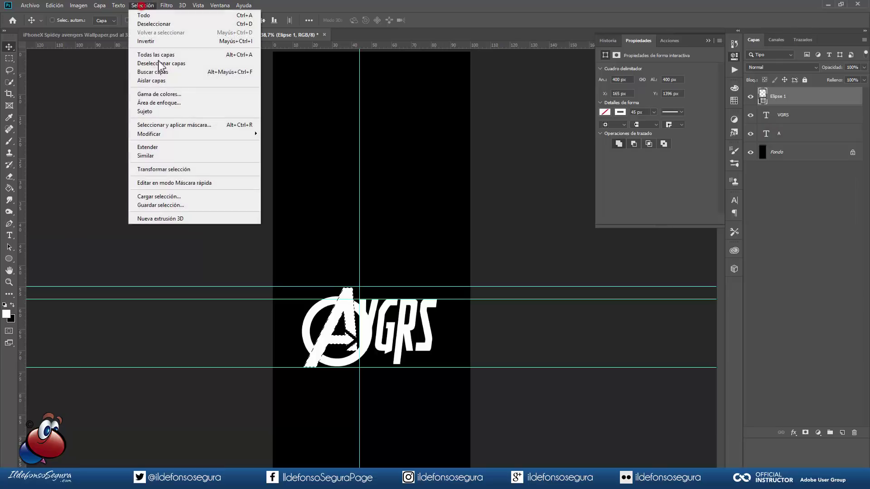
click(155, 134)
click(290, 152)
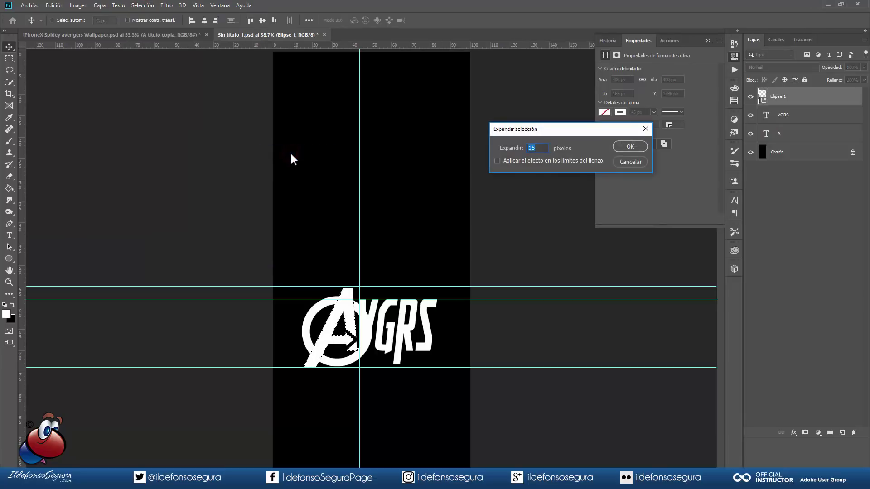
key(Return)
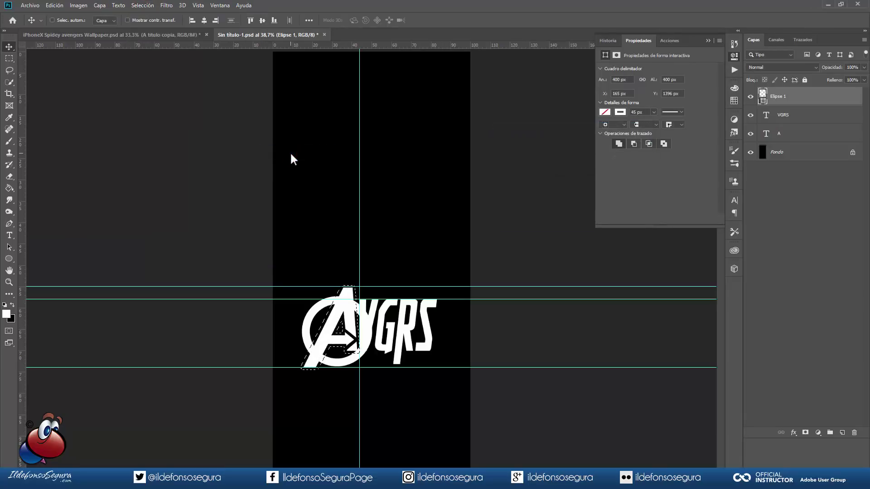
Step: Invert the selection and add it as a layer mask on the ring to cut a gap around the "A"
click(134, 5)
click(152, 46)
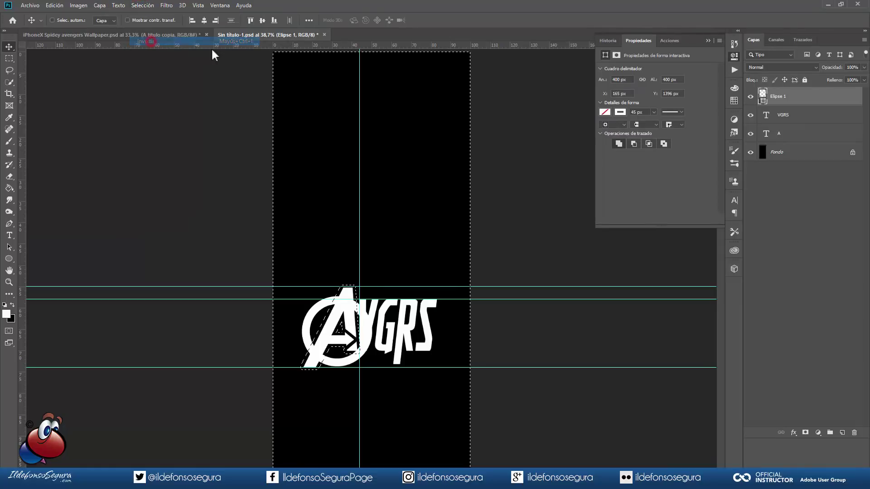
click(805, 432)
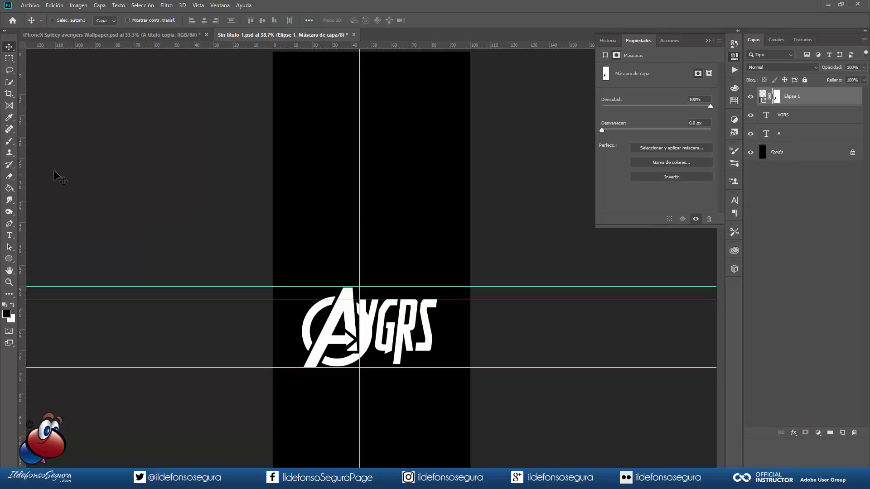
Step: Paint the ring's layer mask black with the Brush to hide the ring over the "V", and hide the guides
click(9, 141)
key(d)
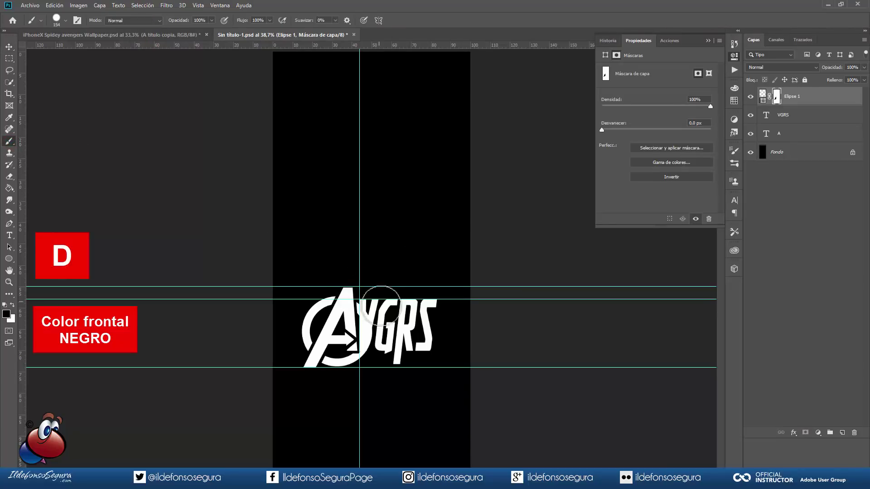
mouse_move(376, 315)
mouse_down()
mouse_move(360, 312)
mouse_move(345, 360)
mouse_move(337, 357)
mouse_up()
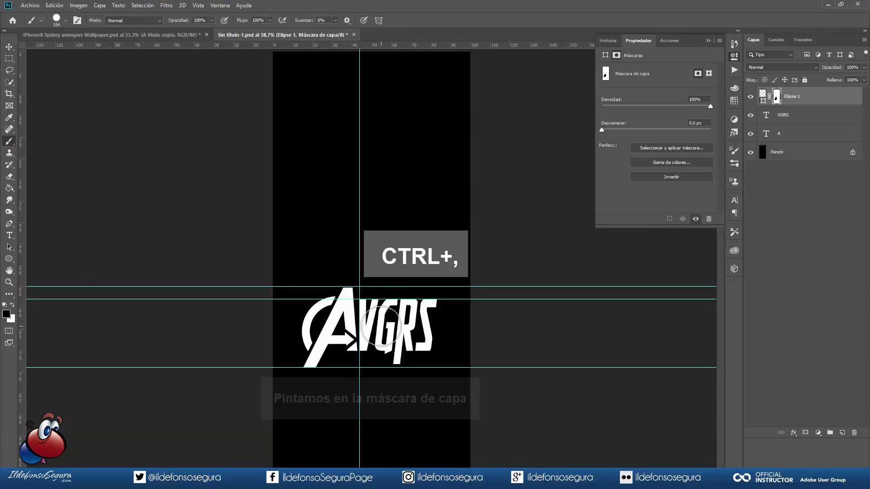
key(ctrl+comma)
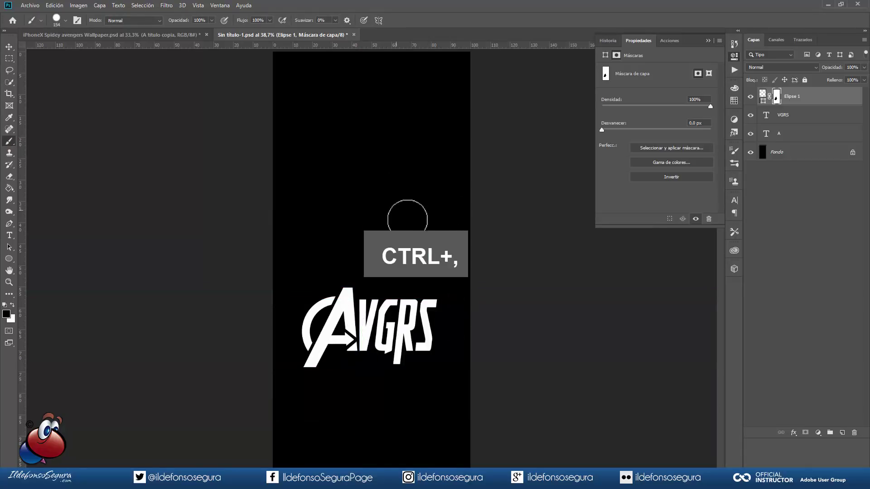
Step: Select the ring, "VGRS" and "A" layers together and nudge them 12 px to the right, placing the ring at X 177 px
shift+click(784, 133)
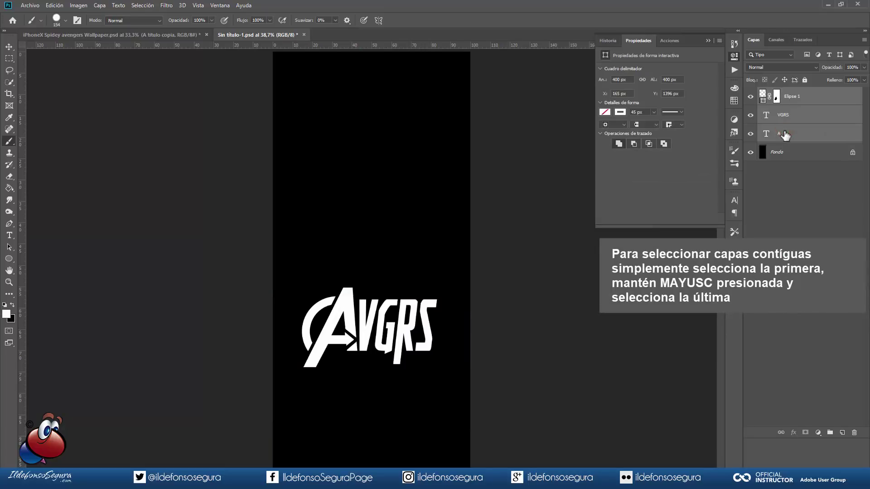
key(shift+Right)
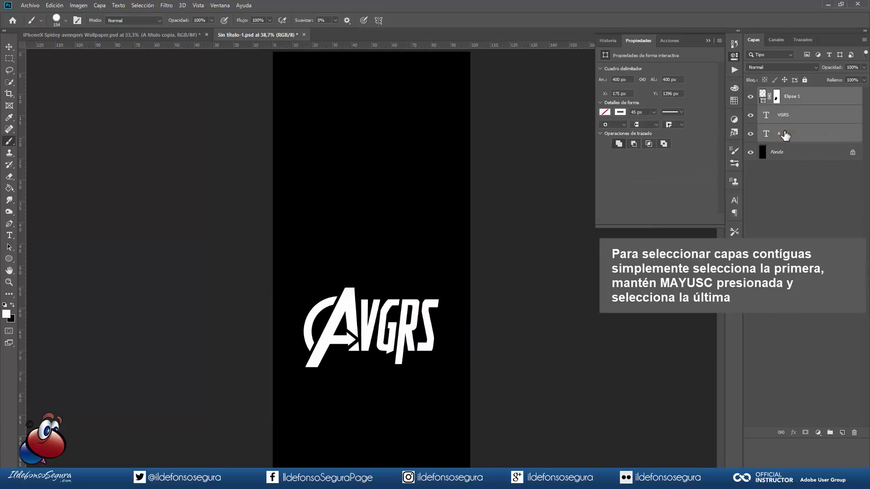
key(Right)
key(Right)
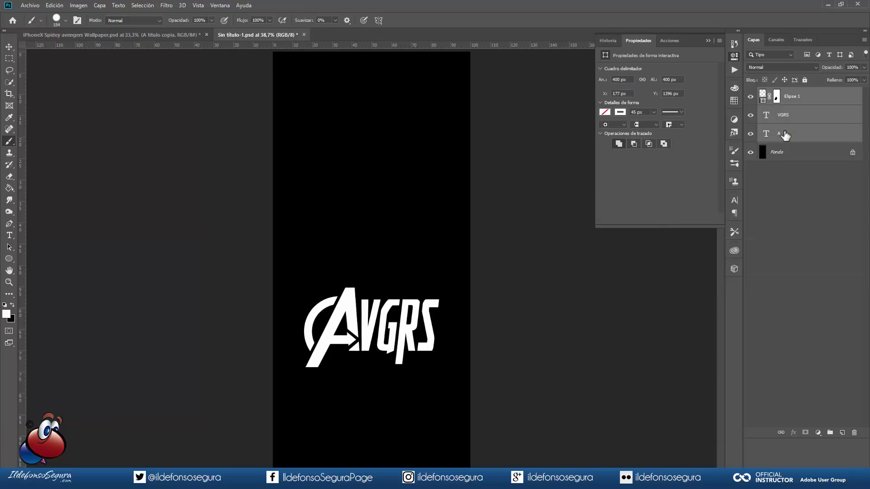
Step: Convert the three logo layers into one smart object named "TEXTO AVENGERS" and view its contents
right_click(784, 133)
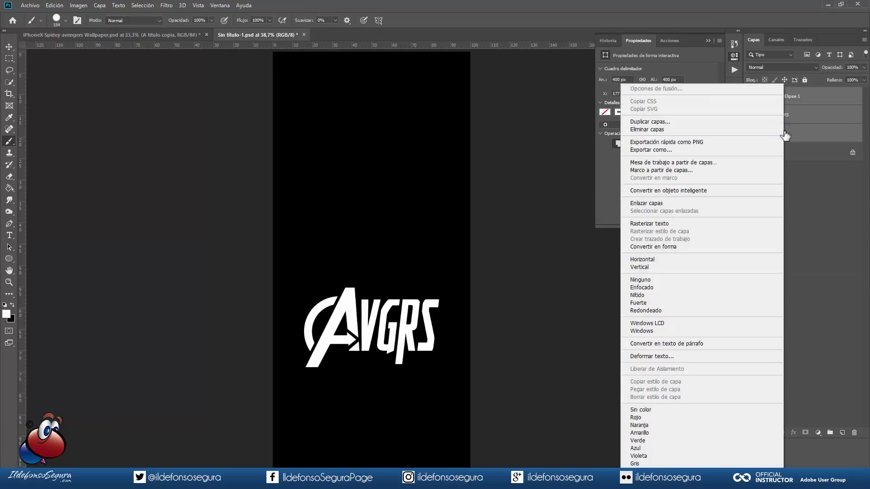
click(716, 190)
double_click(780, 96)
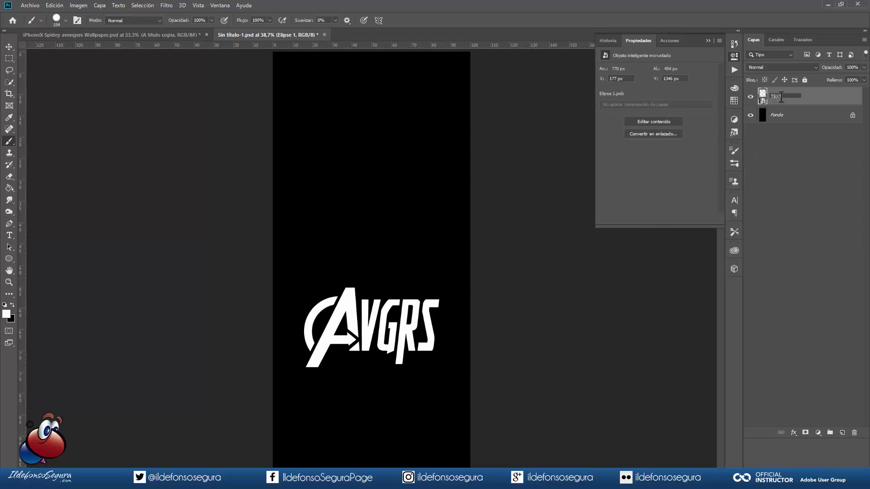
text(TEXTO AVENGERS)
key(Return)
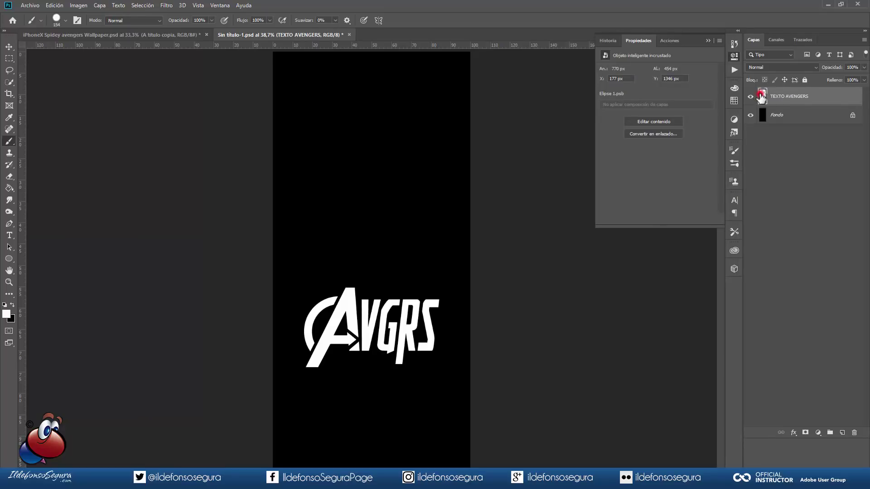
double_click(760, 96)
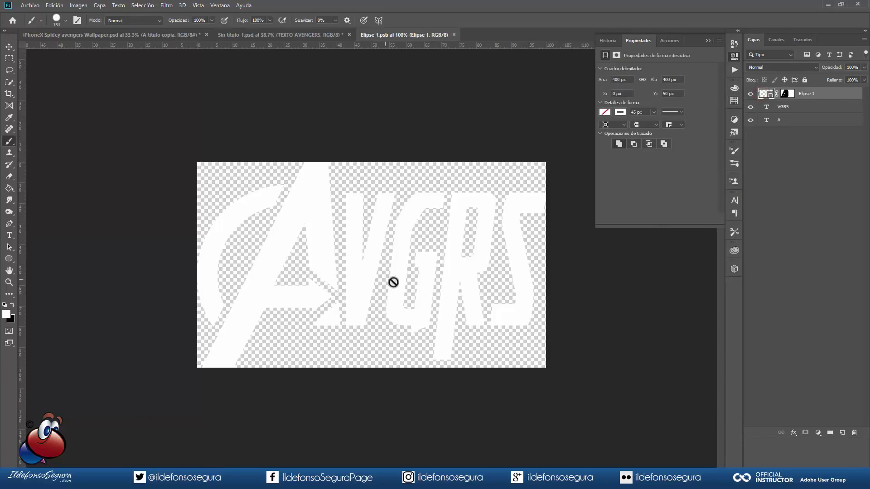
click(454, 35)
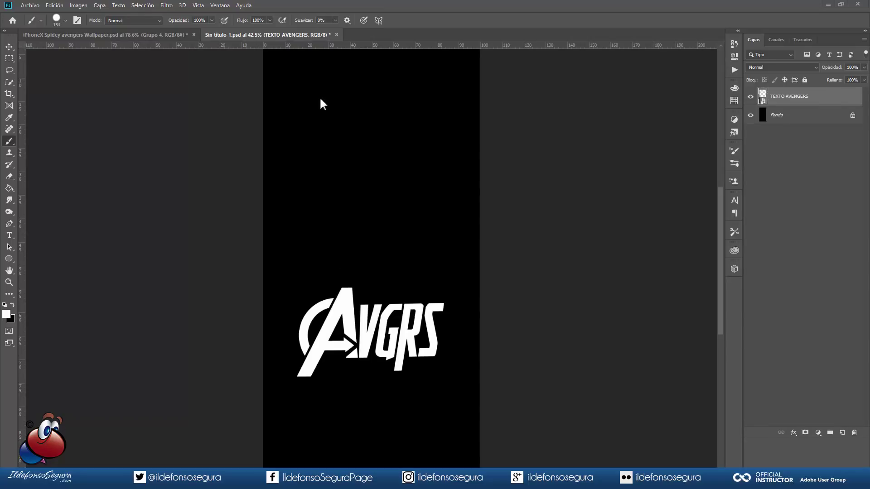
Step: Create an action set named "tutoriales" and start recording a new action named "extrusion" in it
click(220, 6)
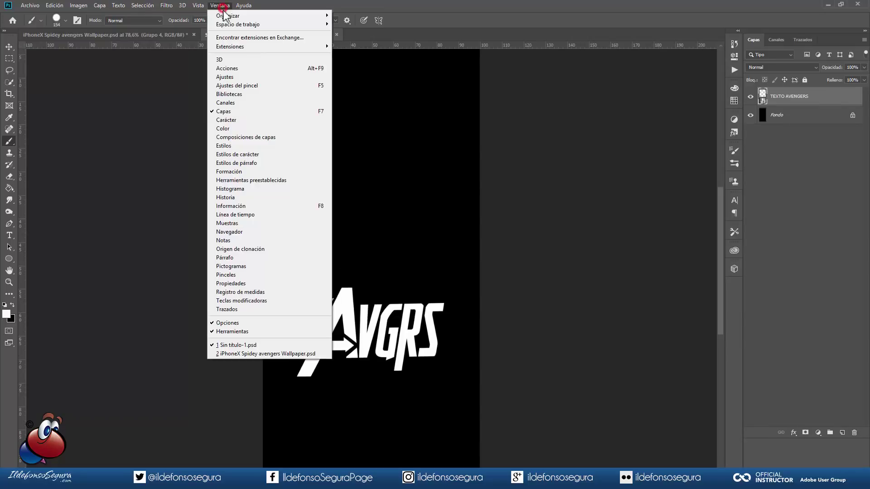
click(236, 69)
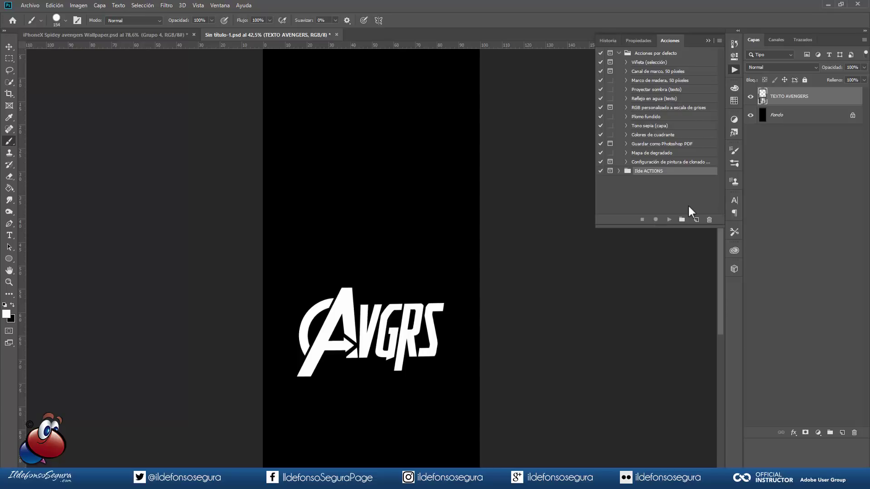
click(682, 220)
text(tutoriales)
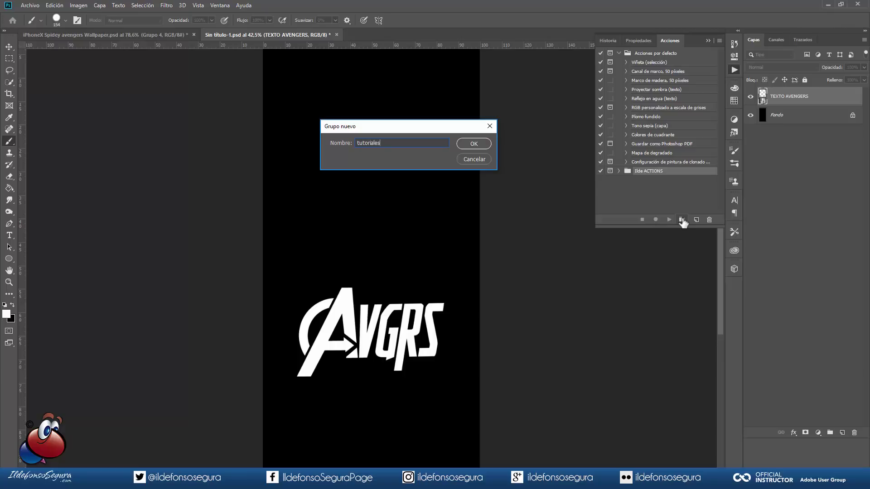
key(Return)
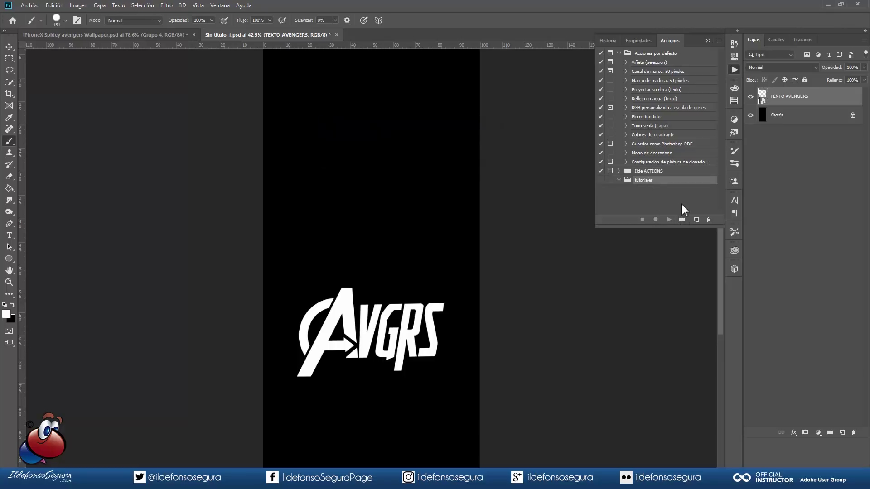
click(696, 220)
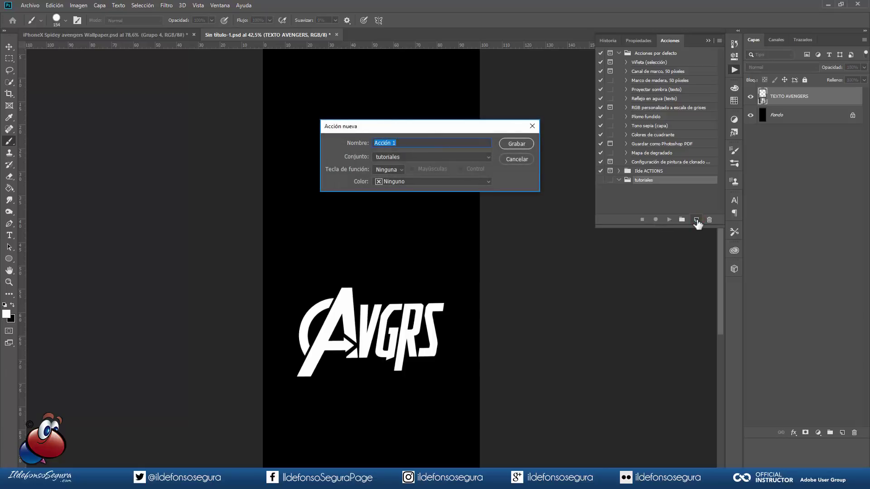
text(extrusion)
key(Return)
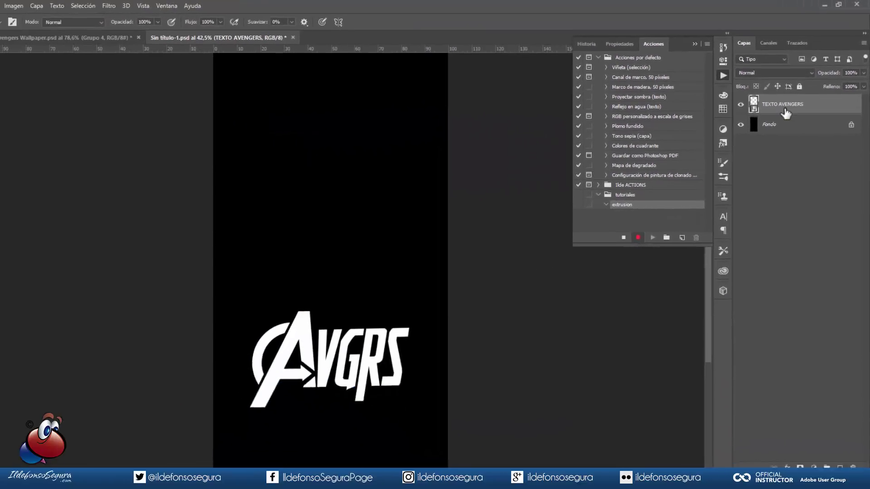
Step: Duplicate the "TEXTO AVENGERS" layer, place the copy below the original and rasterize the copy
key(ctrl+j)
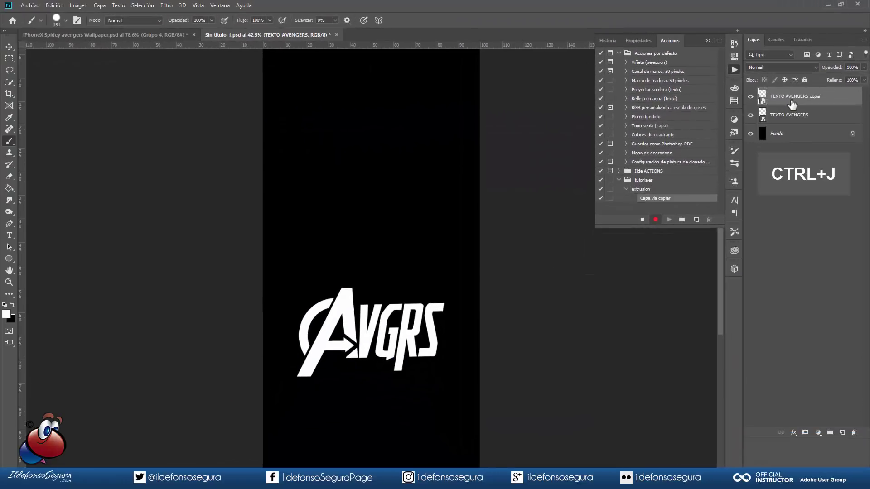
drag(792, 106, 790, 118)
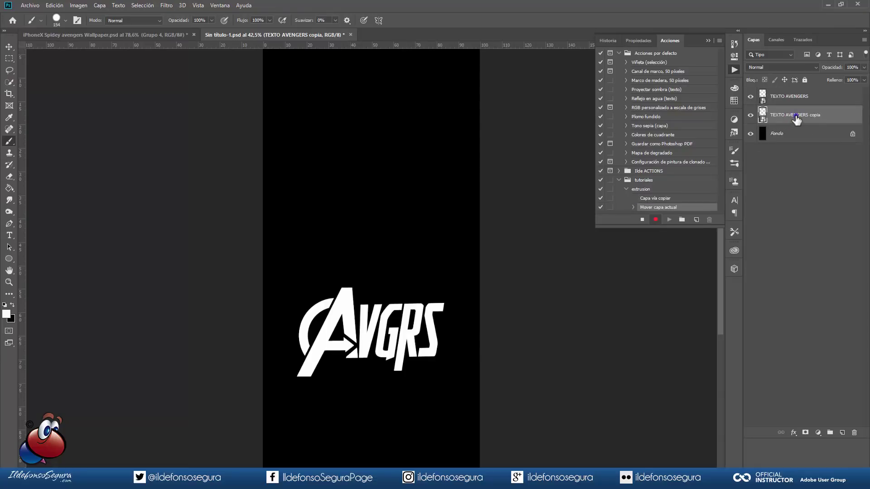
right_click(793, 114)
click(661, 264)
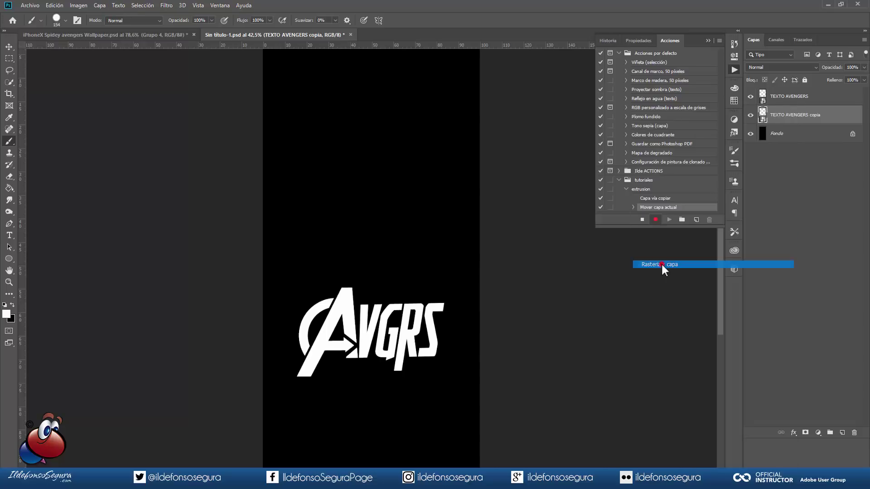
Step: Scale the rasterized copy proportionally to 99.6% with Free Transform and stop recording the action
key(ctrl+t)
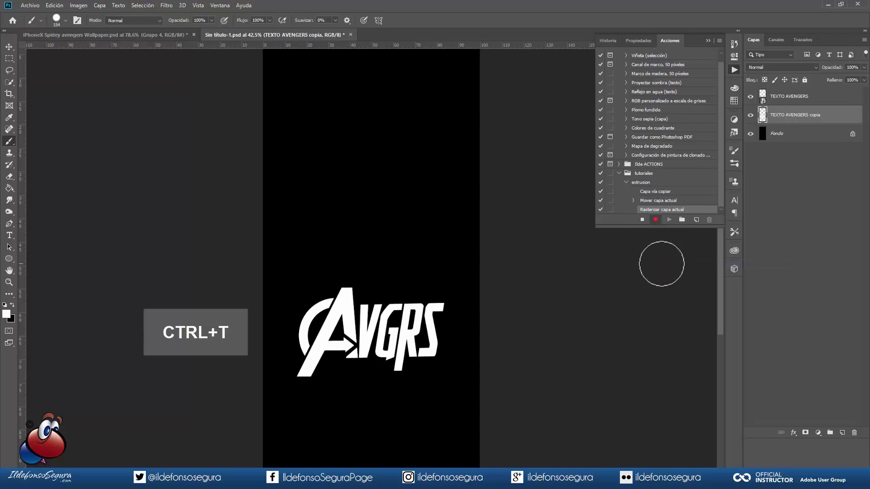
click(190, 20)
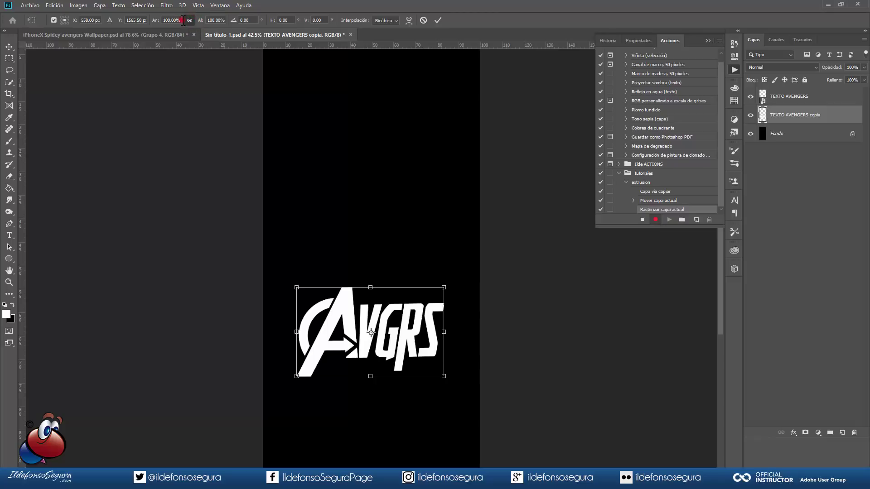
click(180, 21)
text(99,)
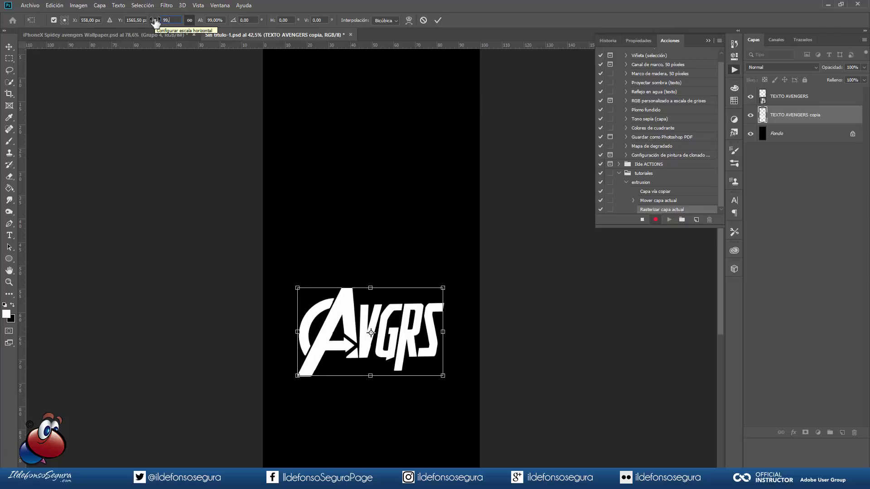
text(6)
key(Tab)
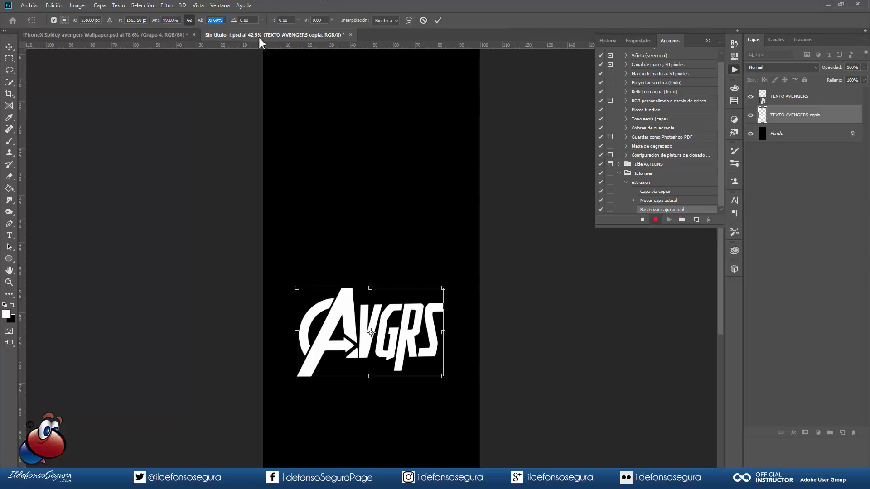
click(436, 22)
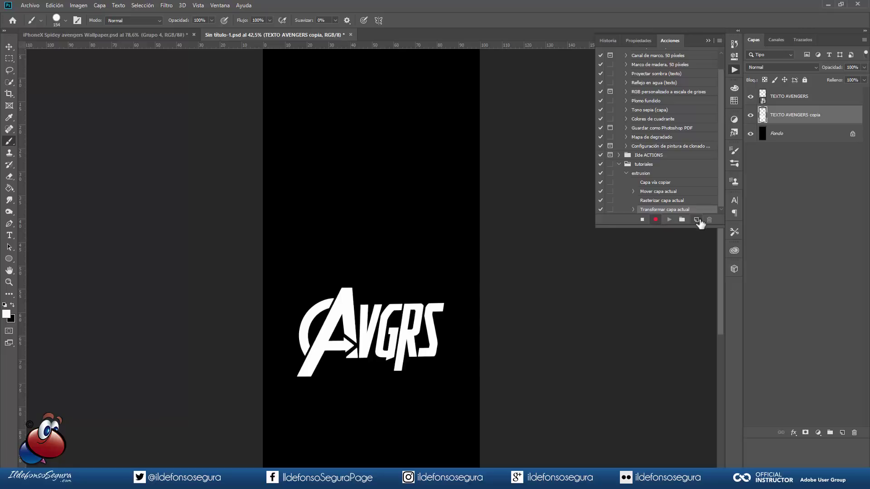
click(642, 220)
Step: Apply a pinkish-red Color Overlay layer style to the original "TEXTO AVENGERS" smart object
right_click(817, 98)
click(768, 100)
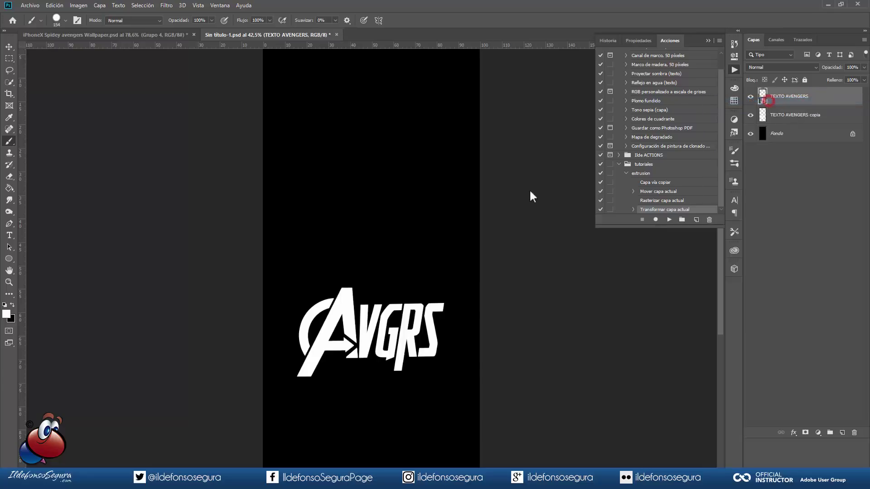
click(529, 228)
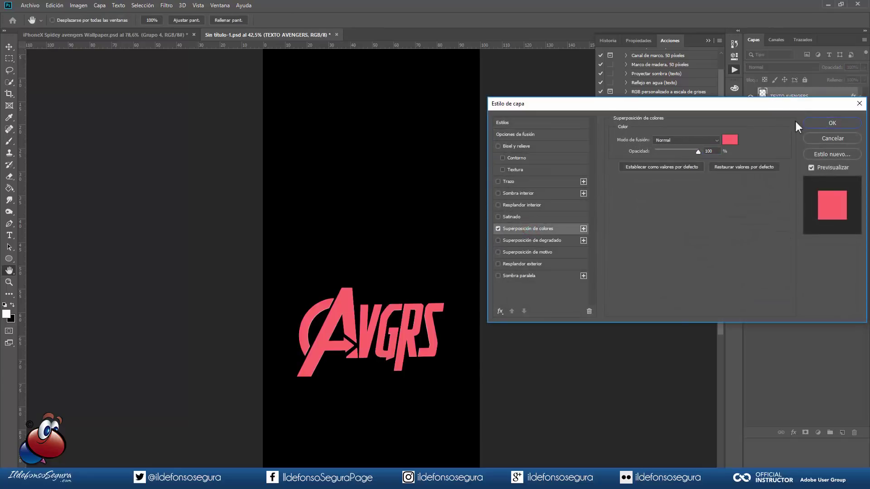
click(814, 120)
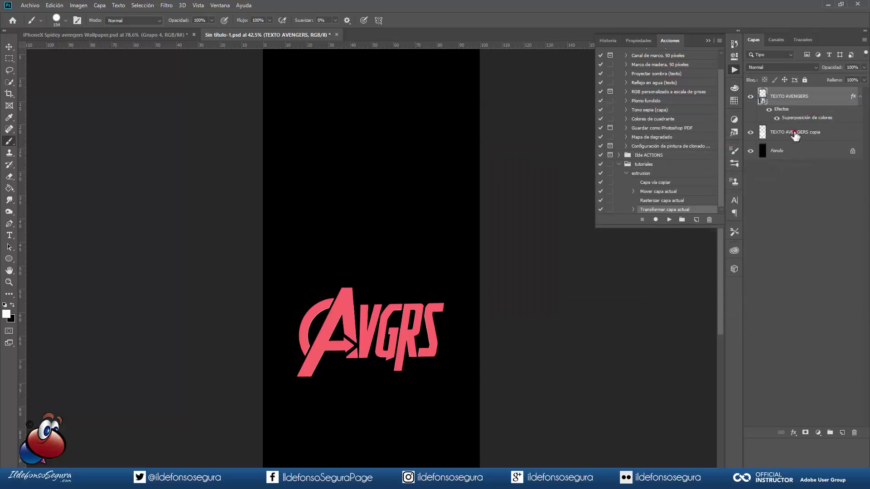
Step: Play the "extrusion" action repeatedly from the rasterized copy, stacking copies down to "TEXTO AVENGERS copia 15"
click(793, 132)
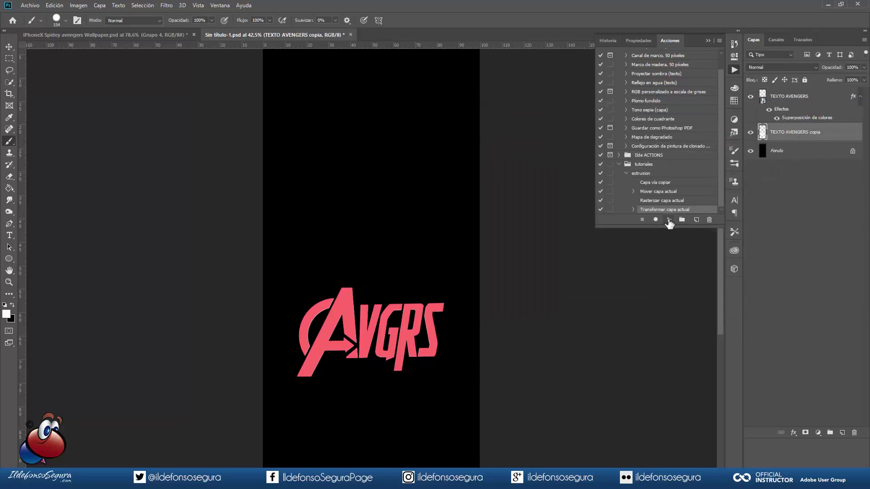
click(669, 220)
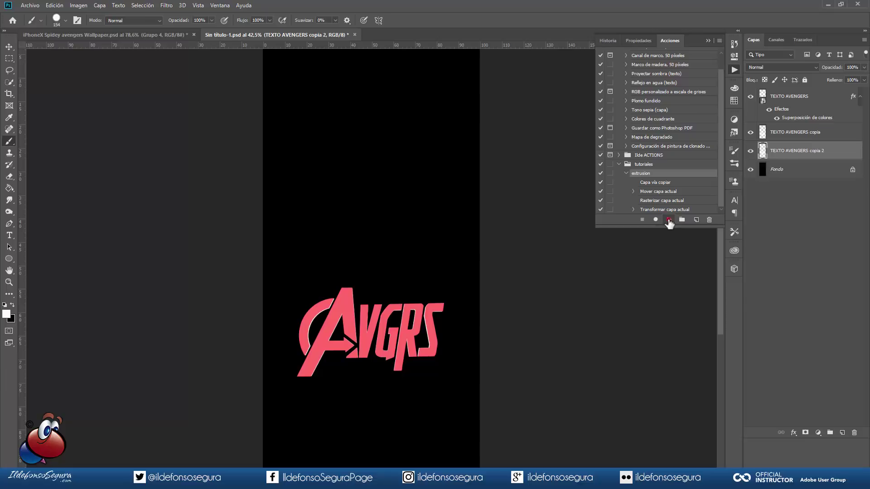
click(669, 220)
click(668, 221)
click(668, 220)
click(669, 220)
click(669, 220)
click(669, 220)
click(669, 220)
click(669, 221)
click(668, 220)
click(669, 220)
click(668, 220)
click(668, 220)
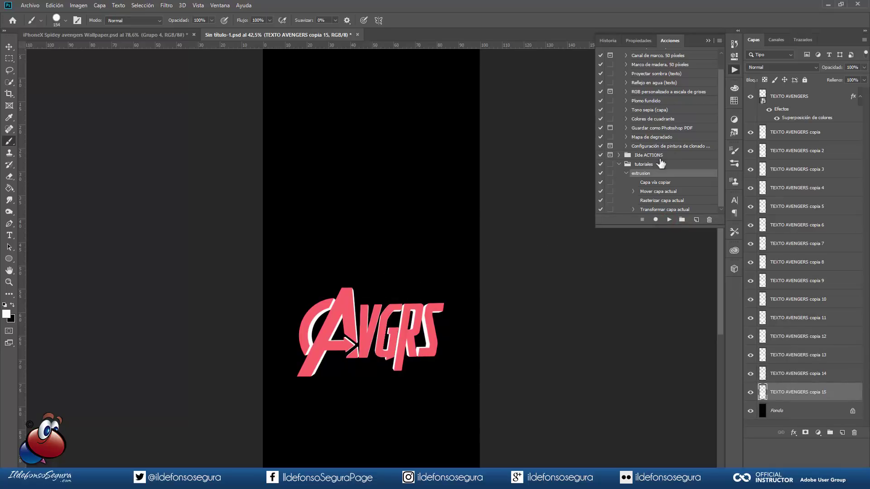
Step: Collapse the "tutoriales" action set and remove the layer effects from the "TEXTO AVENGERS" smart object
click(618, 164)
click(708, 38)
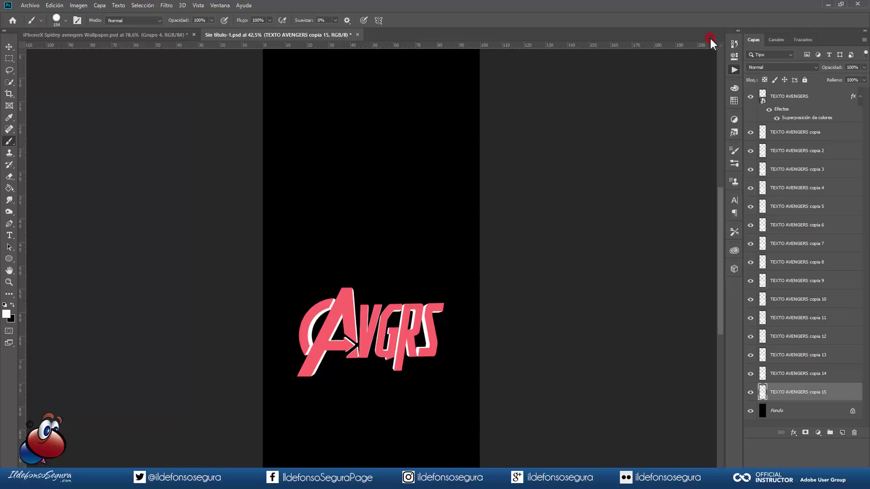
drag(853, 96, 854, 432)
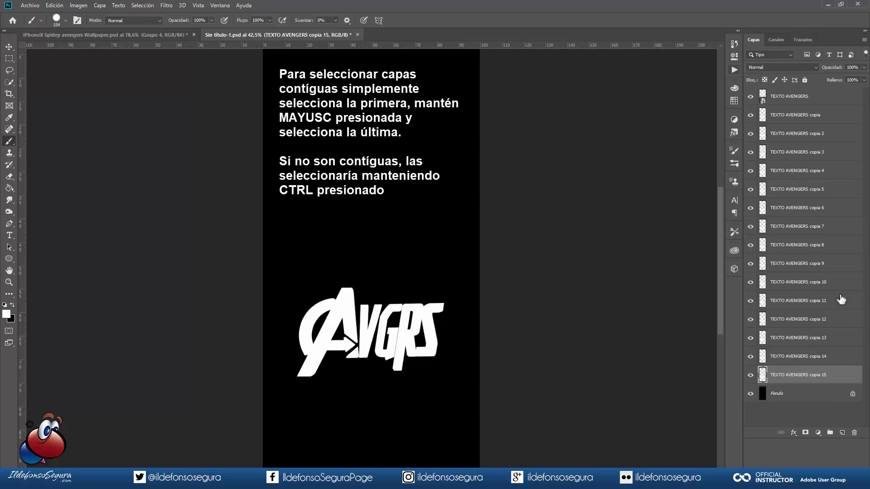
Step: Select the layers from "TEXTO AVENGERS copia" through "TEXTO AVENGERS copia 15" and merge them into one layer
click(789, 117)
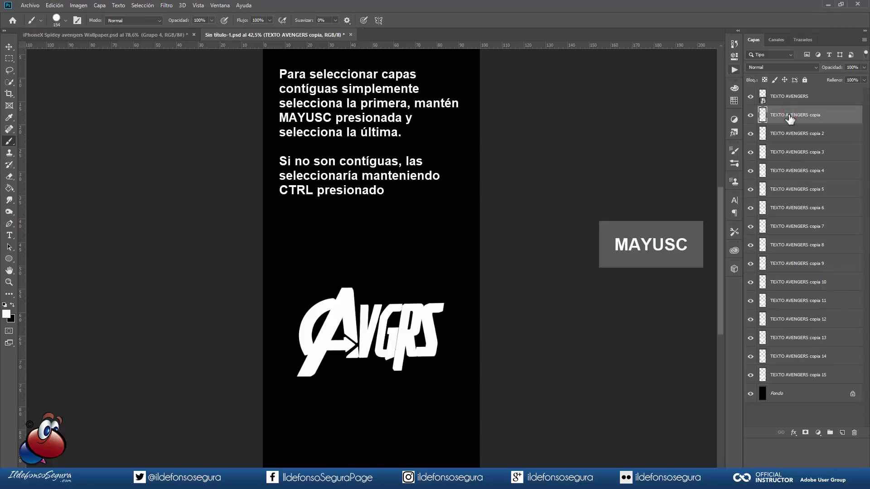
shift+click(811, 376)
key(ctrl+e)
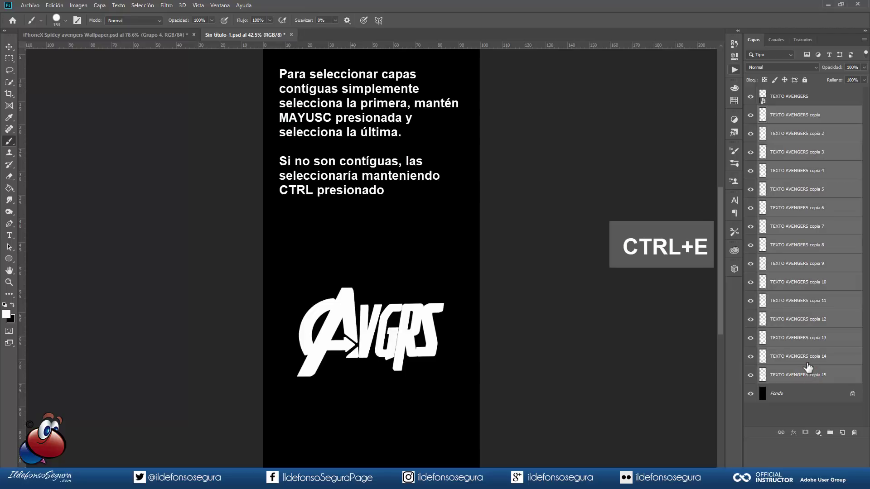
Step: Toggle the merged extrusion layer's visibility, and apply the red-and-gold preset style to the TEXTO AVENGERS layer
click(750, 116)
click(751, 115)
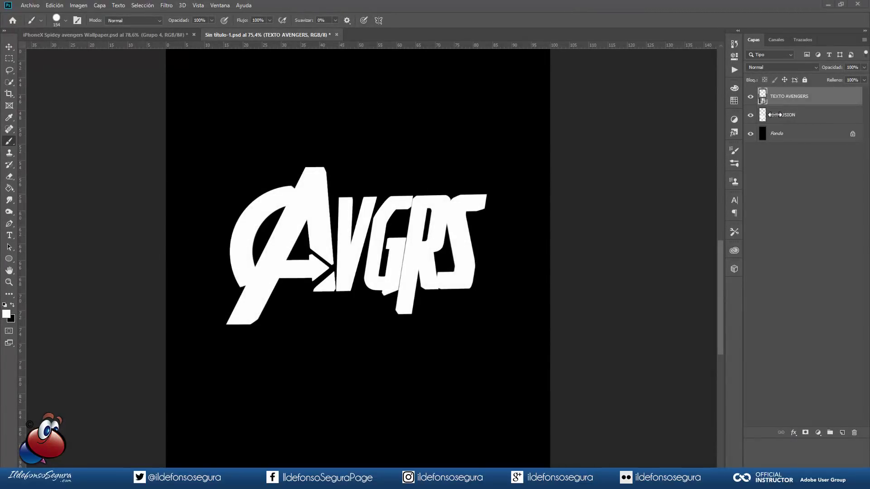
click(221, 6)
click(231, 145)
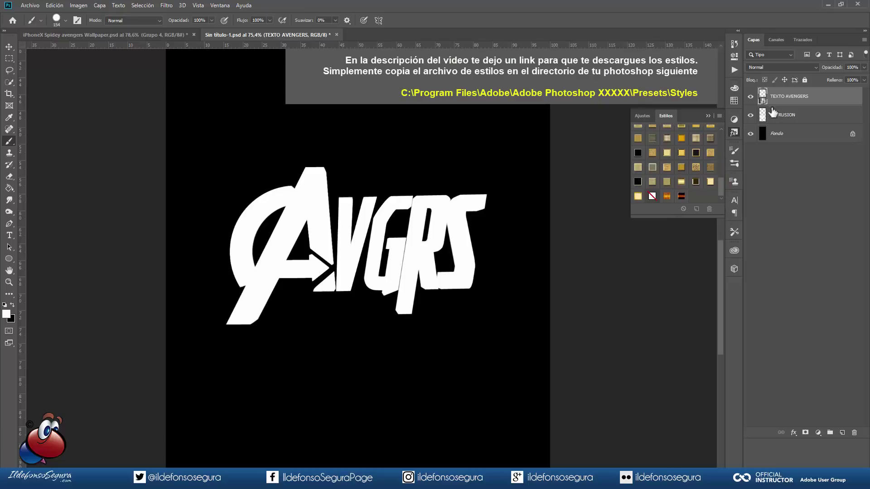
click(667, 195)
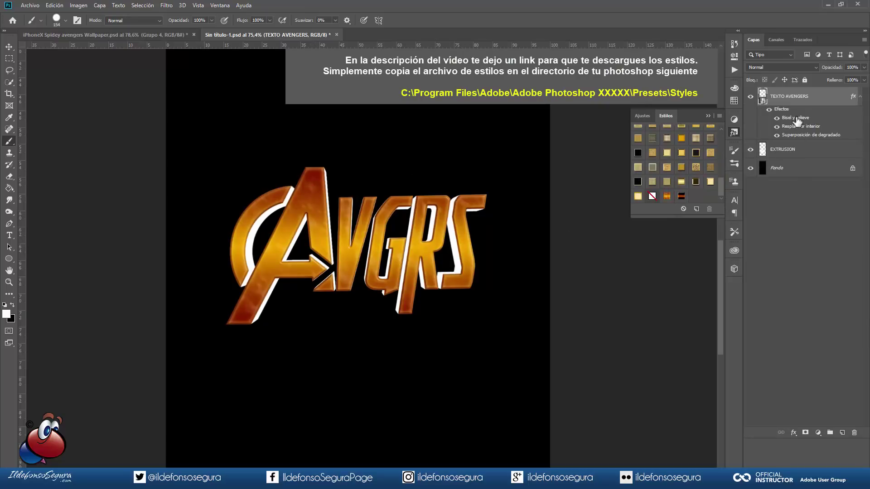
Step: Examine the TEXTO AVENGERS layer style's settings for bevel, contour, texture, inner glow and gradient overlay
double_click(783, 111)
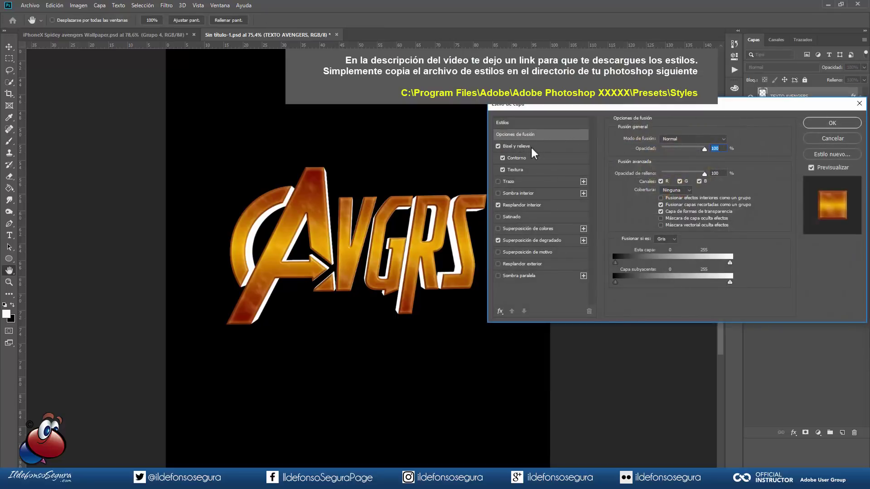
click(527, 146)
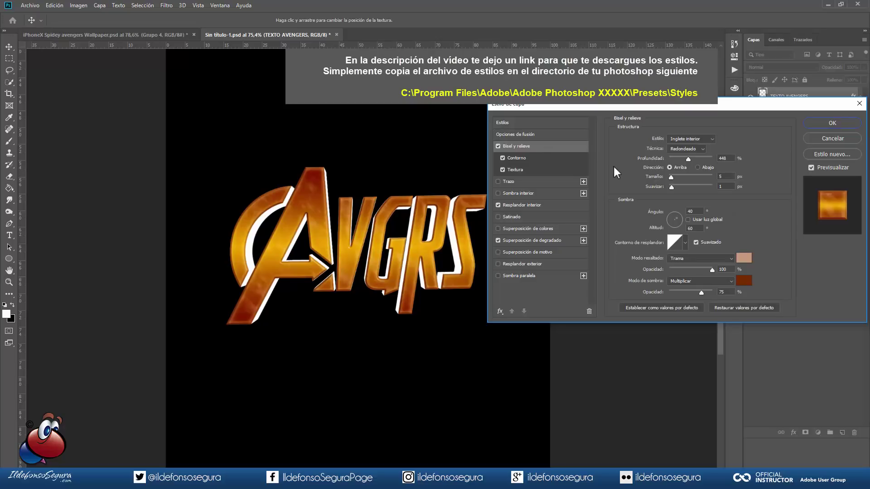
click(520, 159)
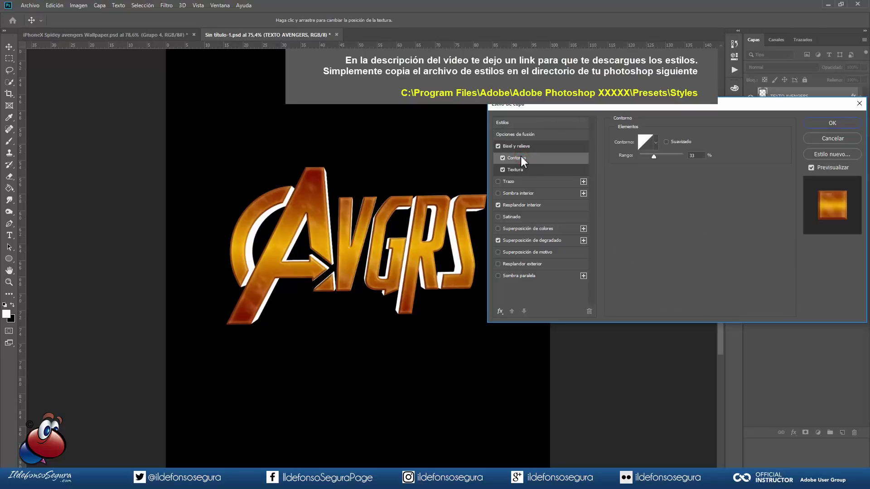
click(515, 168)
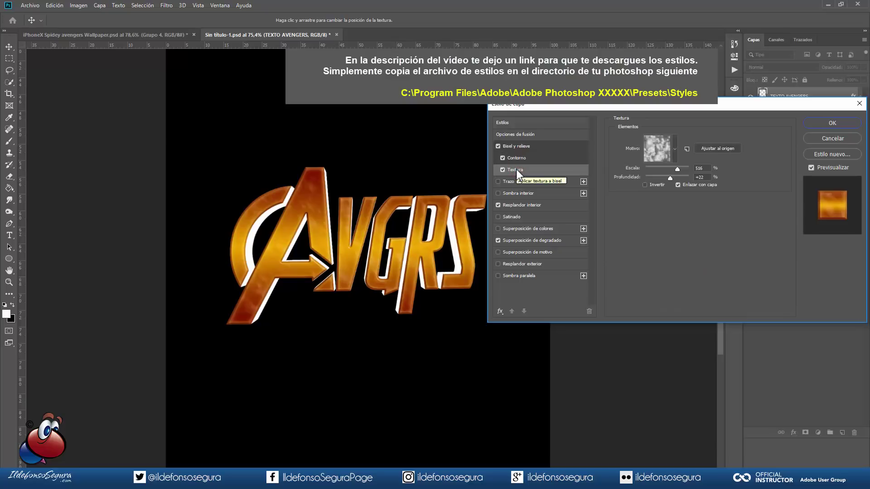
click(524, 205)
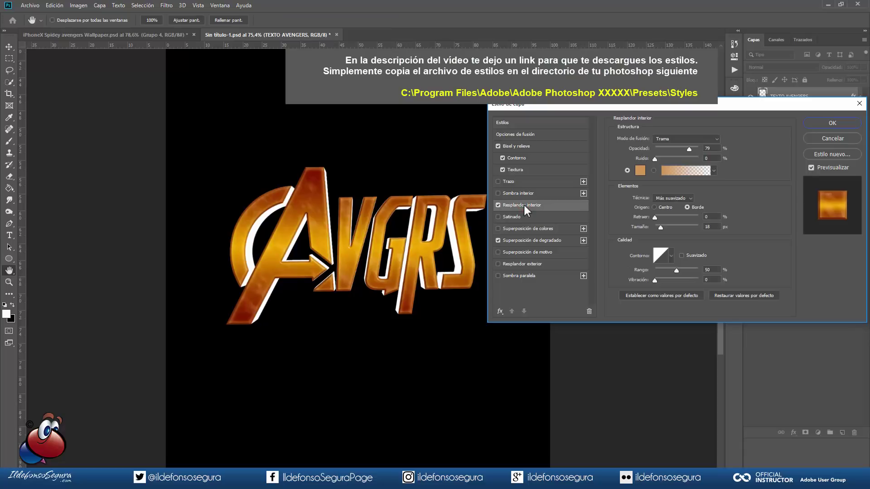
click(521, 239)
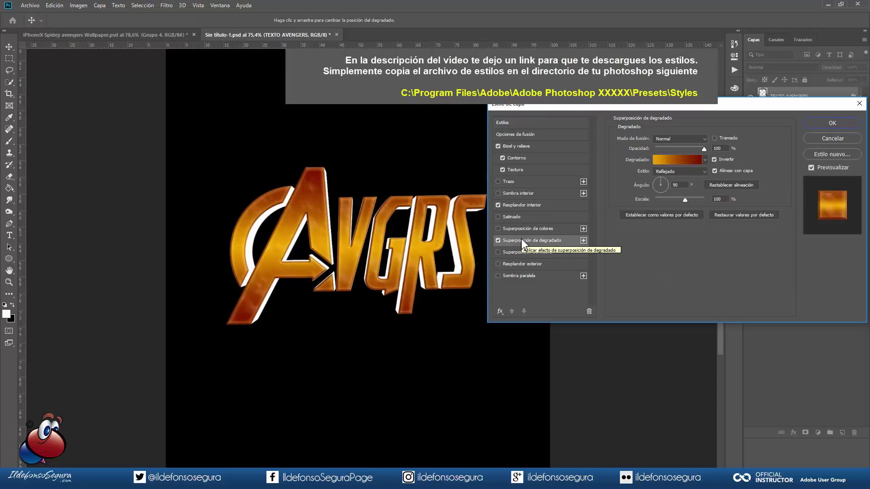
click(820, 124)
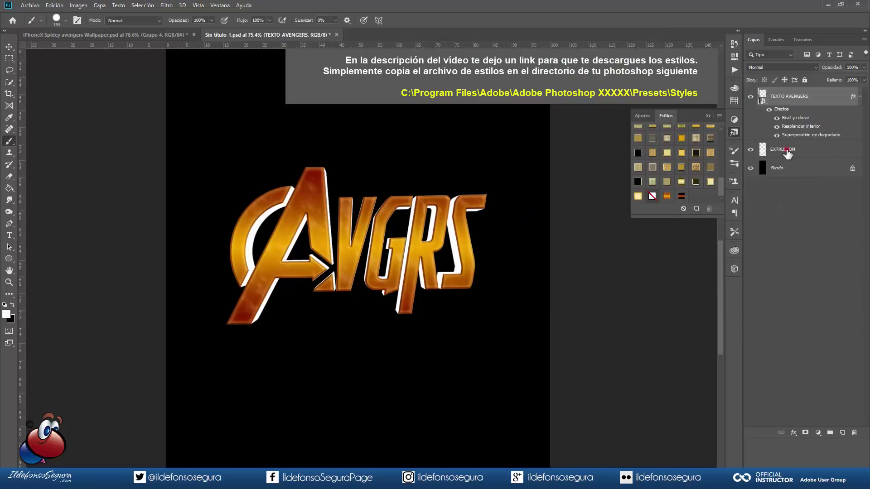
Step: Apply the dark red-and-black preset style to the EXTRUSION layer and review its bevel and two gradient overlays
click(787, 151)
click(681, 196)
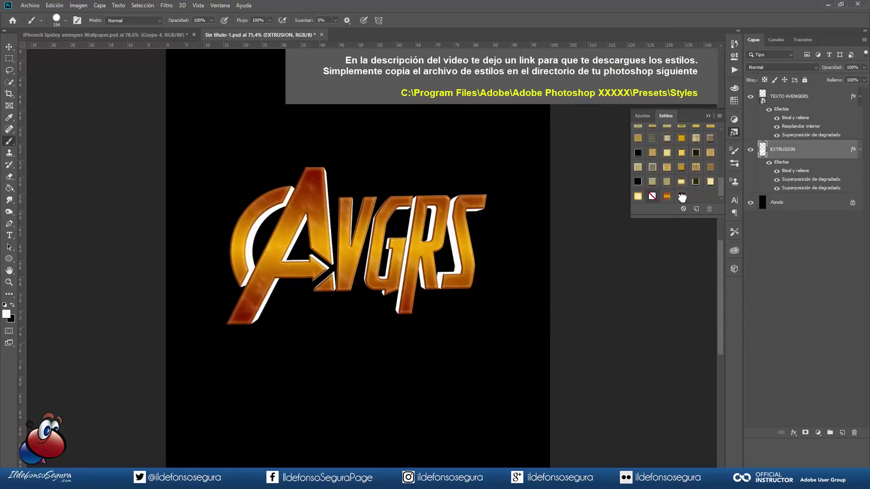
double_click(776, 161)
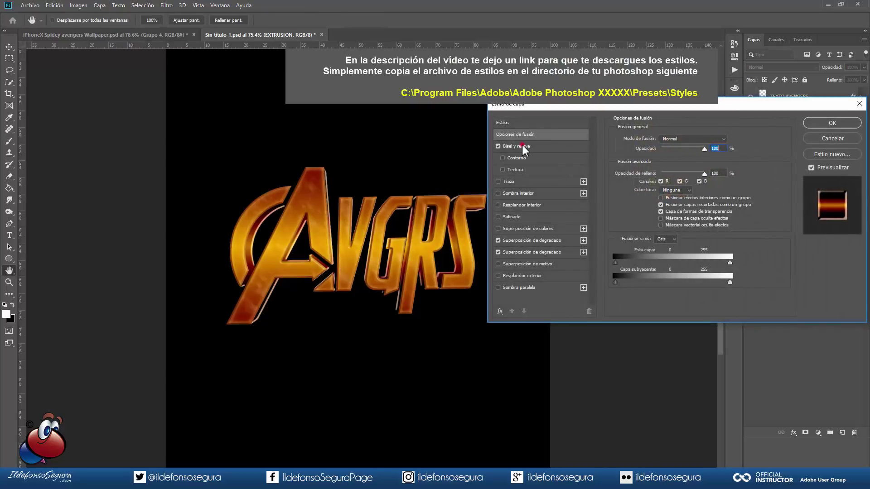
click(523, 145)
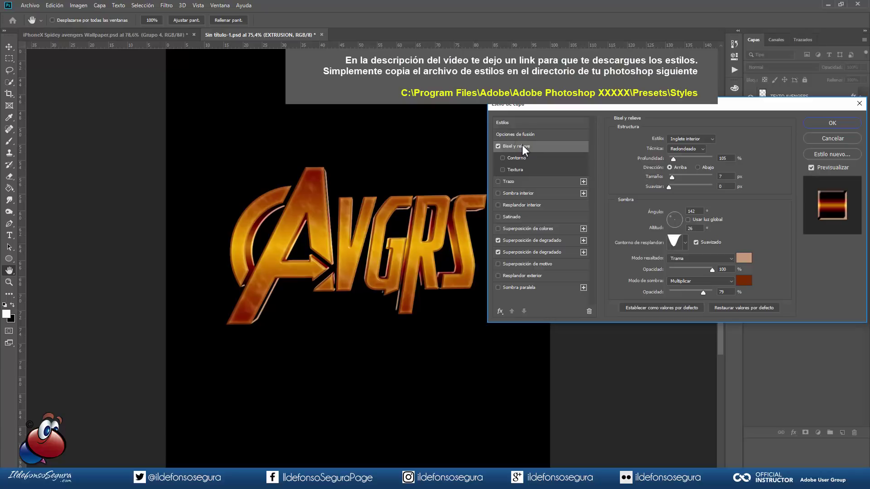
click(515, 240)
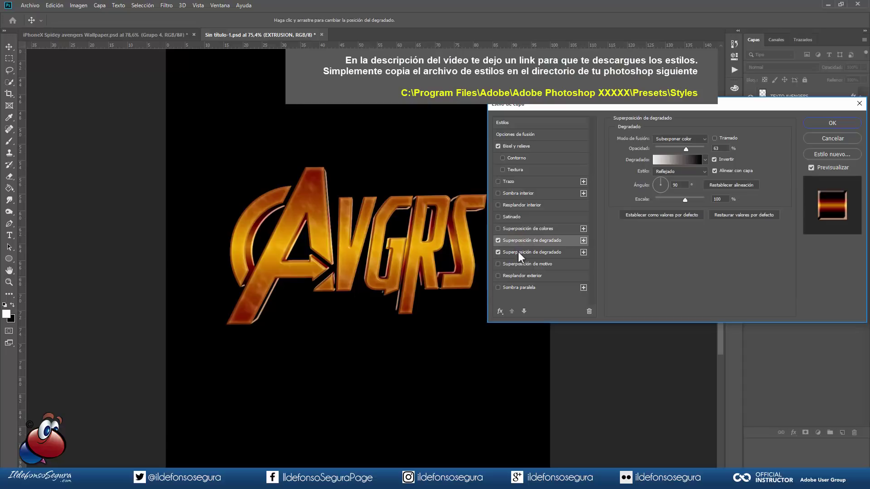
click(518, 252)
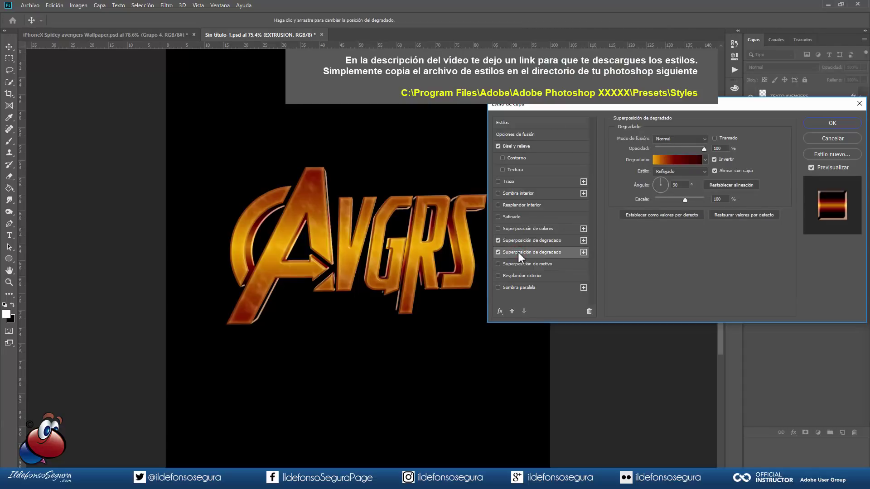
click(833, 137)
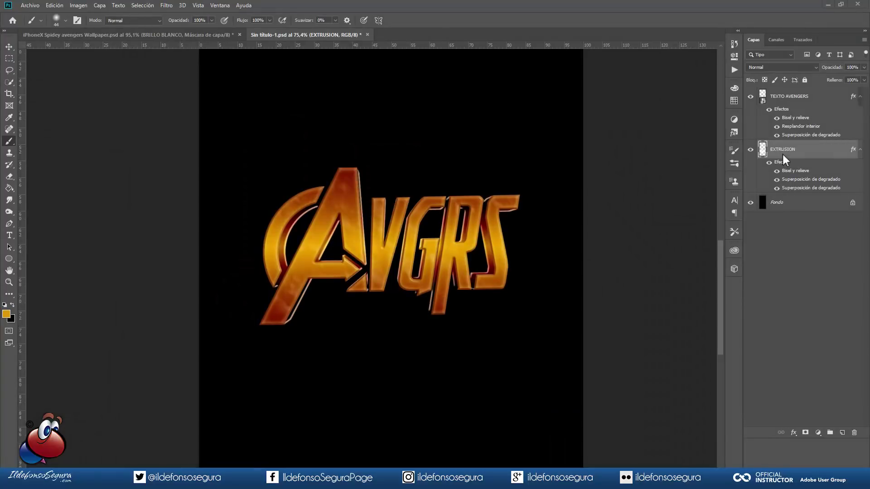
Step: Add a Curves adjustment above the EXTRUSION layer, moving the white point to input 72, output 255
click(817, 434)
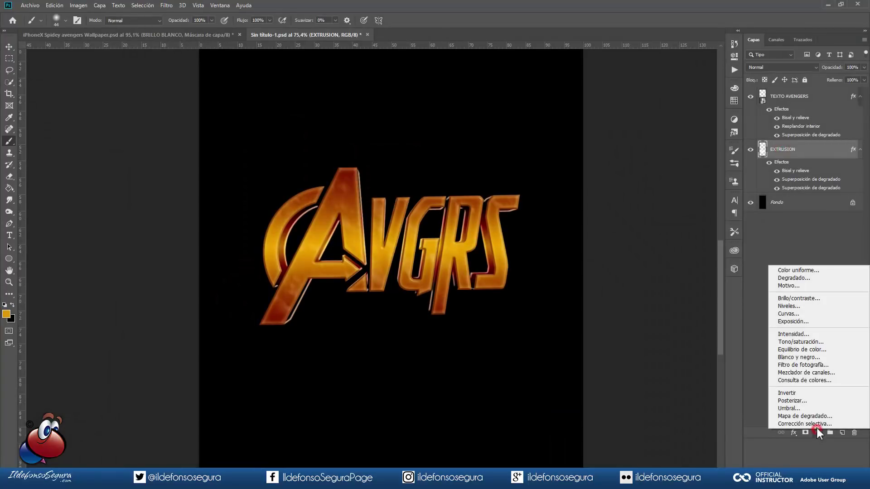
click(791, 317)
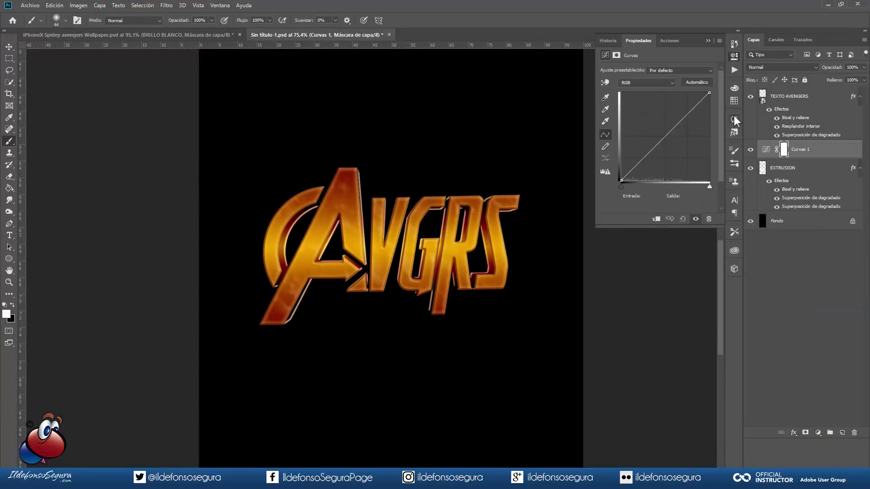
drag(710, 92, 646, 86)
Step: Set the Curves layer's blend mode to Sobreexpos. lineal (Añadir) and invert its mask to black
click(780, 67)
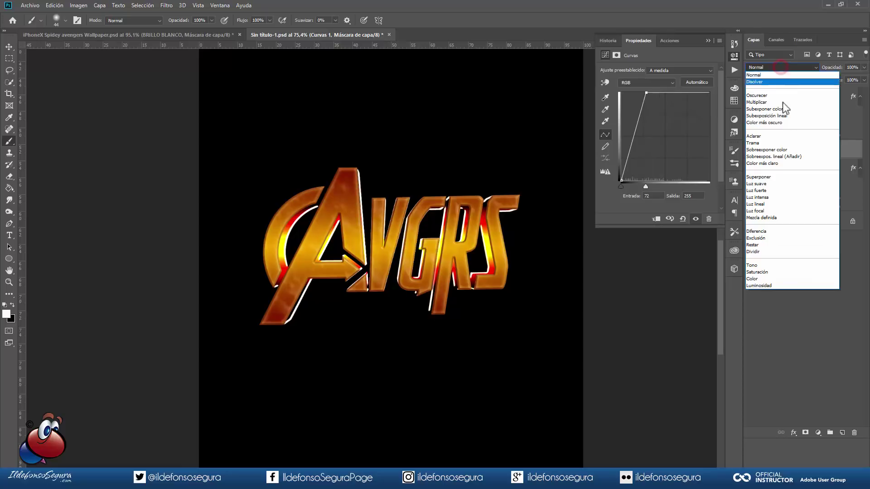
click(778, 156)
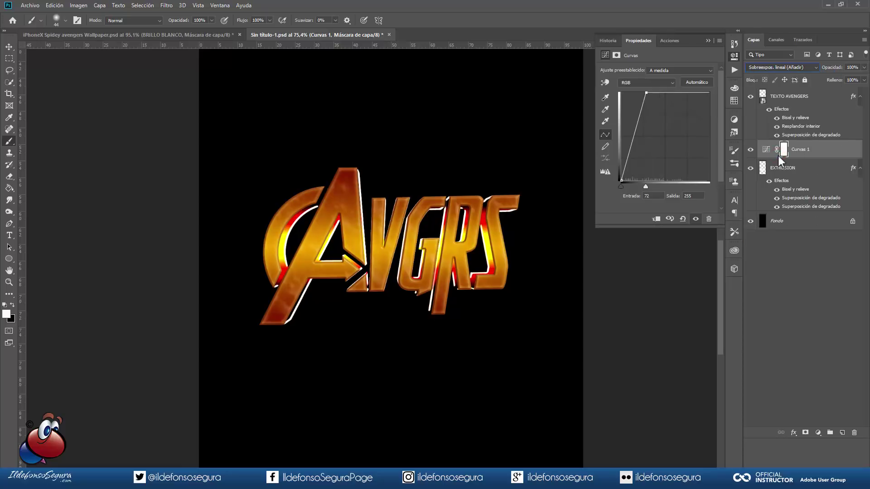
click(783, 151)
key(ctrl+i)
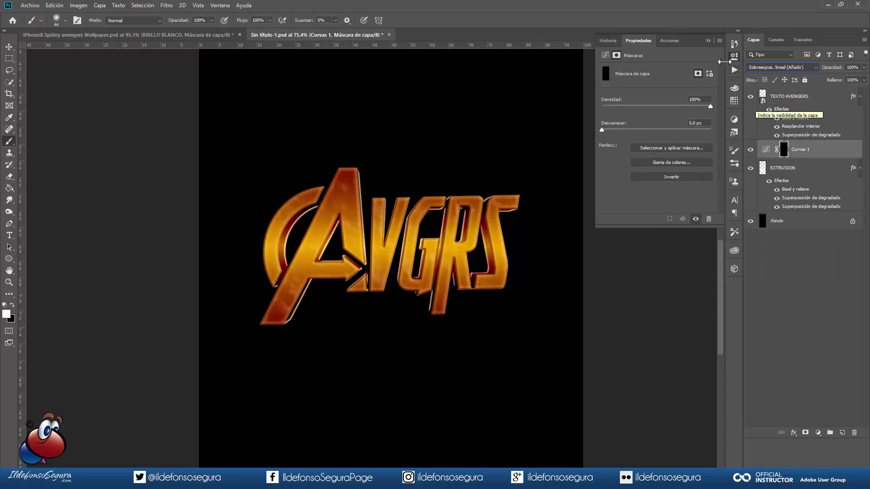
click(707, 41)
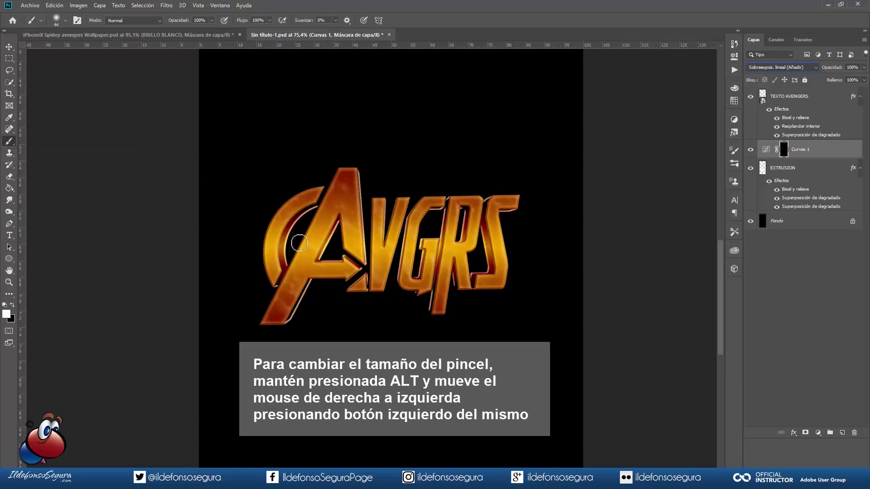
Step: Shrink the soft white brush and paint straight strokes on the Curves mask along the extruded edges of the letters
drag(384, 256, 366, 257)
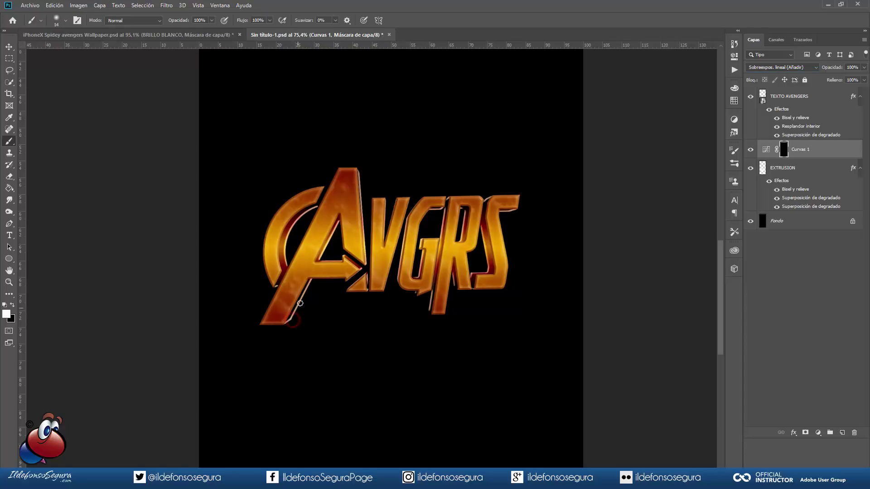
key(shift)
click(312, 281)
key(shift)
key(shift)
key(shift)
shift+click(395, 277)
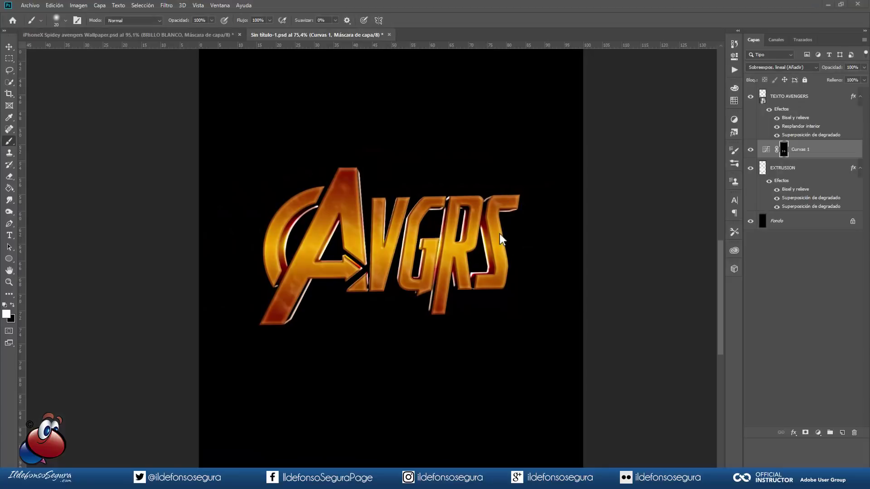
Step: Lower the Curves layer's opacity to 35% and compare the logo with the adjustment hidden and shown
click(750, 150)
click(750, 150)
text(35)
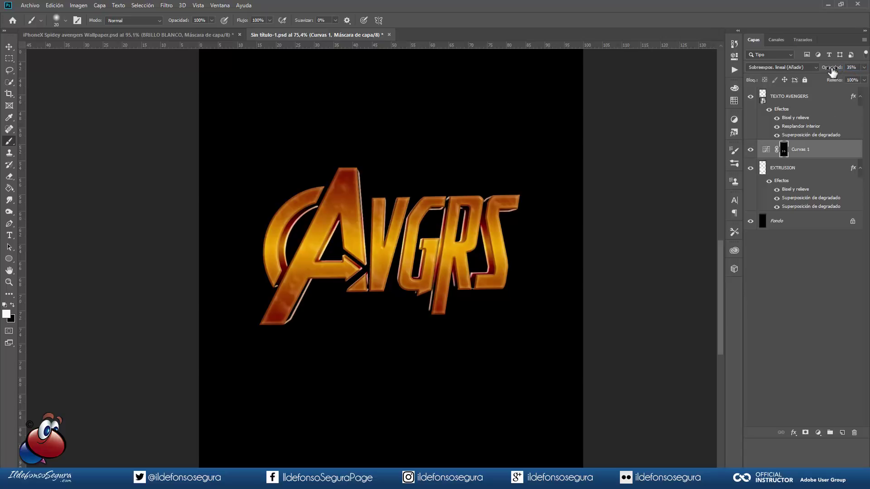
click(751, 150)
click(751, 150)
Step: Create a new layer above the Curves layer and flatten the soft 333 px brush tip into a narrow horizontal ellipse
click(791, 149)
click(841, 433)
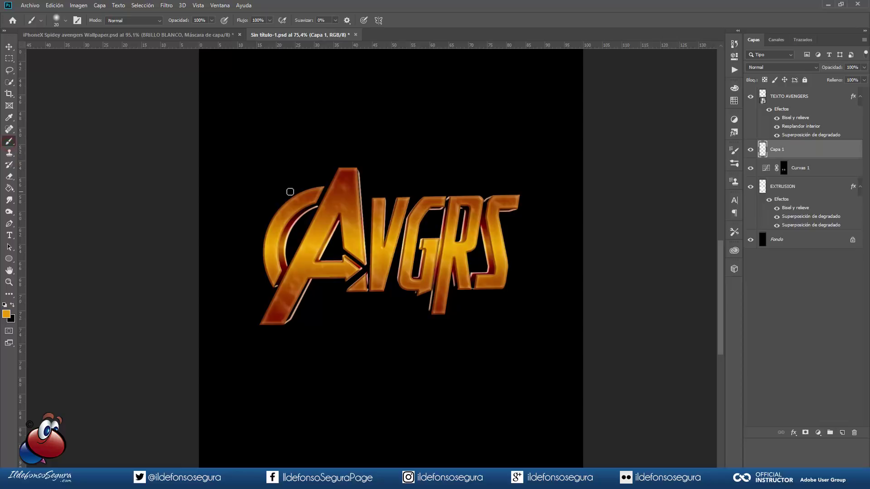
right_click(401, 167)
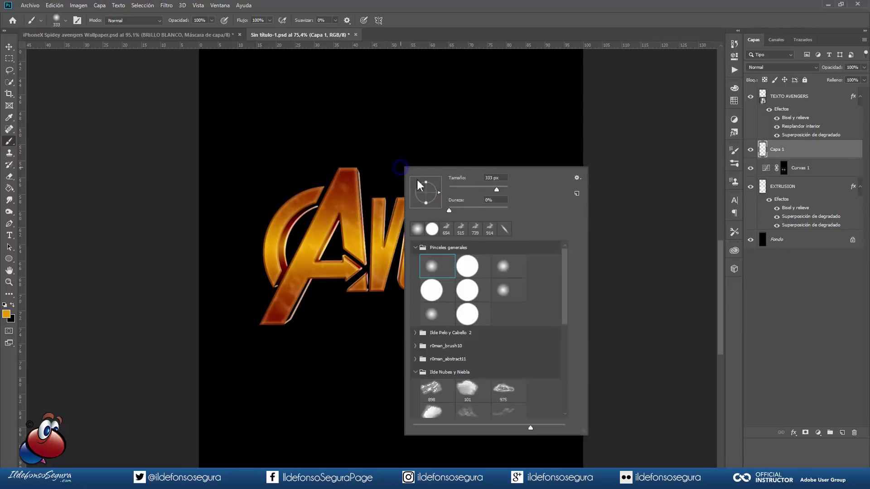
drag(426, 183, 428, 196)
Step: Set the foreground colour to white, enlarge the brush to about 391 px and paint one flat glow above the logo
click(7, 314)
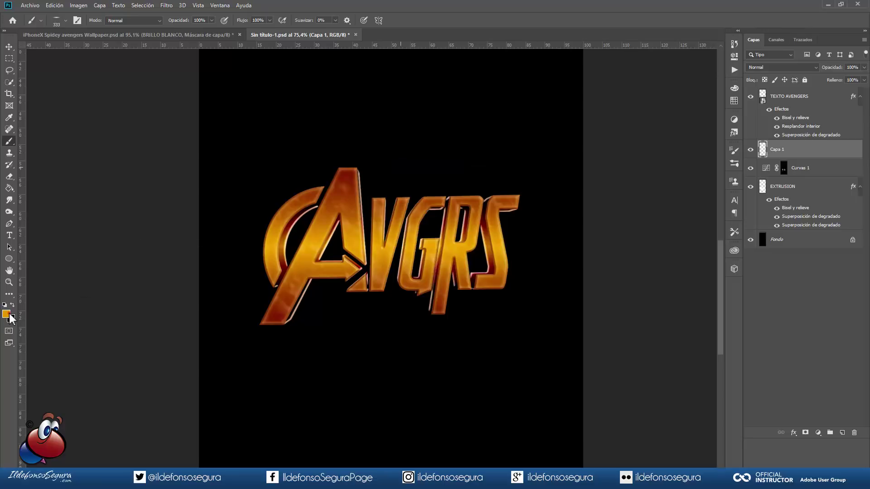
drag(641, 348, 619, 319)
click(805, 319)
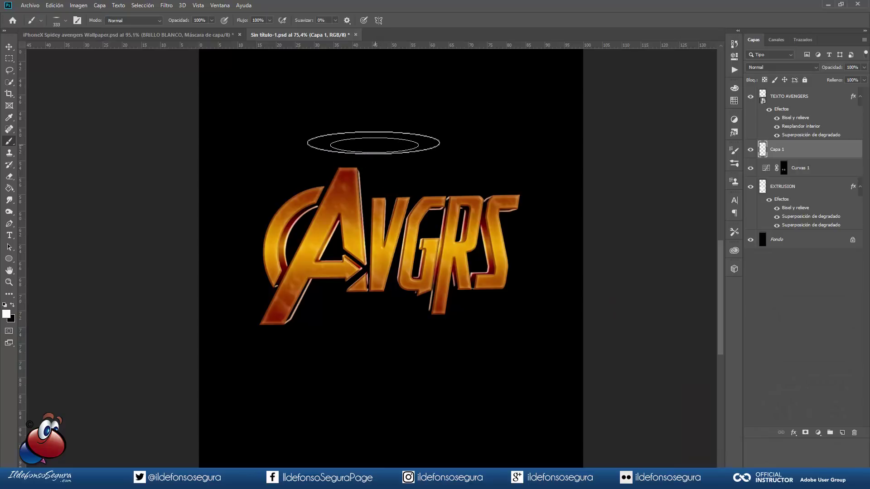
drag(366, 145, 390, 145)
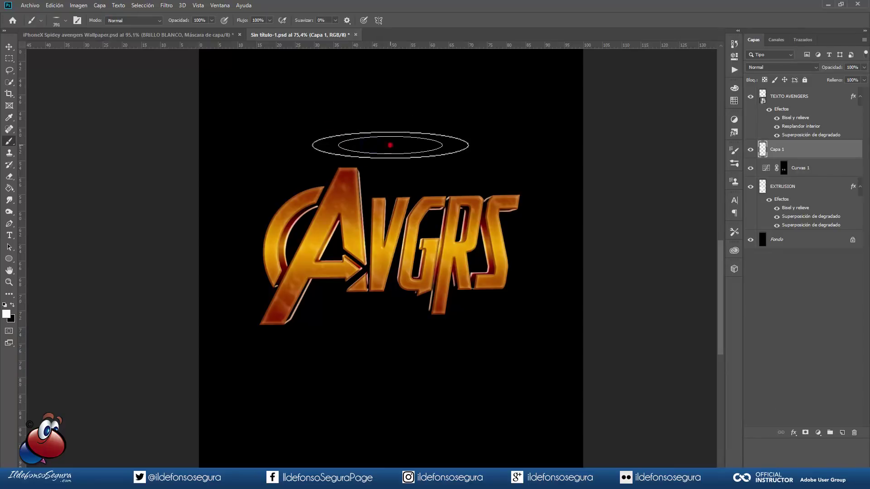
click(390, 145)
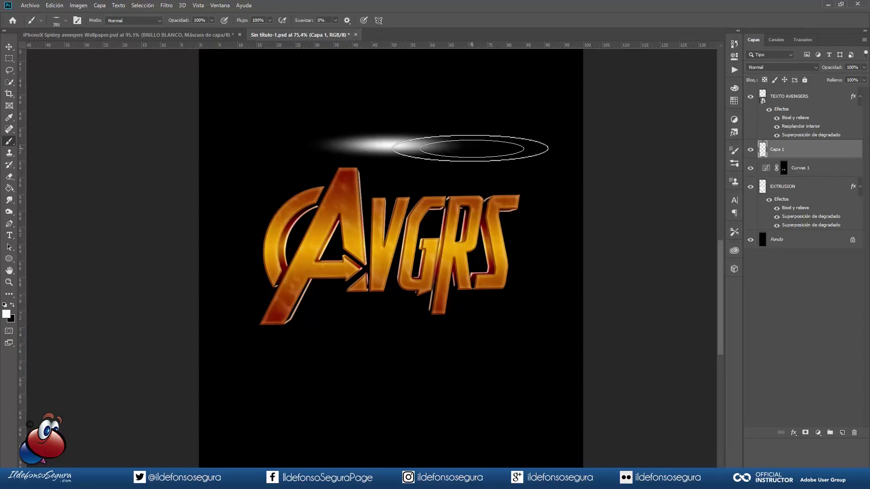
Step: Warp the white glow on the new layer into an upward-curving arc
key(ctrl+t)
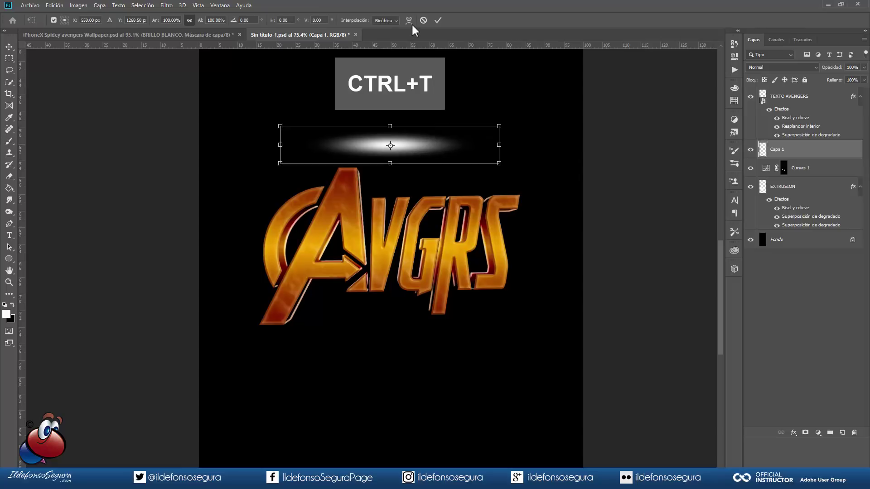
click(409, 20)
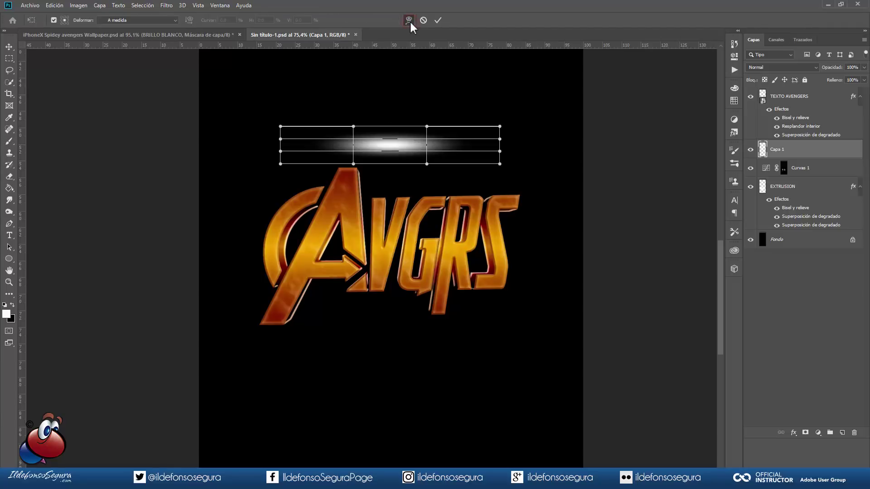
click(167, 20)
click(135, 49)
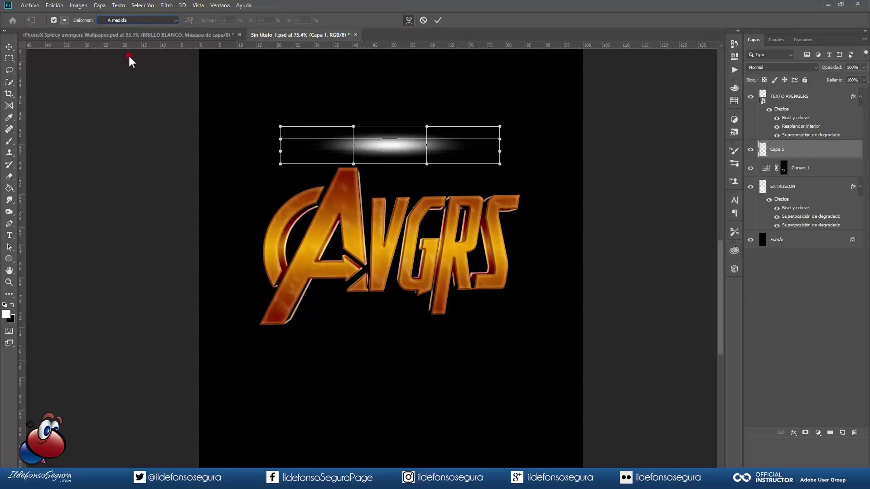
click(437, 20)
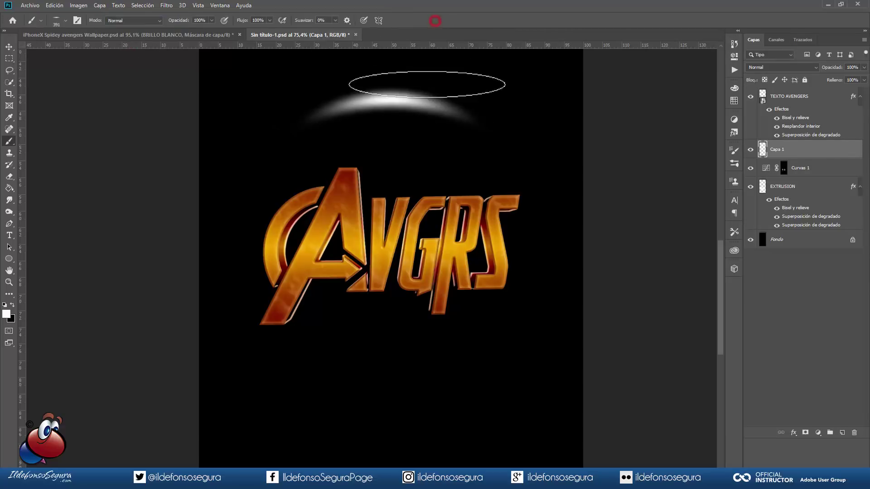
Step: Move the white arc onto the logo and free-transform it, shrinking and rotating it to about -64° along the inner edge of the A's ring
drag(396, 106, 405, 198)
key(ctrl+t)
drag(486, 212, 353, 202)
drag(358, 235, 316, 209)
drag(285, 311, 280, 264)
scroll(297, 248, up, 1)
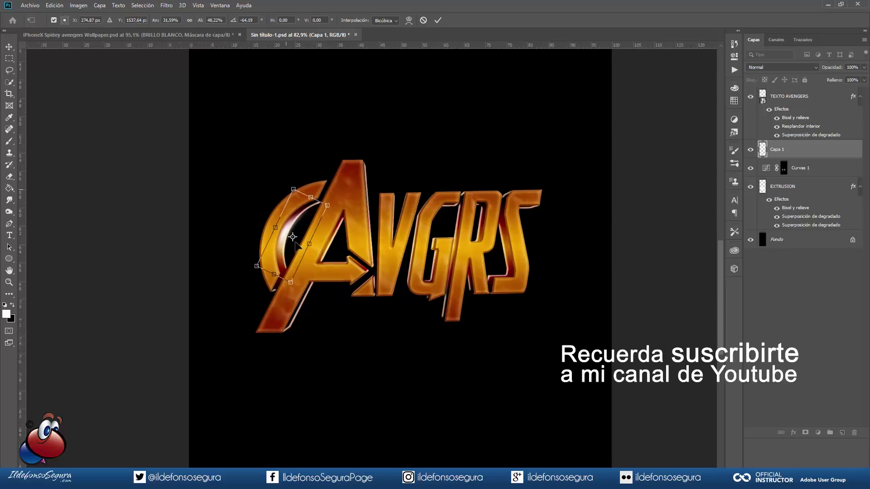
scroll(296, 245, up, 4)
drag(319, 243, 286, 247)
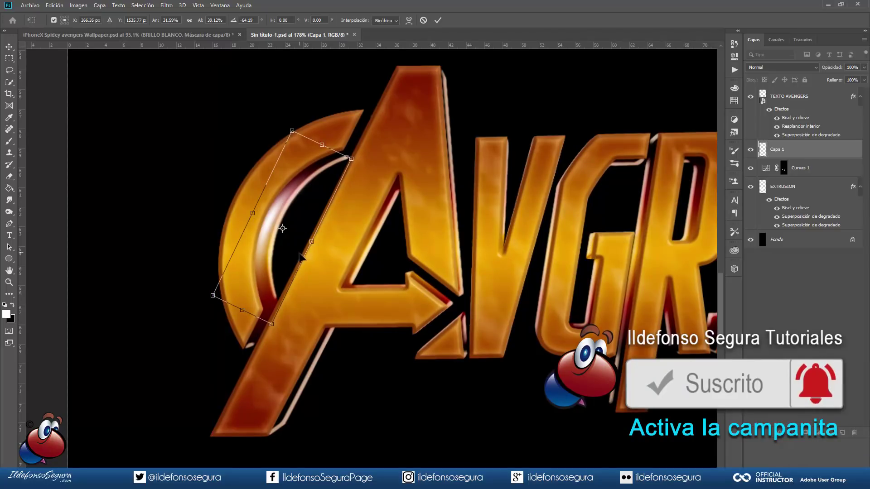
Step: Fine-tune the arc to 36.25% height and -67.29° rotation, nudge it against the ring's inner edge and apply the transform
drag(252, 213, 264, 215)
drag(319, 255, 320, 253)
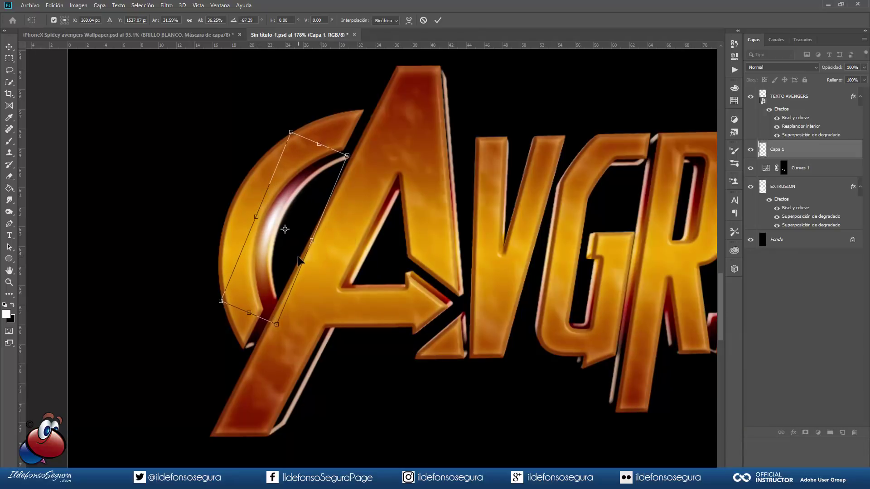
key(Left)
key(Left)
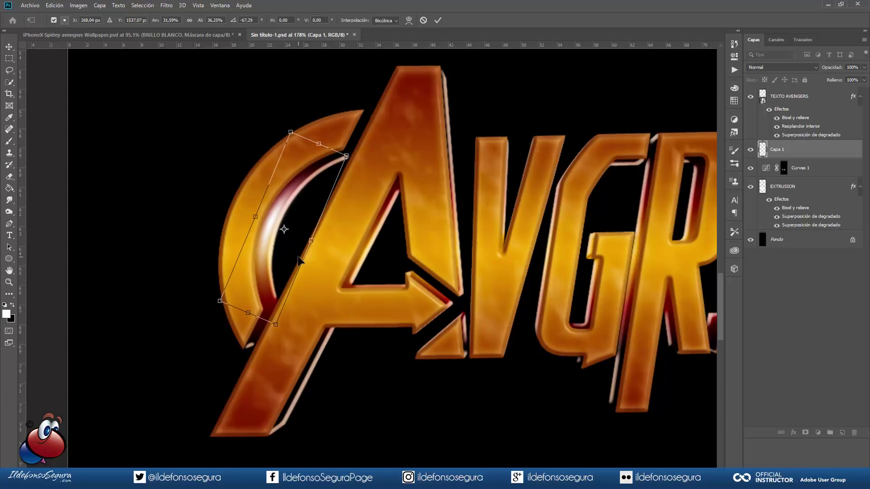
key(Down)
key(Left)
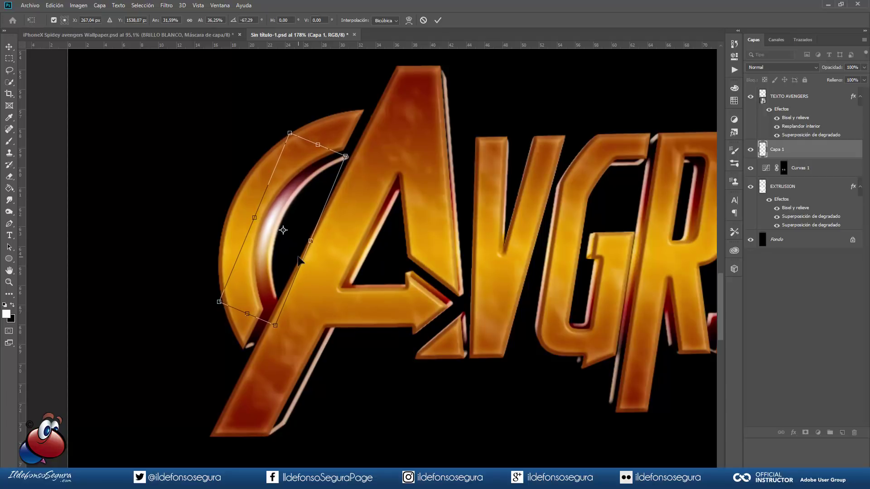
alt+scroll(297, 256, down, 2)
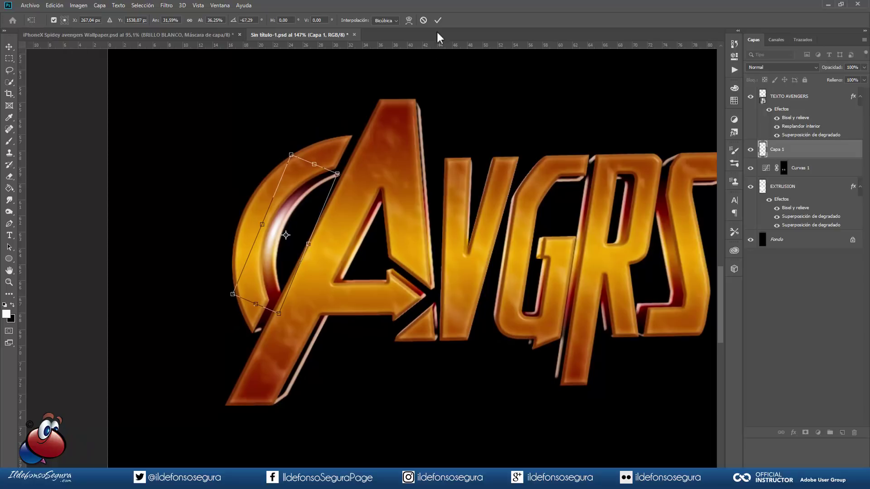
click(437, 19)
Step: Free-transform the arc highlight again, rotating it -3.63° and nudging it slightly to follow the ring's inner curve
key(b)
alt+scroll(344, 241, down, 2)
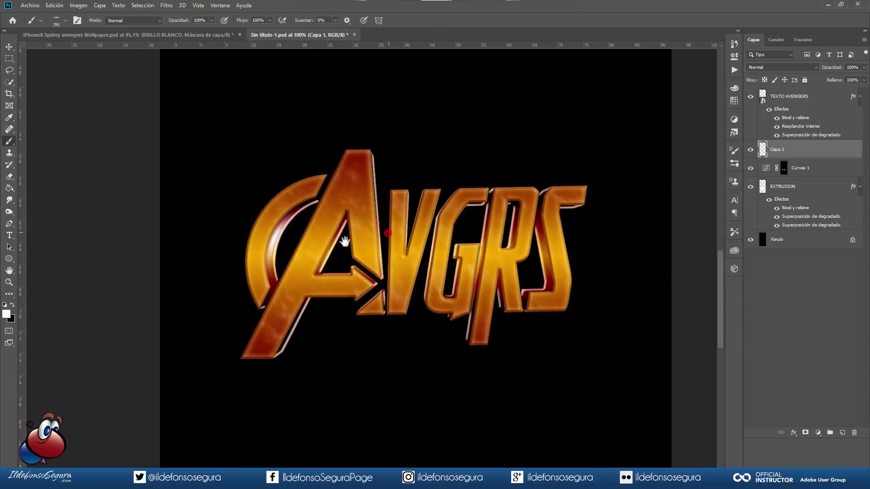
drag(334, 259, 296, 275)
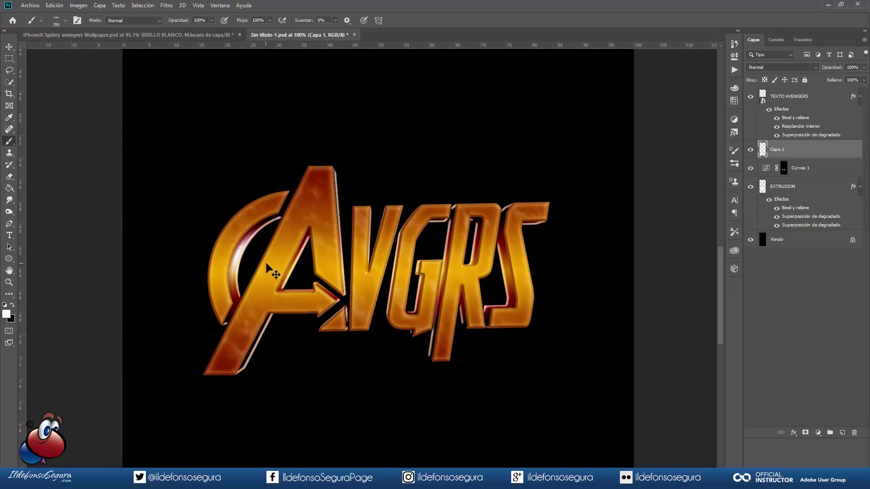
key(ctrl+t)
drag(289, 260, 289, 256)
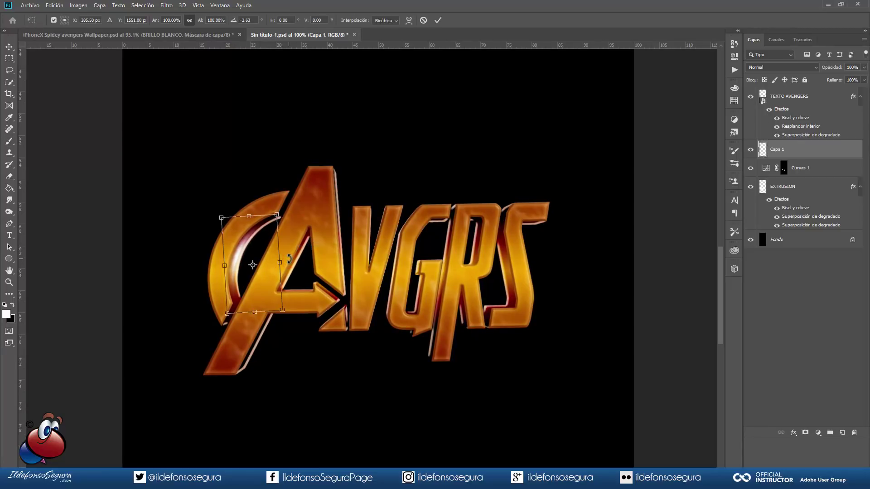
key(Return)
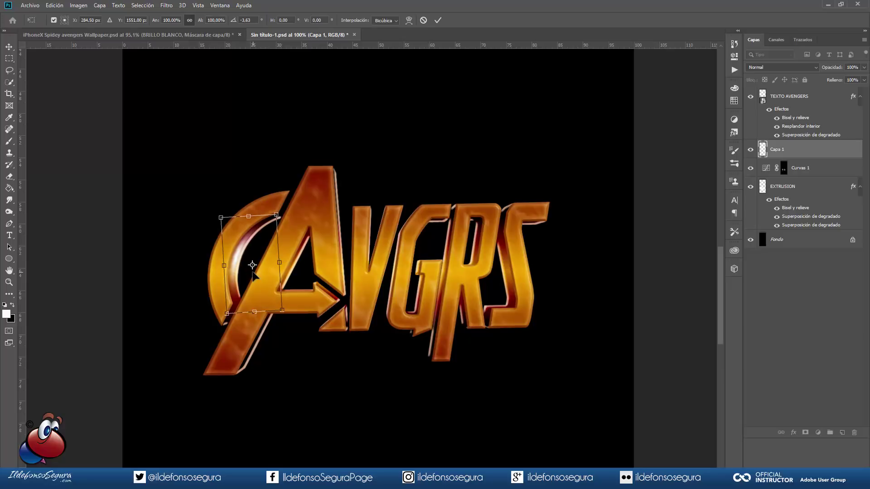
Step: Tilt the flat brush tip diagonally and paint a narrow white highlight along the inner edge of the A
key(b)
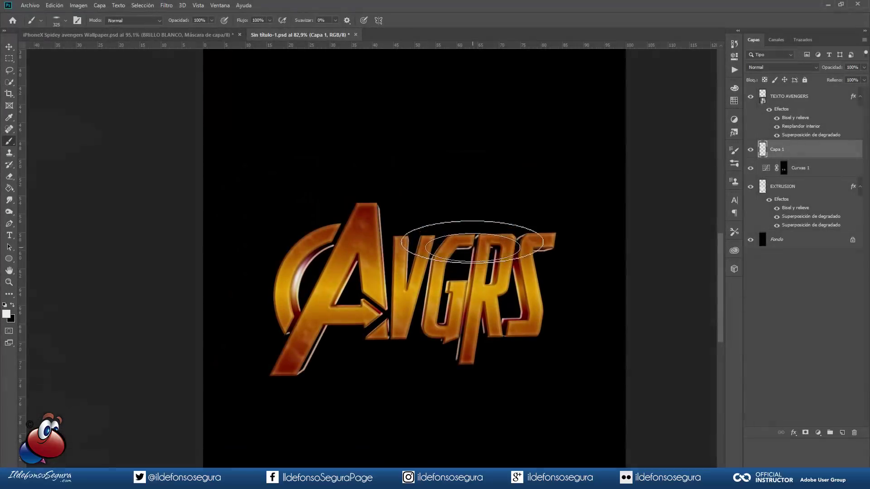
right_click(468, 181)
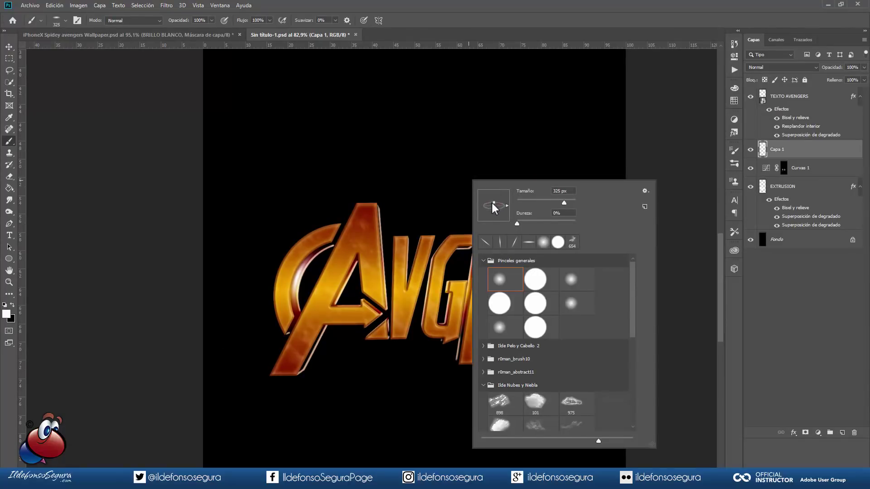
mouse_move(492, 204)
mouse_down()
mouse_move(482, 205)
mouse_move(497, 197)
mouse_up()
mouse_move(357, 269)
mouse_down()
mouse_move(335, 265)
mouse_move(384, 289)
mouse_move(337, 276)
mouse_move(390, 284)
mouse_move(334, 274)
mouse_up()
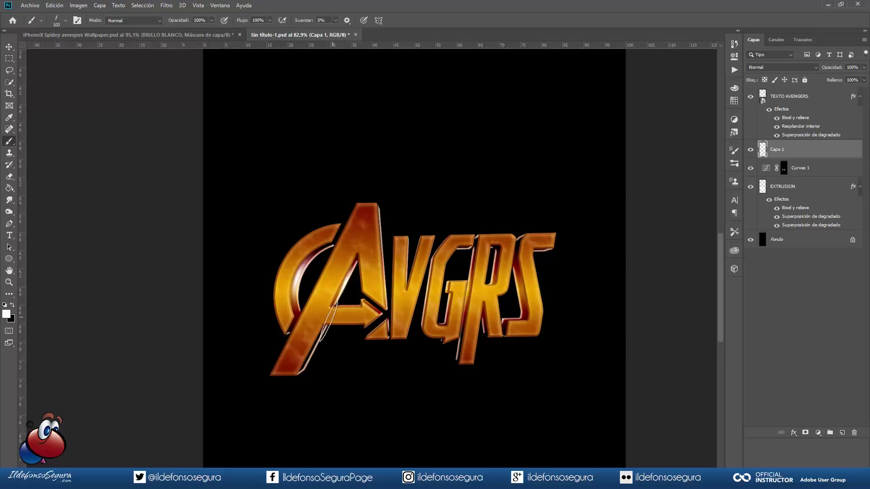
Step: Match the brush angle to the A's long leg and paint white highlights along its lower extruded edge, reducing the brush to about 74 px
right_click(327, 322)
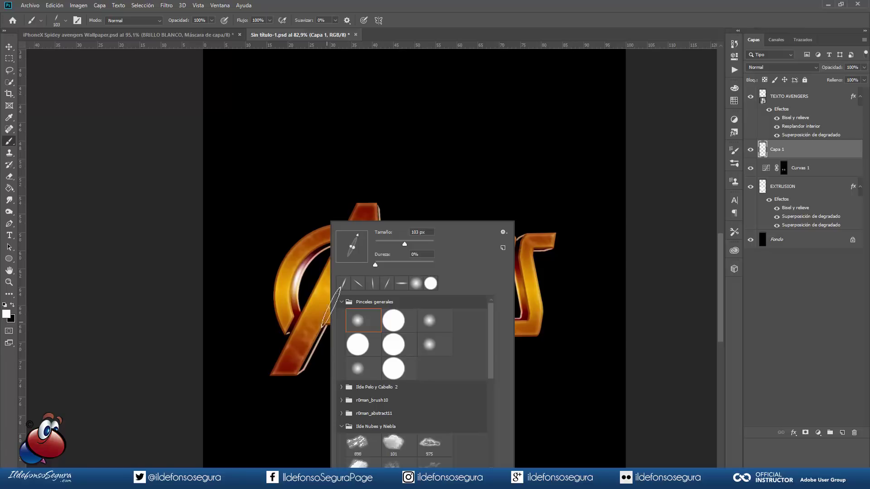
click(318, 341)
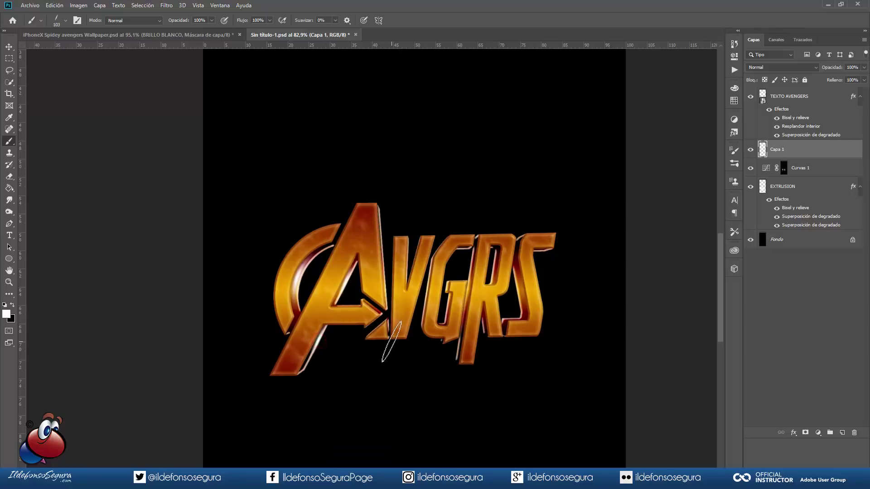
drag(312, 354, 310, 358)
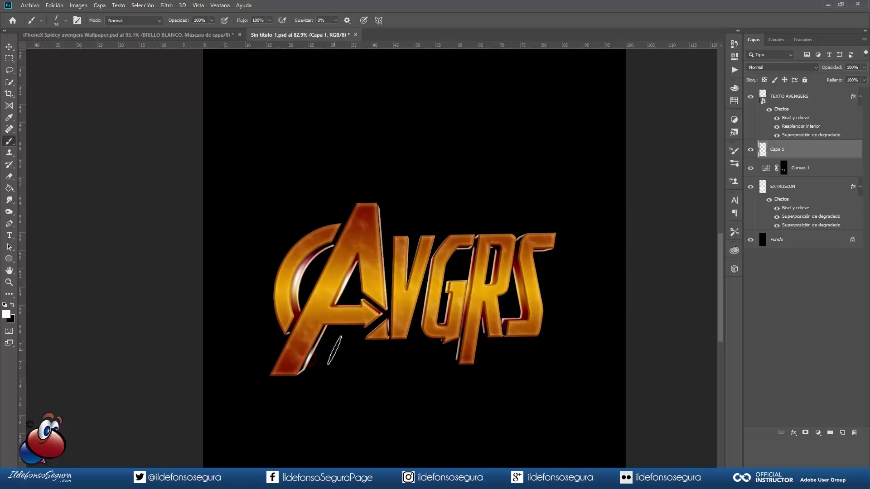
Step: Adjust the brush tip's angle and dab white highlights onto the extruded edges of the G and R
right_click(430, 274)
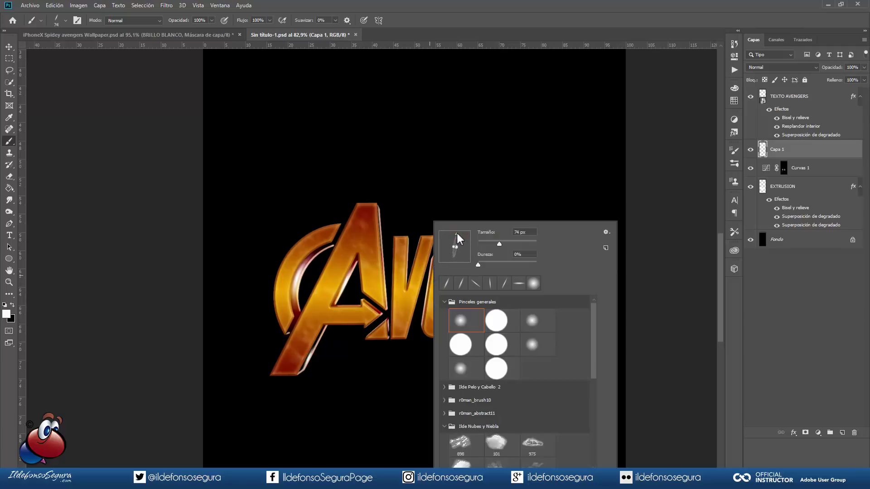
click(427, 288)
click(448, 306)
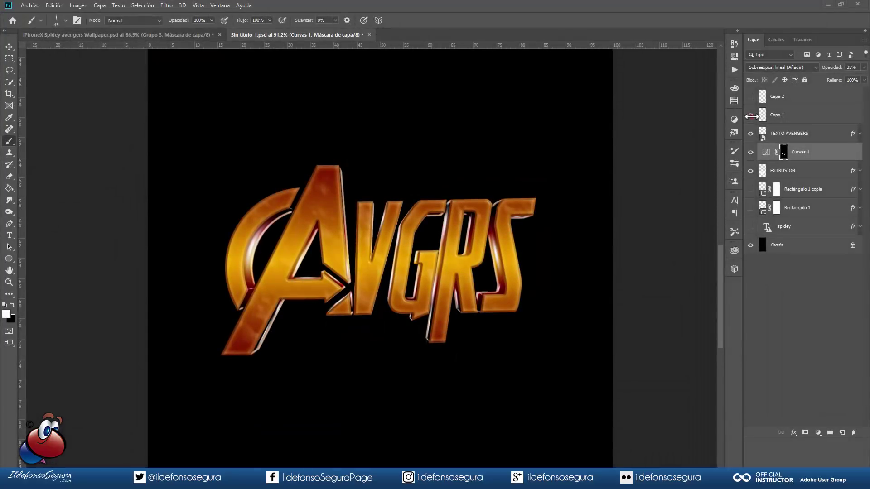
Step: Compare the logo with the Capa 1 highlights hidden and shown
click(751, 116)
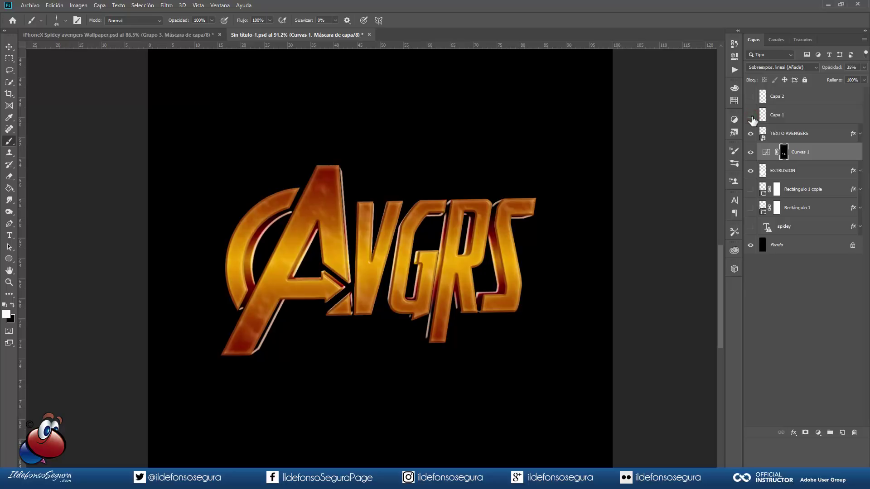
click(750, 116)
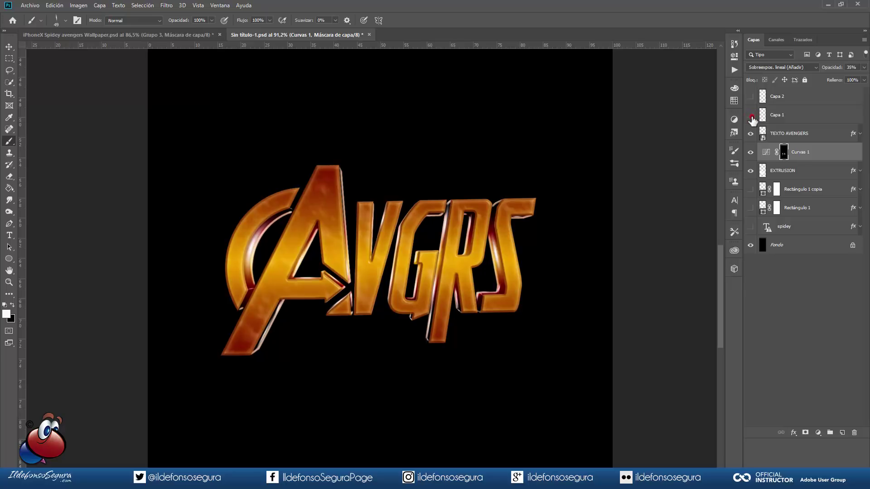
click(751, 116)
click(751, 116)
Step: Show the spidey text, both rectangle layers and Capa 2, enabling the layer effects of the text and rectangles
drag(751, 225, 751, 193)
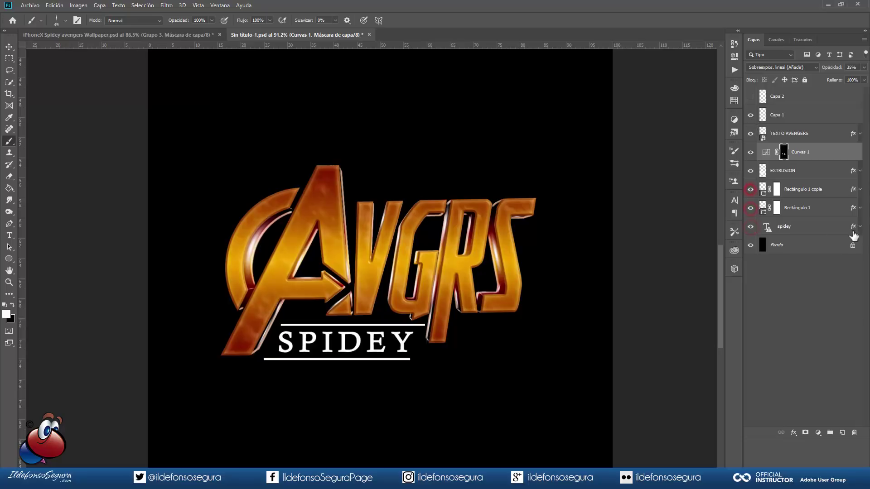
click(859, 226)
click(769, 239)
click(859, 207)
click(769, 221)
click(859, 189)
click(769, 202)
click(860, 190)
click(860, 208)
click(859, 226)
click(750, 97)
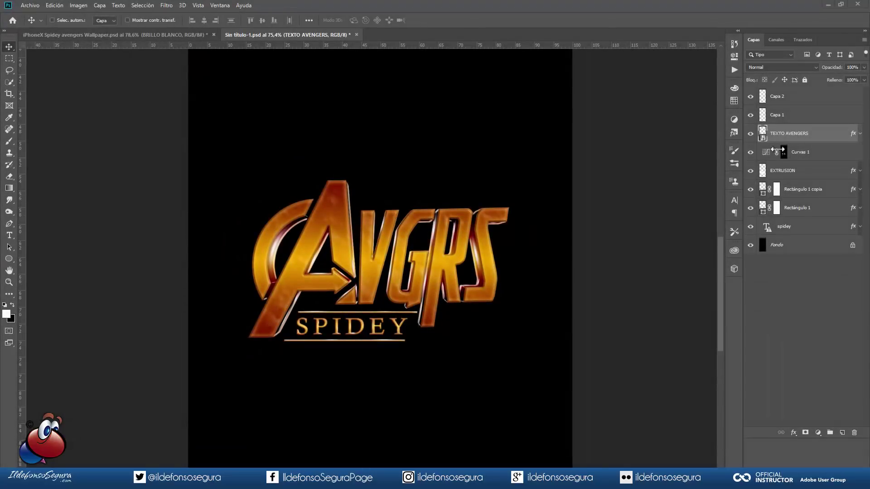
Step: Group the layers from TEXTO AVENGERS down to spidey and add a solid colour fill of #3c33be above the group
shift+click(803, 227)
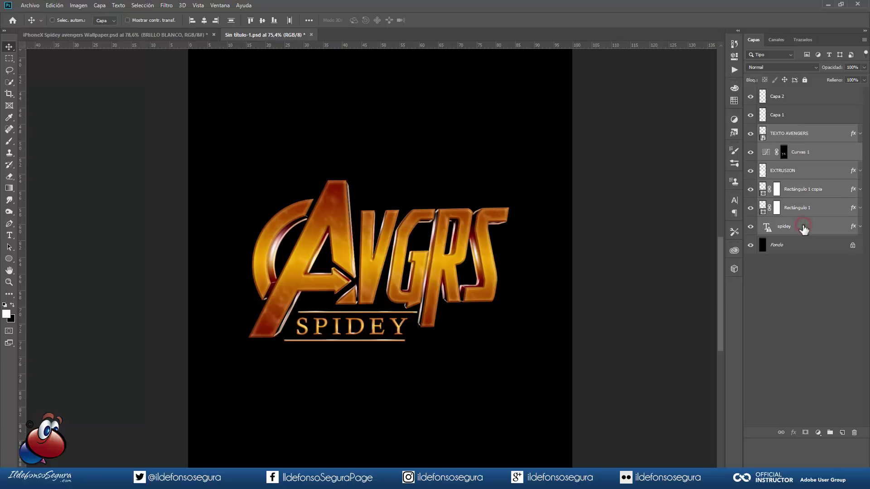
key(ctrl+g)
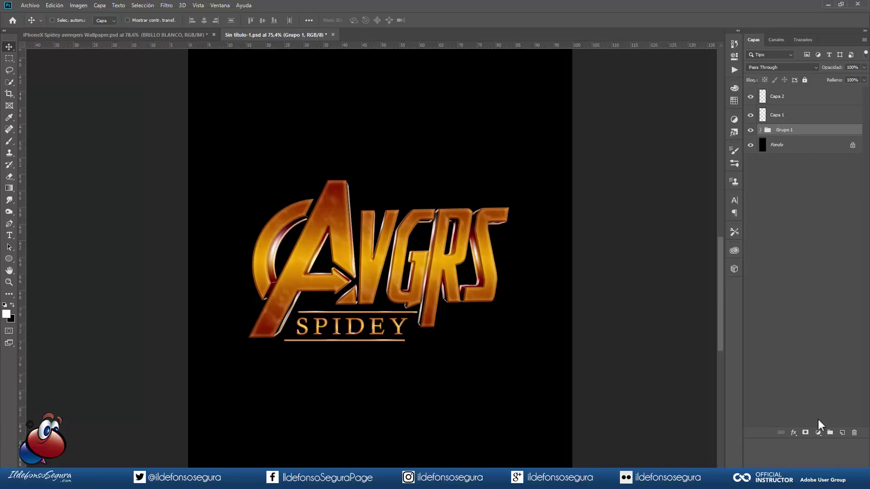
click(817, 432)
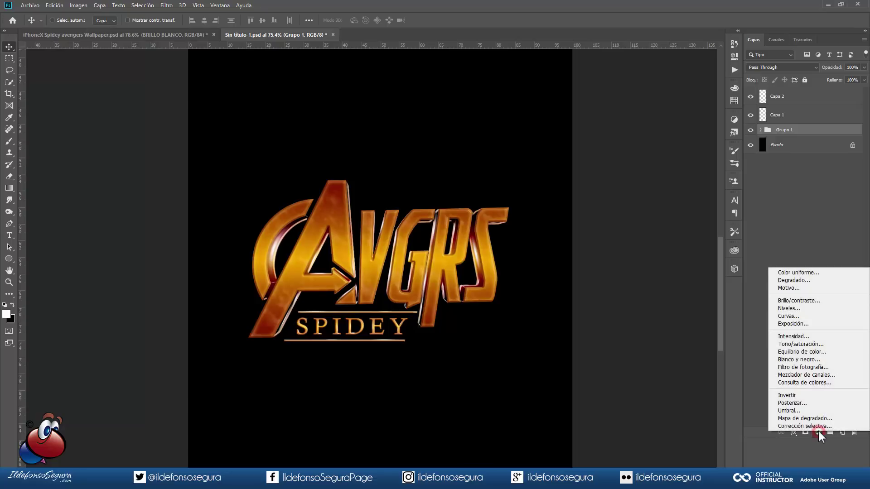
click(801, 271)
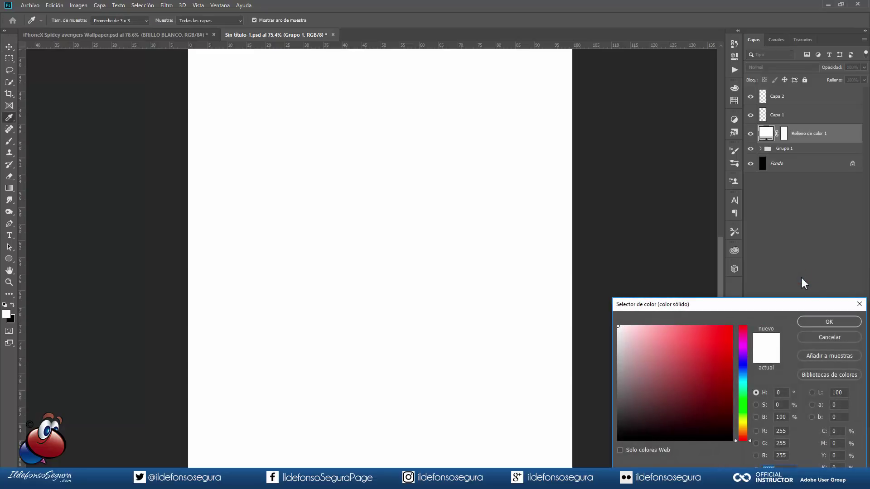
drag(724, 308, 474, 162)
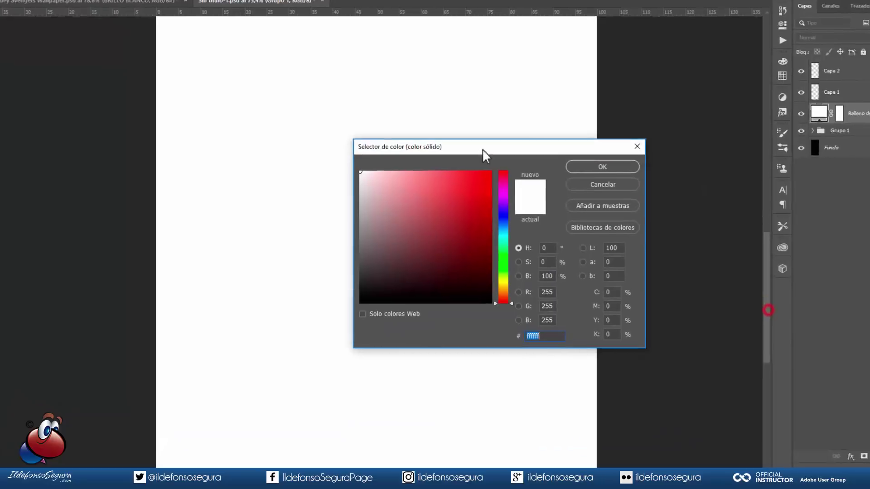
text(3c33be)
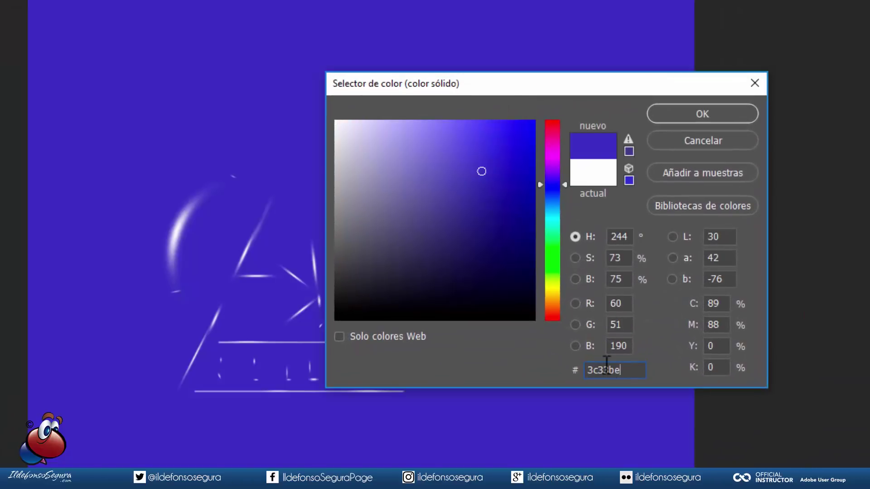
click(674, 121)
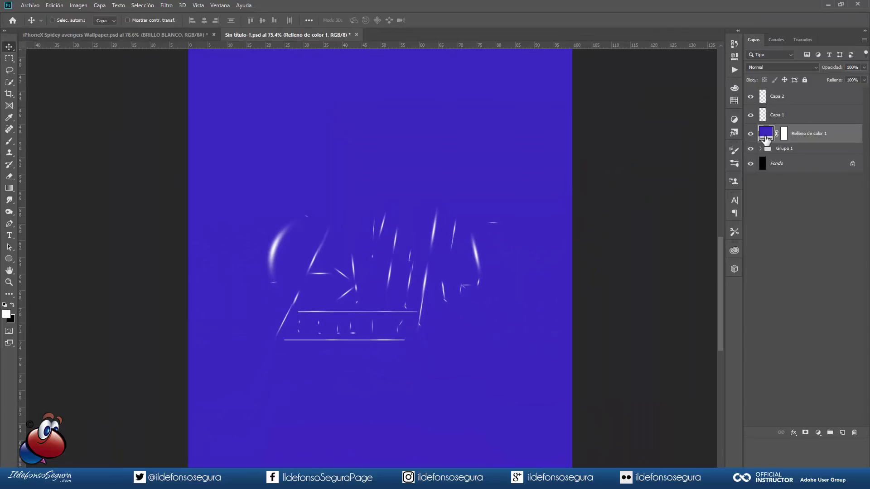
Step: Clip the colour fill to the group, set its blend mode to Restar (Subtract) and compare the logo with the fill hidden and shown
drag(766, 143, 767, 140)
alt+click(768, 140)
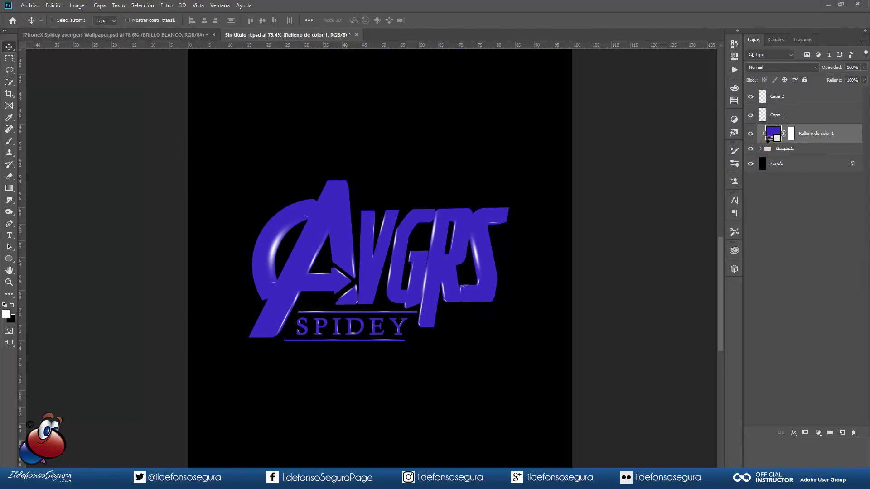
click(775, 68)
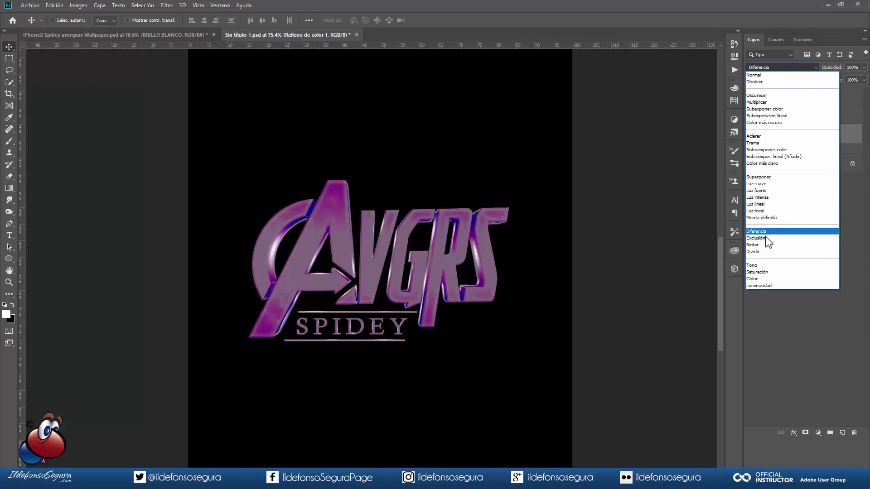
click(761, 245)
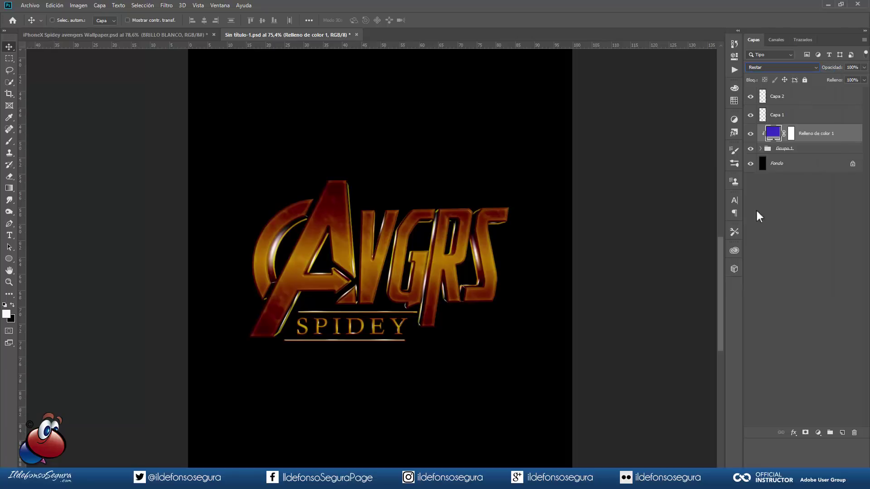
click(751, 134)
click(750, 134)
Step: Render Nubes and then Nubes de diferencia on the layer mask of Relleno de color 1
click(791, 135)
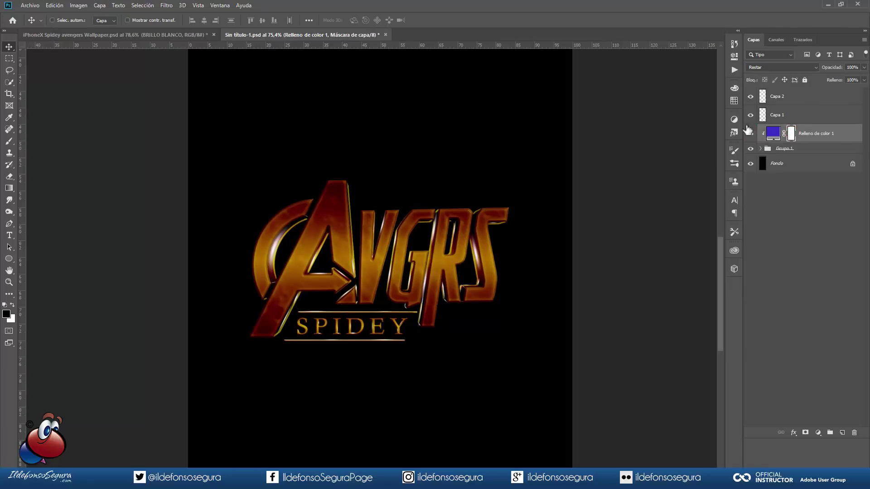
click(165, 5)
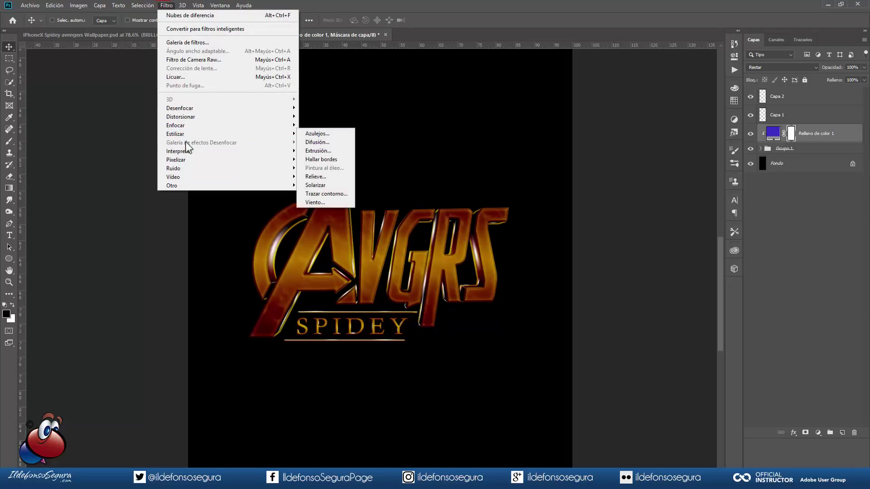
mouse_move(187, 151)
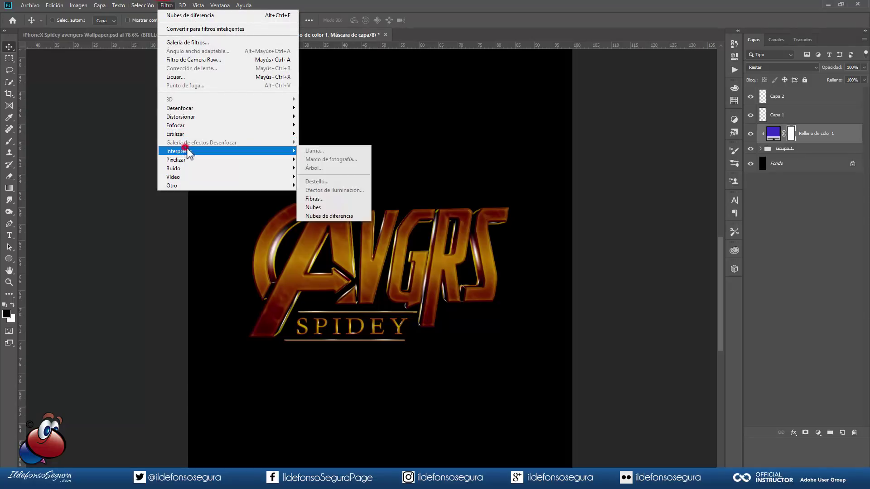
click(313, 207)
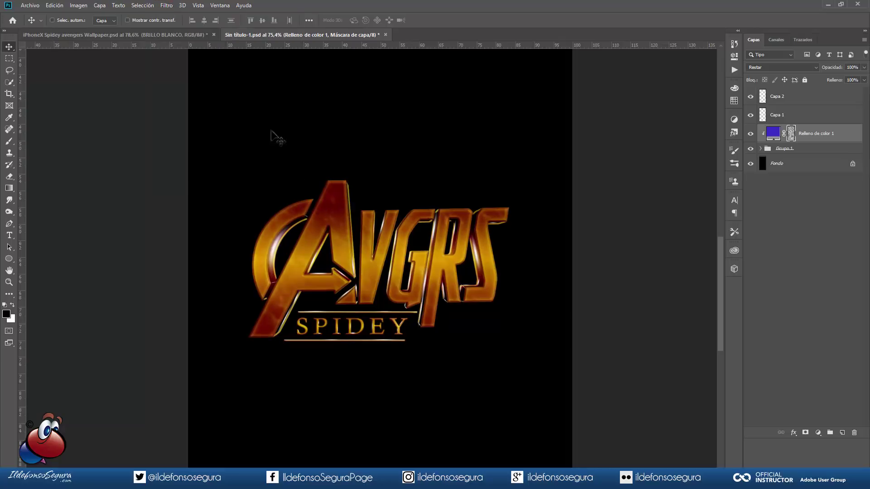
click(168, 6)
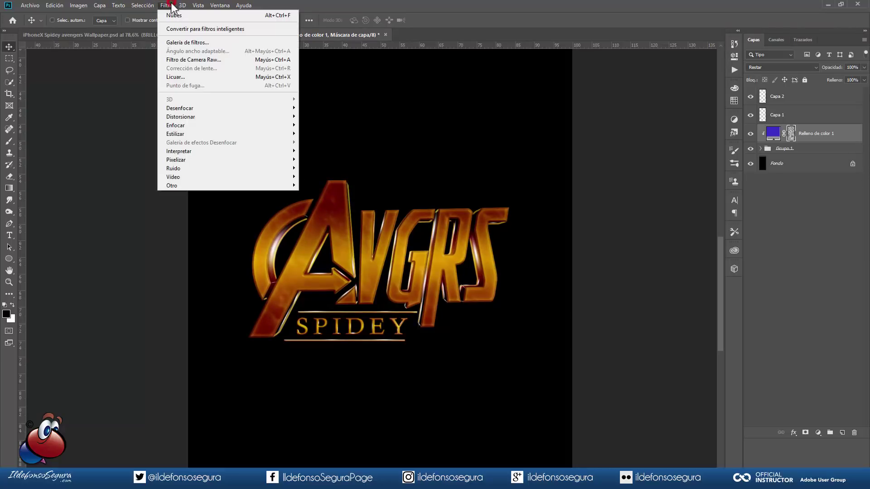
click(190, 151)
click(326, 207)
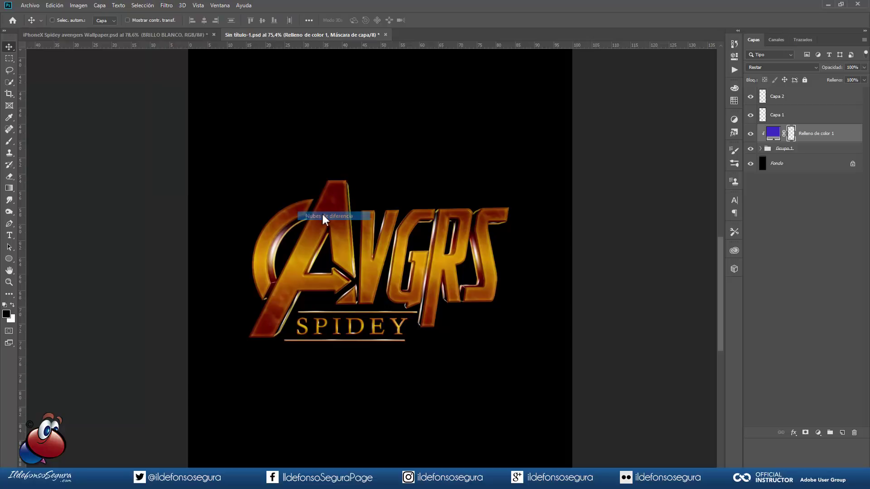
Step: Display the fill's mask on the canvas and apply Nubes de diferencia to it three more times
alt+click(791, 135)
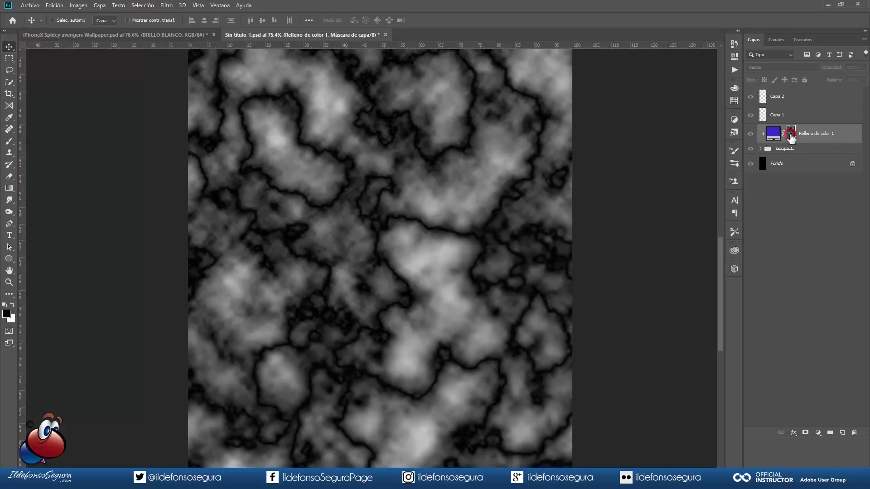
click(166, 6)
click(172, 14)
click(175, 6)
click(176, 14)
click(167, 5)
click(176, 14)
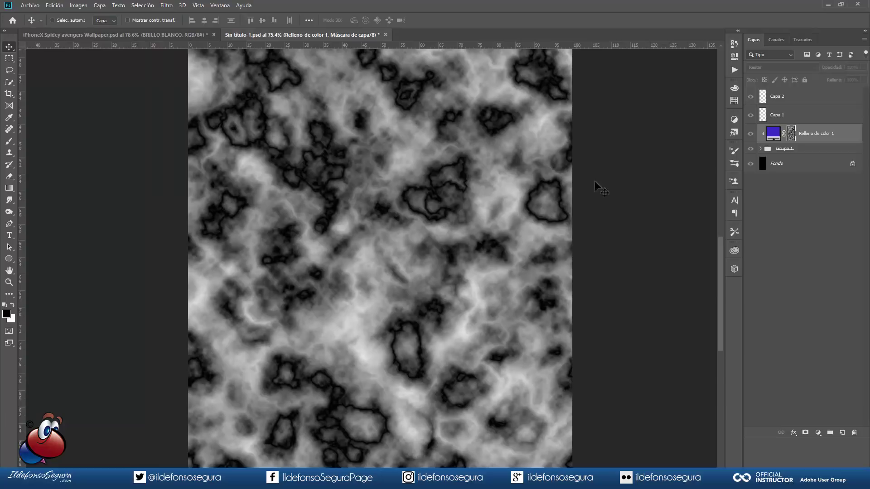
Step: Return to the normal image view and compare the logo with Relleno de color 1 hidden and shown
alt+click(791, 138)
click(750, 134)
click(750, 134)
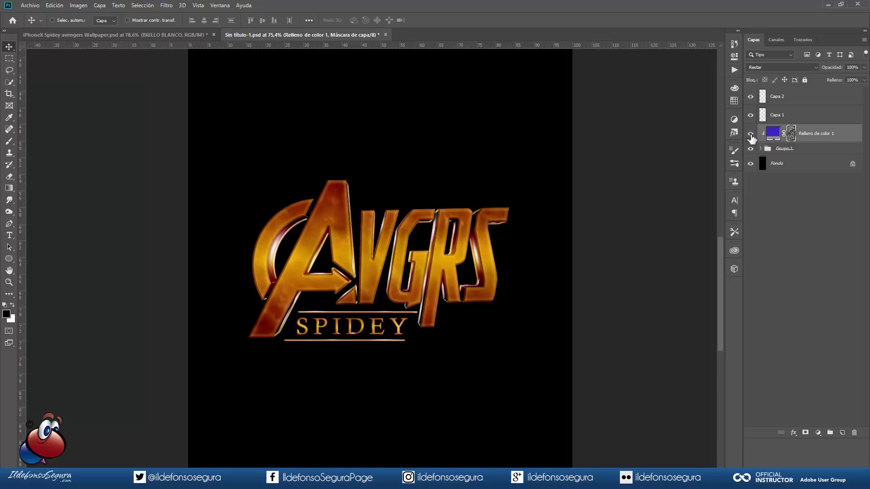
Step: Duplicate TEXTO AVENGERS, place the copy above Relleno de color 1 and turn off its Bisel y relieve and Resplandor interior effects
key(b)
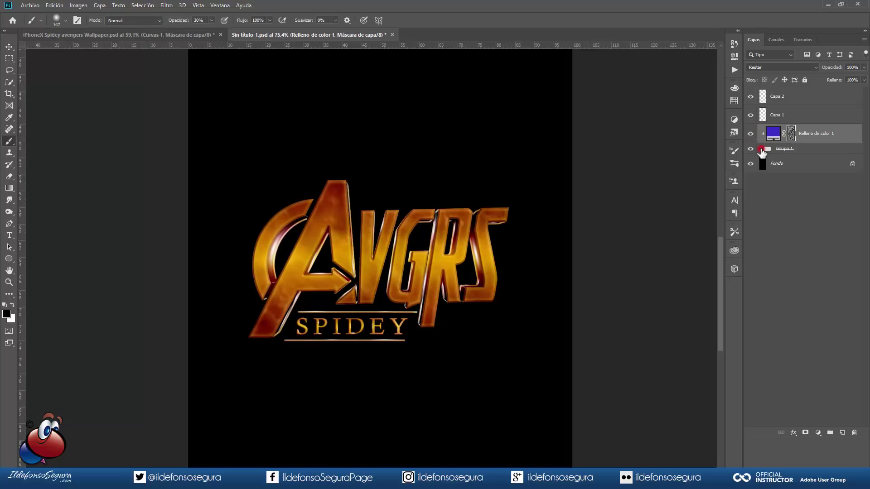
click(760, 149)
click(780, 164)
key(ctrl+j)
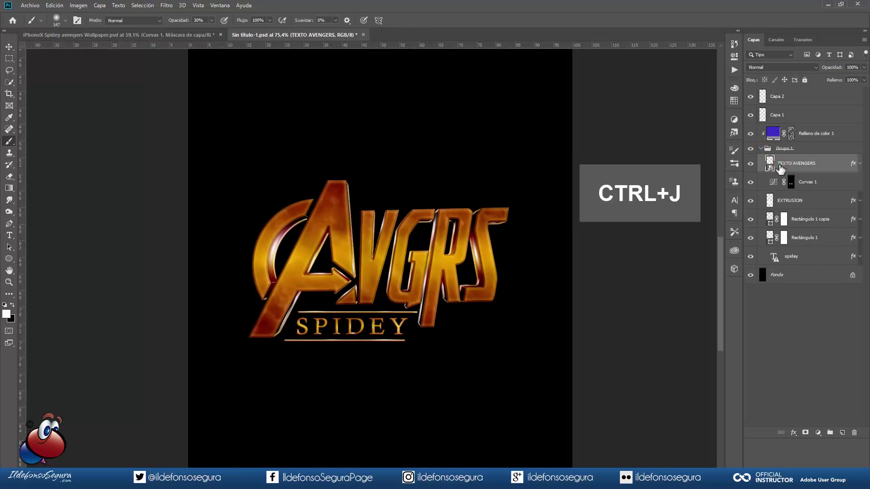
drag(771, 166, 780, 131)
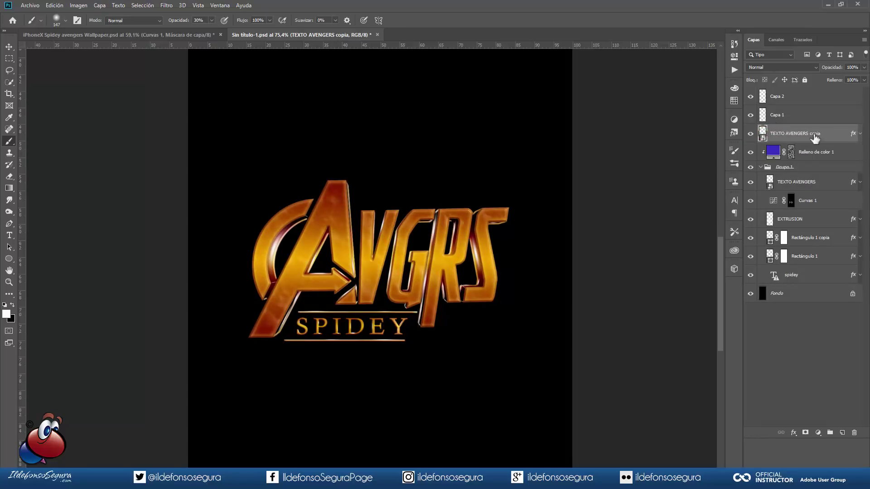
click(859, 134)
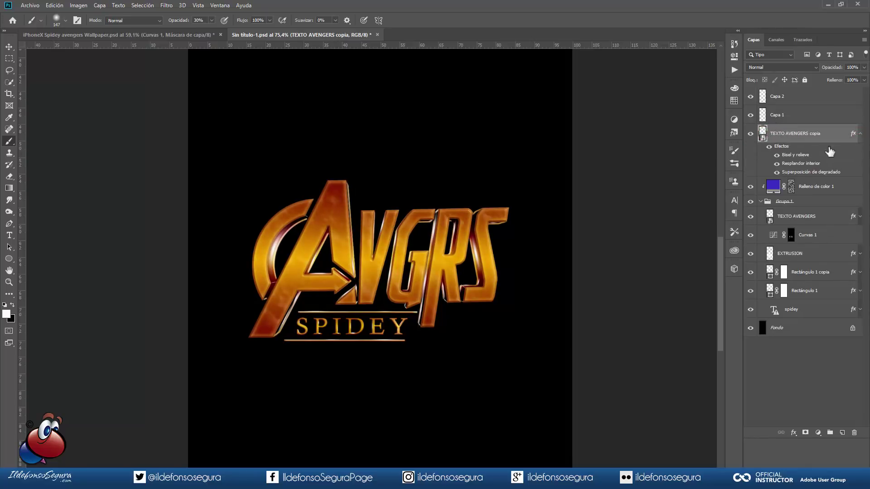
drag(777, 161, 774, 168)
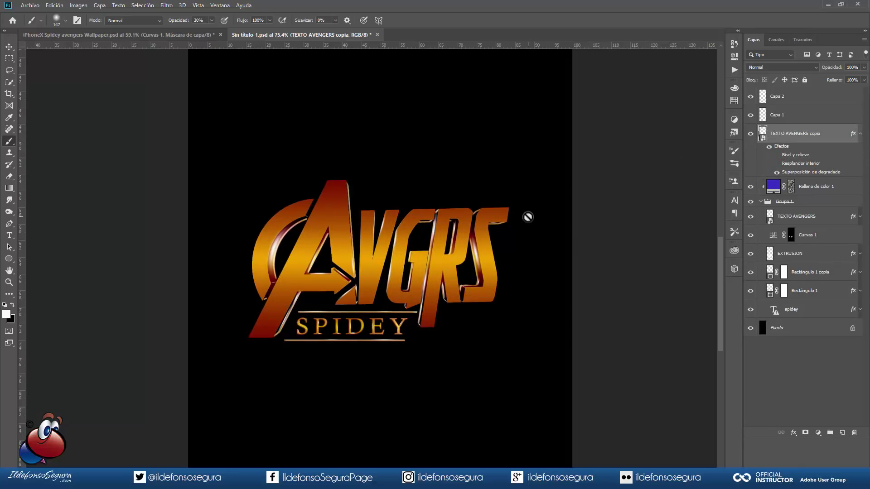
Step: Try the Multiplicar blend mode on TEXTO AVENGERS copia and set it back to Normal
click(793, 68)
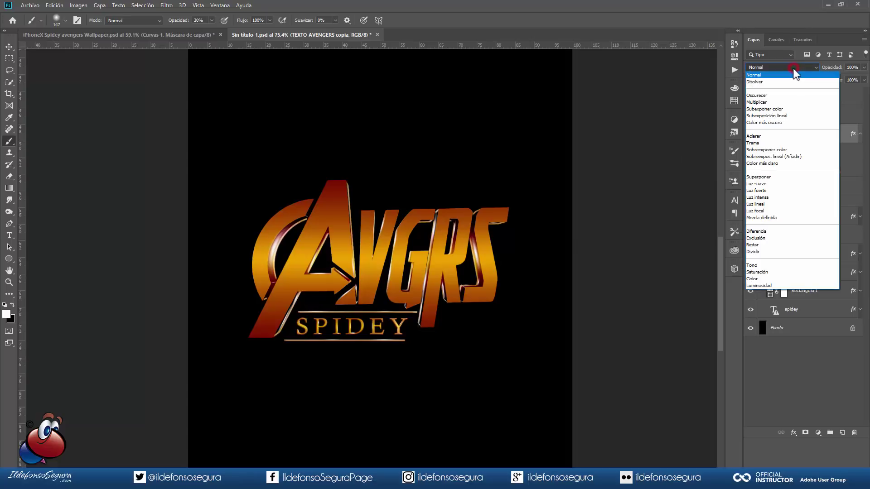
click(779, 101)
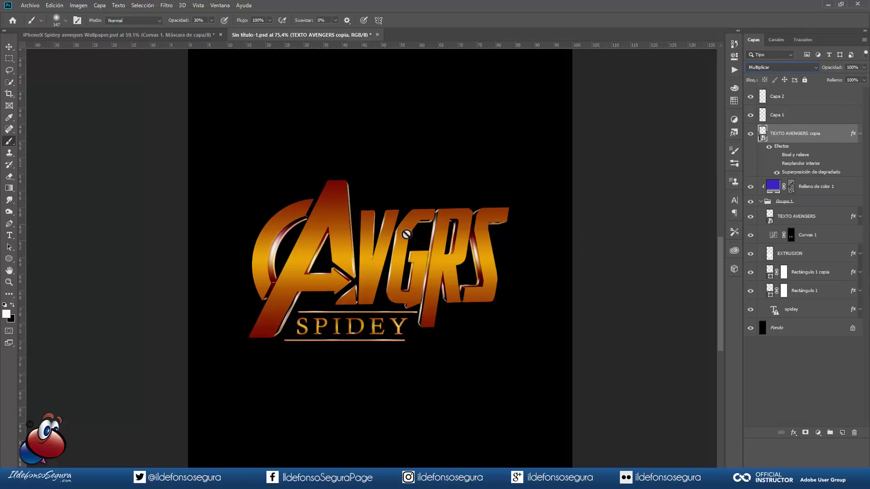
click(775, 69)
click(772, 73)
Step: Put TEXTO AVENGERS copia into its own group and set the group's blend mode to Multiplicar
key(ctrl+g)
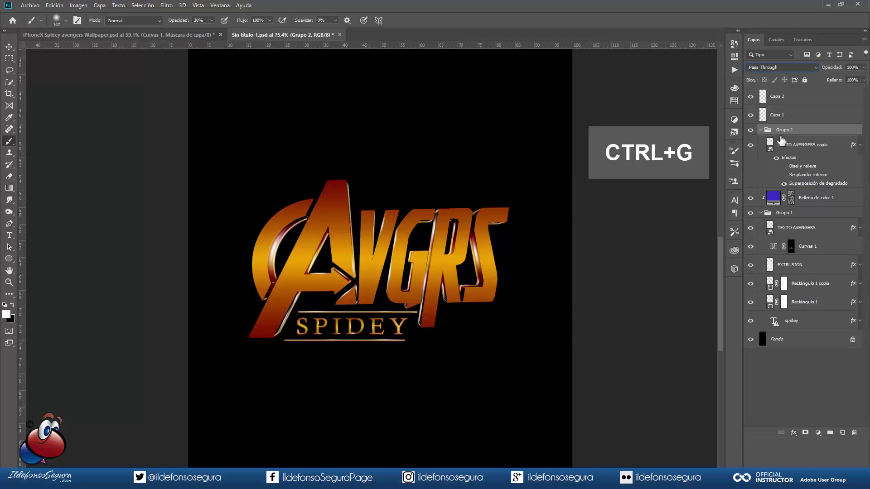
click(771, 68)
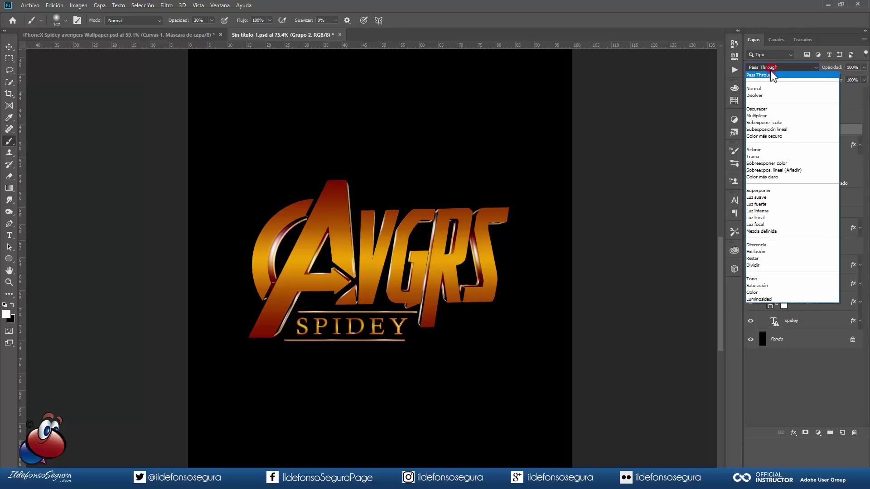
click(766, 115)
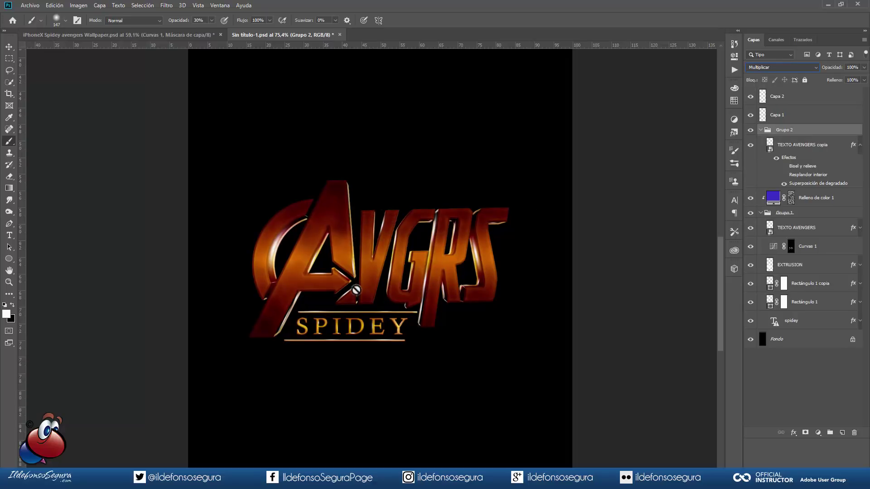
Step: Load the outline of TEXTO AVENGERS copia as a selection and contract it by 5 pixels
click(770, 148)
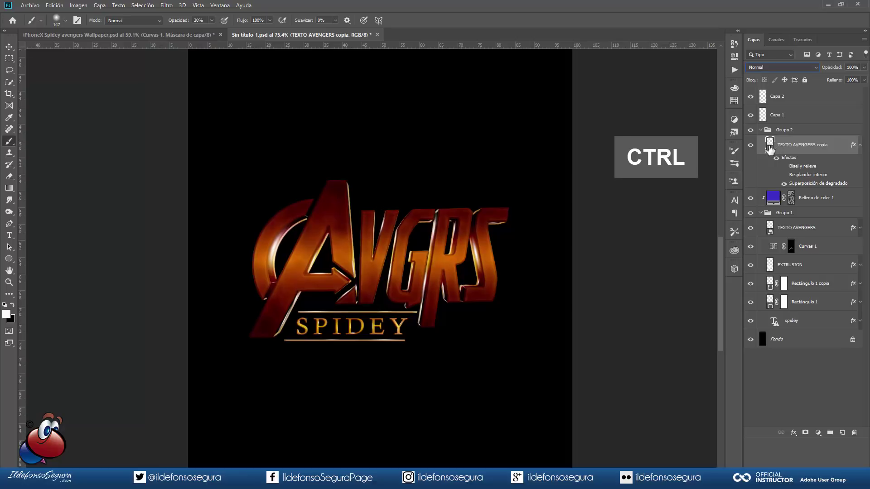
ctrl+click(770, 146)
click(146, 5)
mouse_move(167, 134)
click(296, 157)
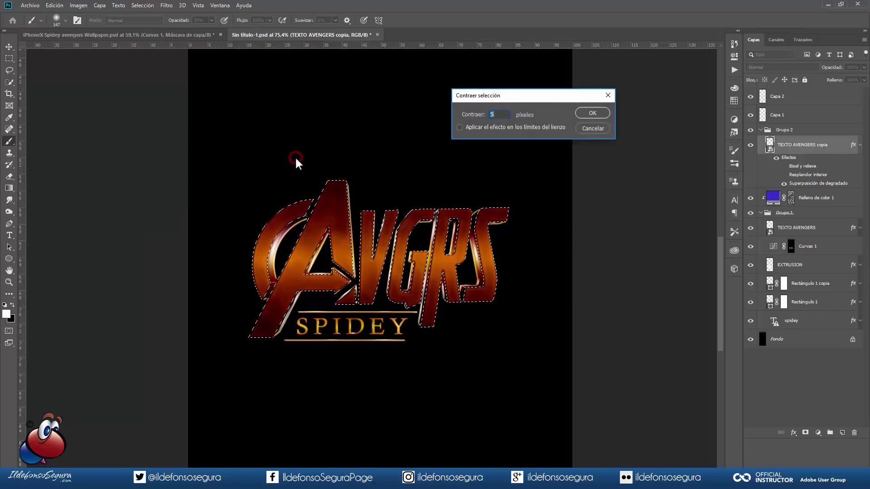
click(588, 114)
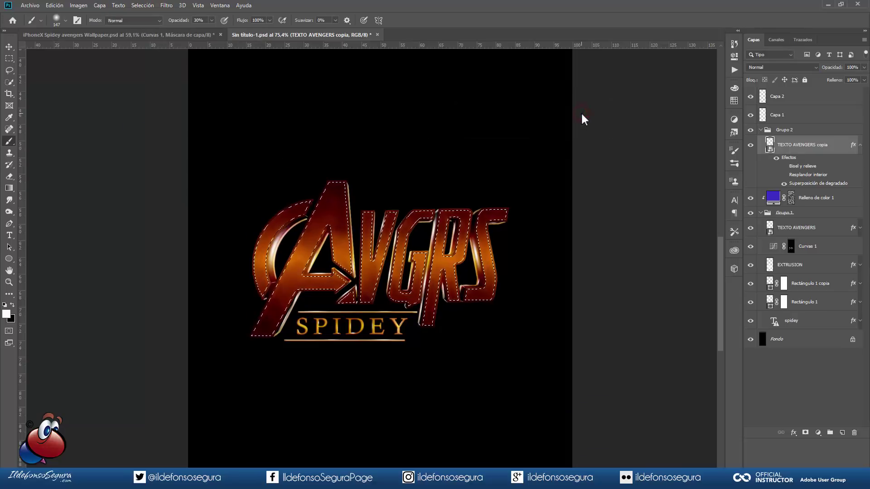
Step: Feather the selection by 3 pixels and turn it into a layer mask on TEXTO AVENGERS copia
click(141, 5)
mouse_move(217, 134)
click(295, 167)
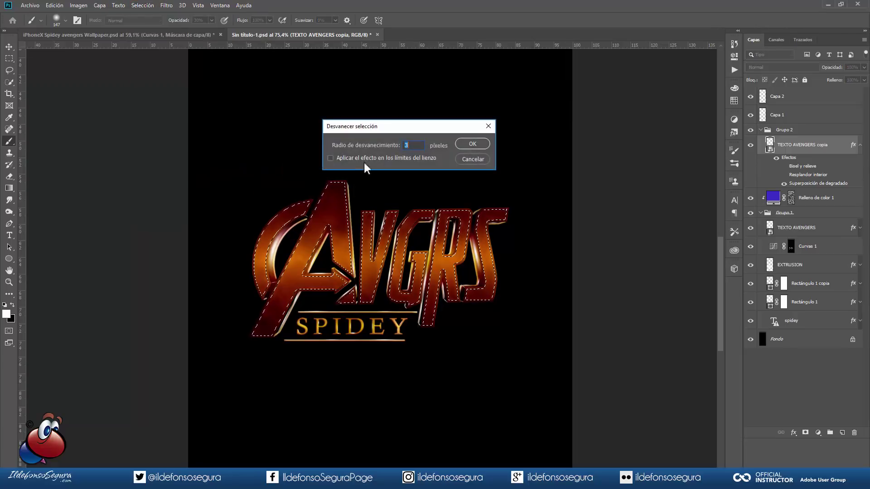
click(461, 144)
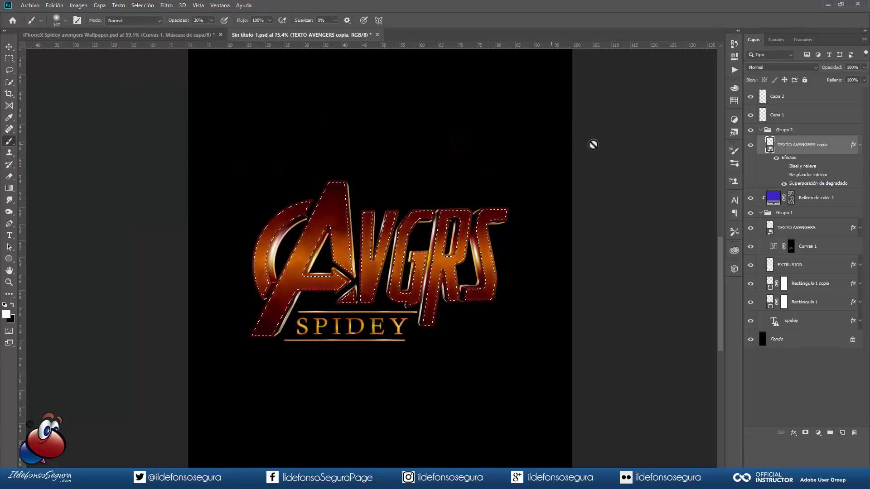
click(805, 432)
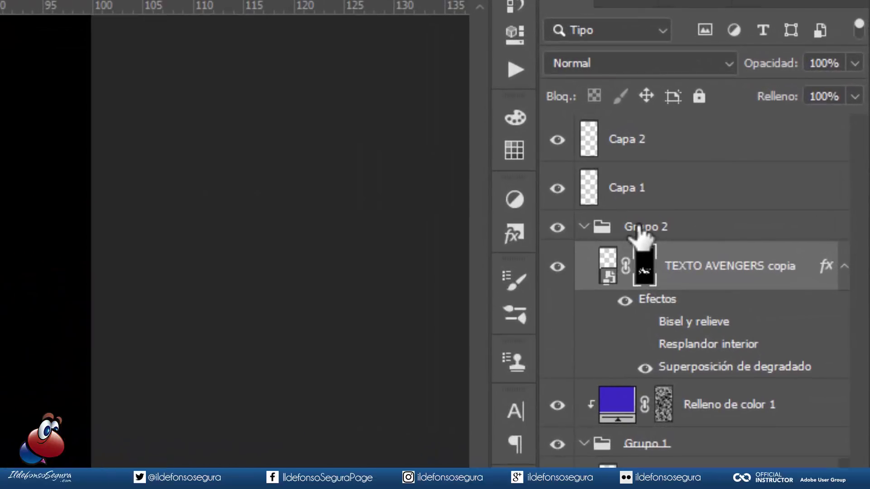
Step: Add a mask to Grupo 2 and draw a vertical black-to-white gradient on it from above the logo down to the SPIDEY text
click(638, 227)
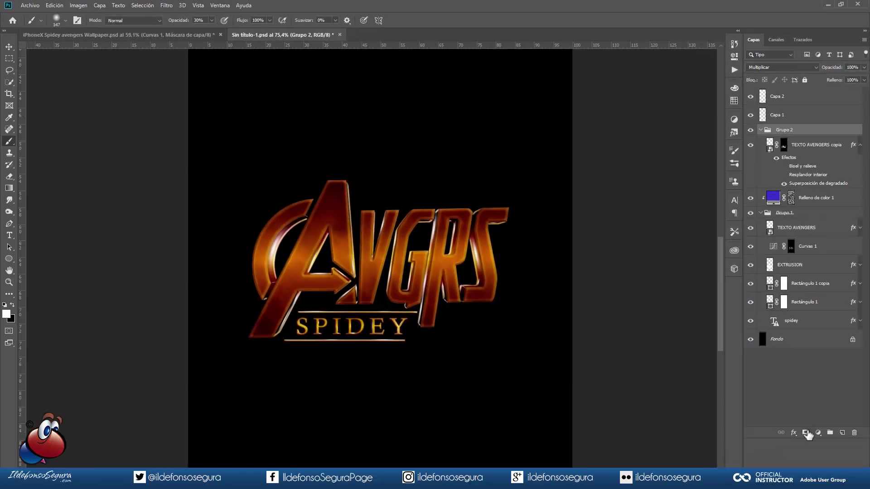
click(806, 432)
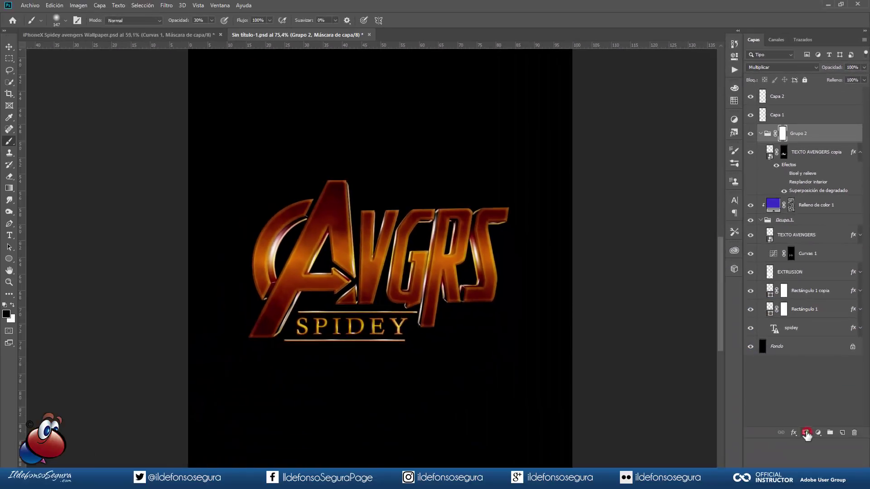
click(10, 188)
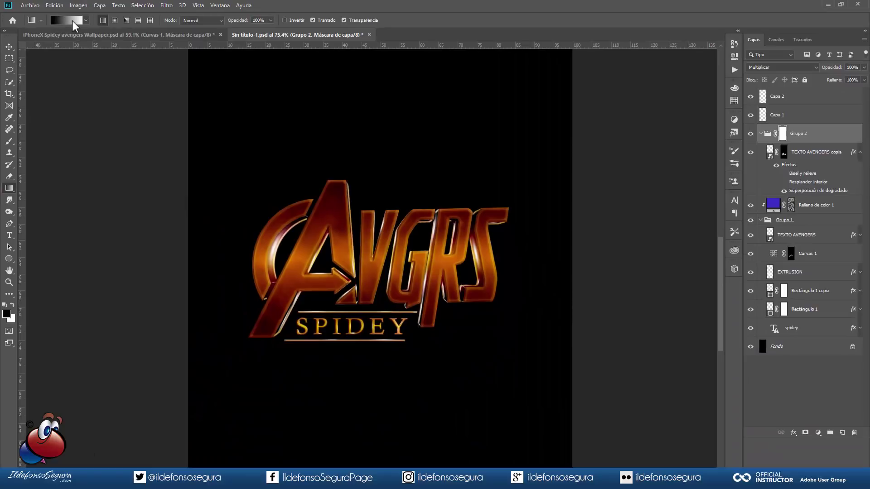
drag(386, 108, 385, 284)
drag(386, 320, 386, 321)
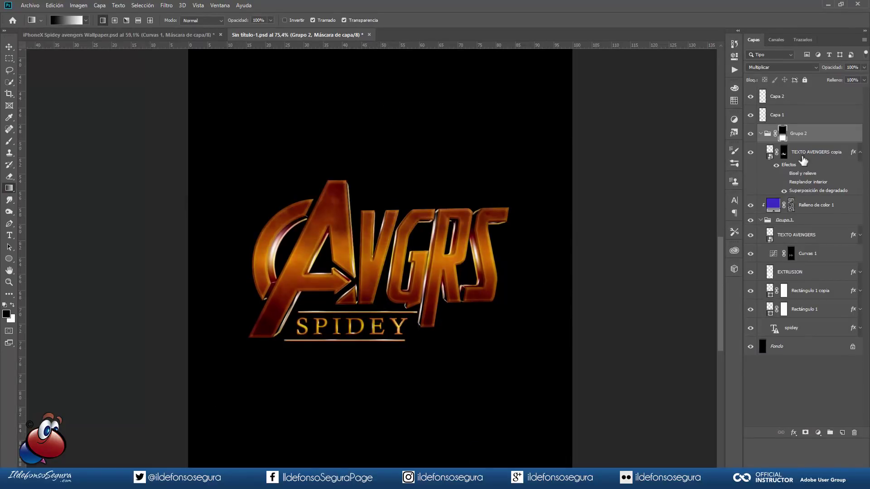
Step: Compare the logo with Grupo 2 hidden and shown, and with its mask disabled and enabled
click(751, 134)
click(751, 133)
shift+click(782, 134)
shift+click(782, 134)
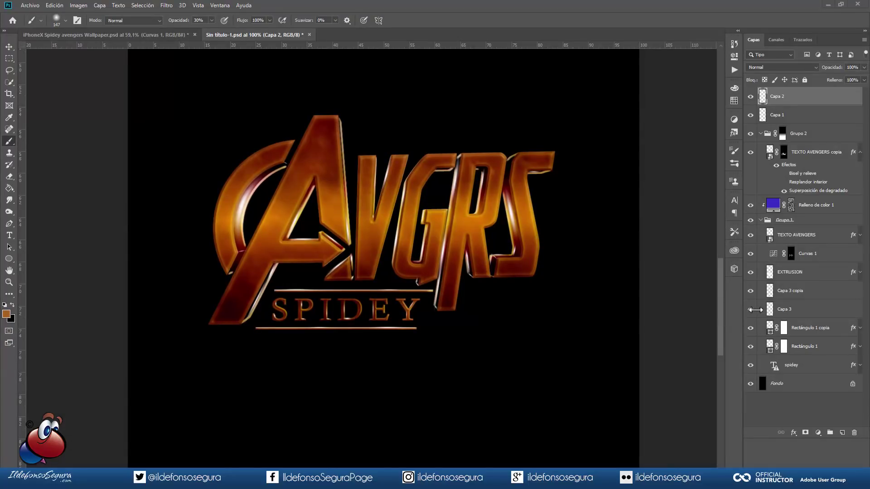
Step: Compare the logo with Capa 3 and Capa 3 copia hidden and shown
click(750, 291)
click(750, 310)
click(751, 310)
click(751, 309)
click(750, 310)
click(750, 292)
Step: Add a Curvas adjustment above Capa 2, darken the midtones from input 145 to output 97 and set its blend mode to Multiplicar
click(774, 96)
click(817, 432)
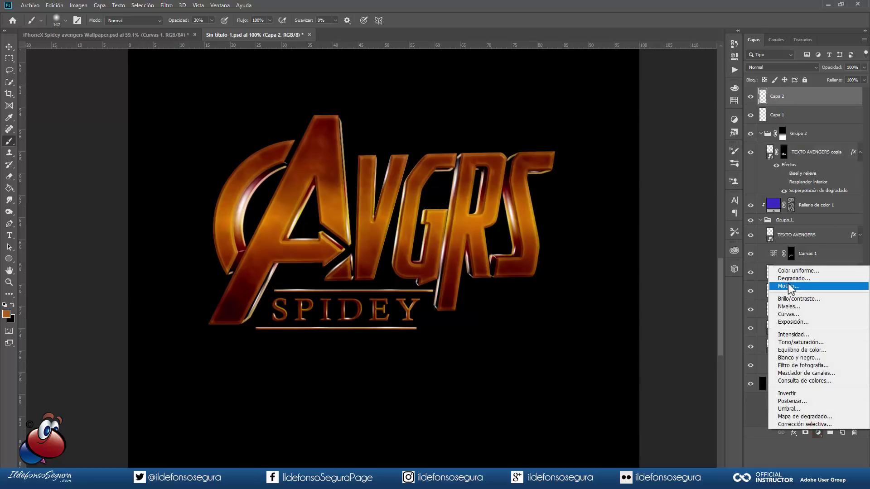
click(789, 314)
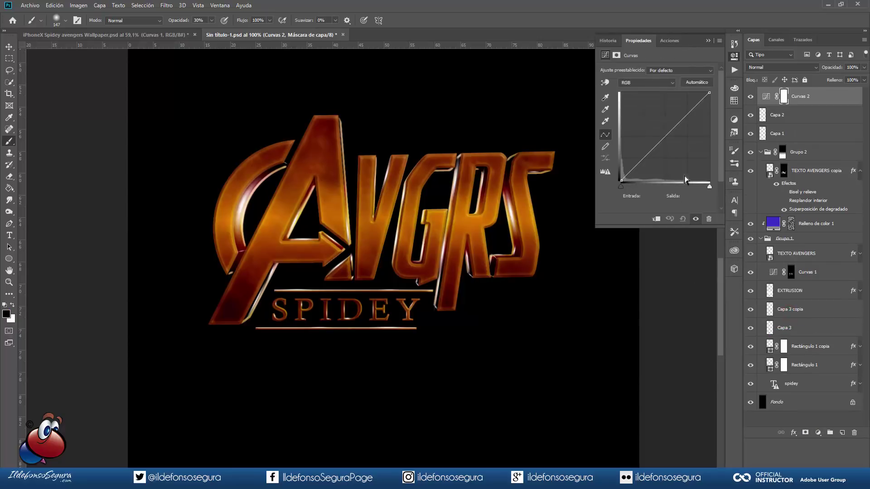
drag(664, 138, 672, 147)
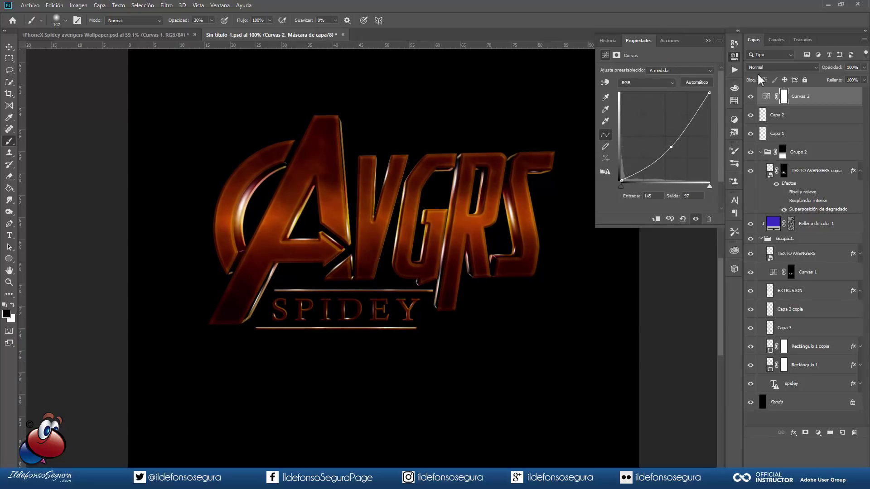
click(770, 67)
click(765, 95)
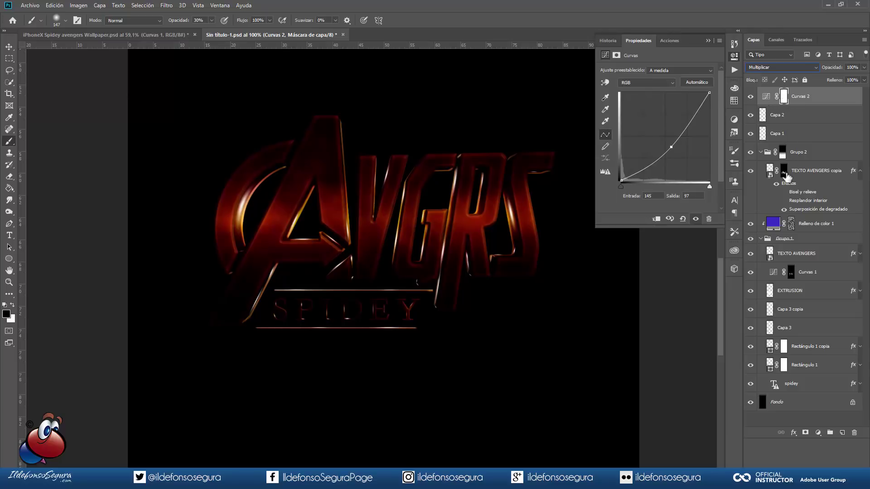
Step: Replace the mask of Curvas 2 with a copy of the TEXTO AVENGERS copia layer mask
click(784, 173)
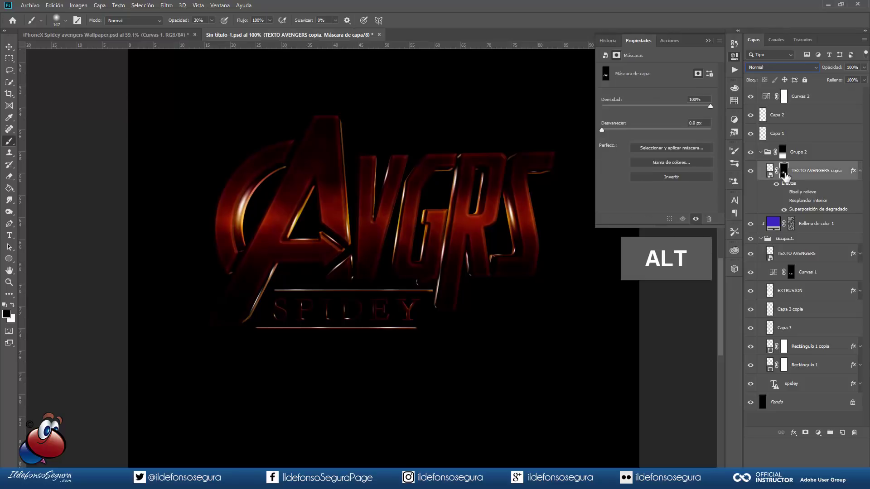
drag(784, 177, 785, 101)
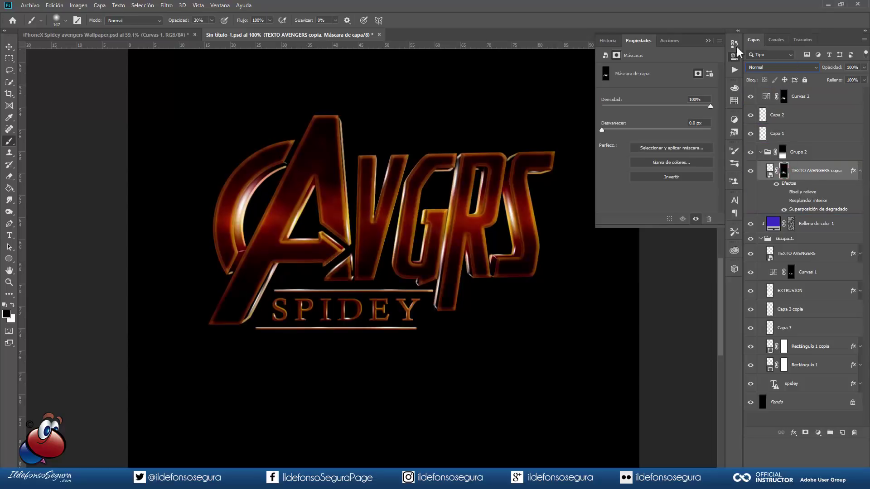
click(708, 40)
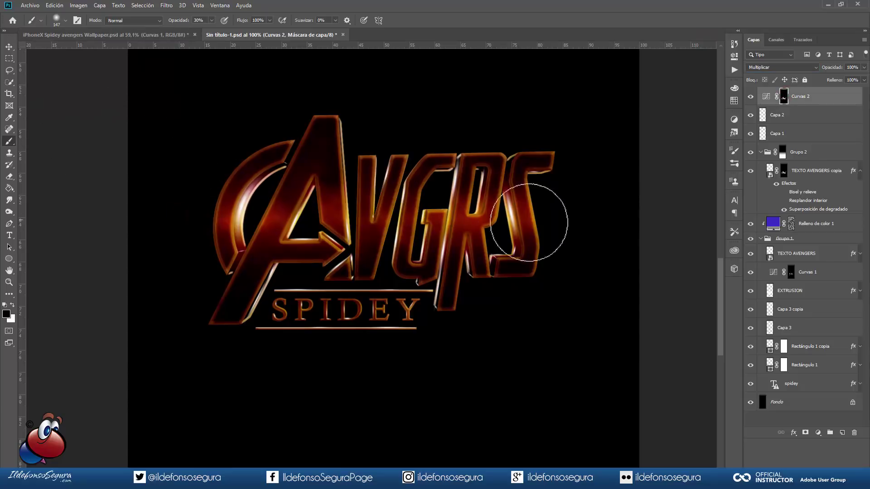
Step: Paint straight black soft-brush strokes at 30% opacity across the middle of the AVGRS letters on the Curvas 2 mask
shift+click(580, 214)
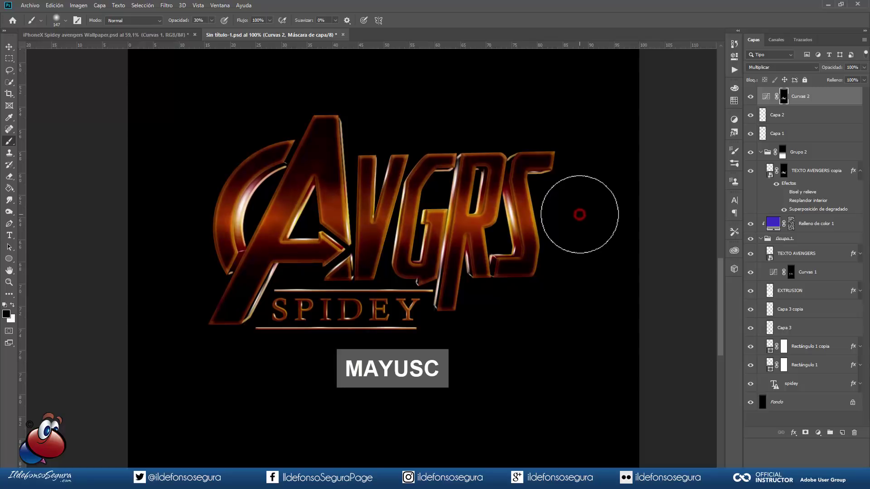
click(188, 221)
shift+click(580, 214)
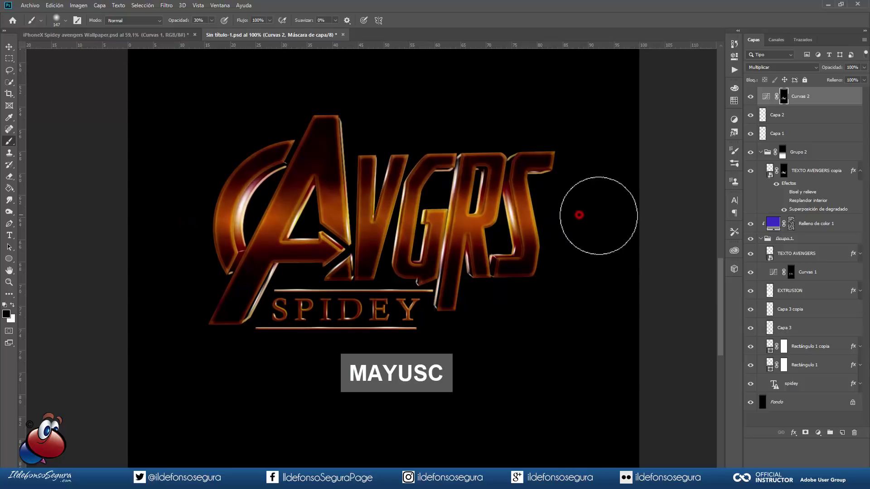
Step: Compare the logo with Curvas 2 hidden and shown, and set that layer's opacity to 80%
scroll(591, 227, down, 4)
drag(545, 231, 478, 247)
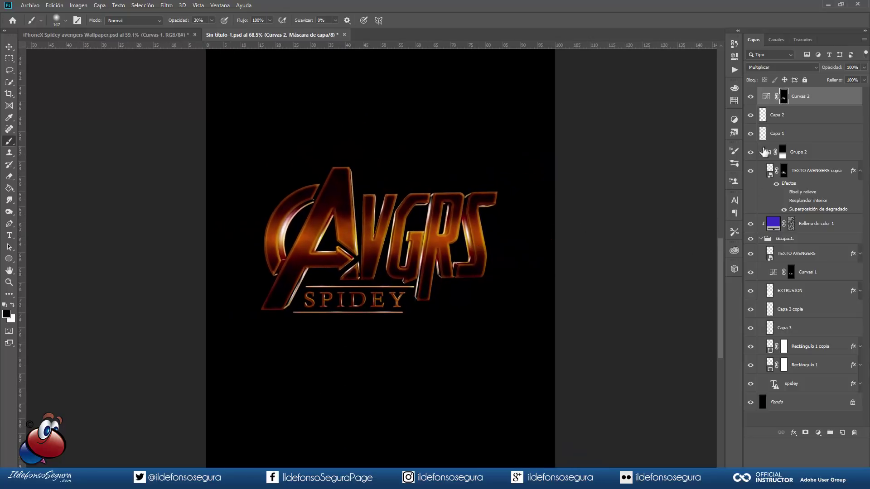
click(749, 97)
click(749, 96)
drag(833, 72, 827, 72)
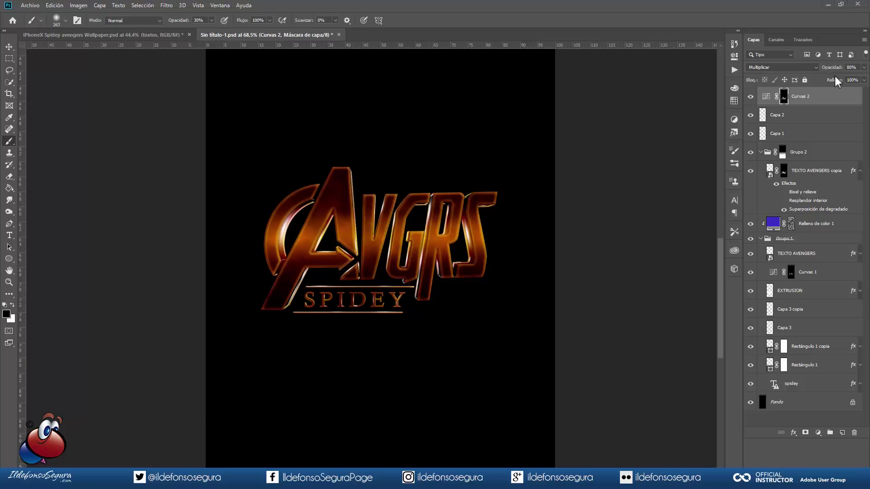
Step: Place FLARE.png as an embedded element over the lower line beneath SPIDEY, near the Y, and set its blend mode to Trama
click(29, 5)
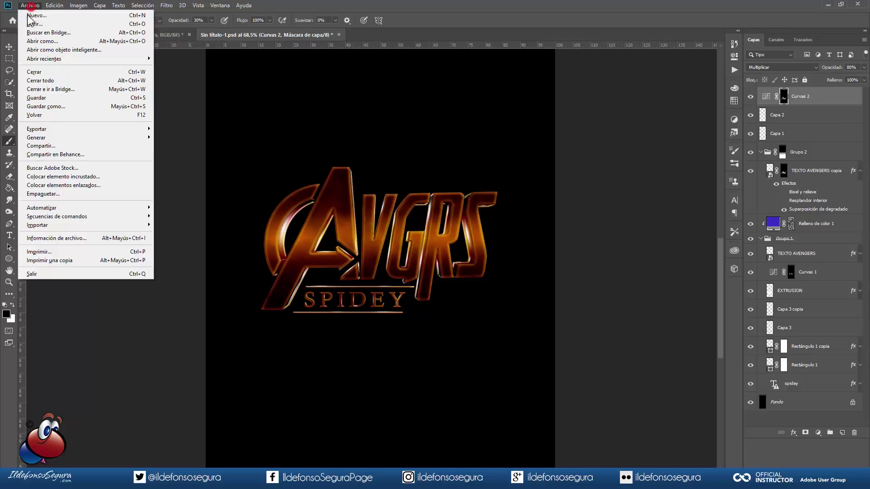
click(63, 177)
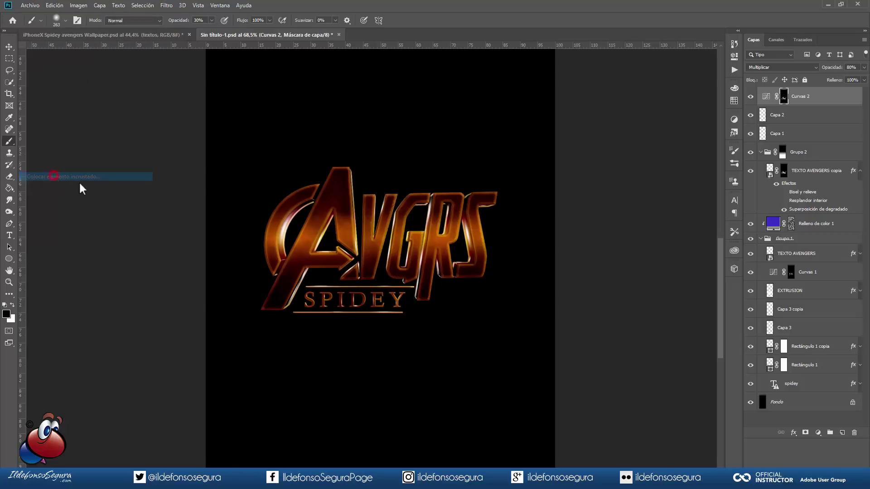
click(333, 89)
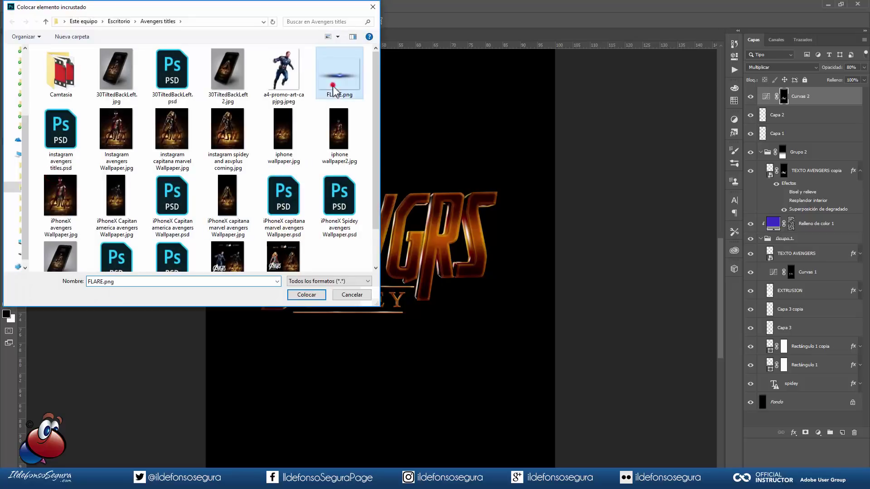
click(307, 295)
drag(398, 277, 410, 307)
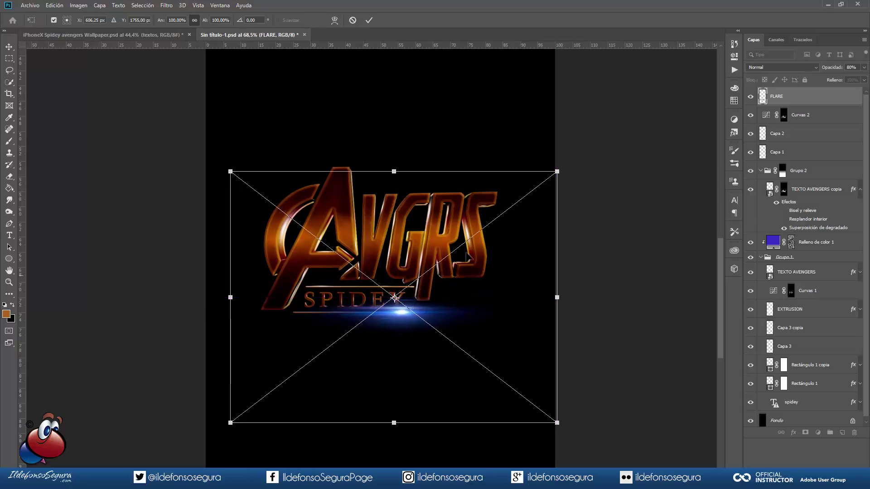
click(369, 20)
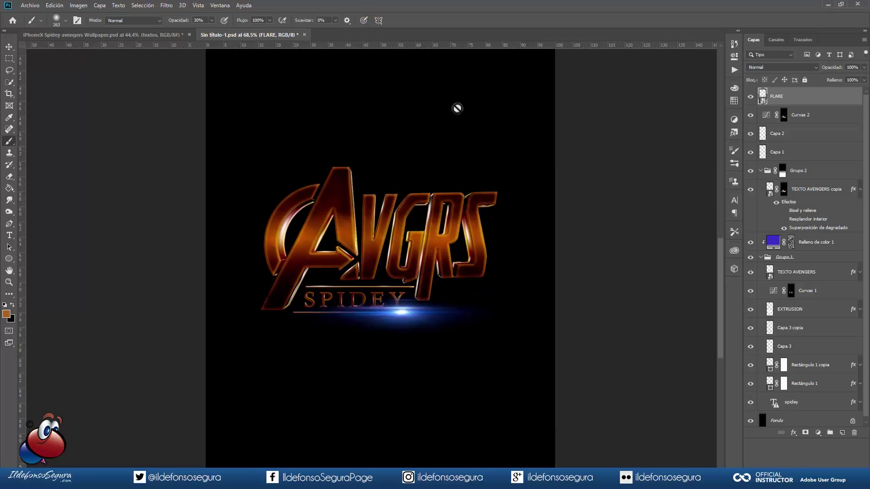
click(787, 67)
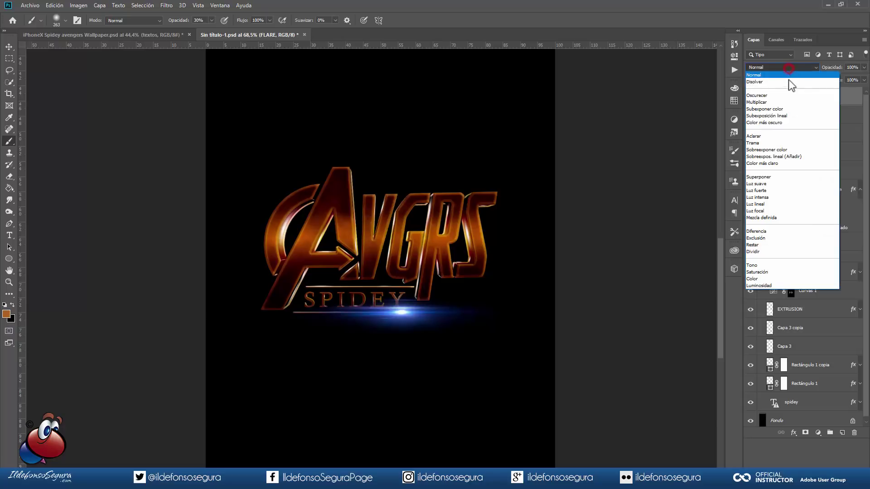
click(771, 140)
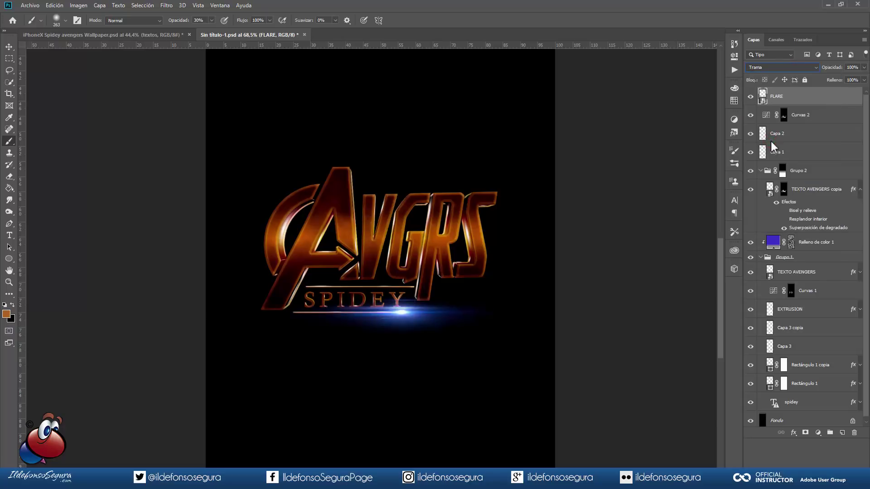
Step: Add a solid color fill layer above FLARE with the color c19a5f
click(817, 432)
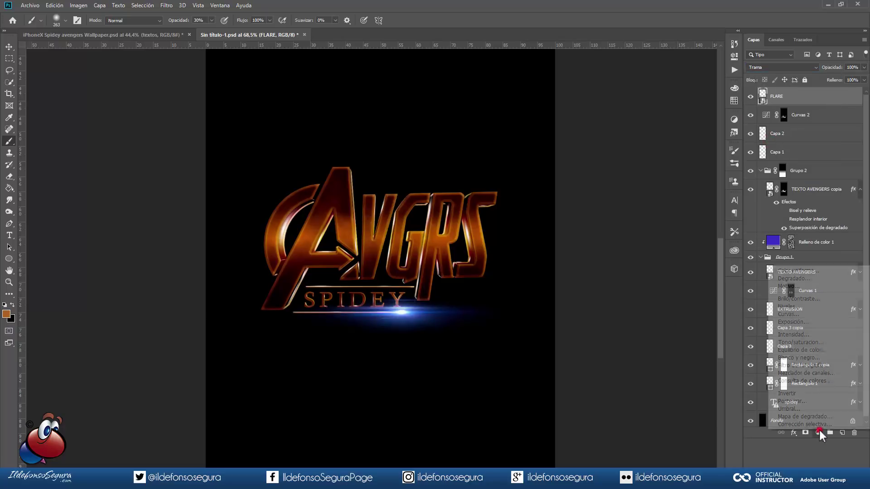
click(809, 270)
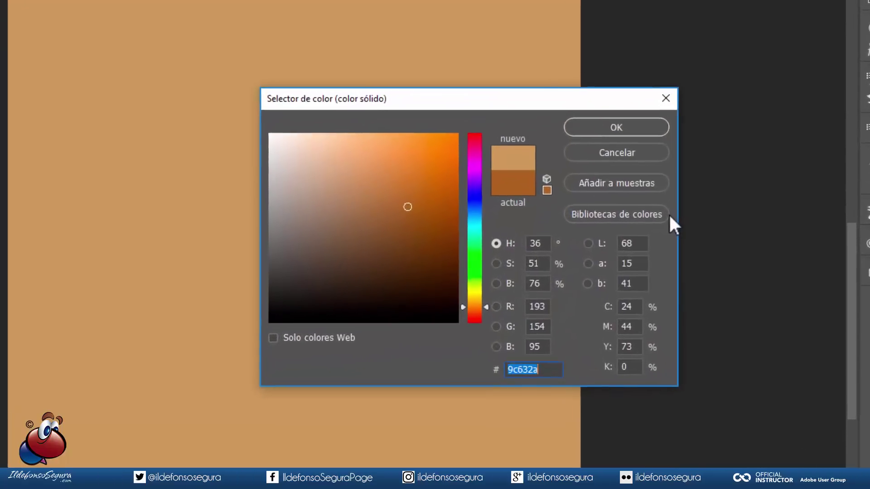
text(c19a5f)
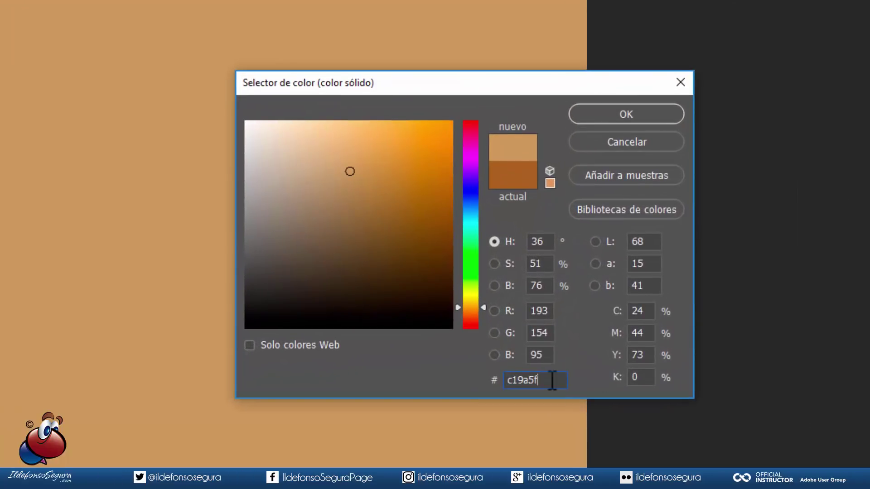
click(650, 117)
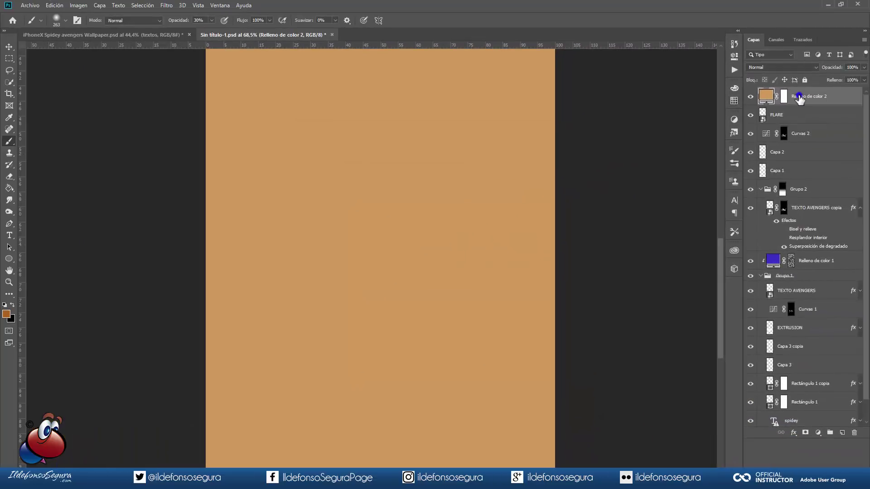
Step: Clip the tan color fill layer to FLARE and set its blend mode to Color
right_click(799, 99)
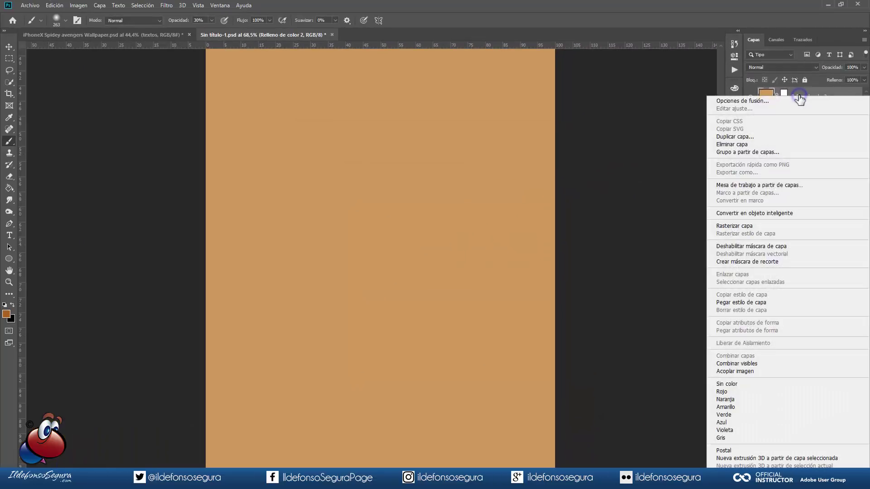
click(764, 261)
click(783, 68)
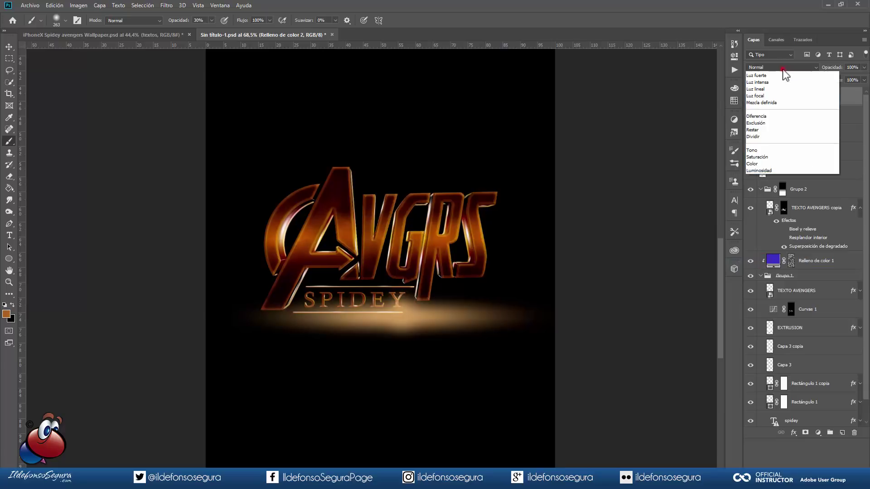
click(760, 278)
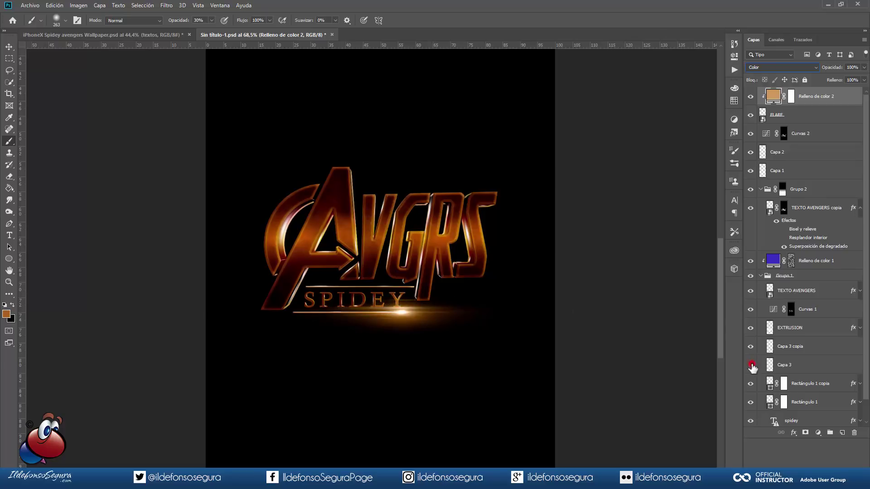
Step: Add a layer mask to Capa 3 and paint black on it with a soft brush around the flare below SPIDEY
click(767, 365)
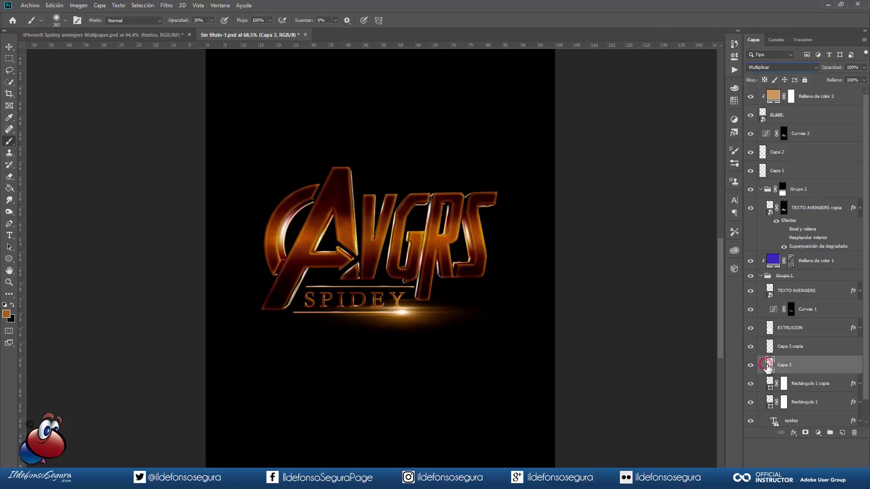
click(805, 434)
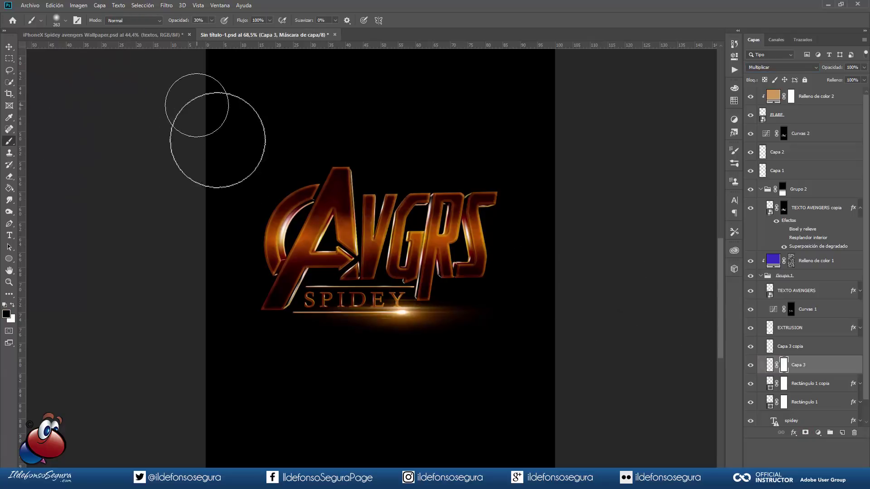
click(391, 315)
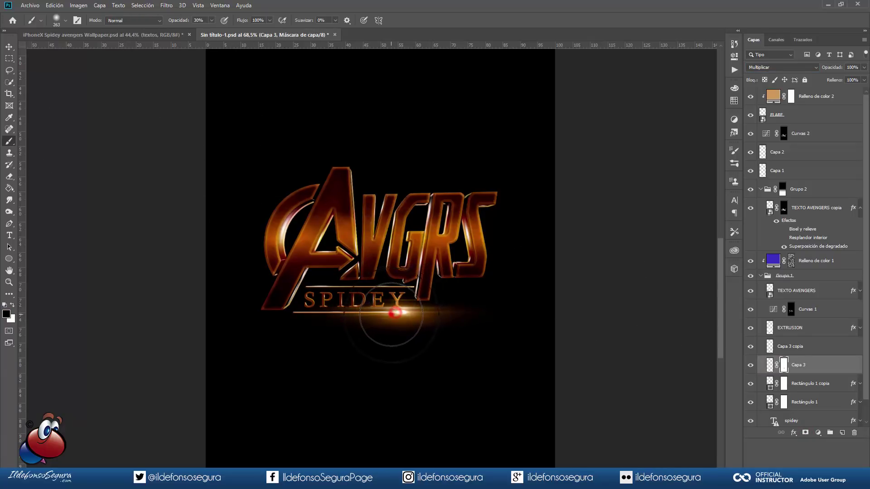
click(389, 317)
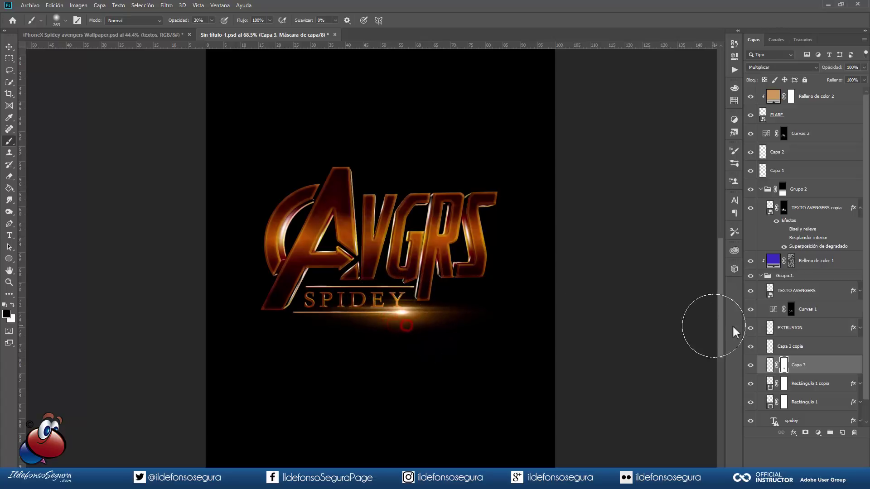
Step: Copy the Capa 3 layer mask onto Capa 3 copia and select the Capa 3 copia layer
drag(792, 366, 787, 353)
key(ctrl+z)
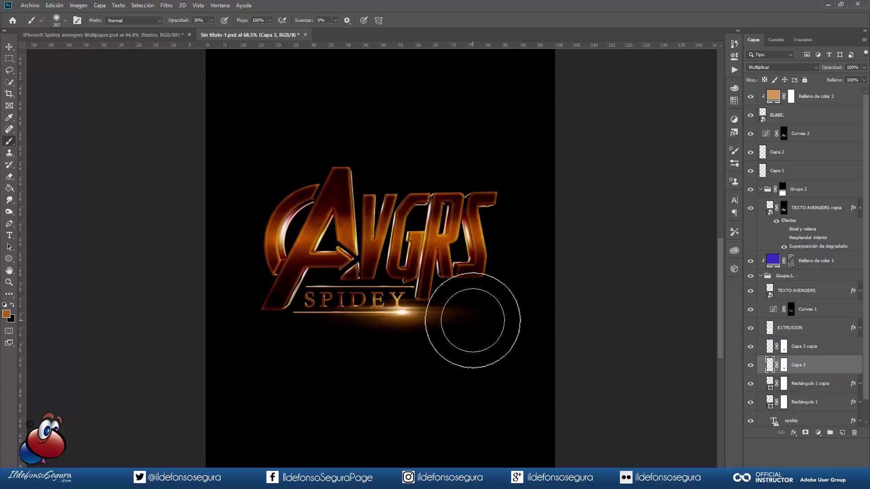
click(768, 349)
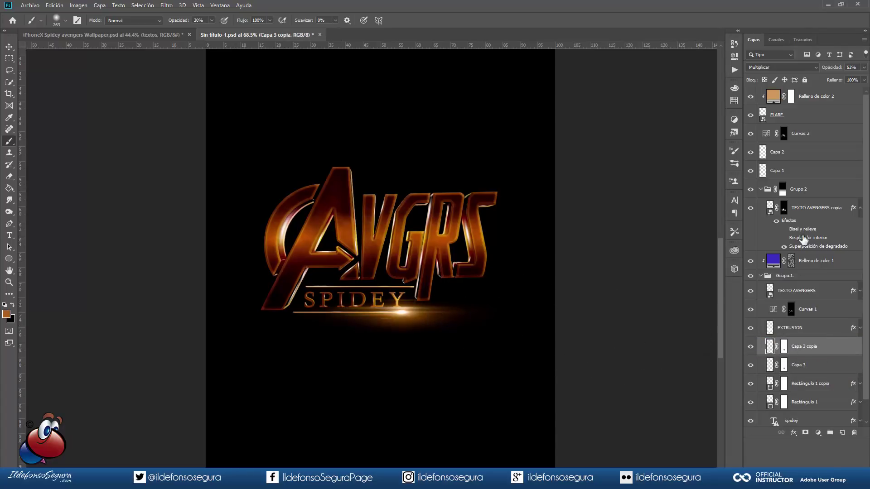
Step: Set the opacity of the Capa 3 copia layer to 62%
drag(836, 68, 848, 68)
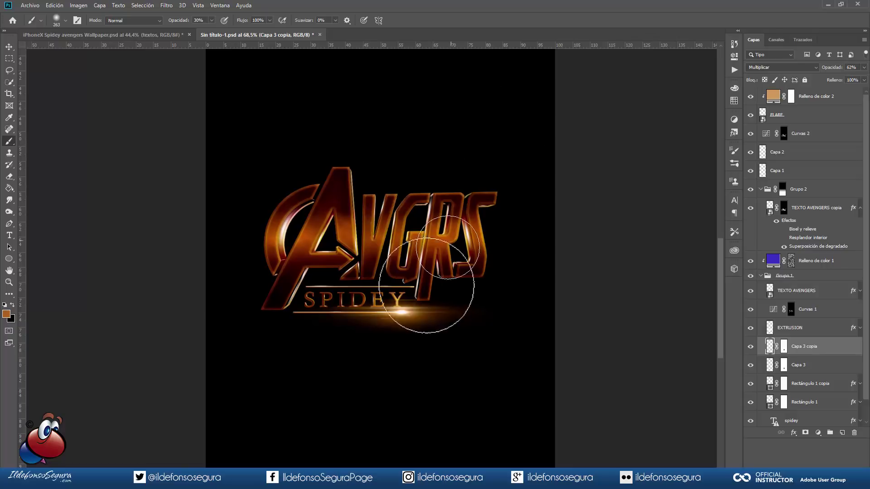
scroll(422, 296, up, 5)
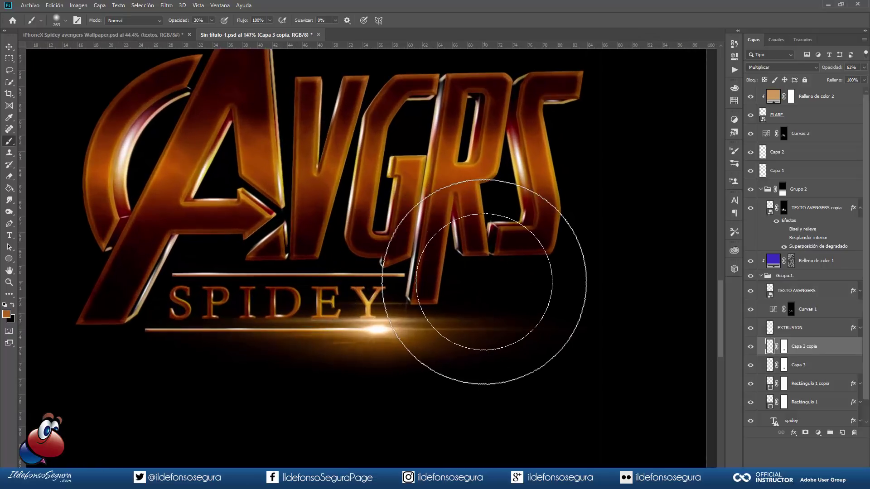
scroll(484, 281, down, 4)
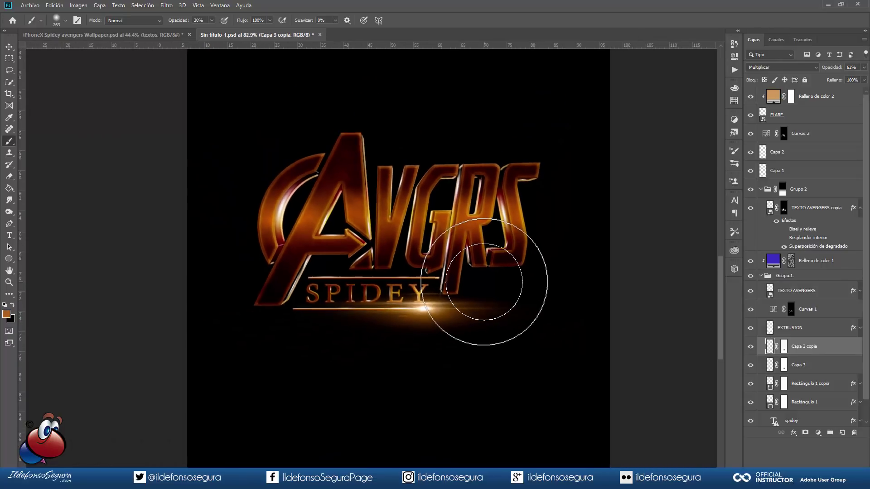
scroll(483, 282, down, 4)
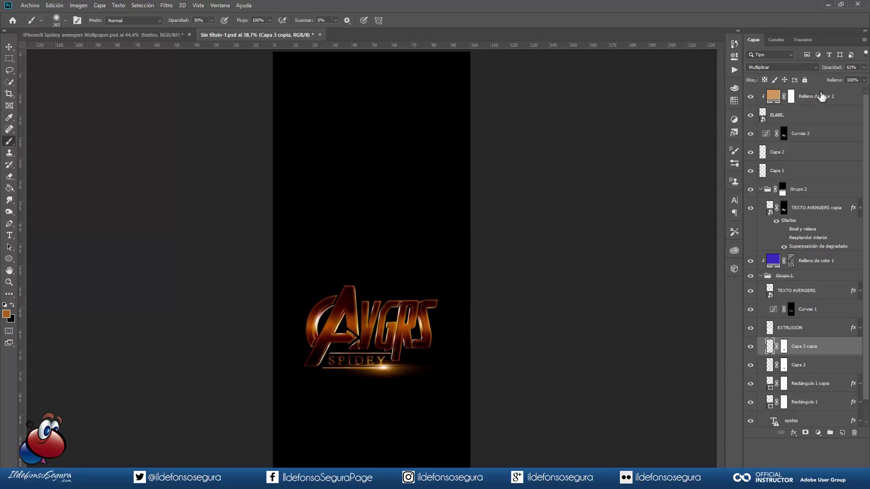
Step: Group all layers from Relleno de color 2 down to the spidey text and name the group texto 3d
click(821, 96)
scroll(851, 307, down, 1)
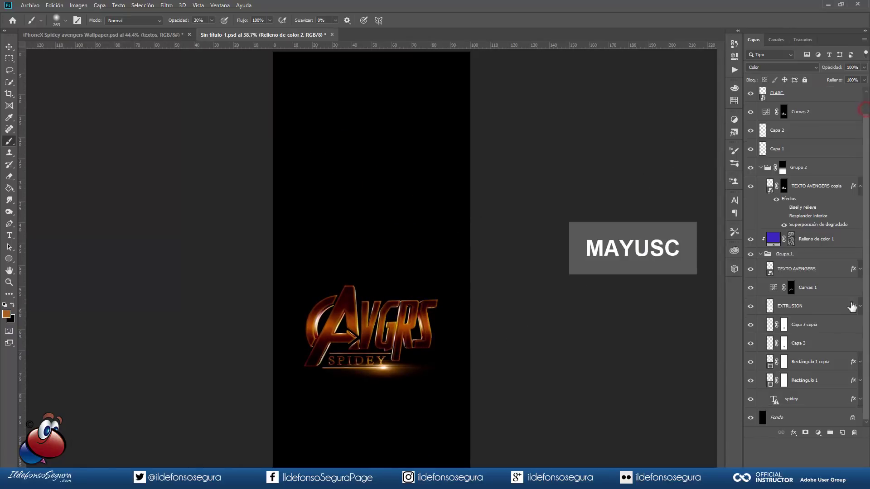
shift+click(813, 401)
key(ctrl+g)
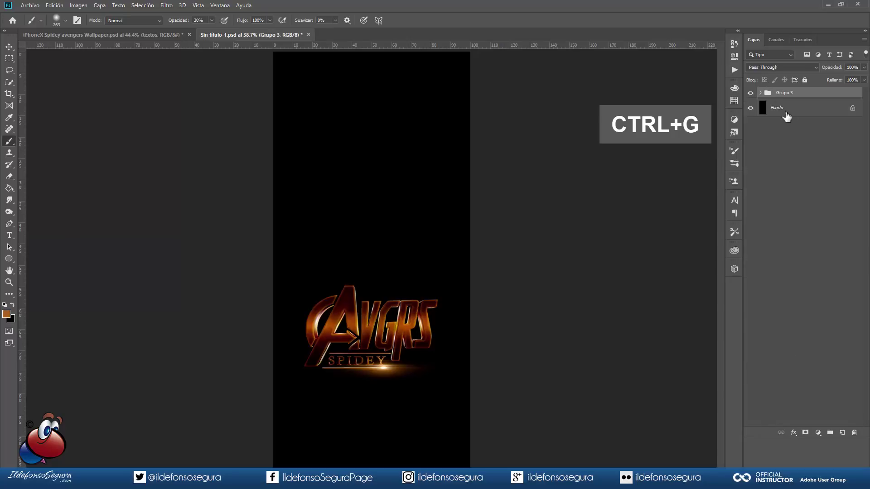
double_click(779, 92)
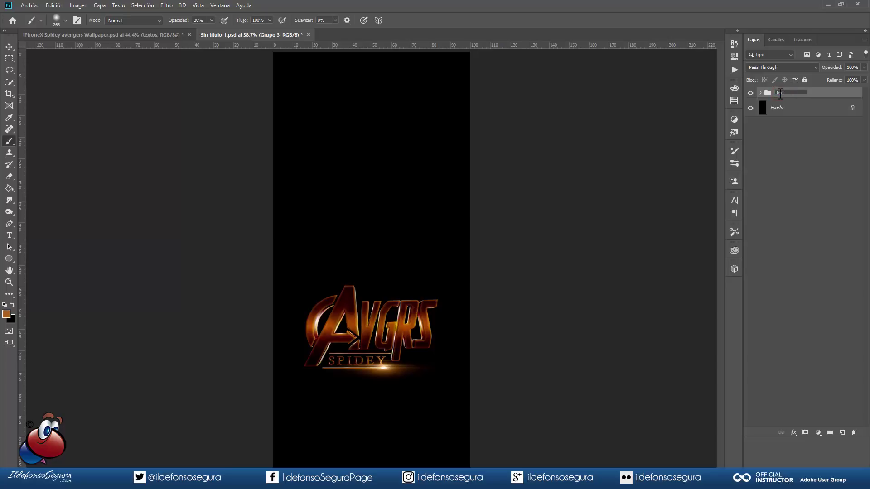
key(Return)
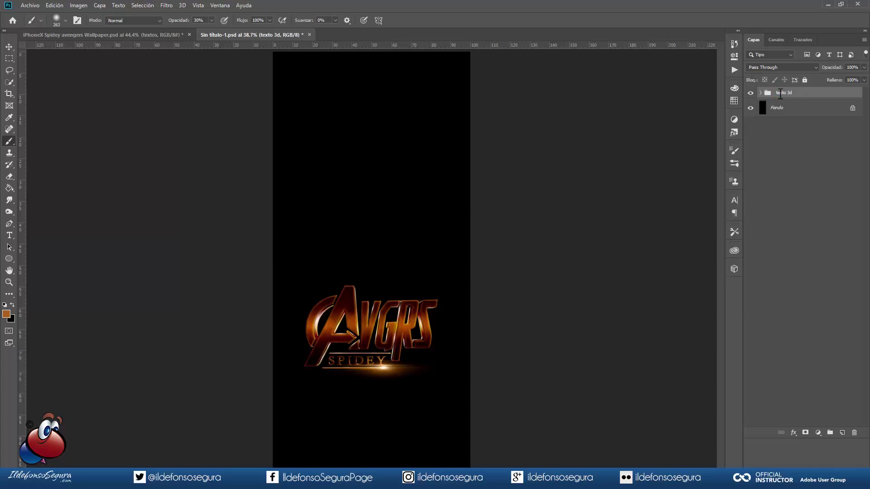
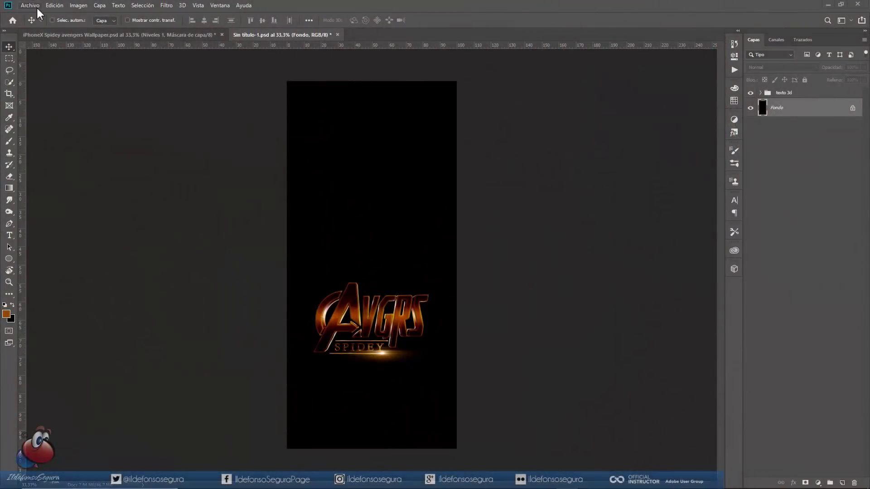
Step: Place piece of land.png as an embedded element directly above the Fondo layer, keeping its default size and position
click(36, 6)
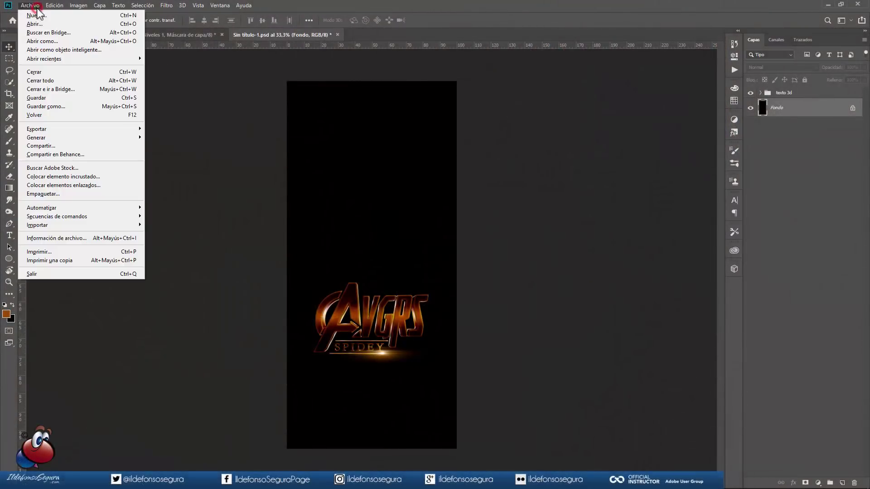
click(55, 176)
scroll(354, 272, down, 1)
click(357, 272)
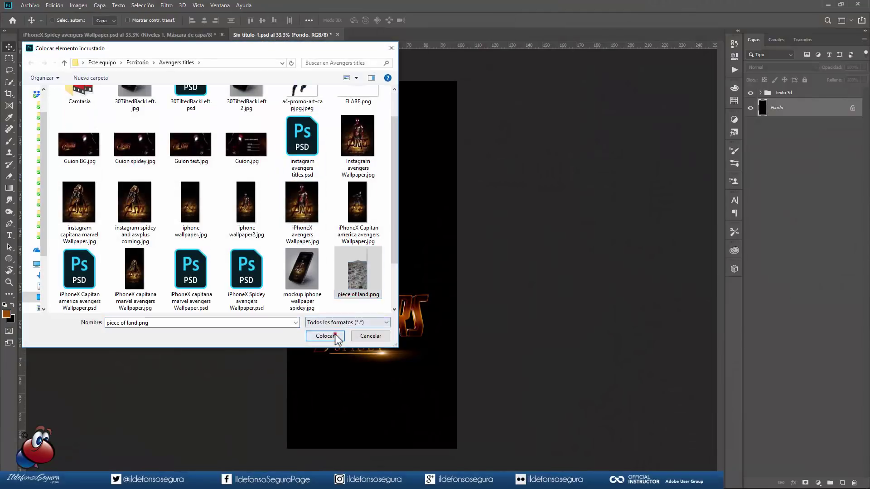
click(336, 336)
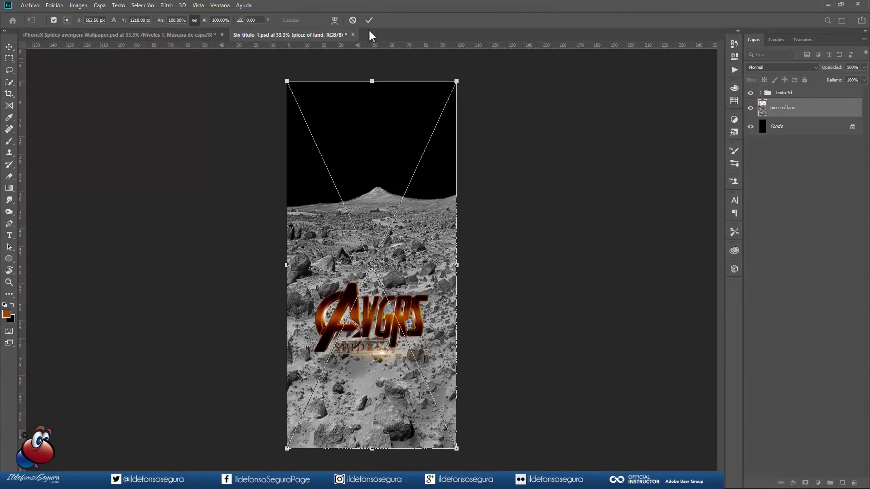
click(369, 21)
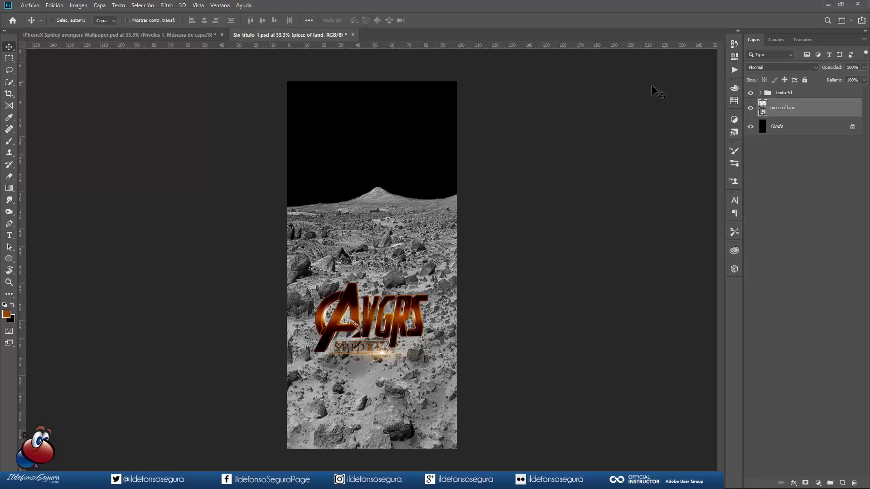
Step: Hide the texto 3d group and add a Levels adjustment above piece of land with input levels 97, 0.51 and 255
click(750, 93)
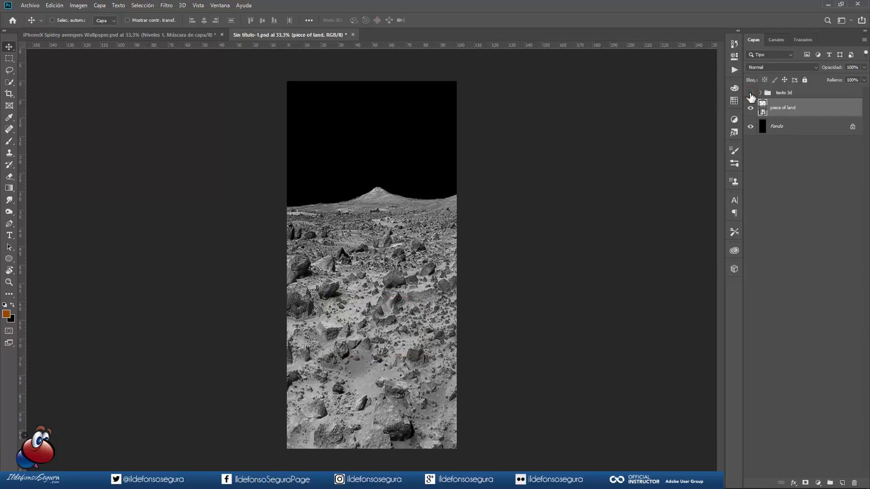
click(818, 482)
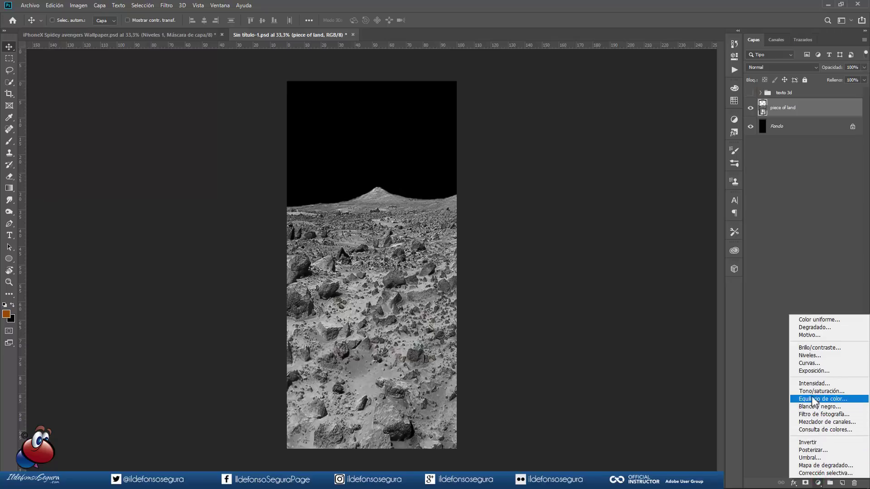
click(809, 355)
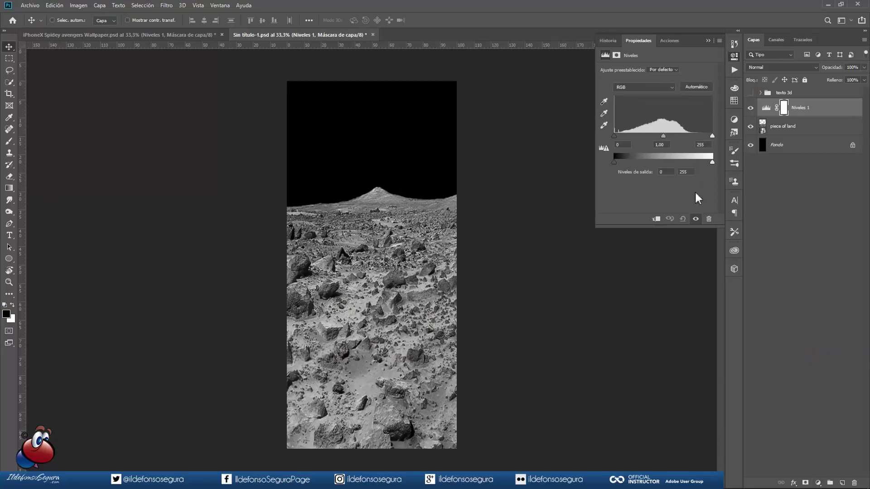
text(97)
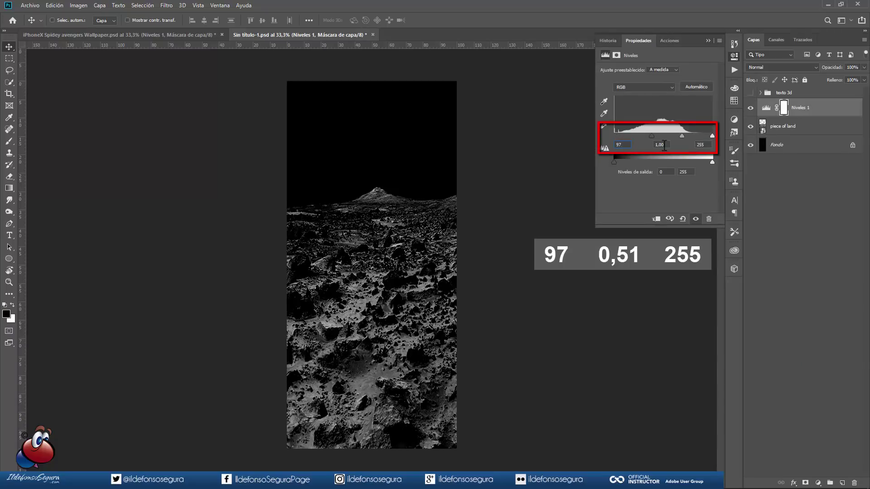
text(0,51)
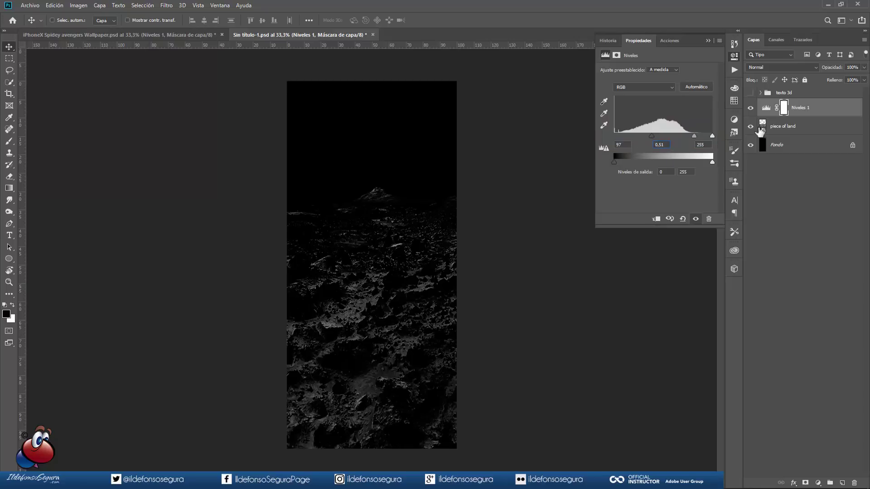
Step: Paint black on the Levels mask over the middle distance of the terrain with a large soft elliptical brush and set the mask density to 37%
click(784, 108)
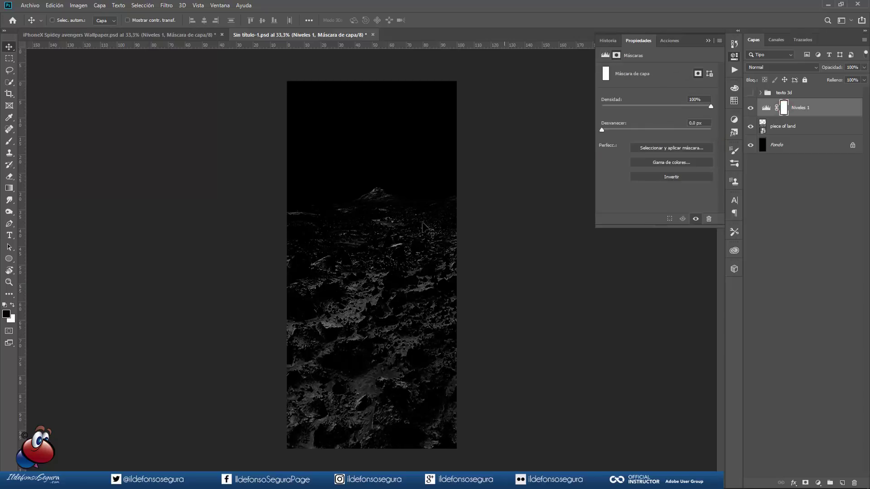
click(9, 141)
right_click(375, 221)
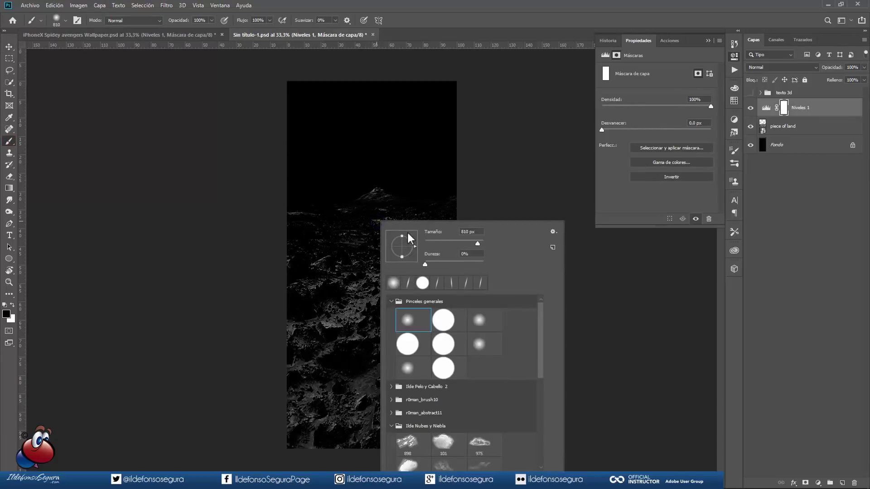
drag(351, 242, 397, 242)
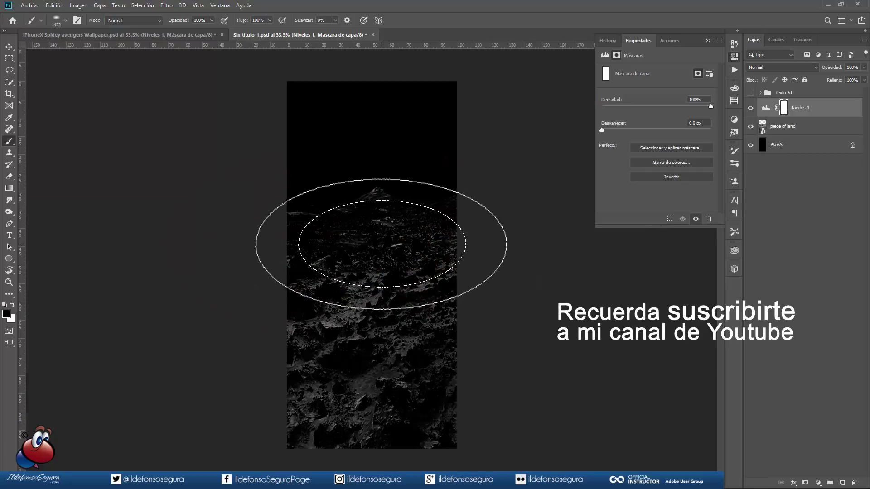
click(373, 247)
drag(373, 247, 366, 252)
click(369, 248)
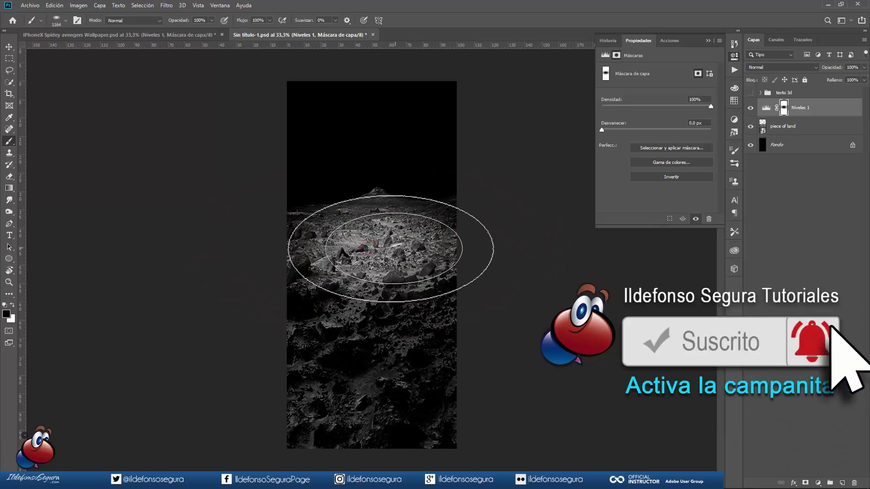
drag(710, 107, 646, 108)
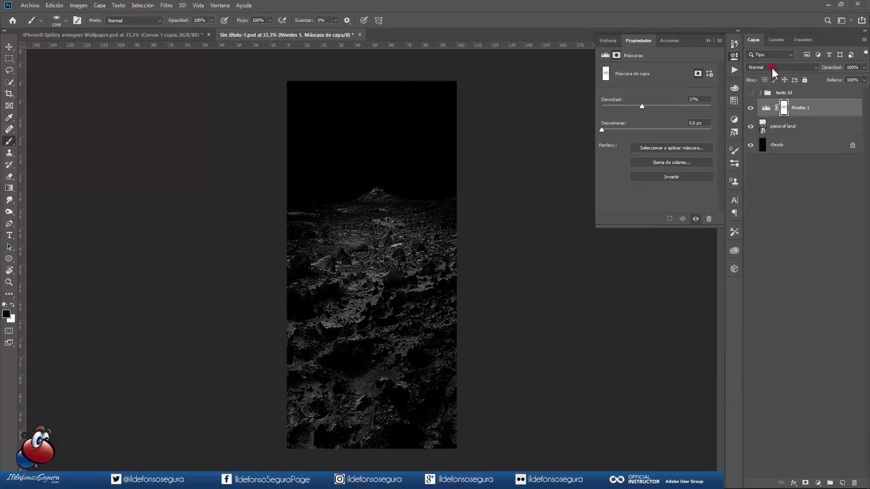
Step: Set the Levels layer's blend mode to Multiplicar and clip it to the piece of land layer
click(771, 67)
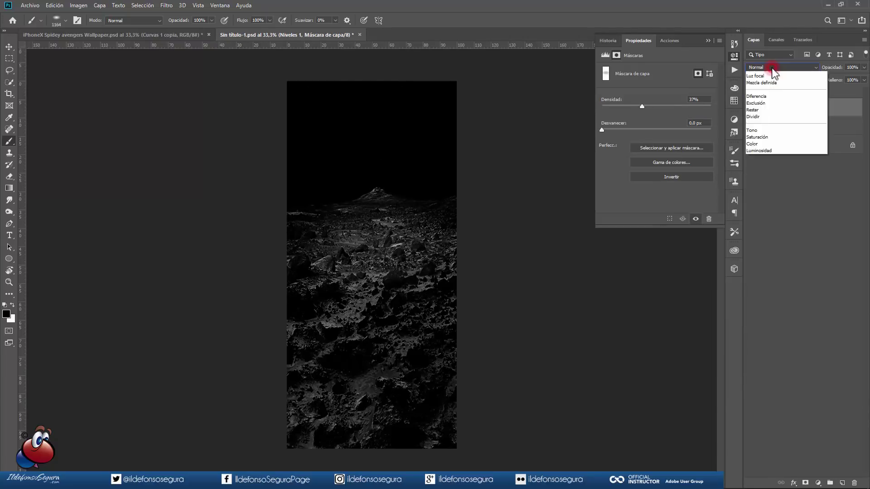
click(764, 102)
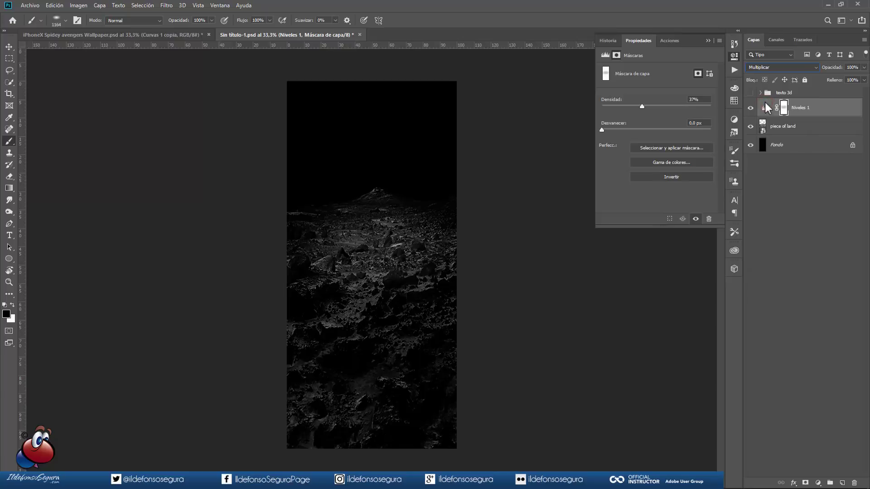
right_click(821, 108)
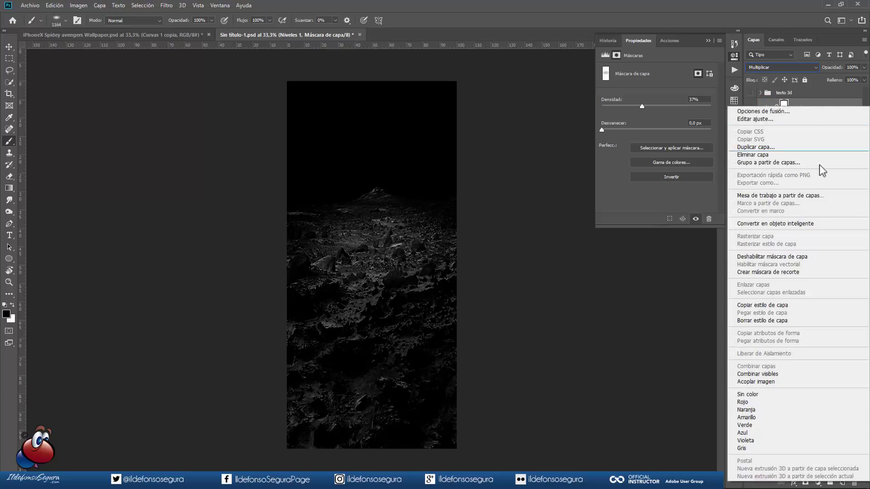
click(812, 270)
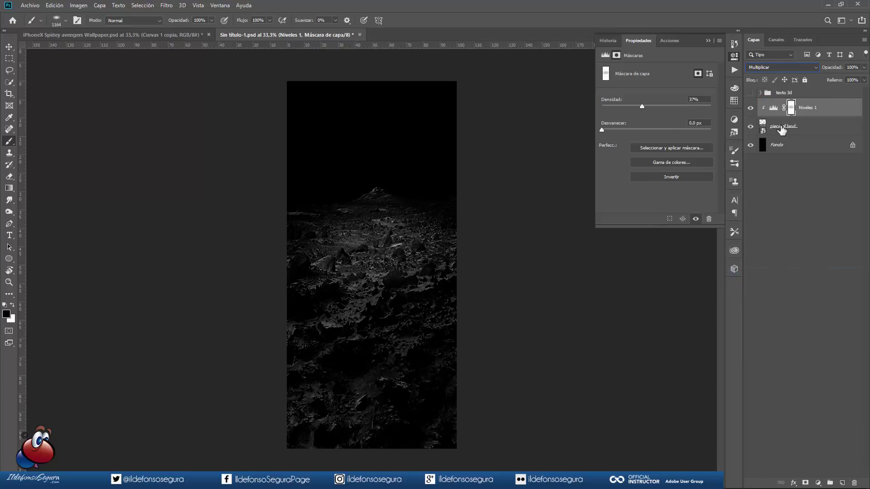
Step: Add a Curves adjustment above the Levels layer and clip it to the piece of land layer
click(817, 484)
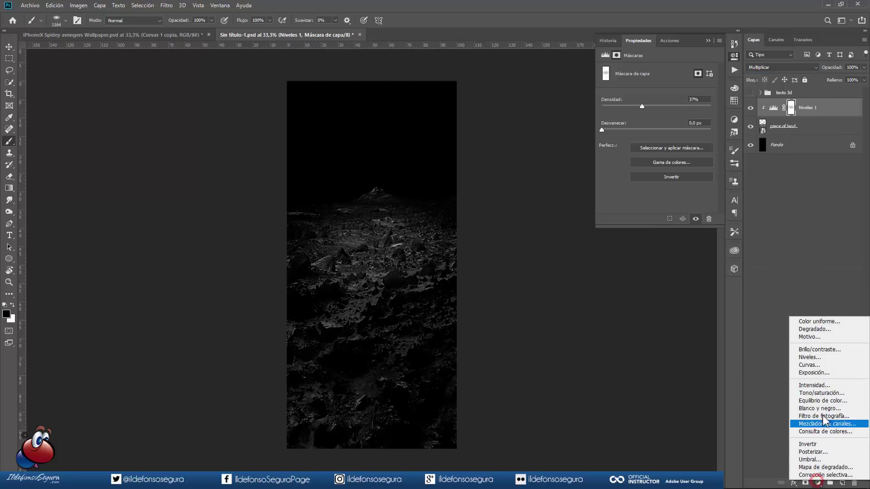
click(817, 365)
right_click(816, 113)
click(772, 278)
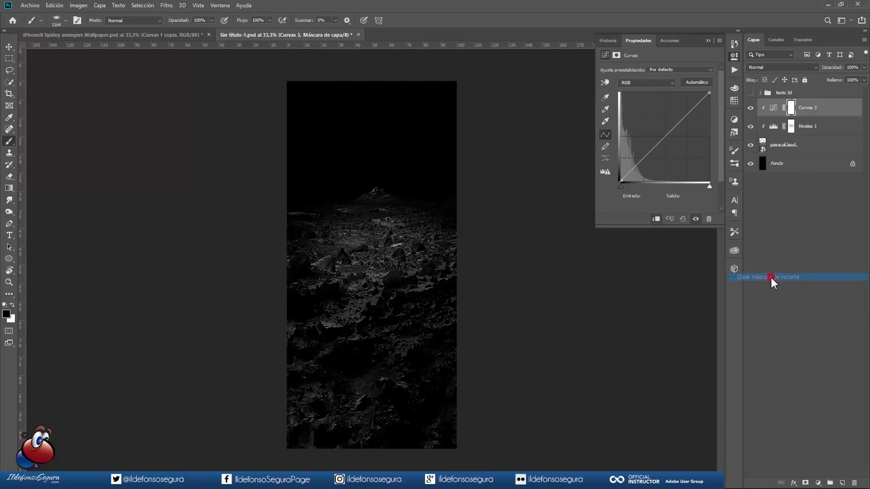
Step: Shape the RGB curve for more contrast, with points at input 68, output 70 and input 167, output 209
drag(642, 159, 645, 161)
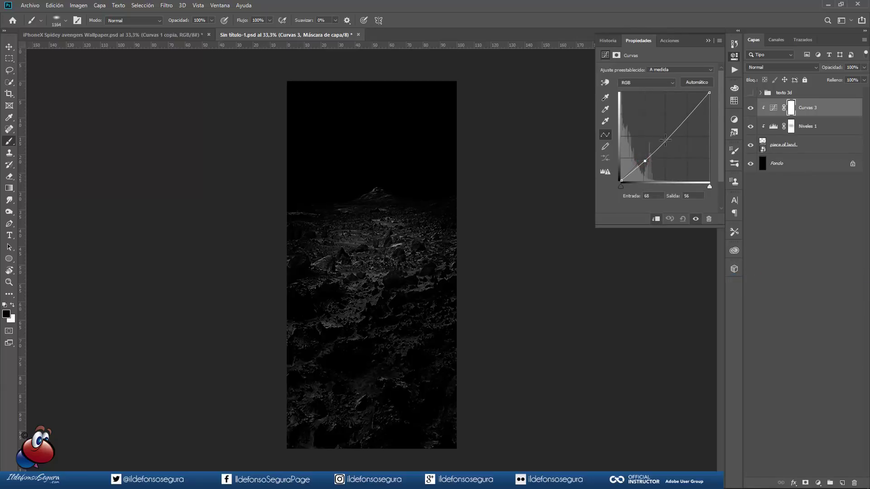
drag(688, 118, 678, 108)
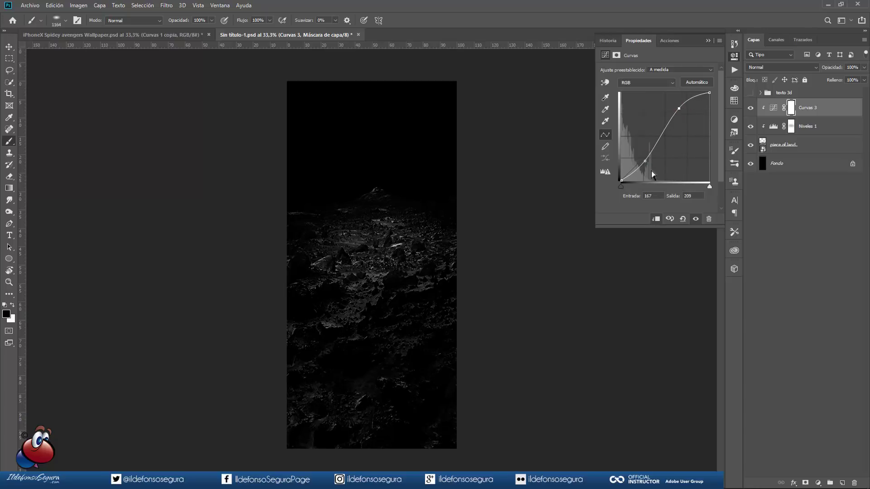
drag(644, 164, 644, 158)
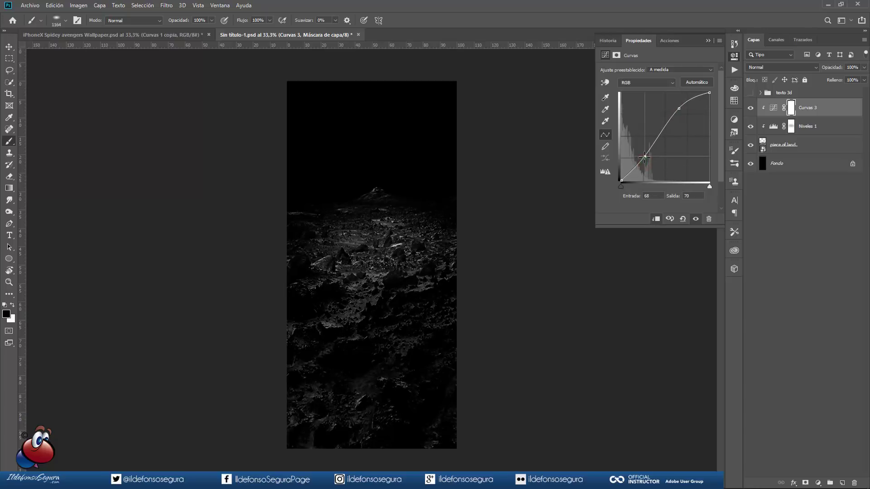
Step: Tint the terrain in the Rojo channel by raising the curve at input 60 to output 96 and lowering its white end to output 193
click(645, 83)
click(644, 96)
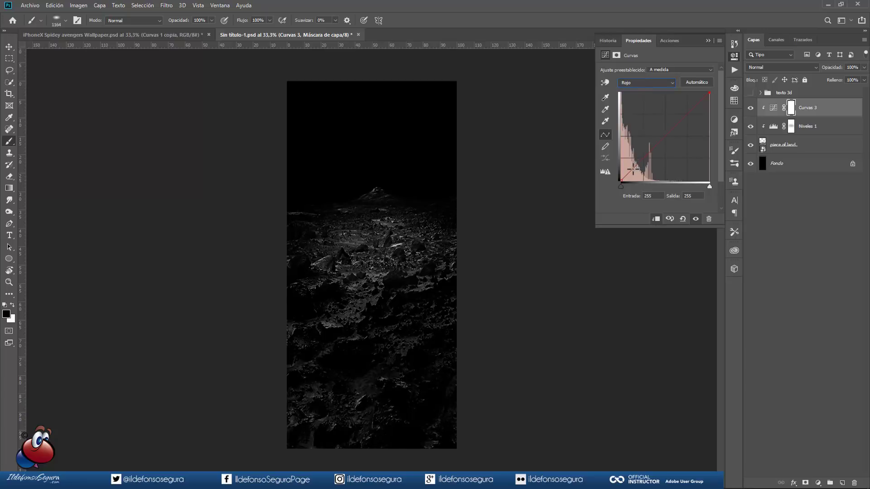
drag(633, 169, 638, 158)
drag(638, 160, 642, 147)
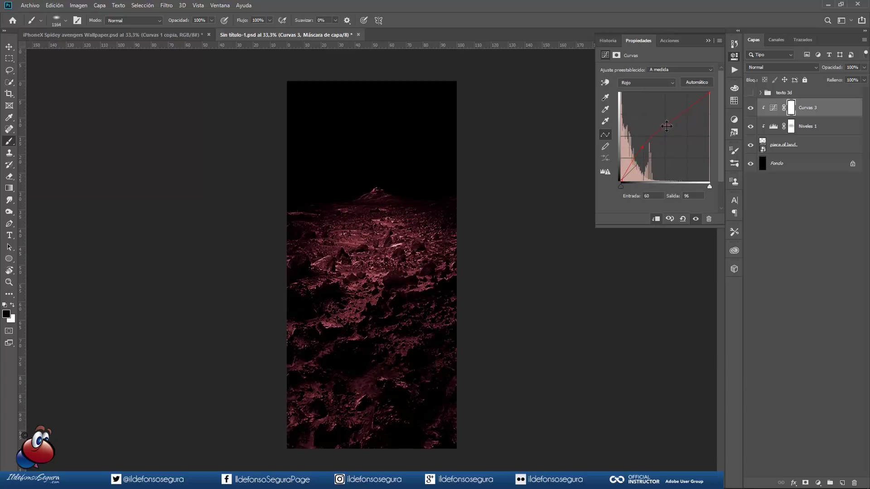
drag(709, 95, 716, 116)
Step: Adjust the Verde channel curve with an anchor in the shadows and a raised point at input 99, output 113
click(665, 83)
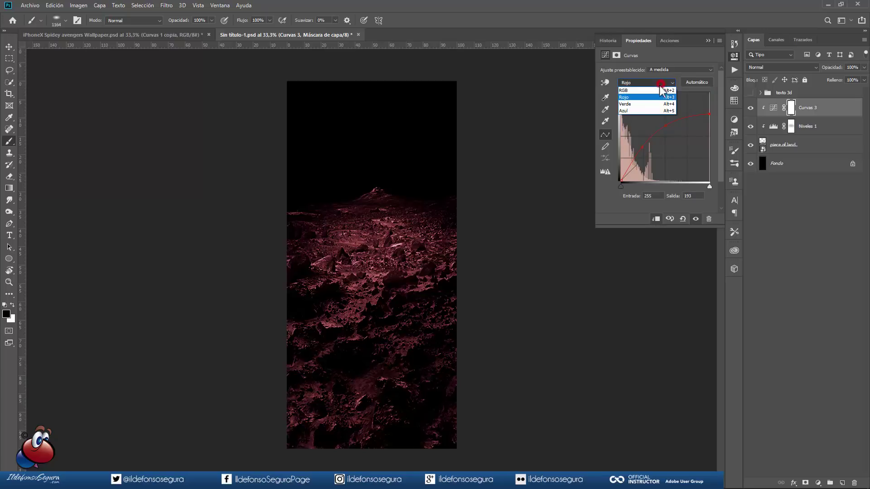
click(646, 103)
click(641, 161)
drag(653, 147, 657, 141)
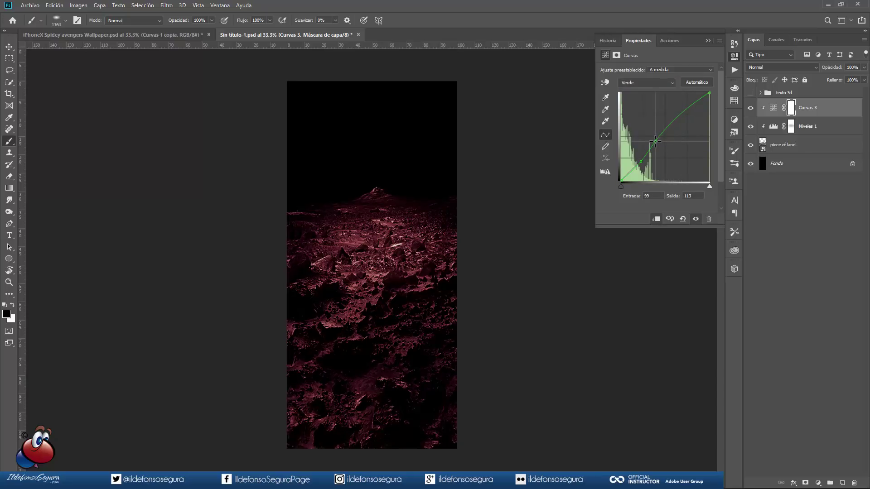
Step: Shape the Azul channel curve with points at input 83, output 63 and input 180, output 192, and return to the RGB curve
click(647, 87)
click(637, 112)
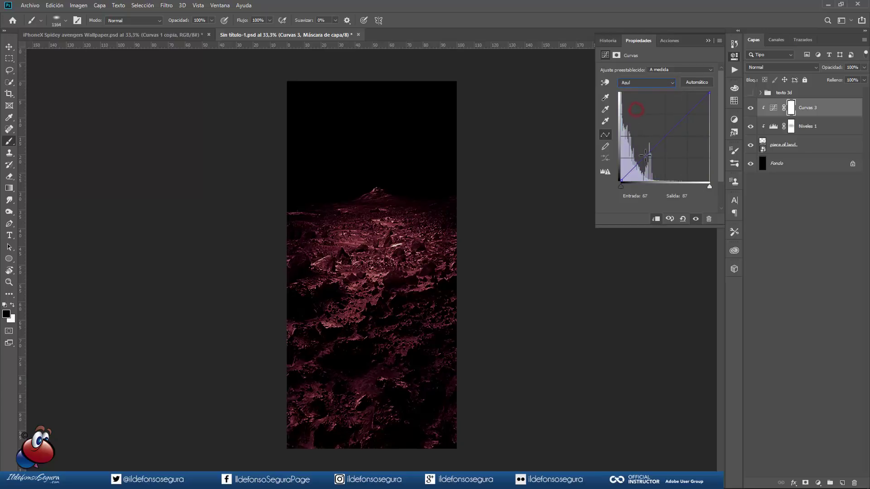
drag(646, 160, 649, 160)
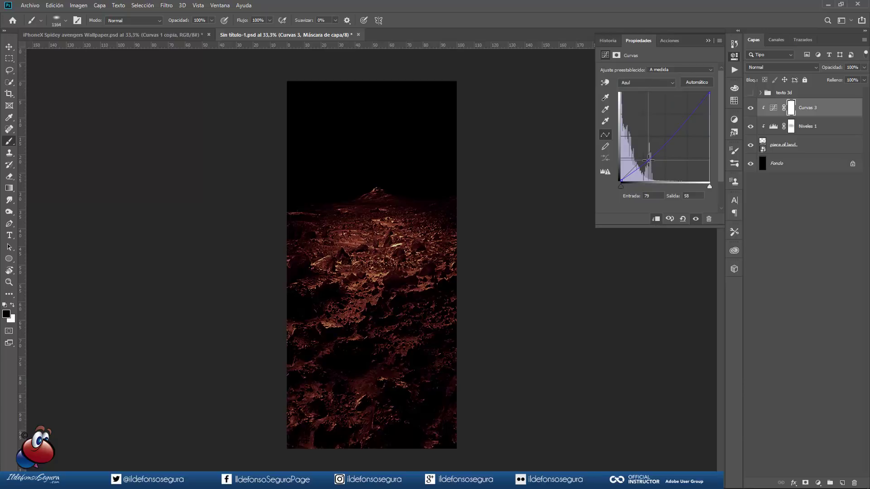
drag(686, 119, 684, 115)
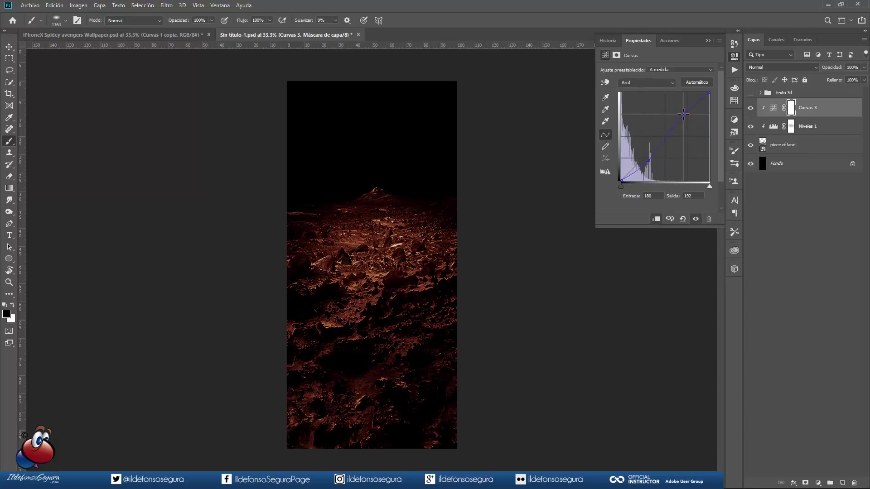
drag(649, 160, 649, 158)
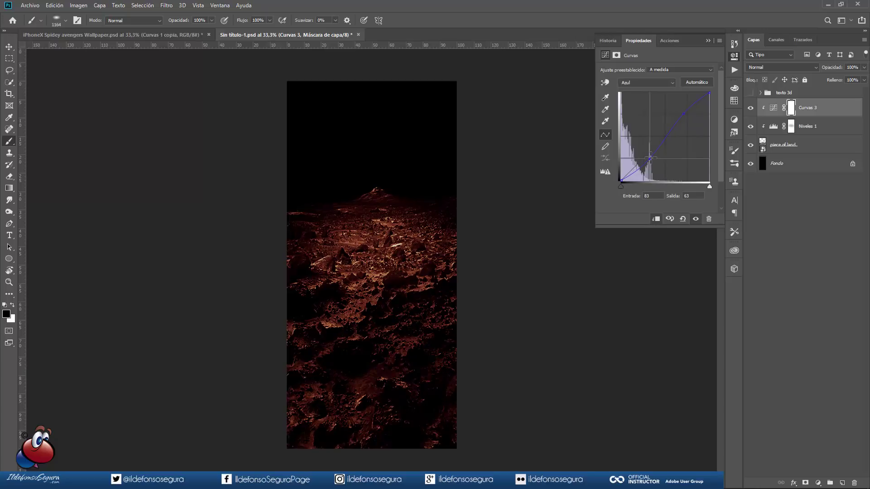
click(648, 84)
click(634, 88)
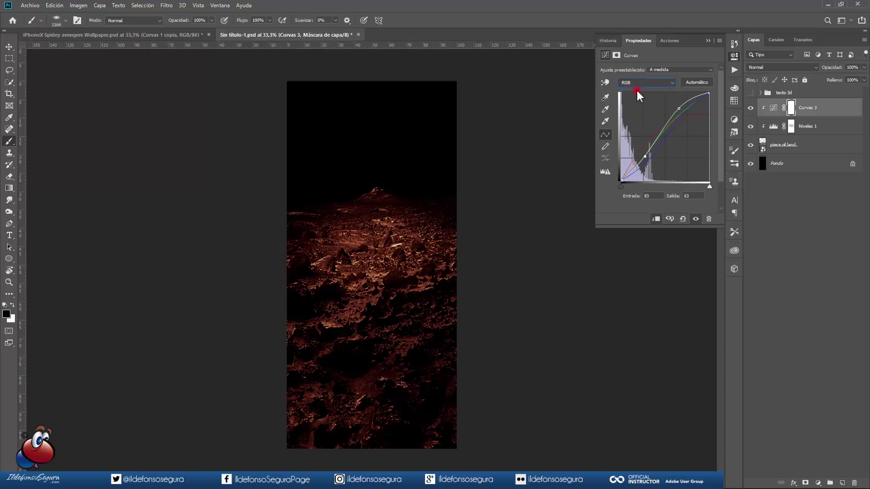
key(v)
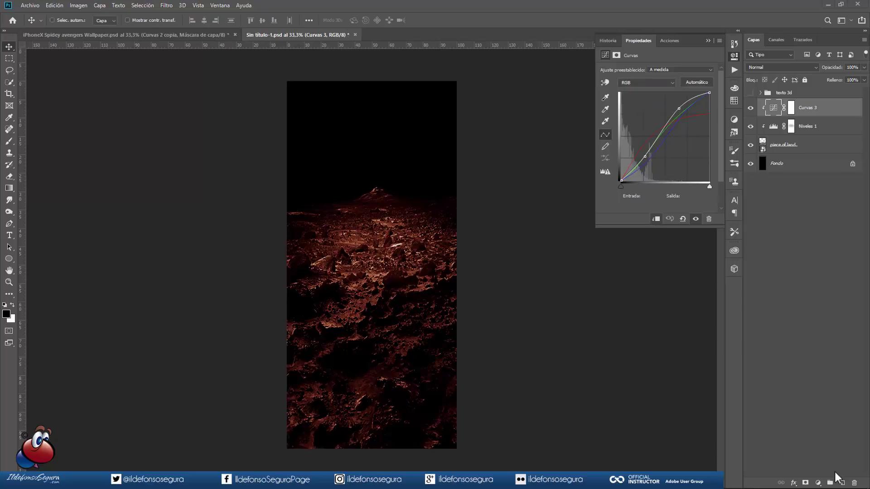
Step: Add another Curves adjustment clipped to the terrain layer and set its blend mode to Sobreexpos. lineal (Añadir)
click(818, 483)
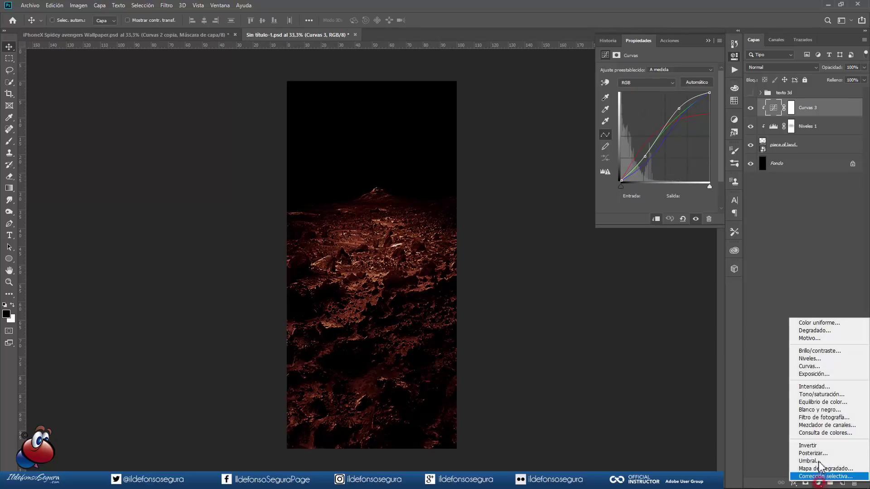
click(811, 367)
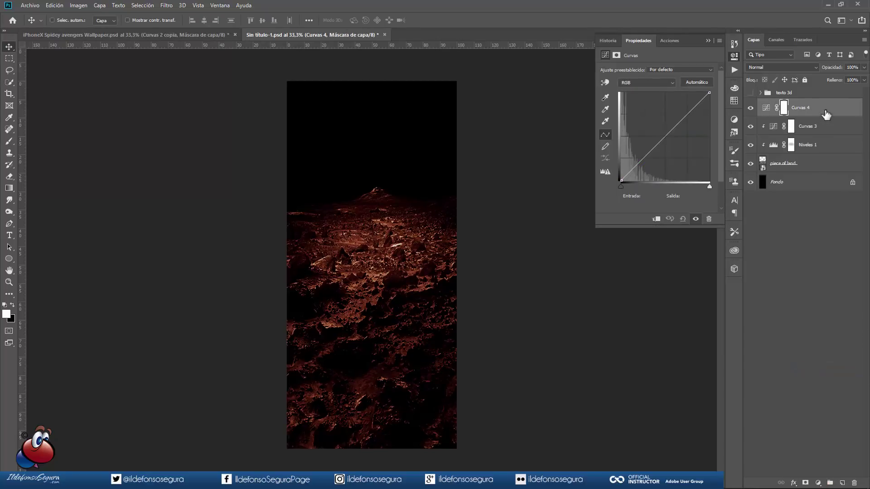
right_click(825, 109)
click(777, 274)
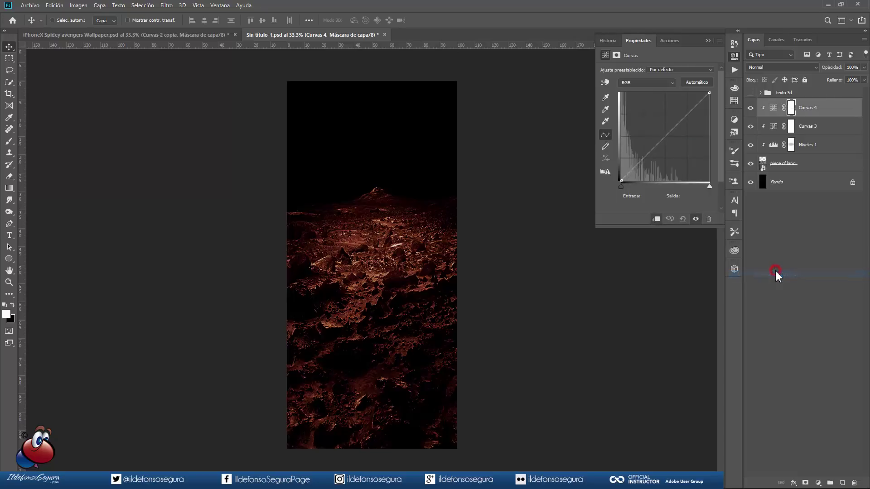
click(781, 67)
click(774, 156)
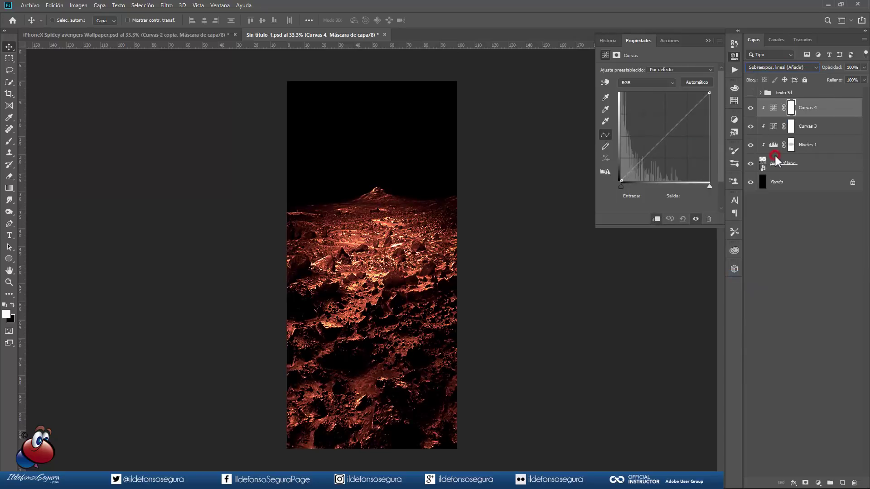
Step: Brighten the new Curves adjustment by moving its white point to input 66, output 255, and invert its layer mask
drag(709, 92, 644, 86)
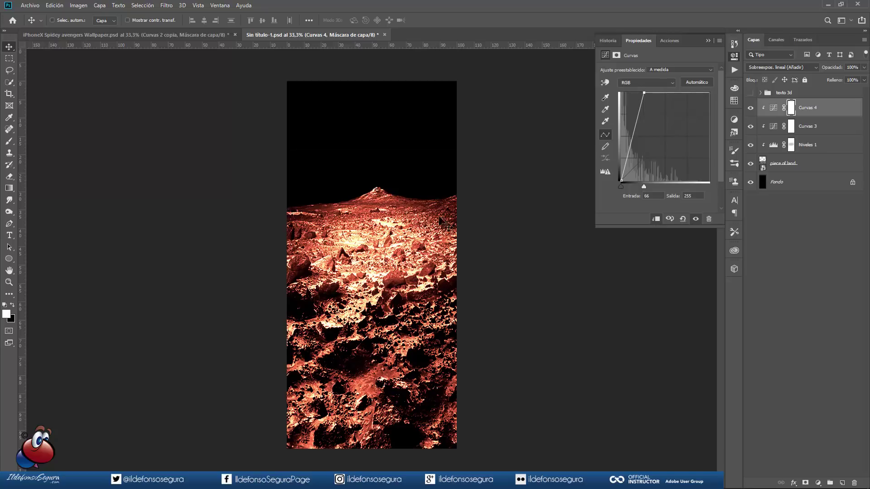
click(790, 107)
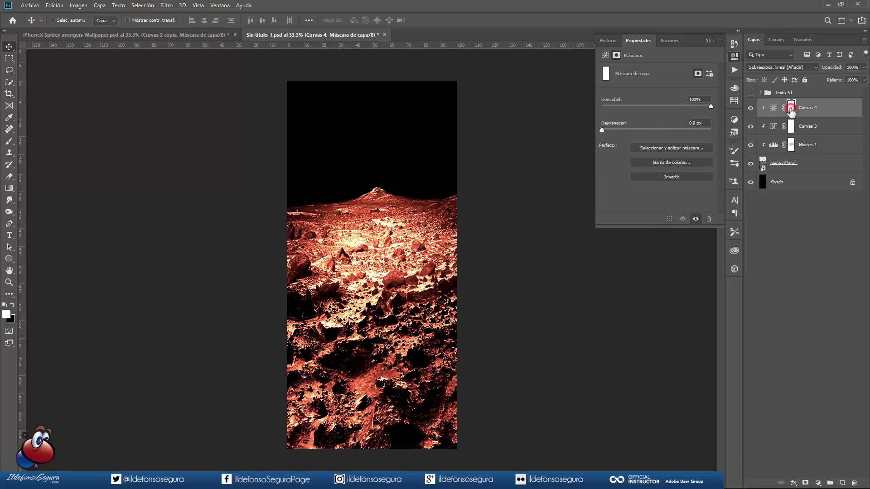
key(ctrl+i)
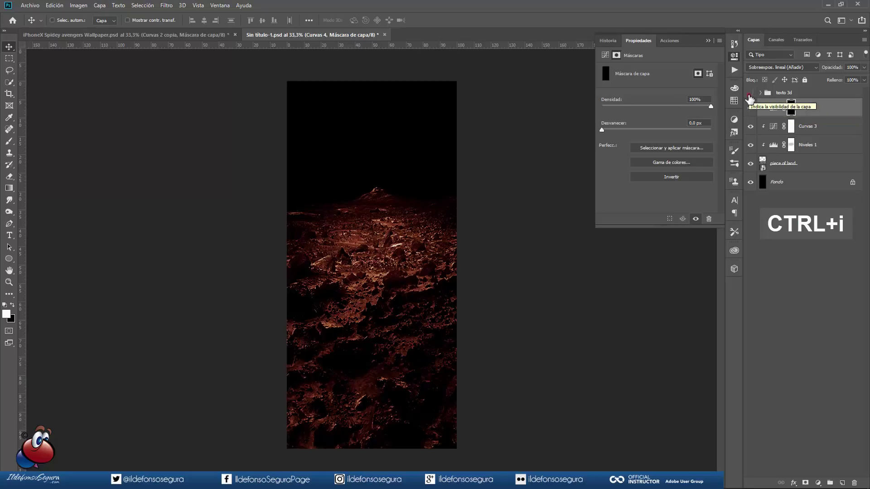
Step: Show the texto 3d group and paint white on the Curves mask to light the rocks around the title, undoing unwanted strokes
click(750, 92)
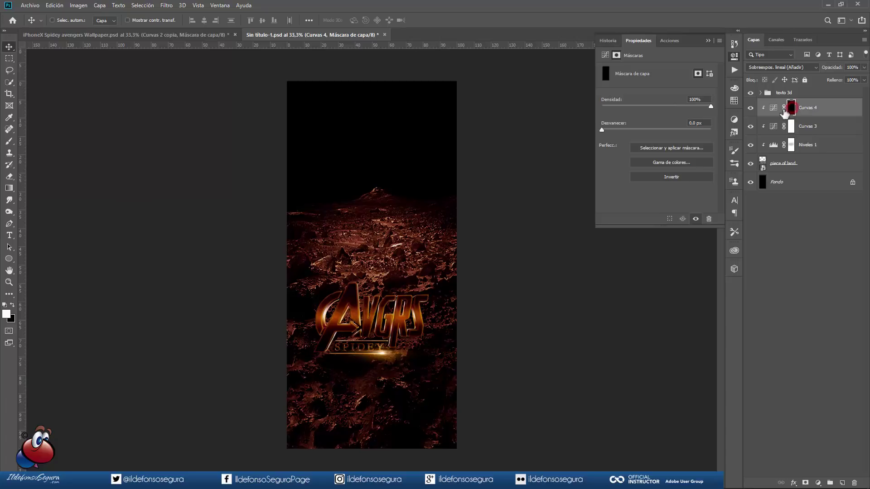
click(10, 143)
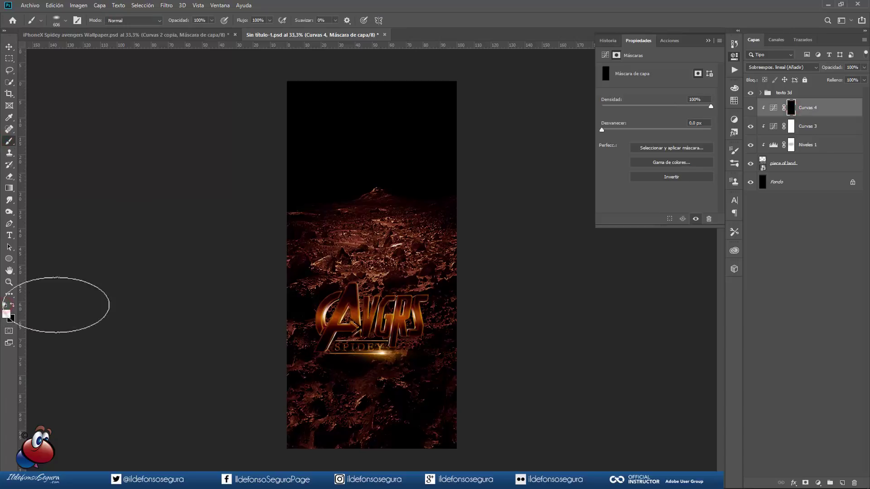
mouse_move(340, 293)
mouse_down()
mouse_move(364, 295)
mouse_move(371, 281)
mouse_move(367, 321)
mouse_move(349, 339)
mouse_move(372, 350)
mouse_move(389, 346)
mouse_move(401, 313)
mouse_move(351, 281)
mouse_move(351, 318)
mouse_move(372, 386)
mouse_up()
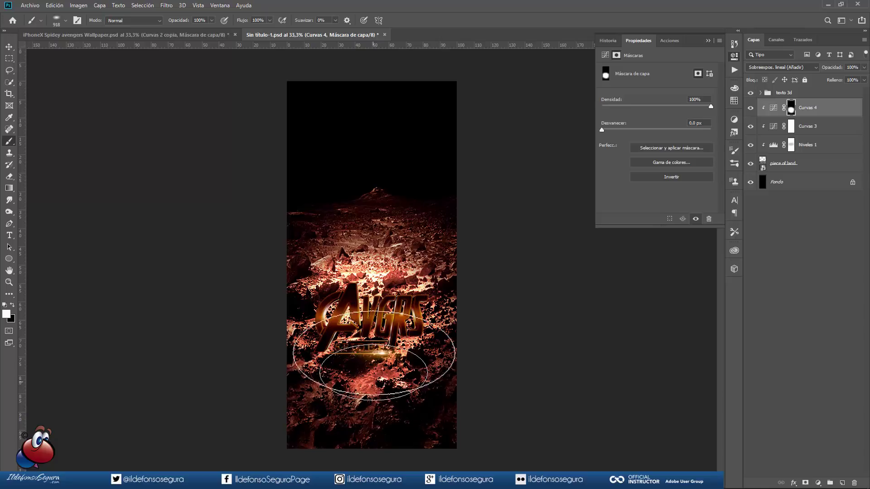
key(ctrl+z)
mouse_move(373, 300)
mouse_down()
mouse_move(361, 264)
mouse_move(377, 234)
mouse_up()
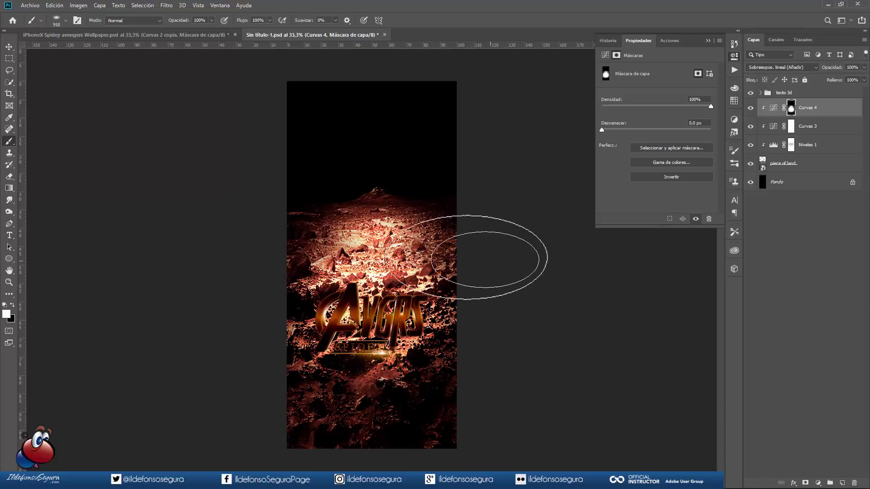
key(ctrl+z)
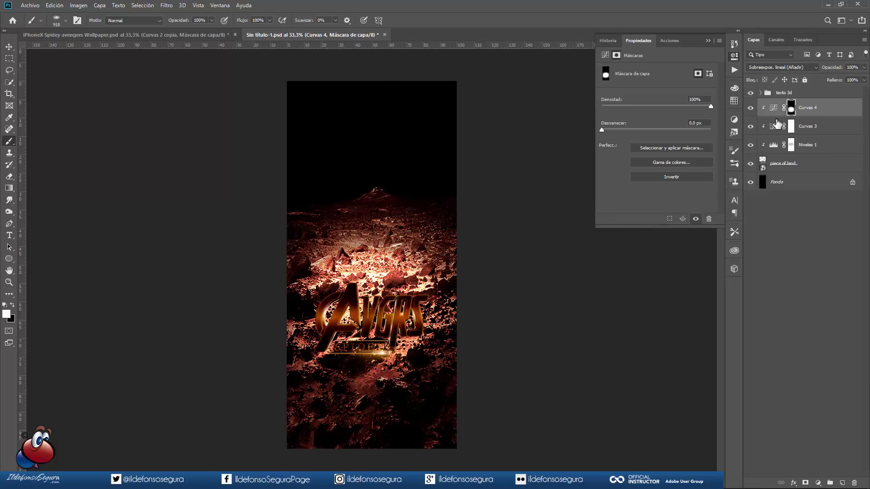
Step: Set the masked Curves layer's blending options so the Capa subyacente black slider is split at 52 / 163
right_click(825, 108)
click(756, 112)
drag(589, 257, 610, 257)
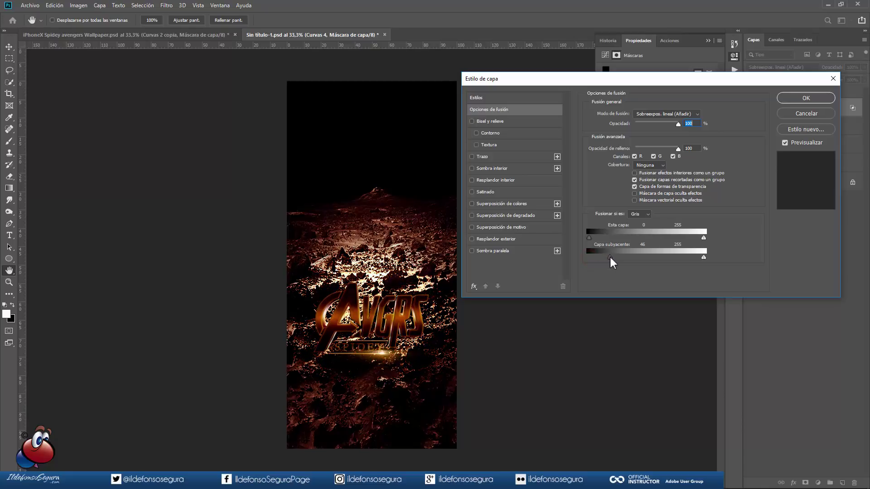
key(alt)
drag(611, 256, 660, 256)
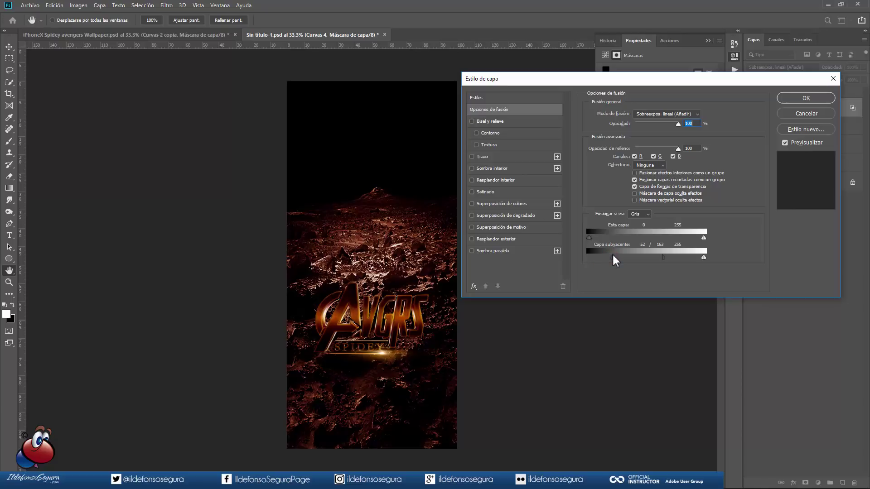
click(801, 99)
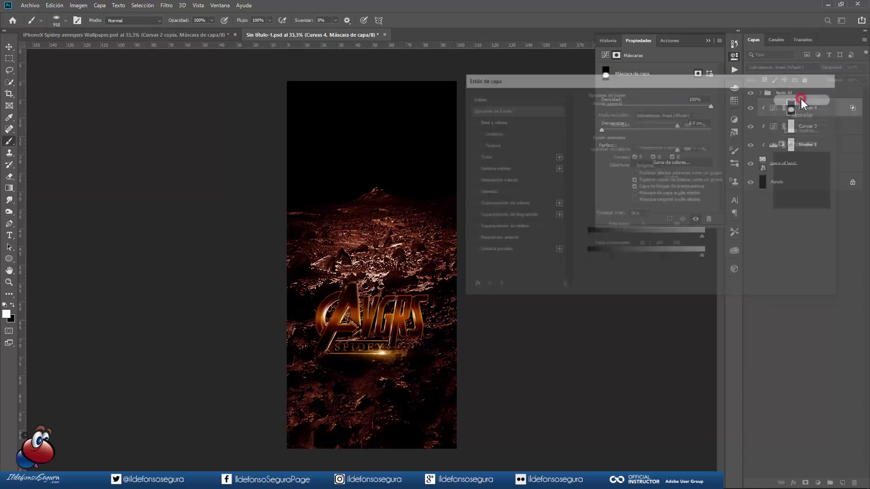
Step: Add a further clipped Curves adjustment in Sobreexpos. lineal (Añadir) mode with its white point at input 92, output 255
click(817, 482)
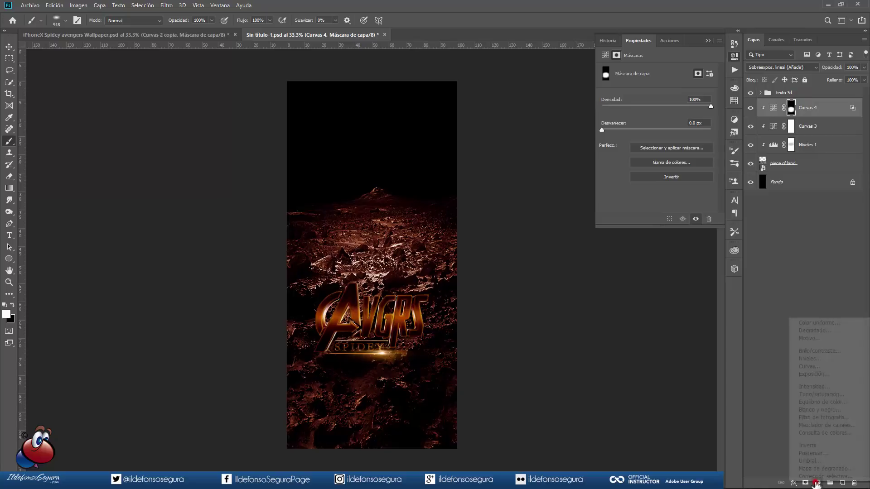
click(809, 367)
click(656, 219)
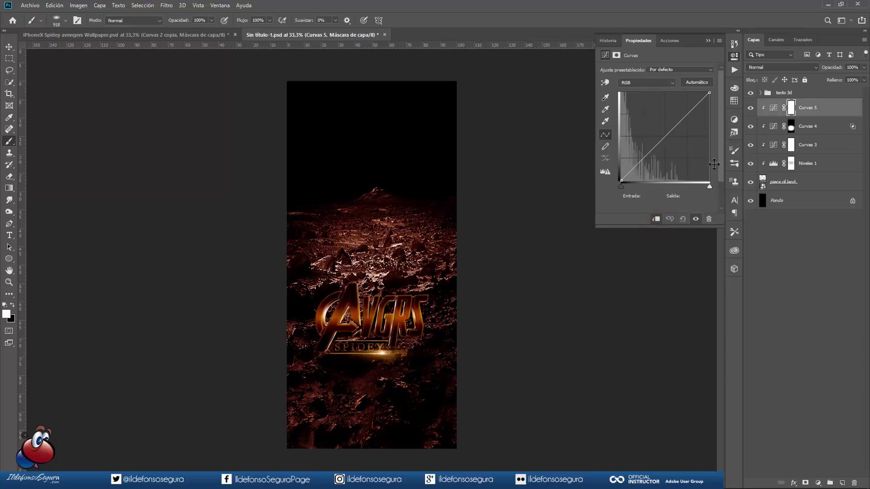
click(770, 68)
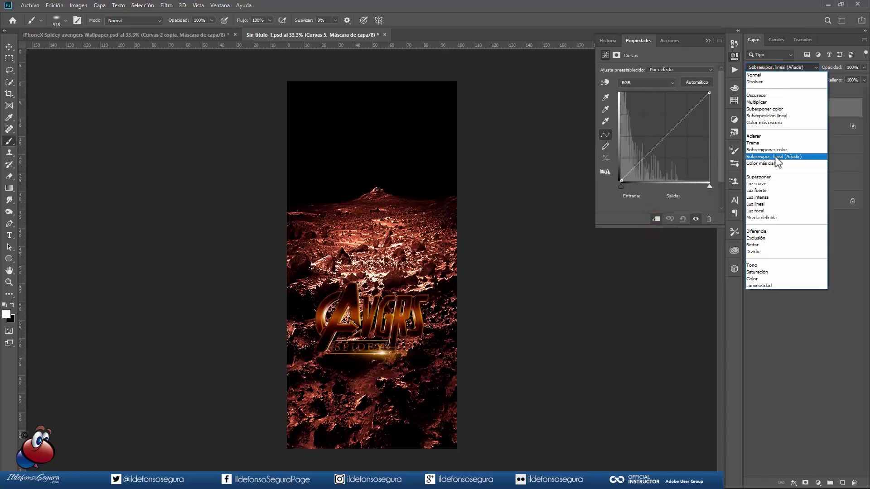
click(775, 158)
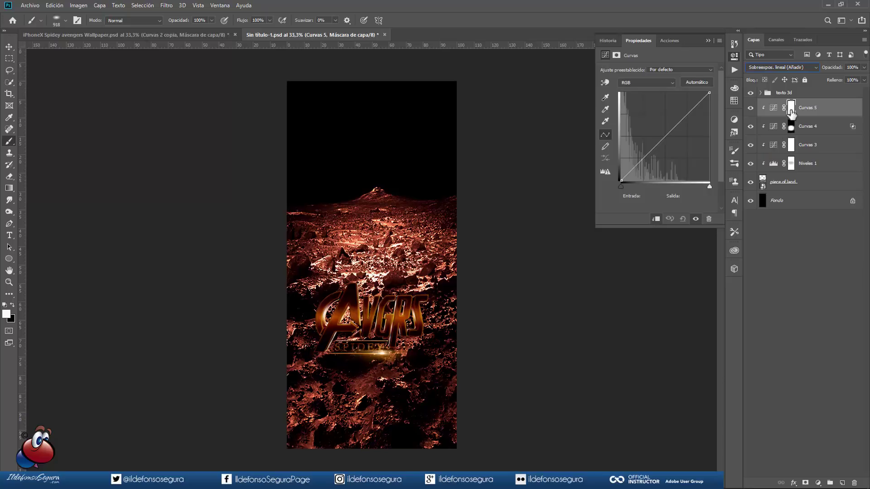
drag(709, 91, 653, 82)
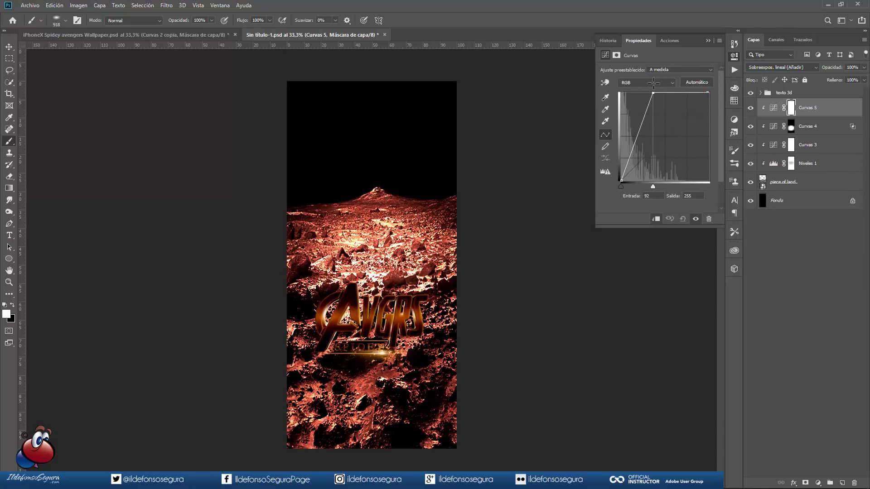
Step: Invert the topmost Curves layer's mask and paint white on it over the rocks behind the title
click(791, 109)
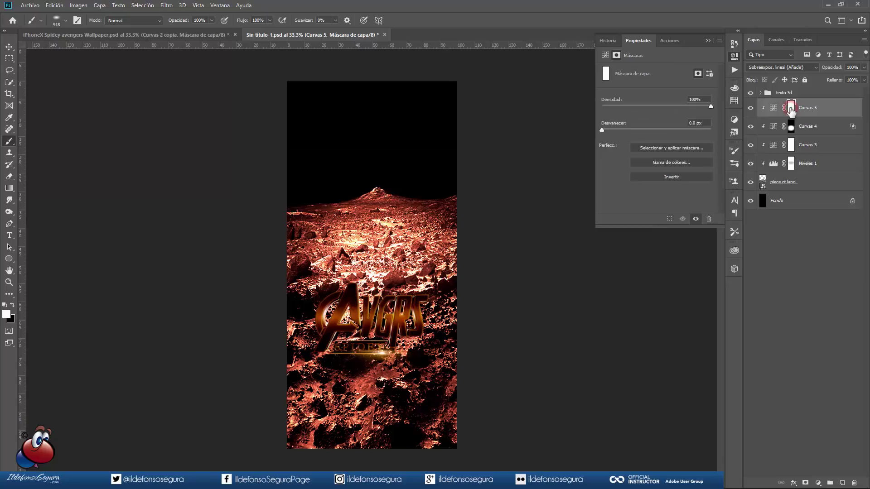
key(ctrl+i)
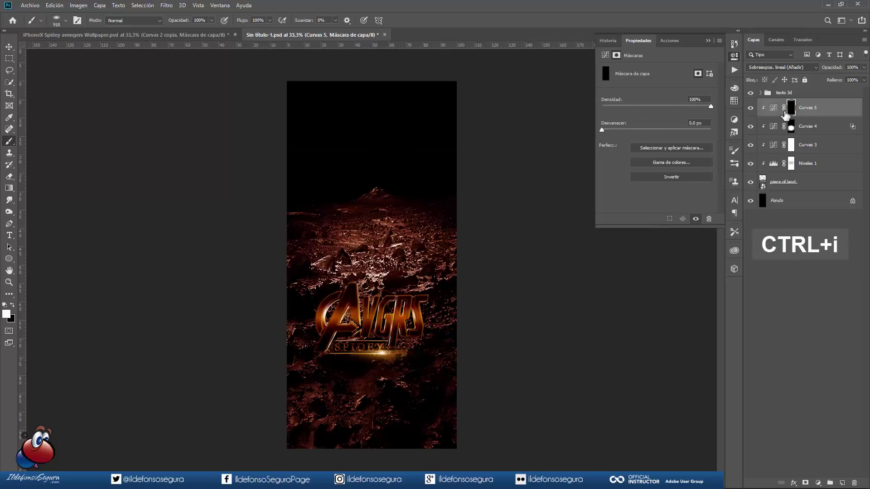
mouse_move(388, 281)
mouse_down()
mouse_move(349, 323)
mouse_move(372, 316)
mouse_up()
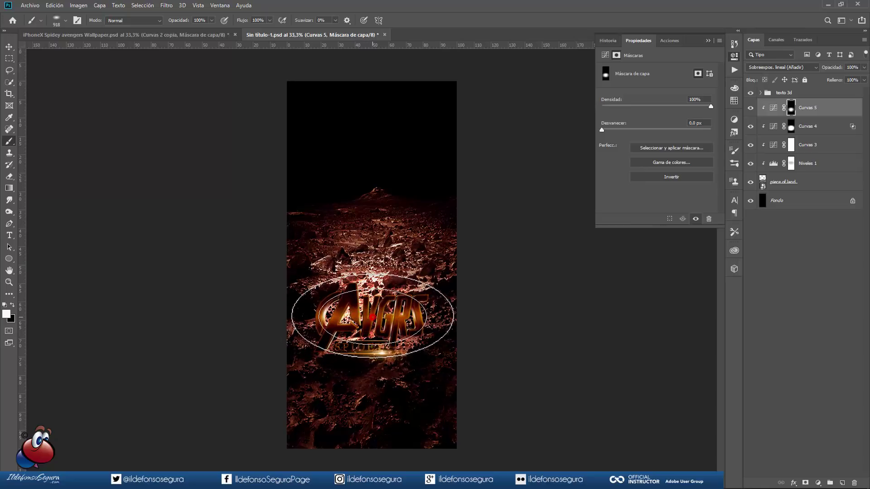
Step: Set the topmost Curves layer's blending options so the Capa subyacente black slider is split at 37 / 103
right_click(824, 105)
click(645, 177)
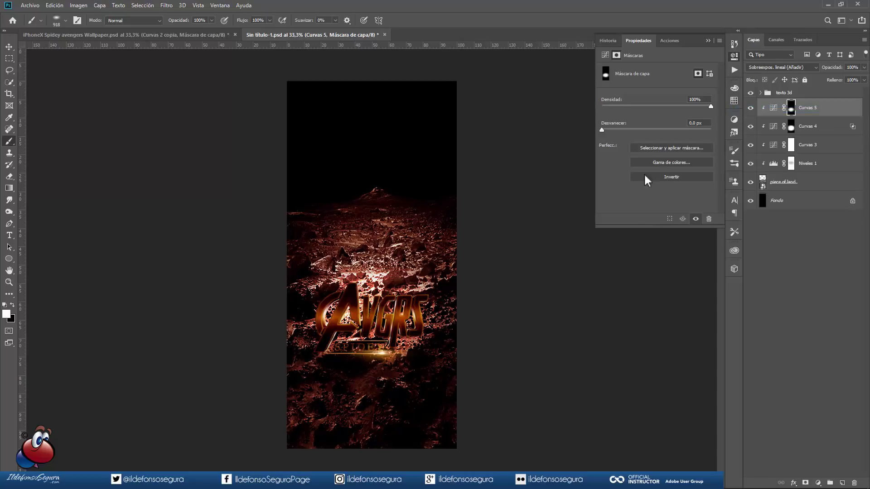
drag(597, 256, 601, 256)
key(alt)
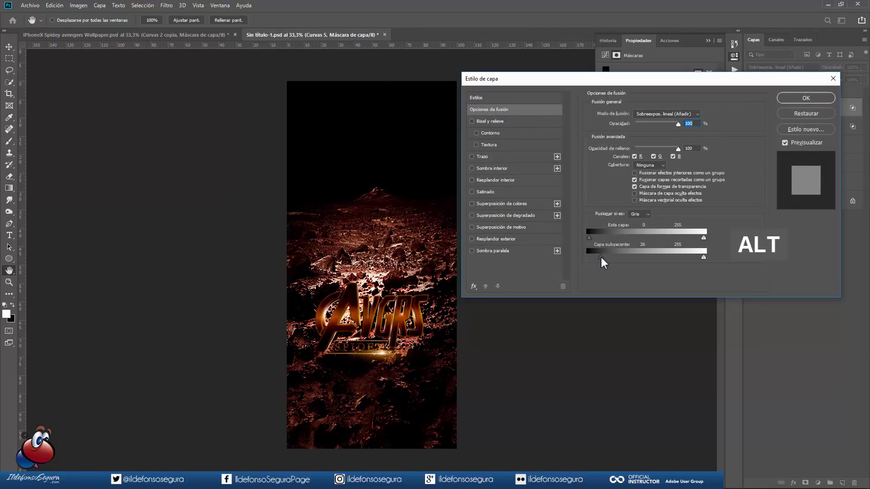
drag(614, 256, 632, 257)
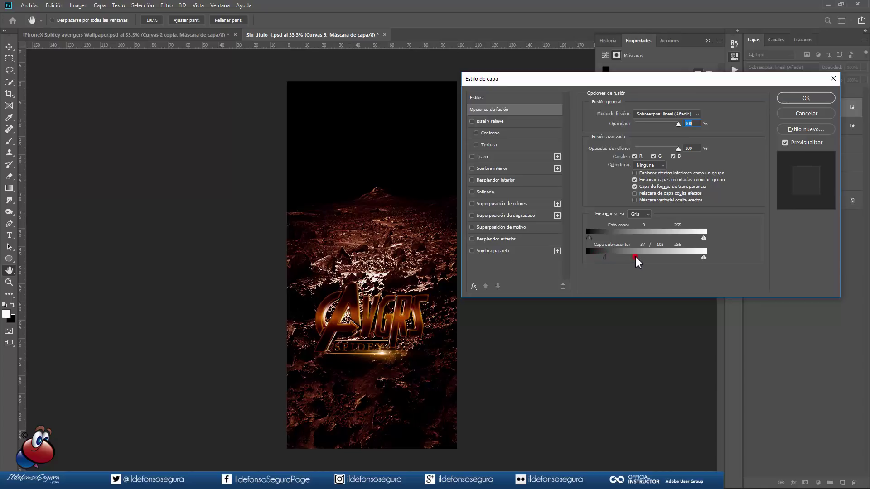
click(800, 99)
Step: Paint black on the topmost Curves mask around the title and the rocks above it to reduce the glow
key(b)
key(x)
mouse_move(373, 311)
mouse_down()
mouse_move(353, 287)
mouse_move(379, 278)
mouse_move(380, 259)
mouse_move(349, 262)
mouse_move(369, 320)
mouse_move(365, 338)
mouse_up()
key(x)
key(x)
drag(379, 243, 376, 267)
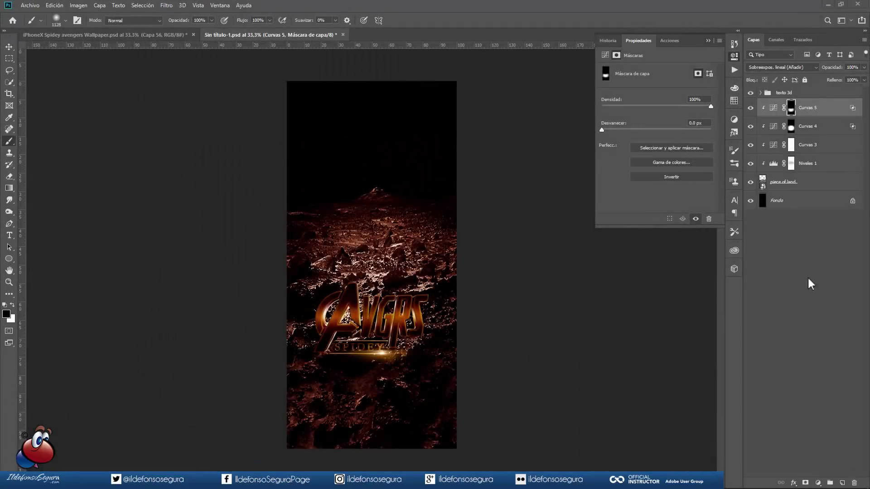
Step: Add a solid colour fill layer of 241600 above the topmost Curves layer and set its blend mode to Multiplicar
click(818, 482)
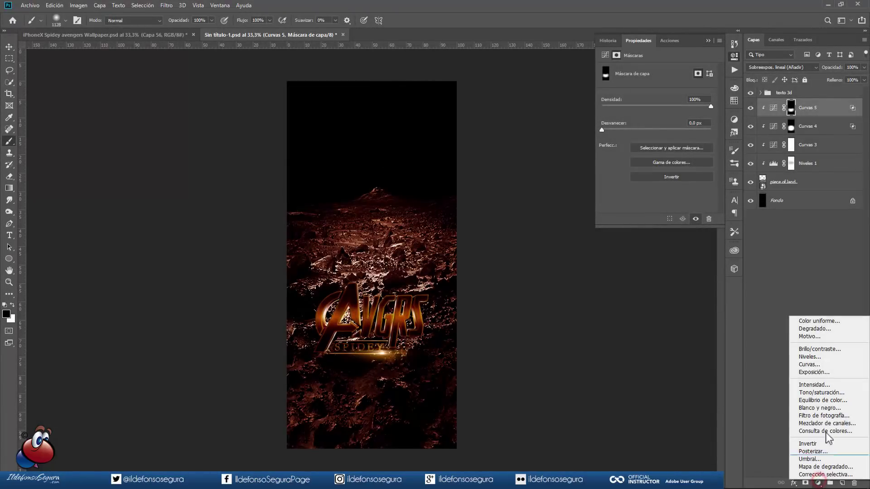
click(818, 320)
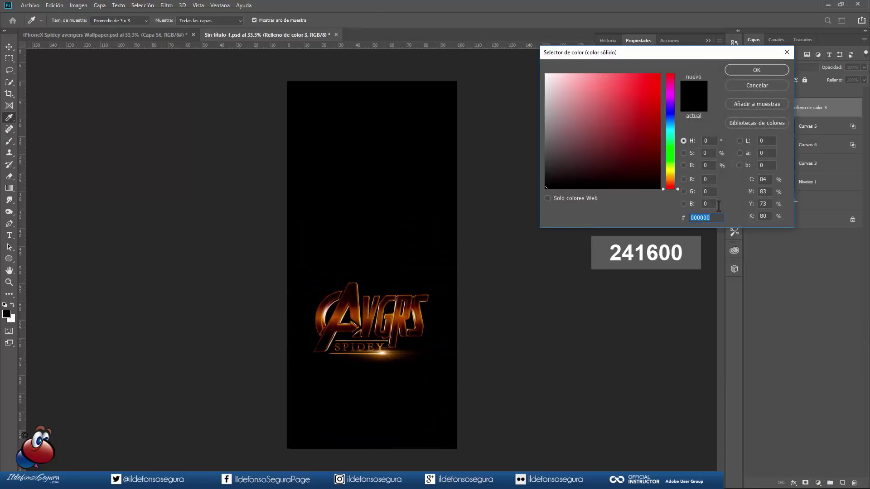
text(241600)
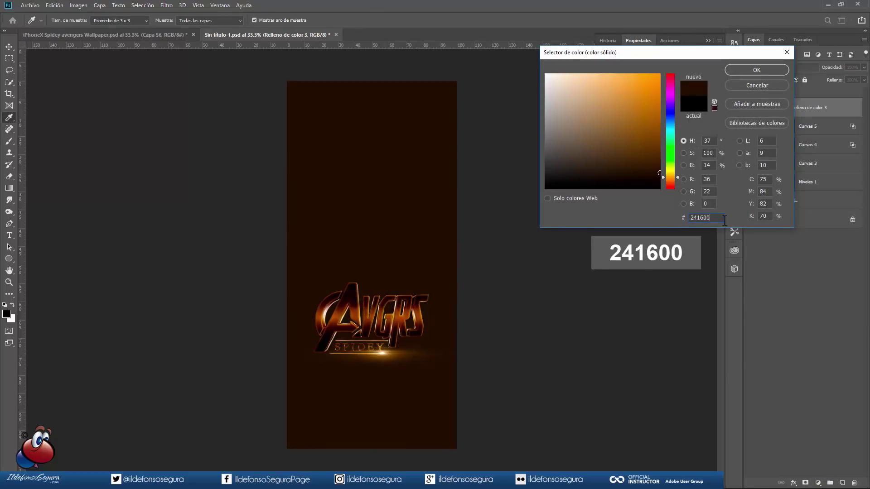
click(744, 71)
click(763, 69)
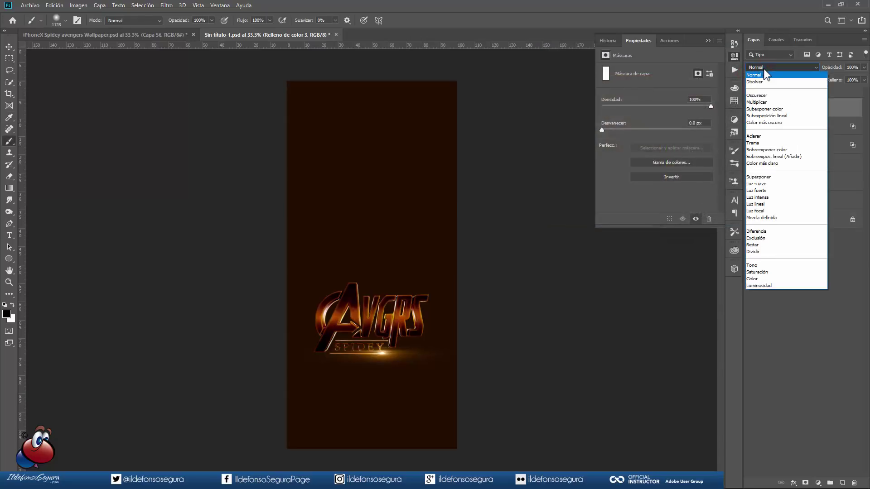
click(760, 103)
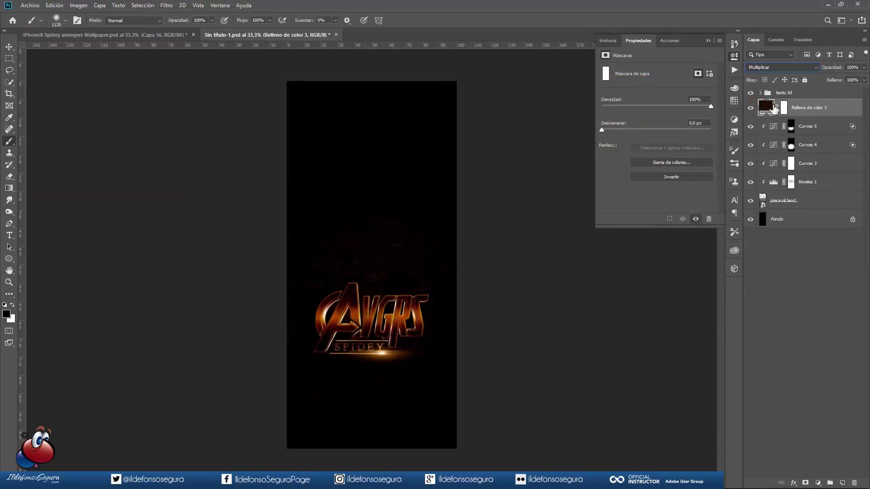
Step: Paint black on the colour fill's mask at the title with a soft round 1128 px brush at 0% hardness
click(783, 108)
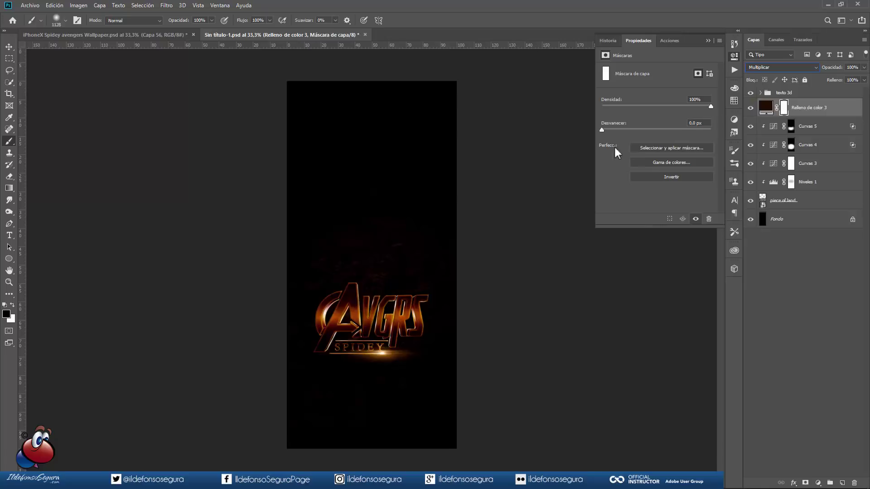
right_click(370, 178)
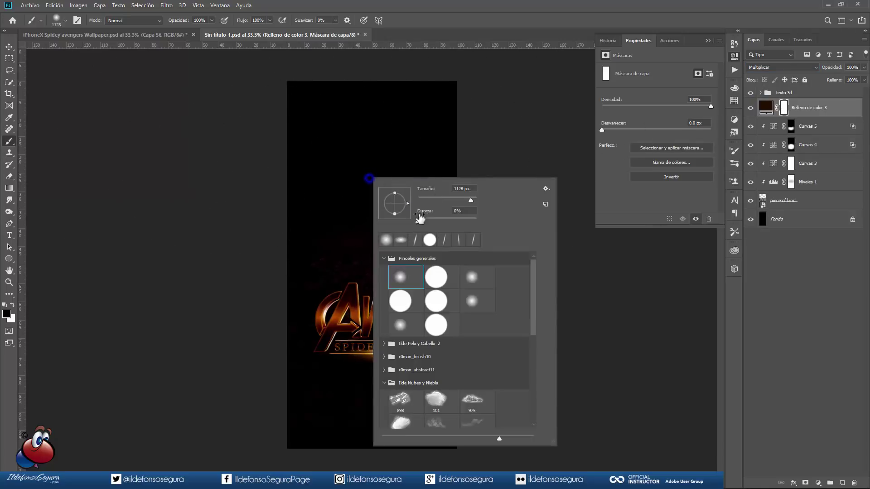
click(406, 278)
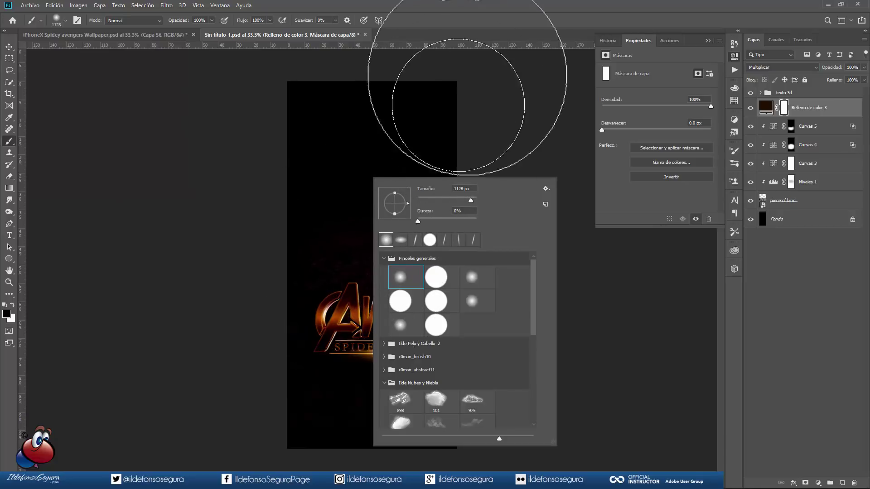
click(497, 20)
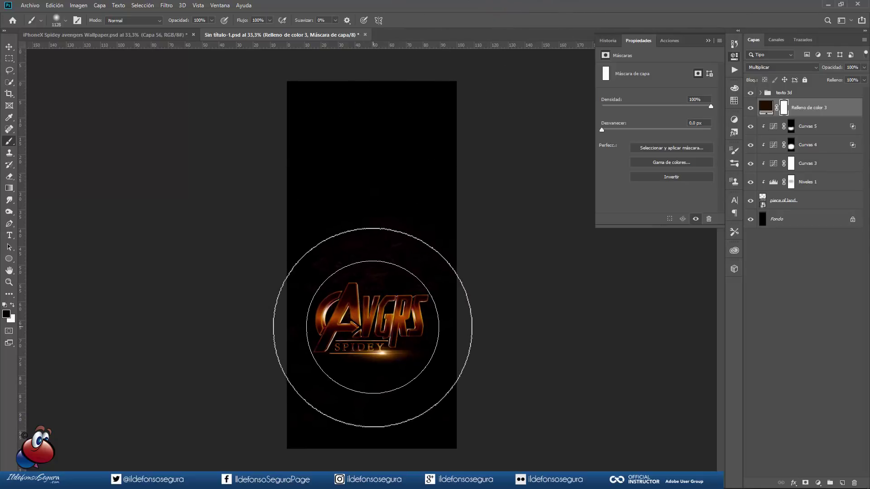
click(372, 330)
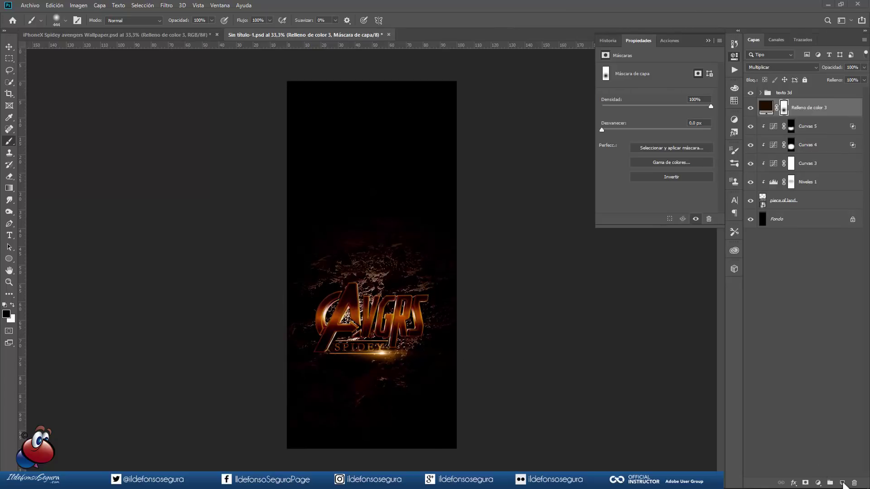
Step: Create a new layer above the colour fill and paint a soft 1000 px glow in ac7115 centred behind the title
click(843, 483)
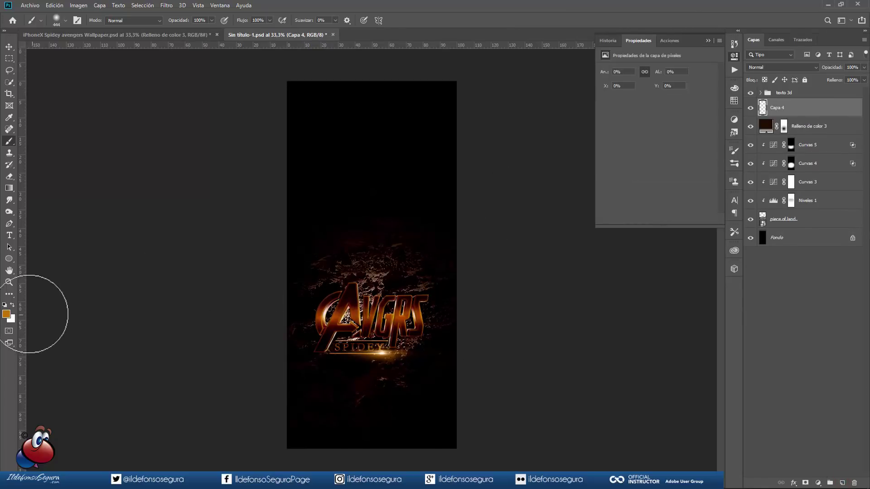
click(6, 314)
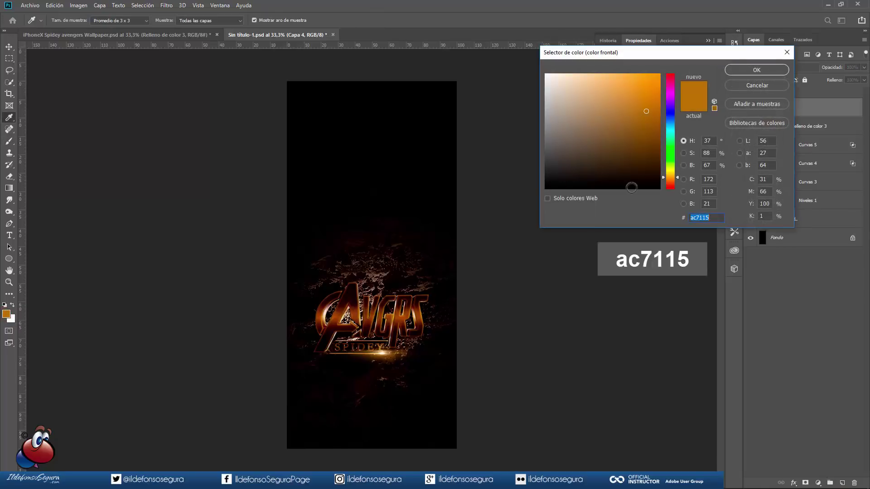
click(756, 70)
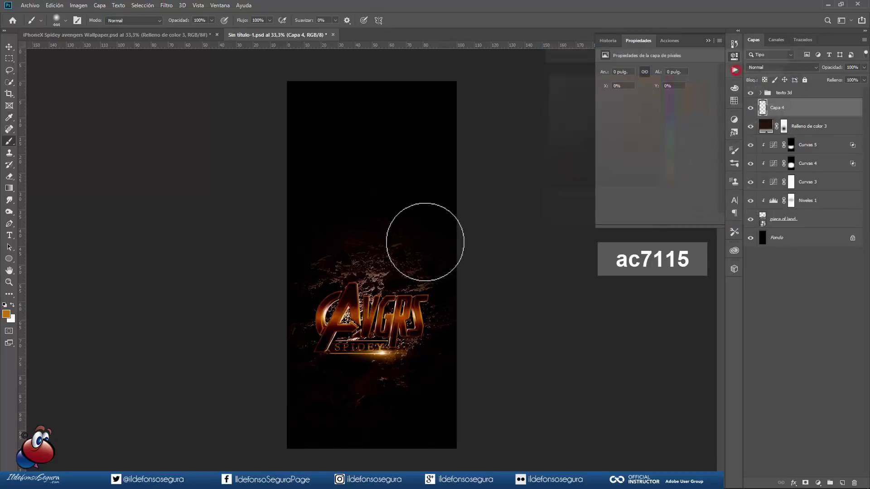
mouse_move(361, 291)
mouse_down()
mouse_move(393, 289)
mouse_move(376, 318)
mouse_up()
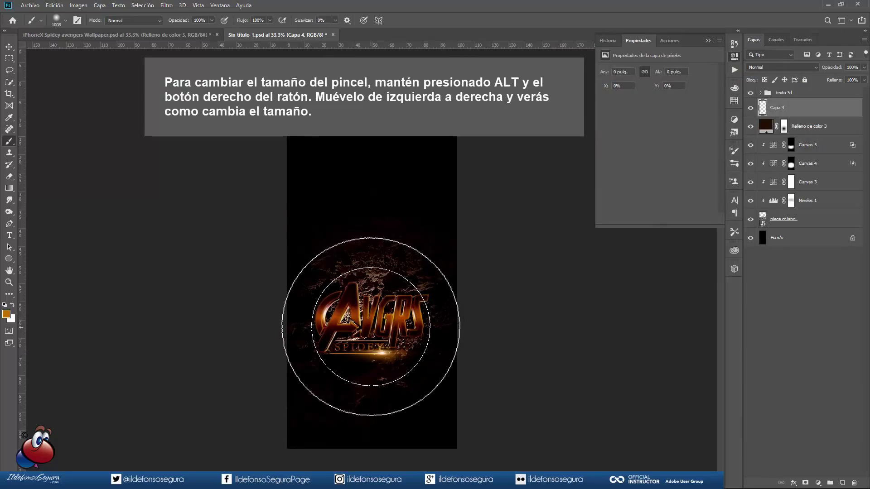
click(367, 324)
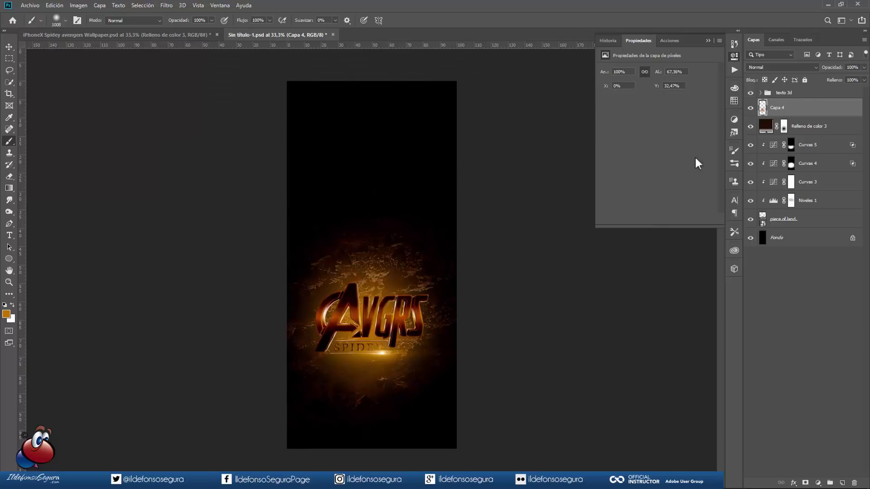
Step: Add a mask to the glow layer and render Nubes on it, followed by Nubes de diferencia applied twice
click(805, 483)
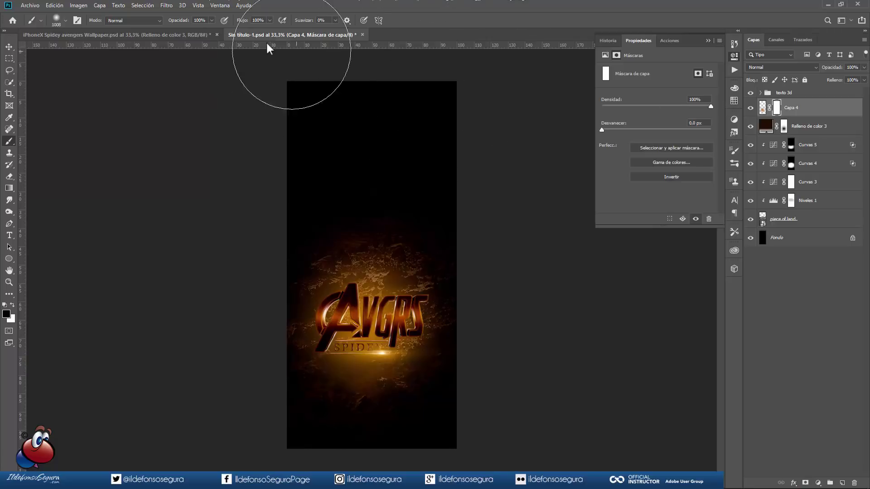
click(167, 6)
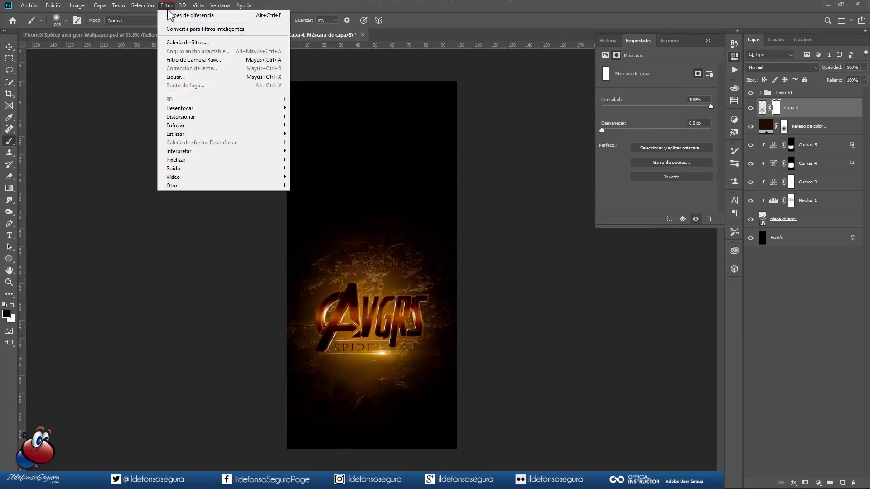
mouse_move(174, 150)
click(317, 208)
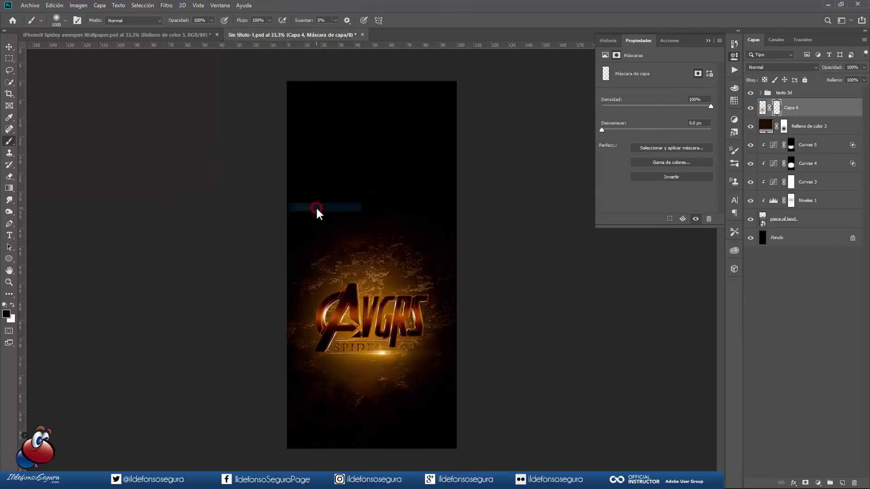
click(166, 6)
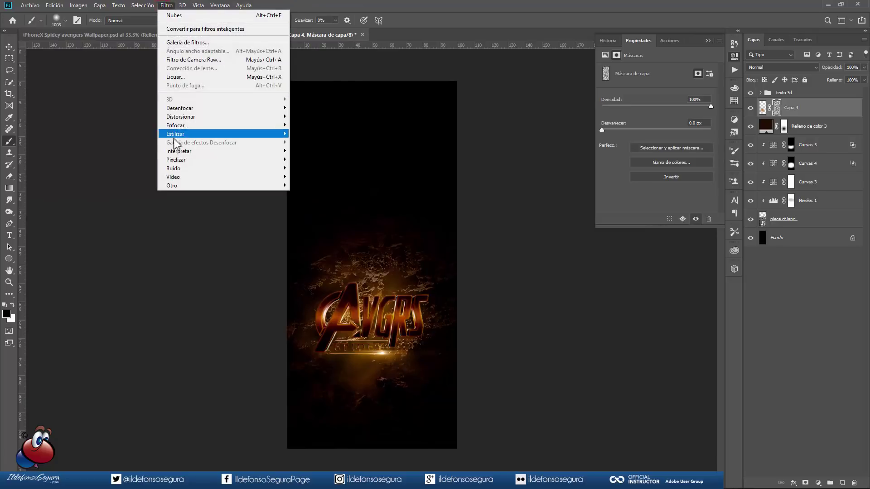
mouse_move(181, 151)
click(327, 216)
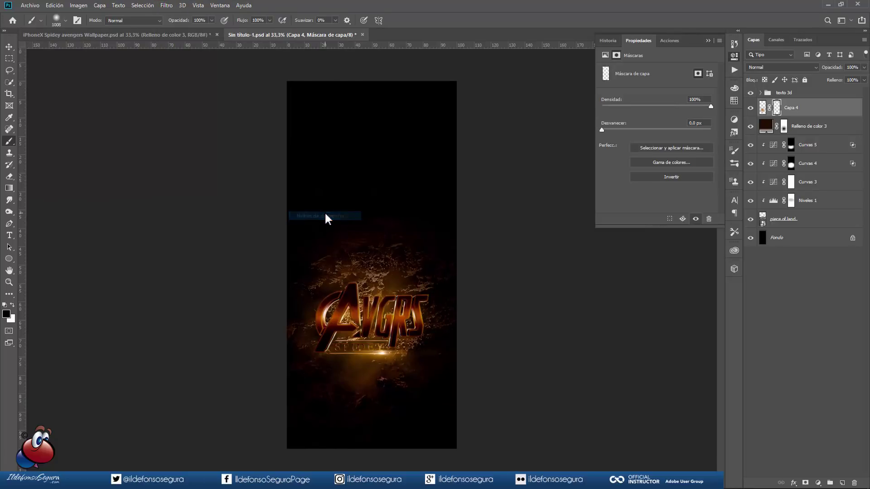
click(170, 6)
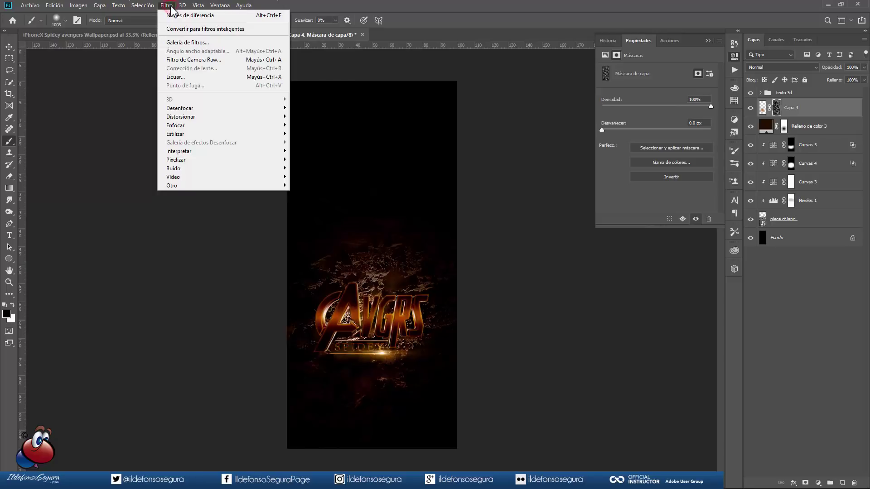
click(176, 15)
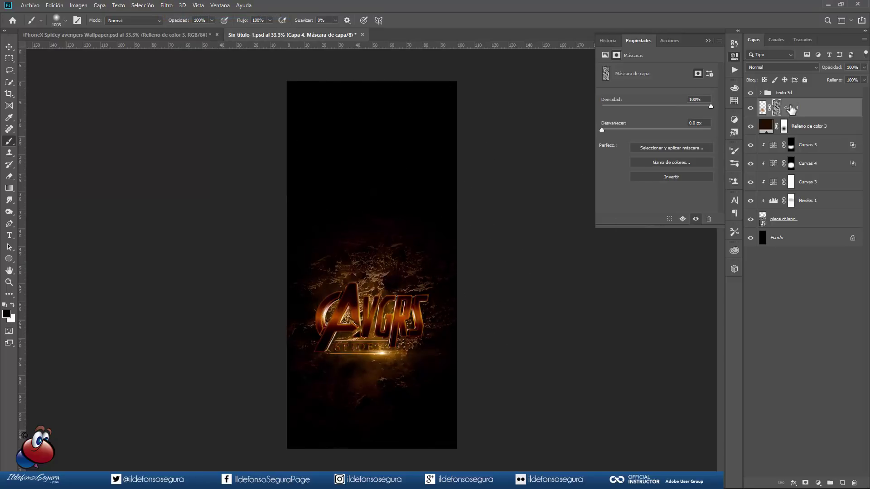
Step: Set the masked glow layer to Sobreexpos. lineal (Añadir) mode at 60% opacity
click(792, 67)
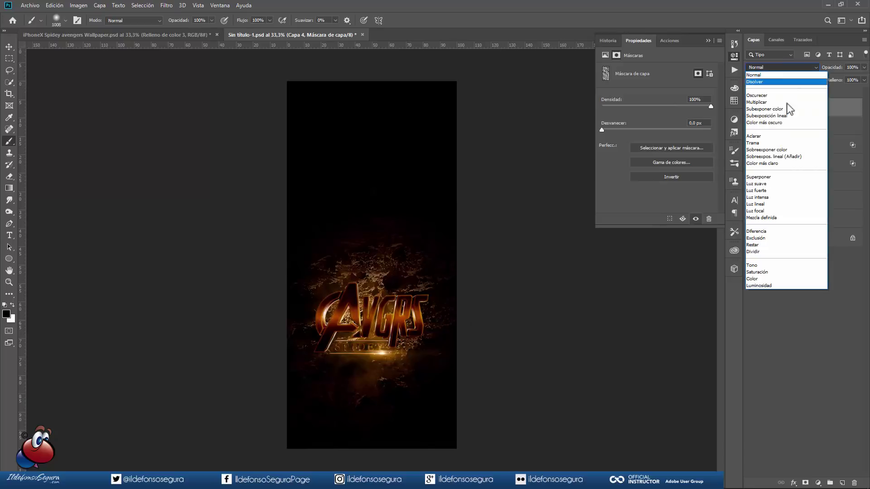
click(783, 156)
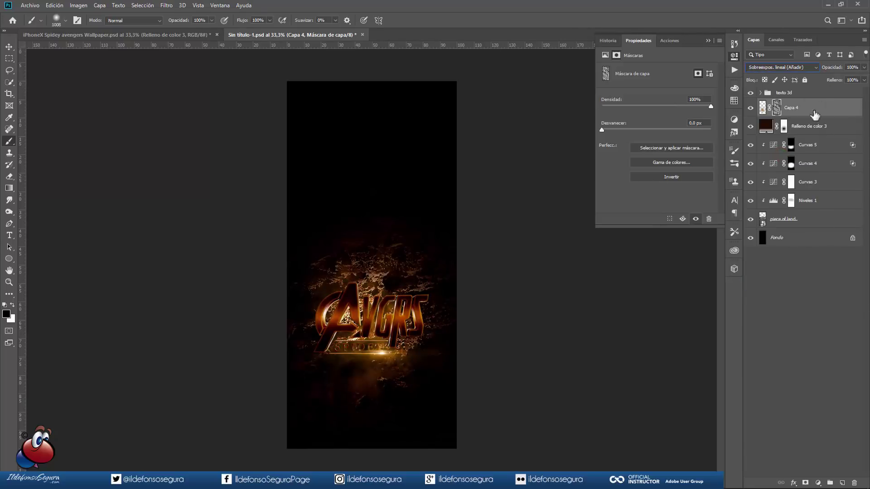
click(848, 67)
text(60)
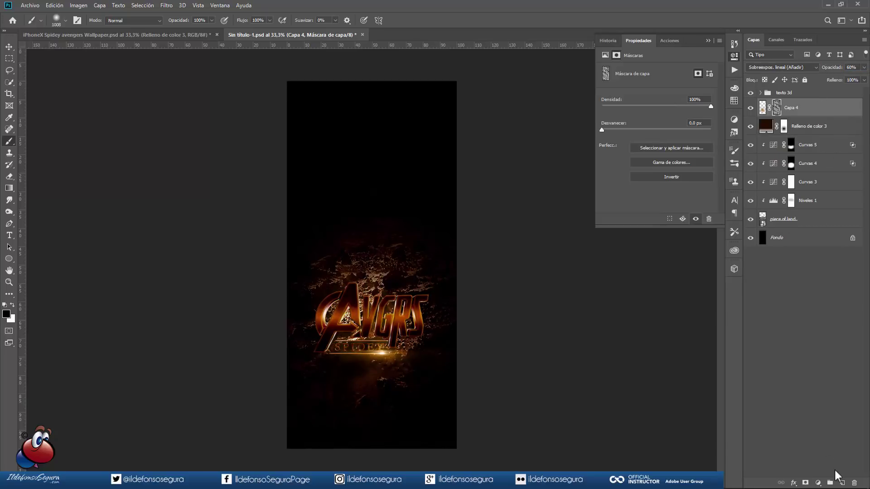
Step: Paint a smaller ac7115 glow behind the title on a new layer, set to Sobreexpos. lineal (Añadir) at 60% opacity
click(842, 482)
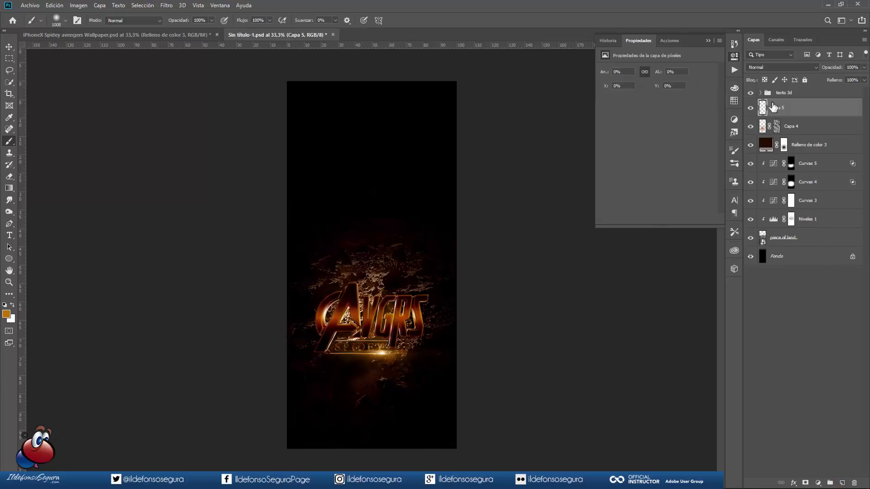
mouse_move(381, 301)
mouse_down()
mouse_move(364, 296)
mouse_move(362, 308)
mouse_up()
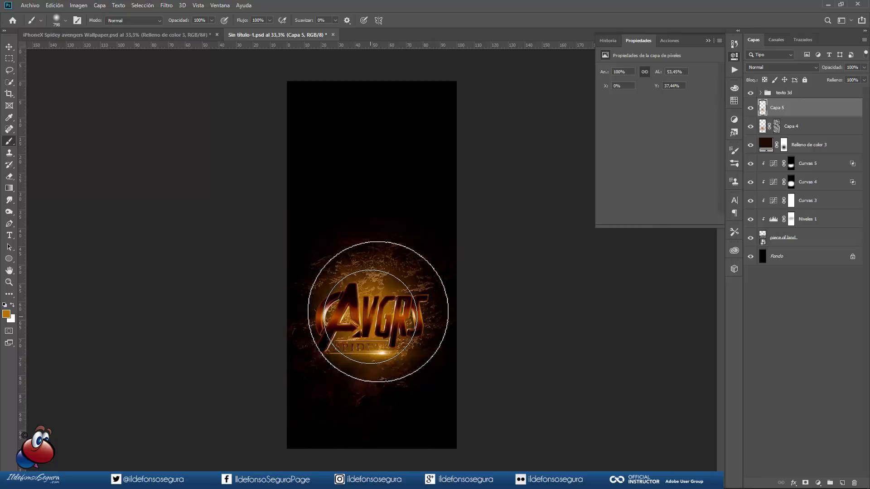
click(792, 66)
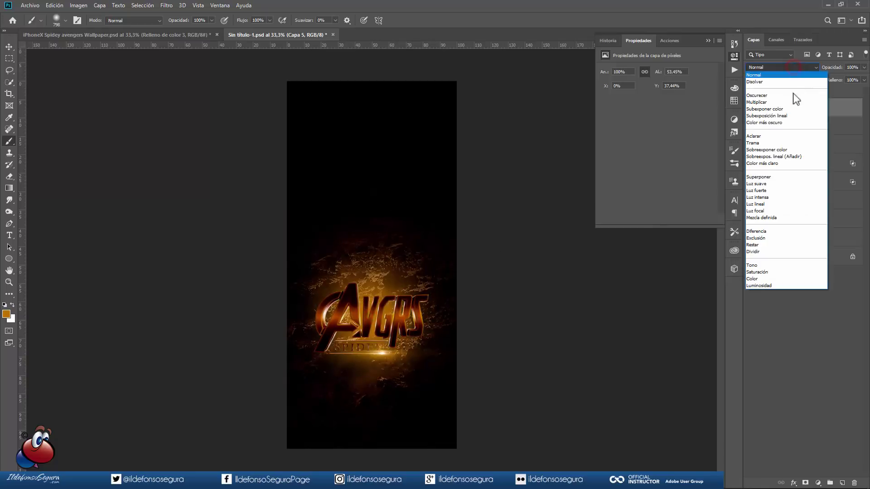
click(780, 157)
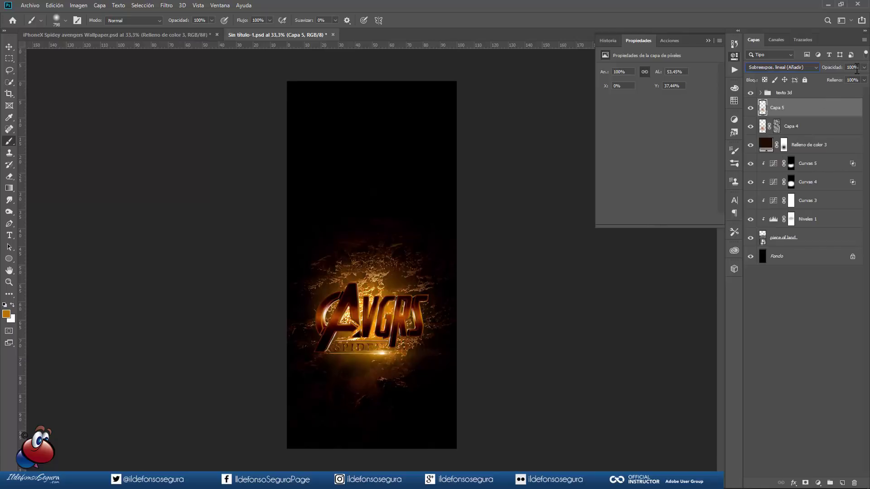
text(60)
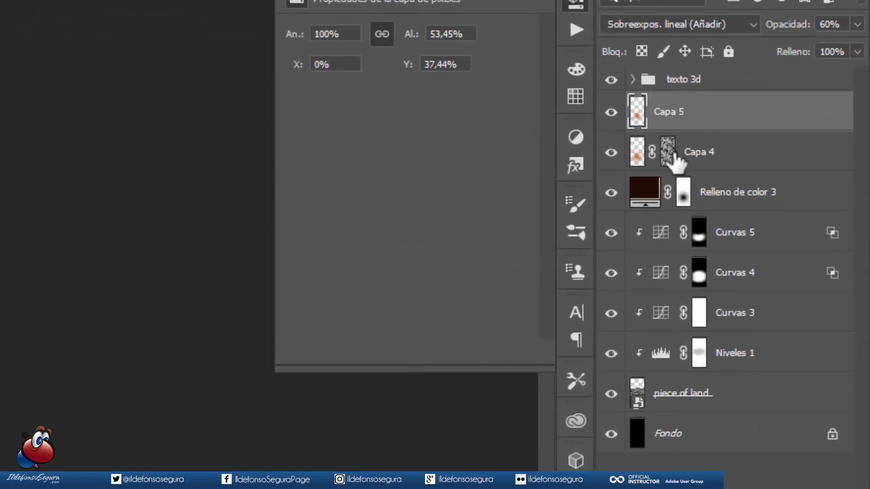
Step: Copy the cloud mask from Capa 4 onto Capa 5 and toggle Capa 5's visibility to compare the effect
alt+click(718, 139)
drag(668, 155, 669, 119)
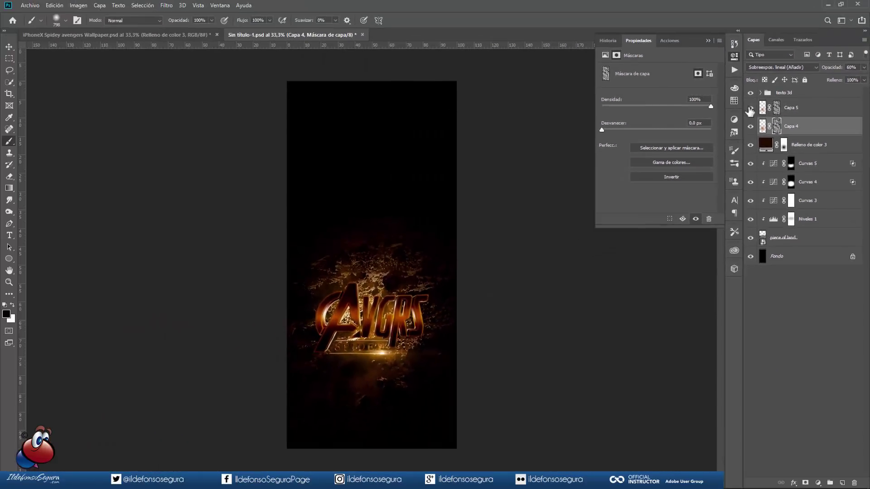
click(611, 112)
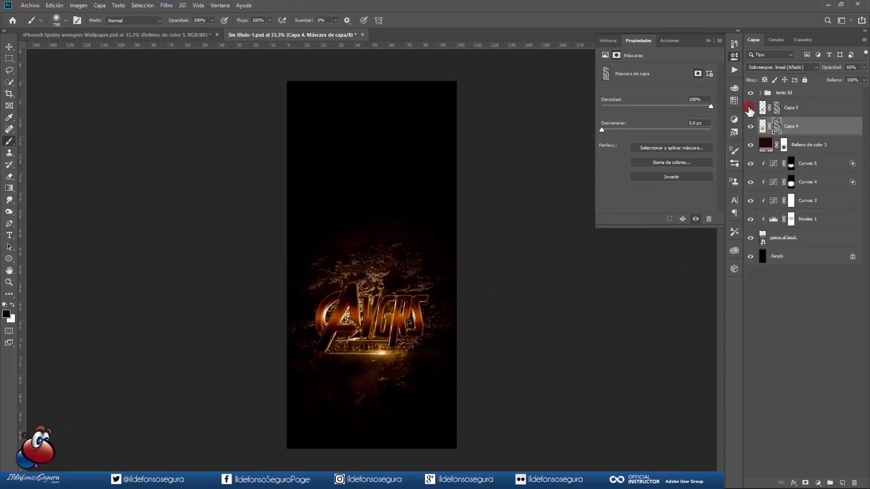
click(749, 109)
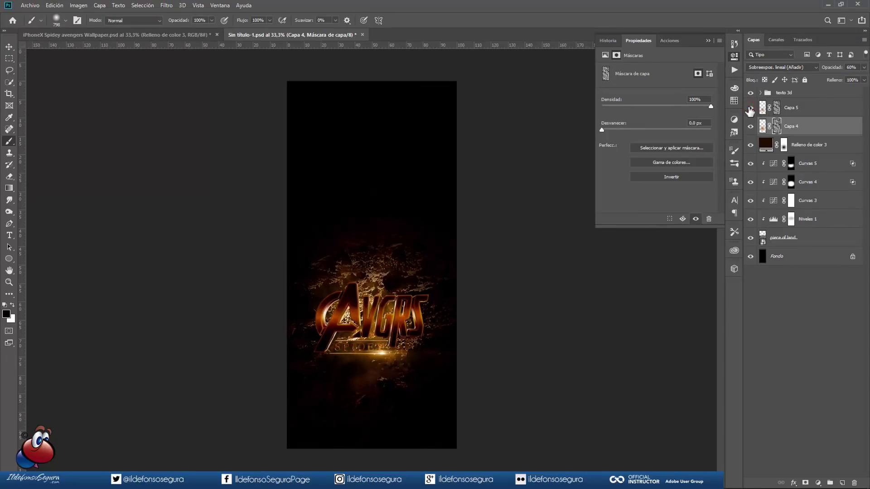
Step: Duplicate the masked Capa 5 glow layer and set the copy's opacity to 100%
click(792, 111)
key(ctrl+j)
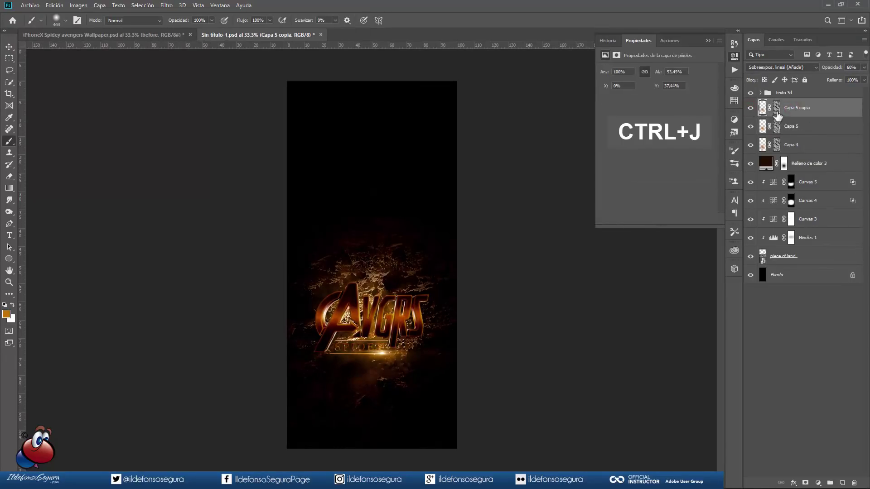
drag(831, 67, 866, 89)
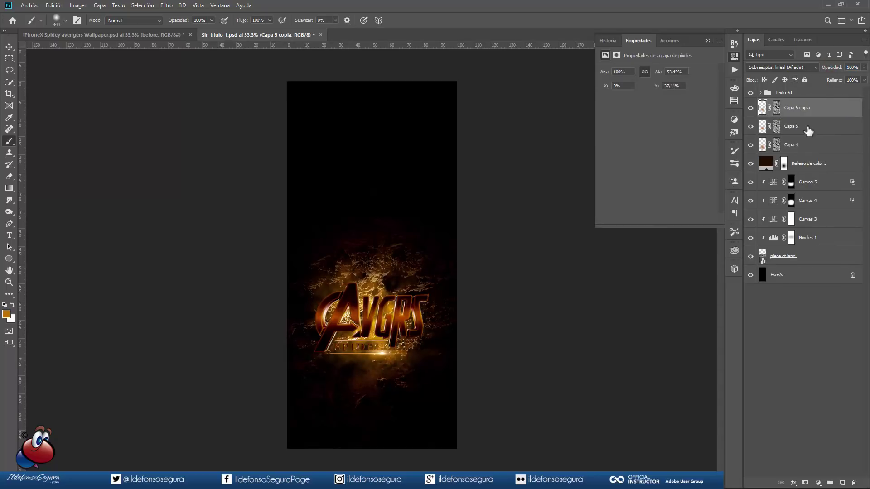
Step: Unlink Capa 5 copia's glow from its mask and scale only the glow down to about 71% around its centre
click(769, 107)
key(ctrl+t)
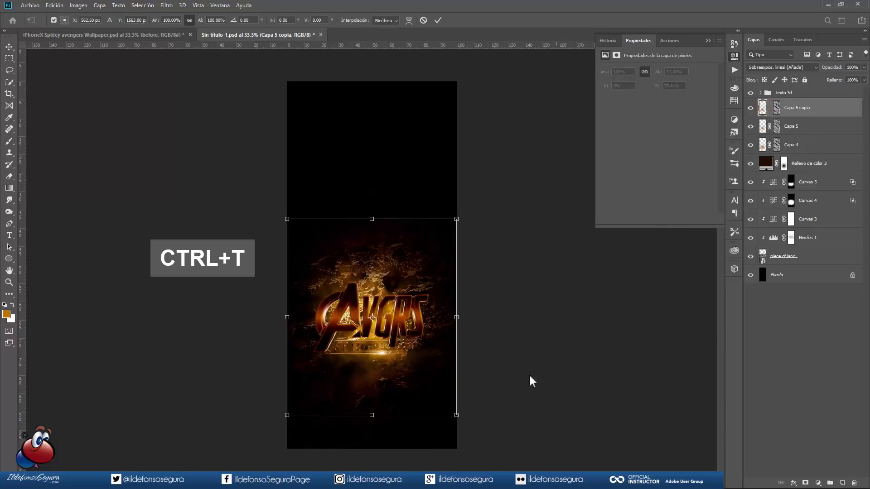
drag(459, 415, 431, 388)
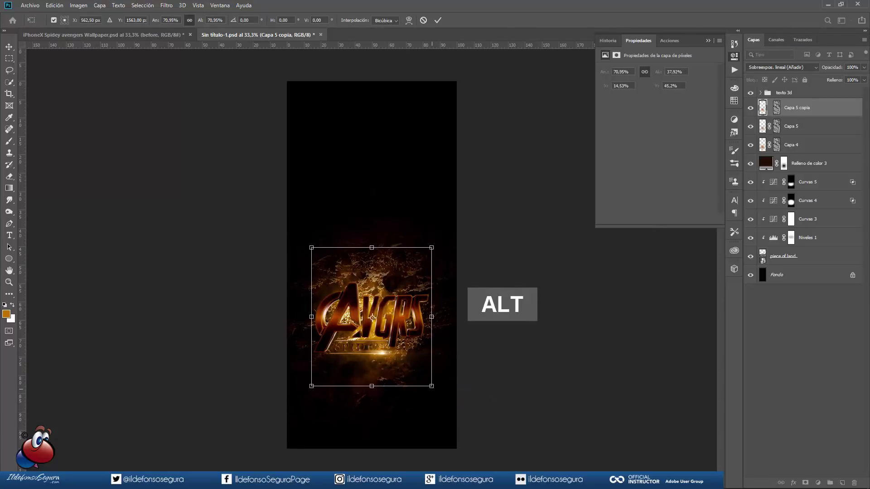
click(441, 22)
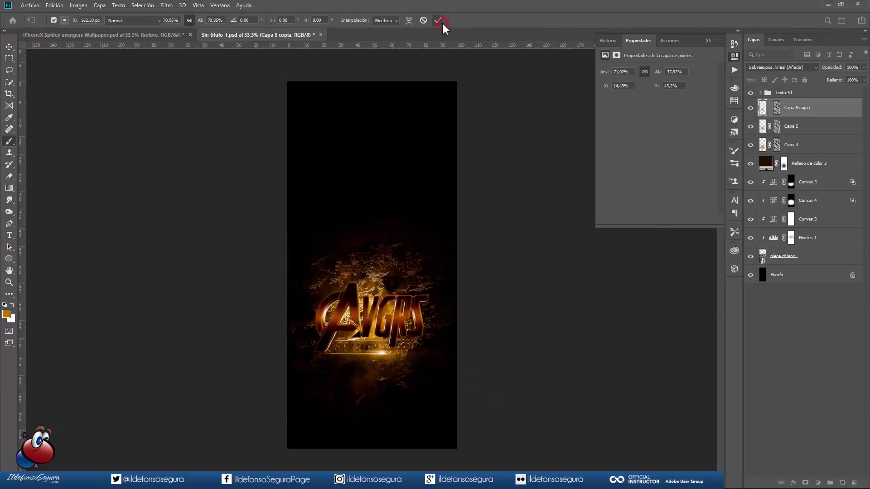
Step: Add a solid colour fill of ff0000 above Capa 5 and clip it to that layer with a clipping mask
click(791, 129)
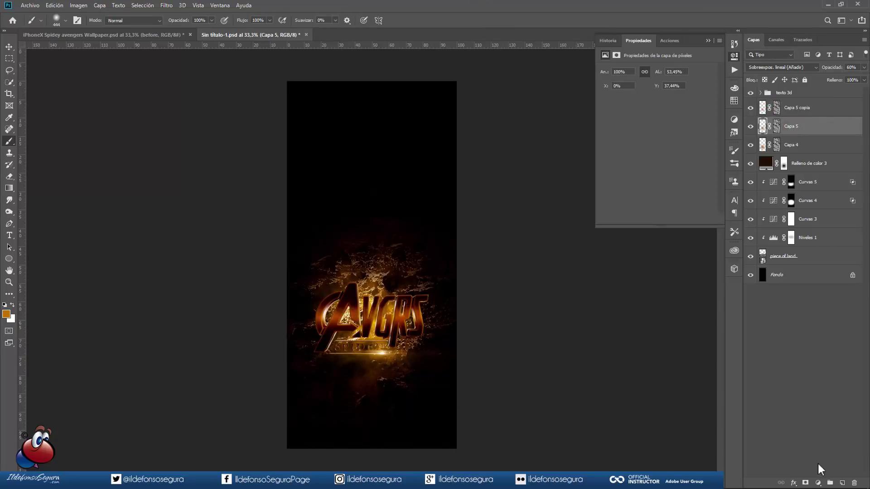
click(818, 482)
click(813, 319)
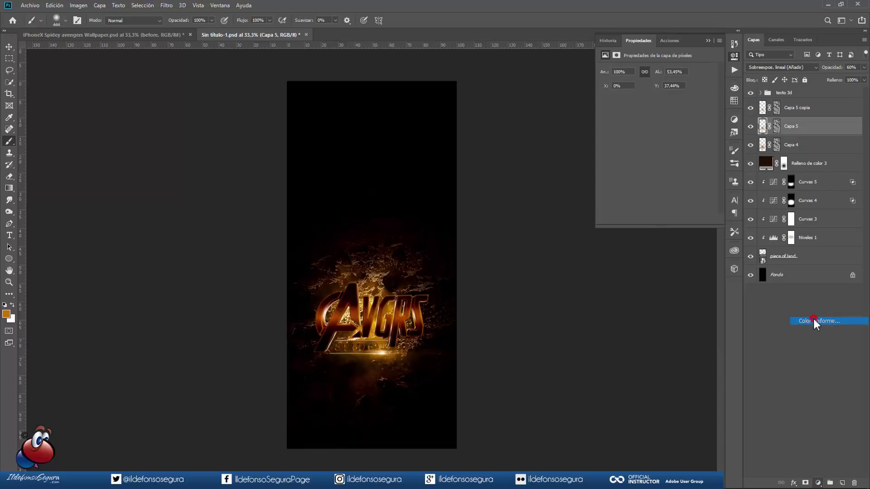
drag(662, 175, 662, 189)
drag(646, 93, 681, 57)
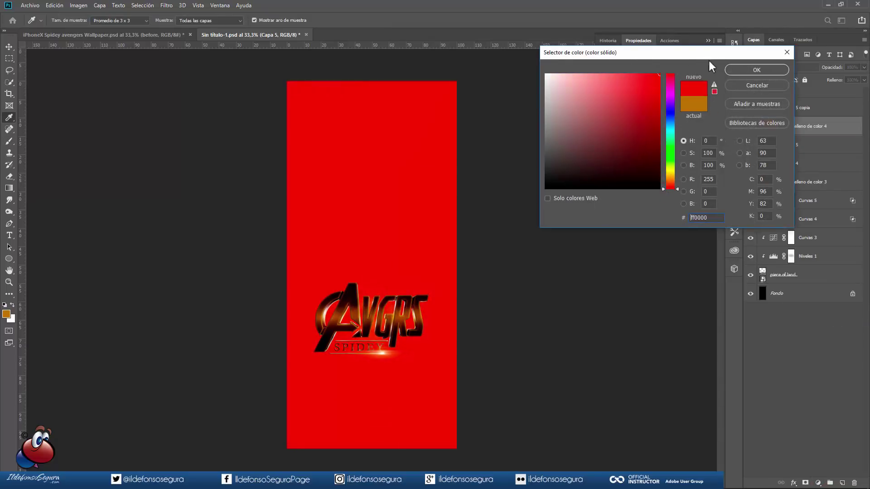
click(740, 68)
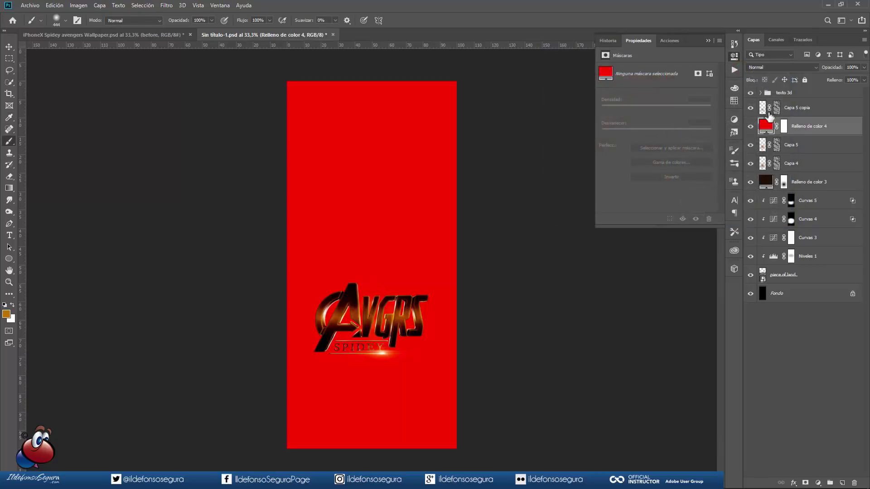
right_click(809, 127)
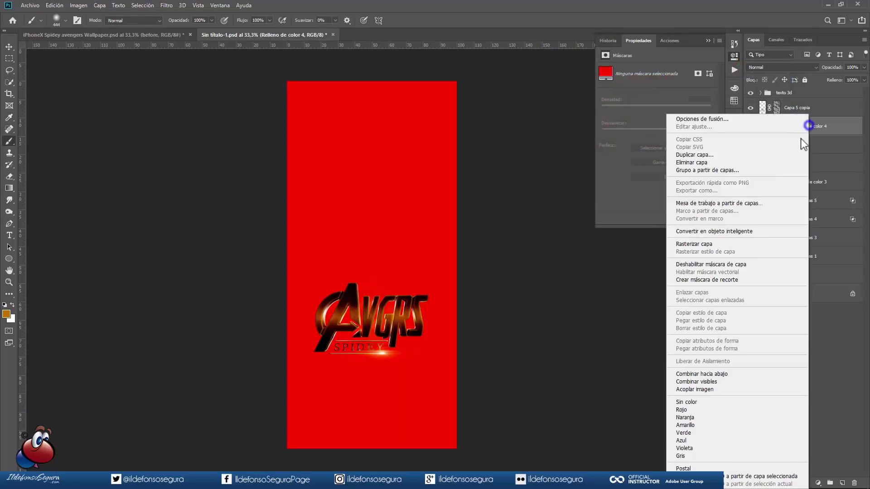
click(726, 279)
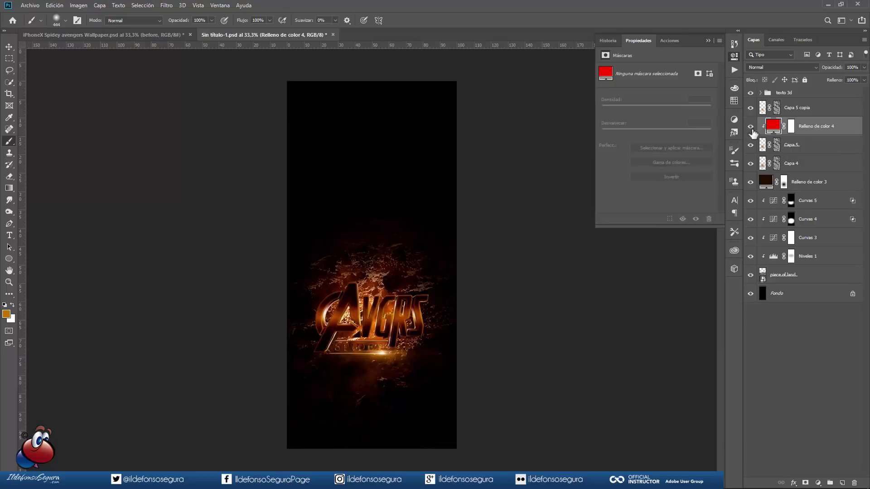
Step: Paint a soft ffdd8f glow behind the title on a new layer above Capa 5 copia, set to Sobreexpos. lineal (Añadir)
click(795, 109)
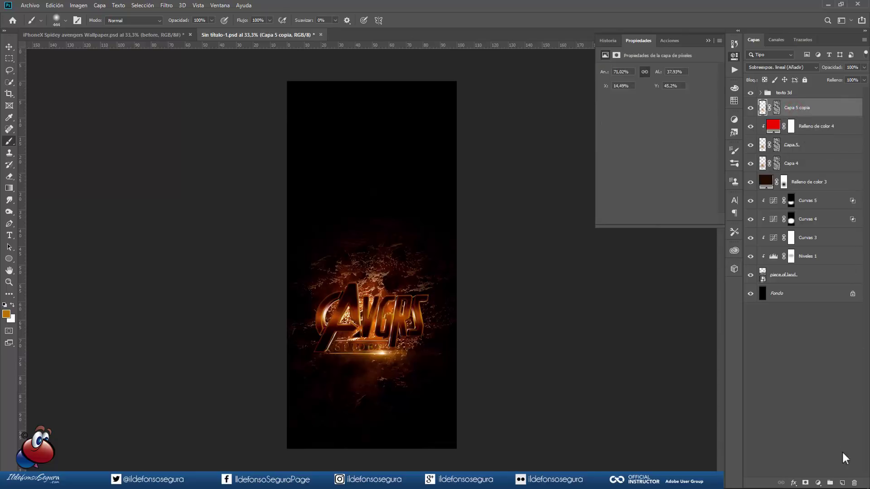
click(842, 483)
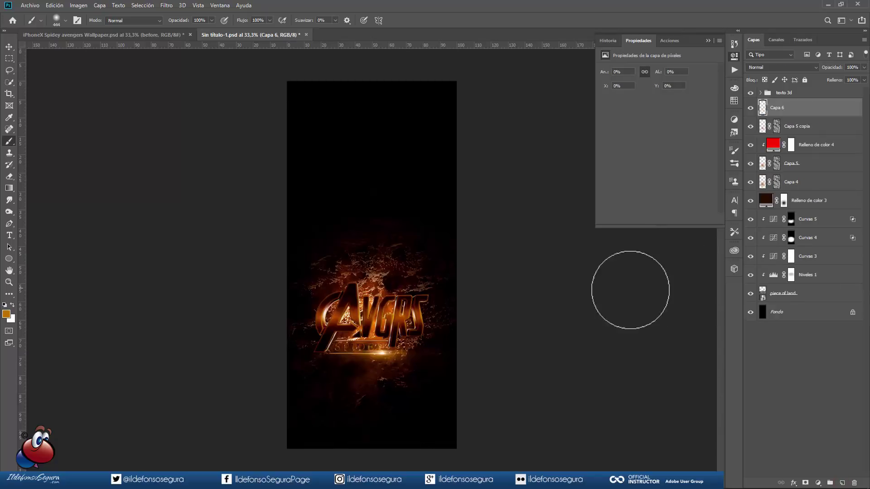
click(6, 313)
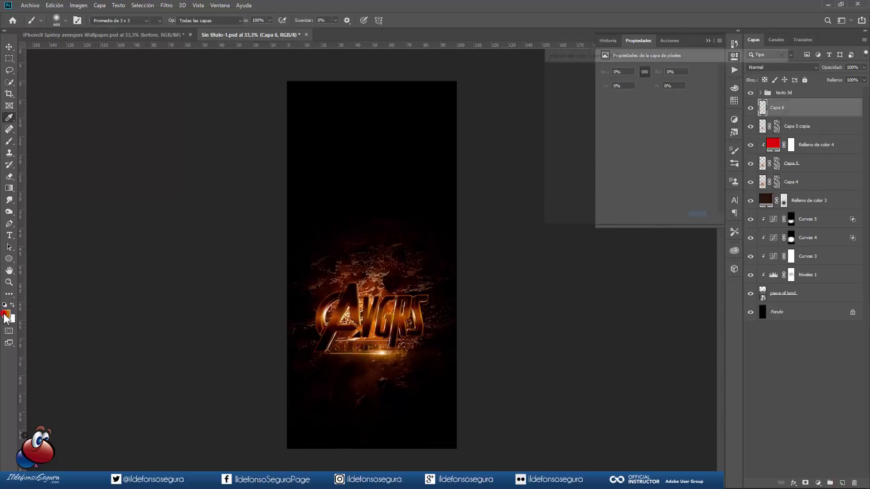
text(ffdd8f)
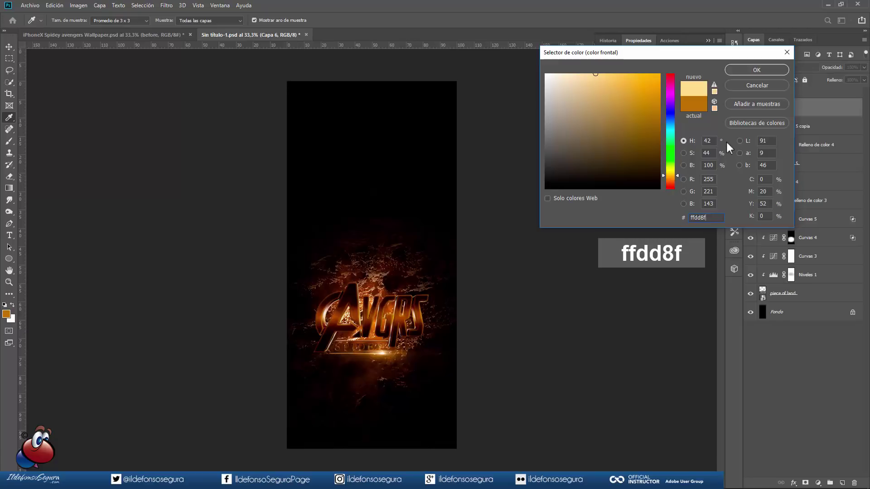
click(753, 70)
drag(369, 306, 381, 306)
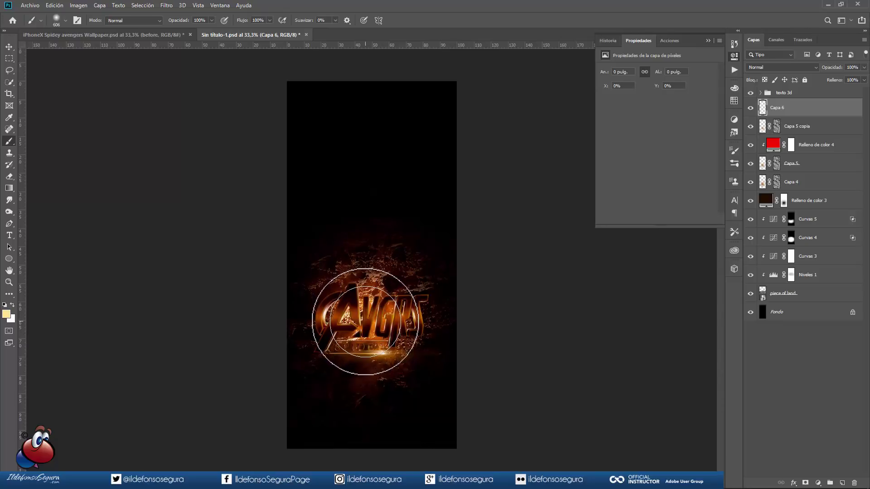
click(366, 323)
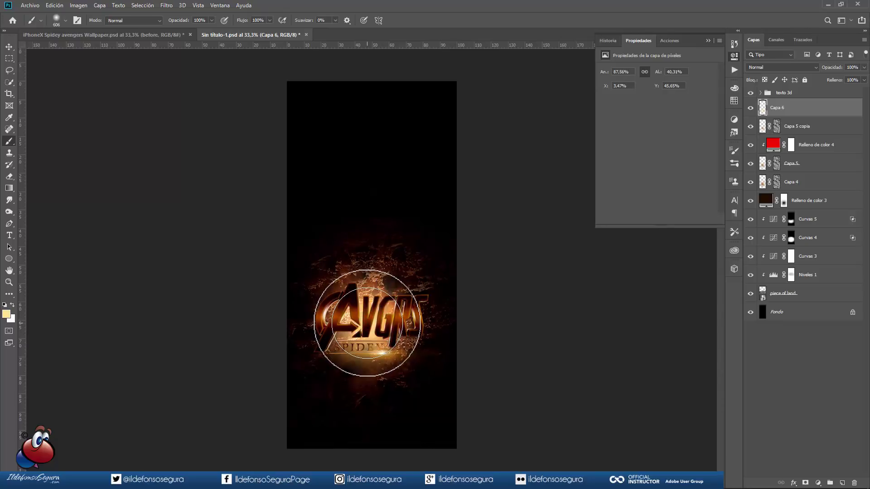
click(784, 66)
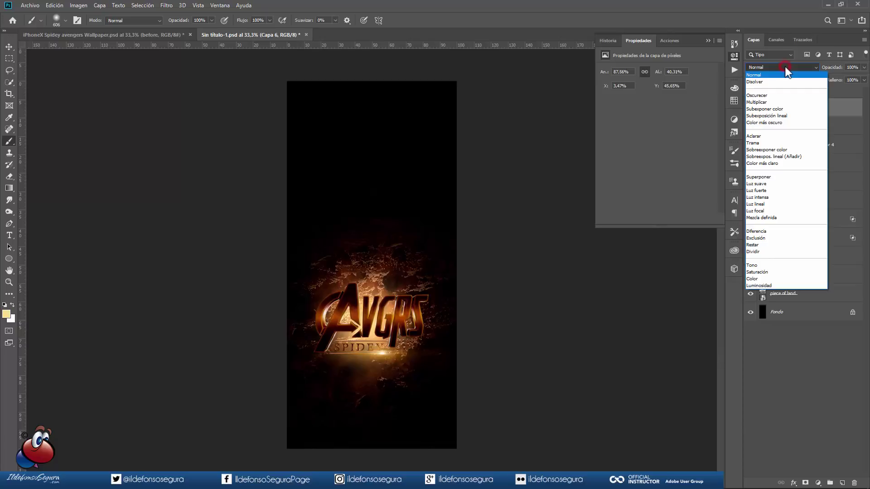
click(782, 151)
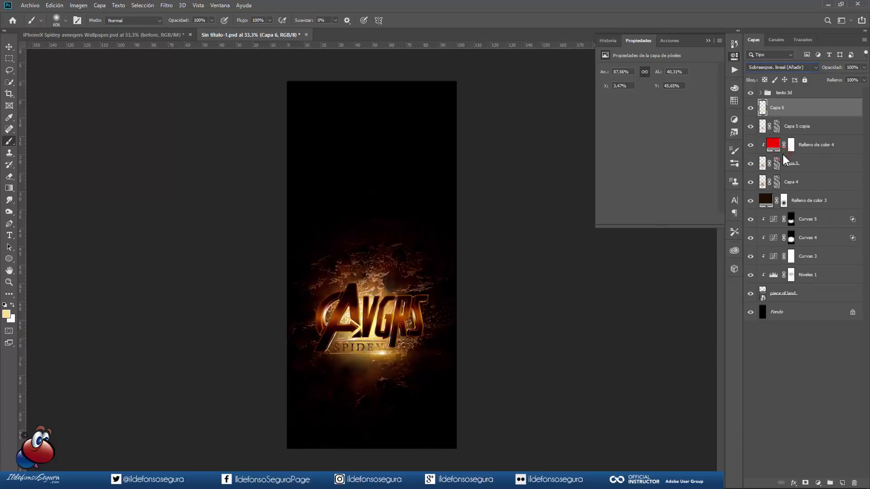
Step: Stretch the Capa 6 glow into a thin horizontal streak, about 147.5% wide and 14% high, around its centre
key(ctrl+t)
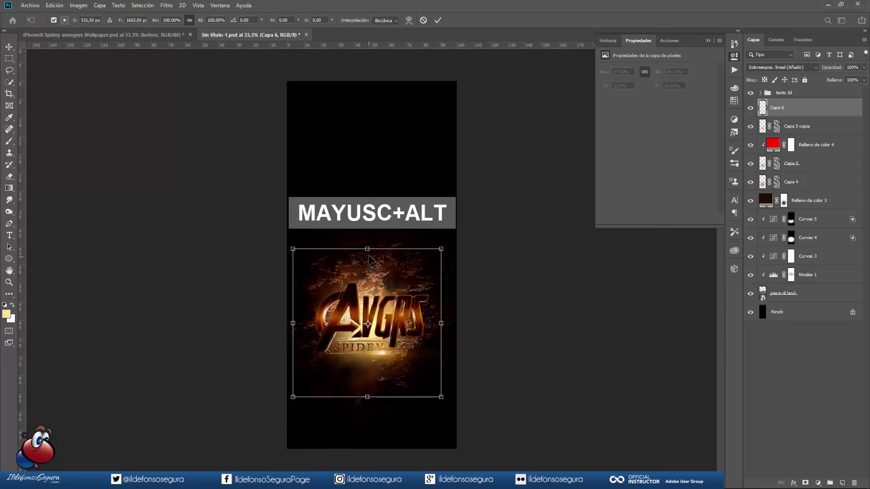
drag(367, 249, 367, 309)
drag(442, 324, 479, 325)
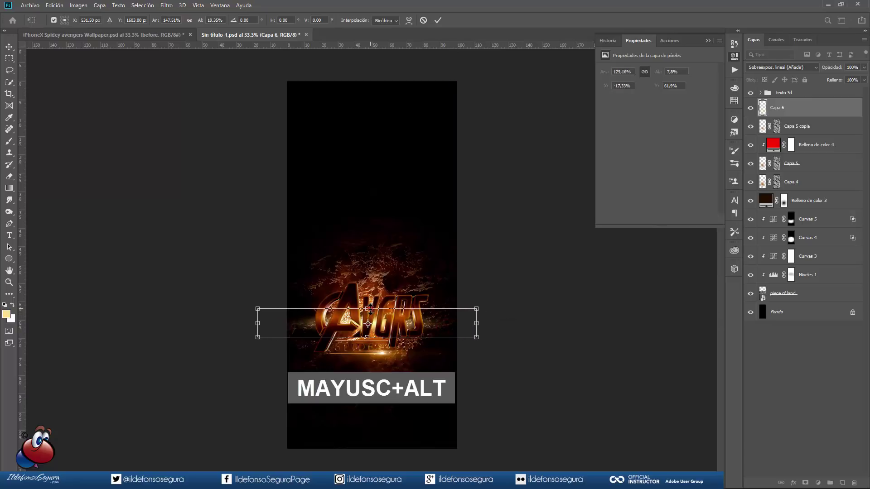
drag(370, 309, 370, 312)
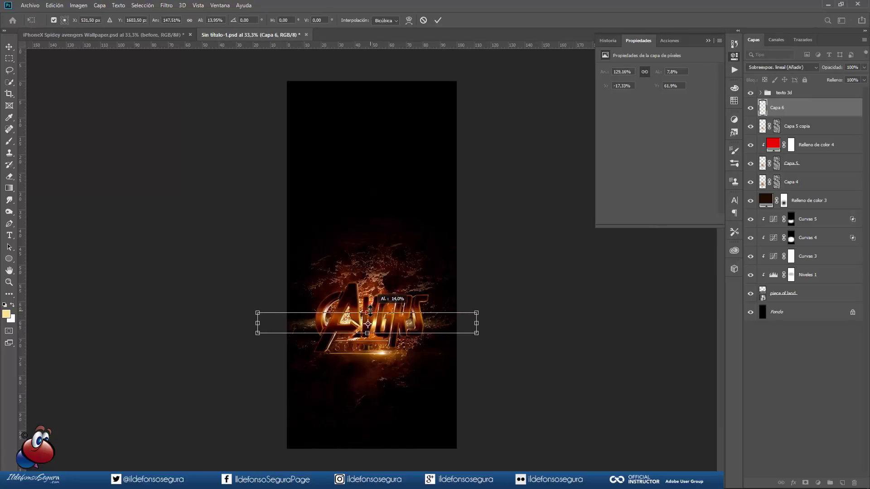
click(437, 20)
Step: Paint a smaller ffdd8f glow spot at the streak's centre on Capa 6 with a soft brush of about 372 px
key(b)
drag(369, 312, 353, 320)
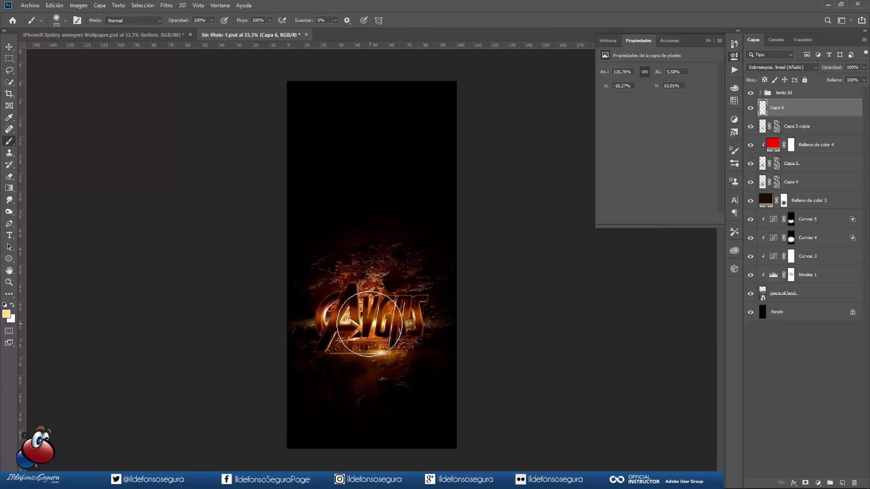
click(369, 324)
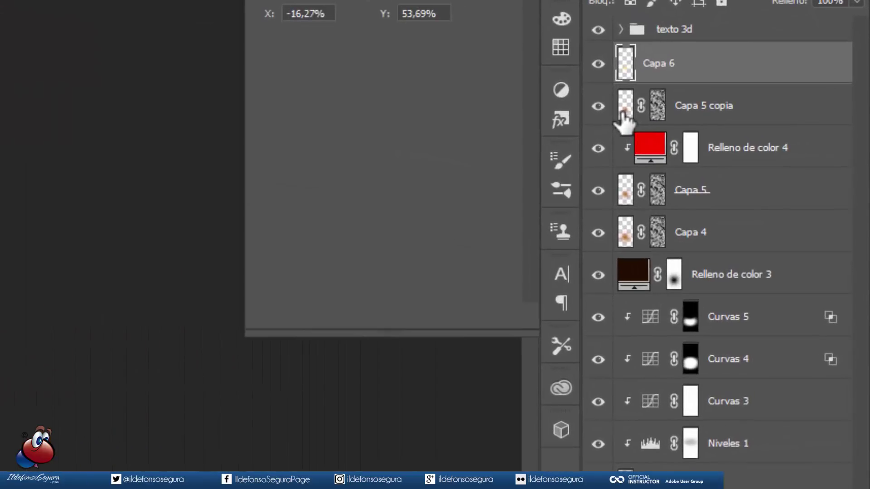
Step: Duplicate Capa 5 copia, remove the copy's layer mask, set it to Trama mode and toggle its visibility to compare
click(761, 128)
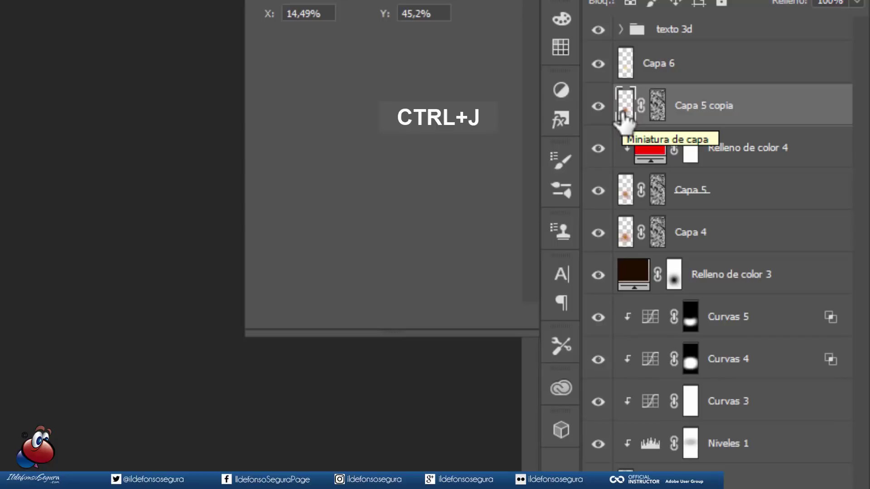
key(ctrl+j)
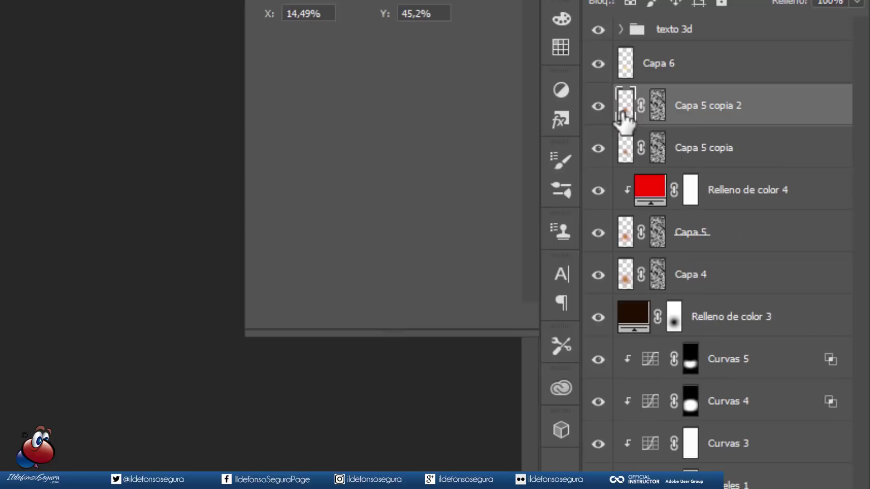
right_click(659, 115)
click(634, 149)
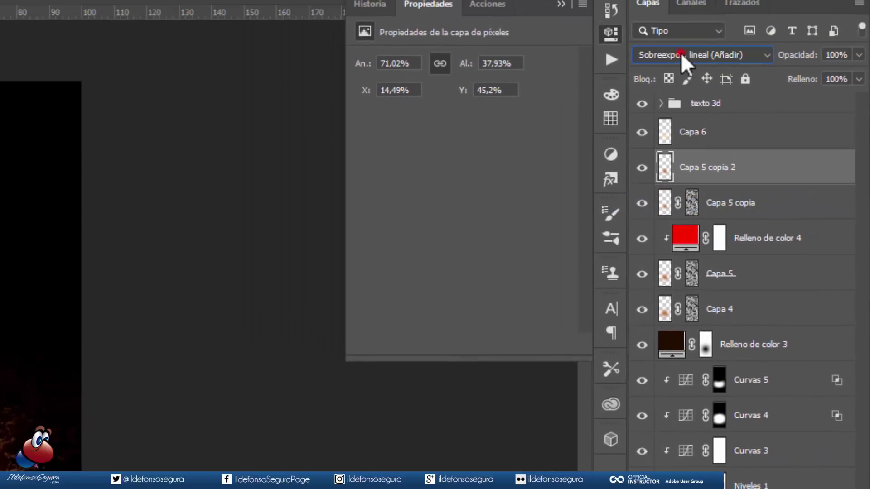
click(680, 53)
click(662, 201)
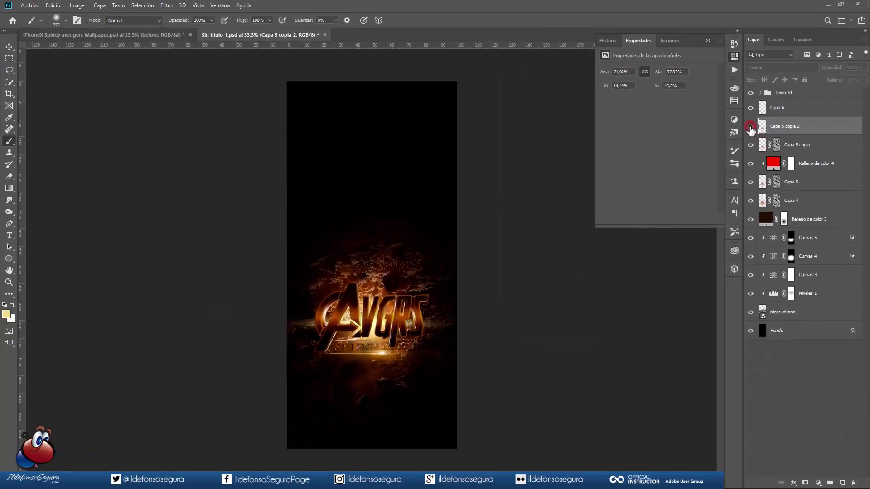
click(750, 127)
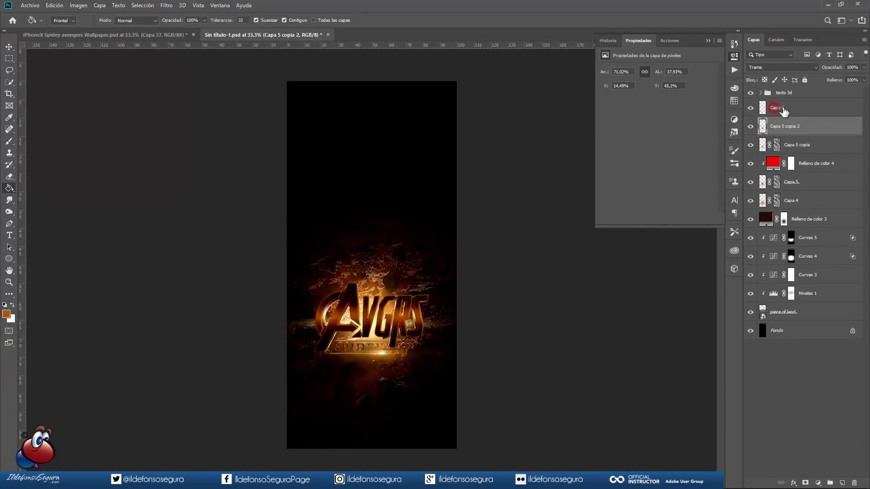
Step: Create a new layer above Capa 6 and load the TEXTO AVENGERS layer's outline from the texto 3d group as a selection
click(782, 109)
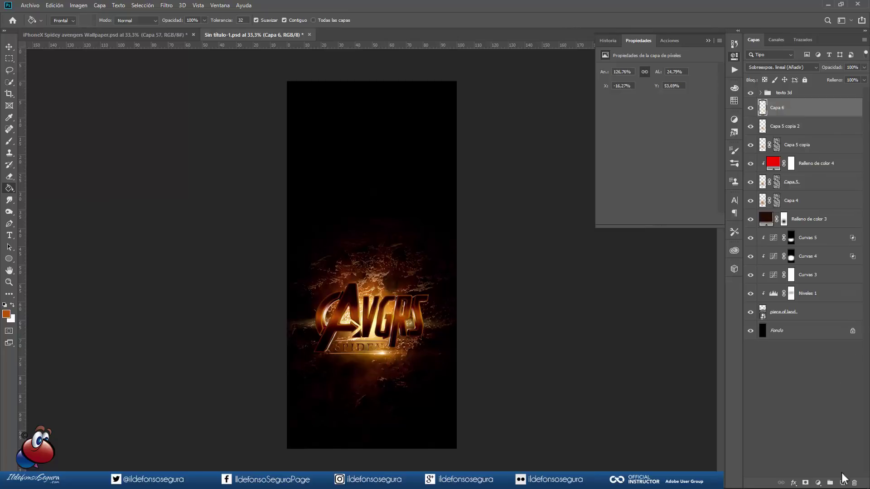
click(842, 483)
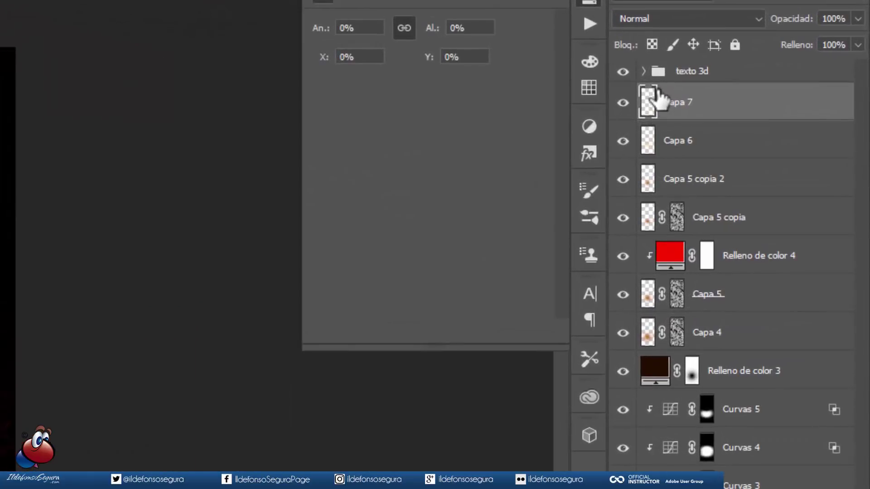
click(643, 72)
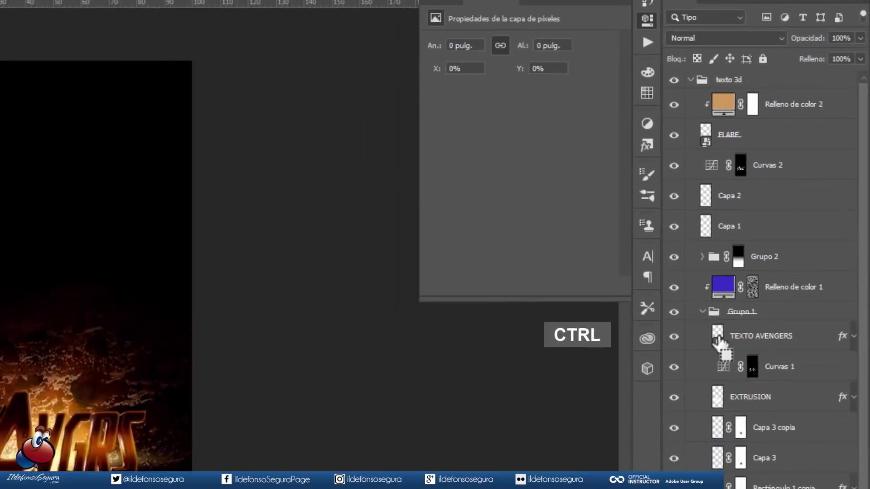
ctrl+click(680, 392)
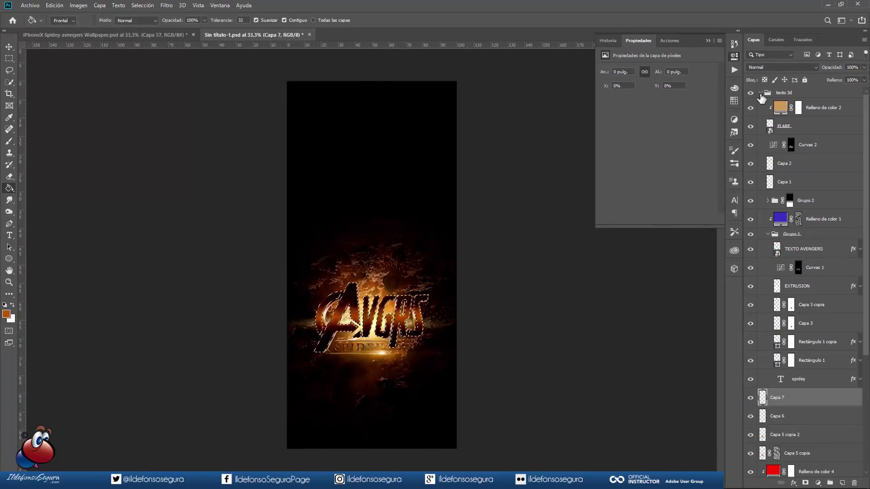
click(753, 91)
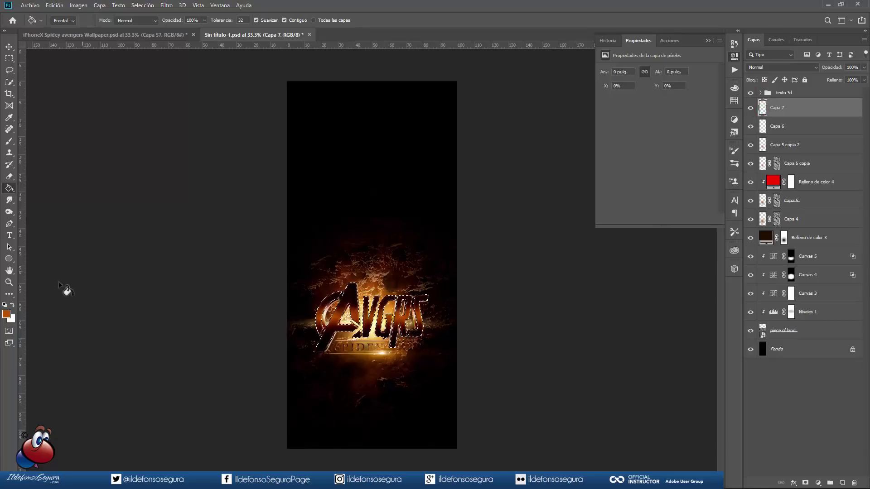
Step: Fill the title-shaped selection on Capa 7 with a4550b using the Paint Bucket
click(7, 313)
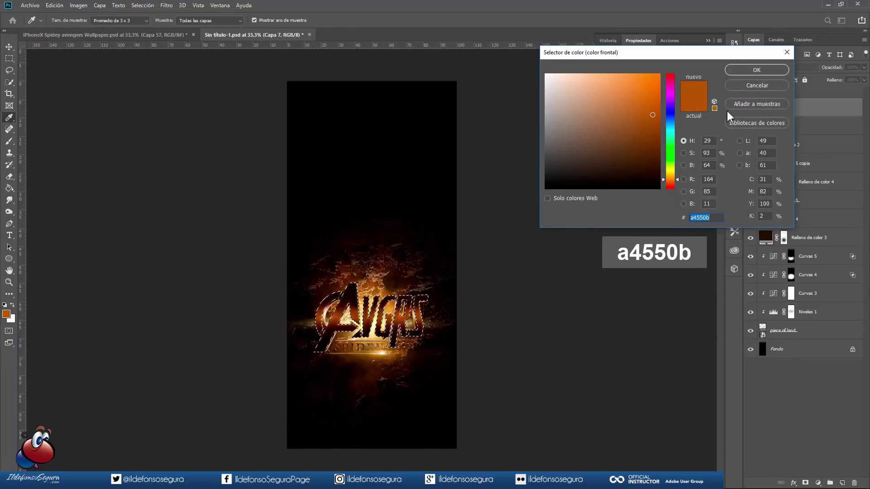
click(745, 69)
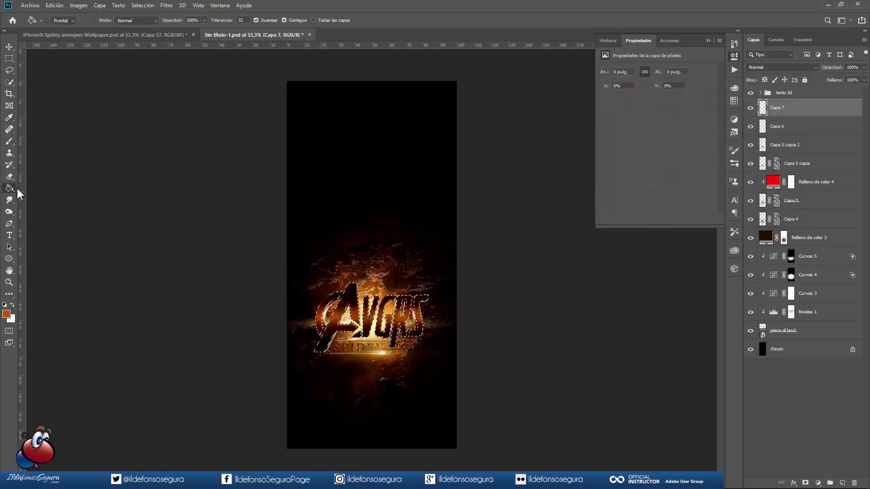
click(358, 328)
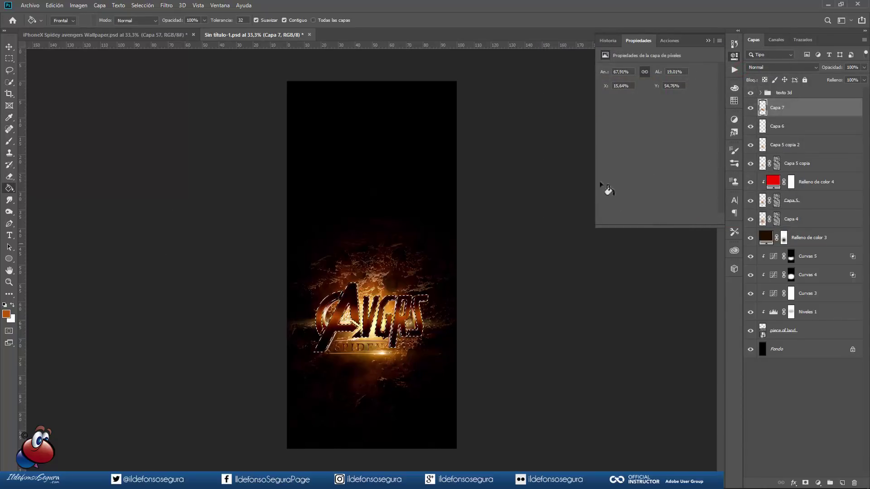
Step: Hide the texto 3d group, deselect the title outline and apply a Radial Blur to Capa 7 with amount 100, Zoom method and Buena quality
click(750, 92)
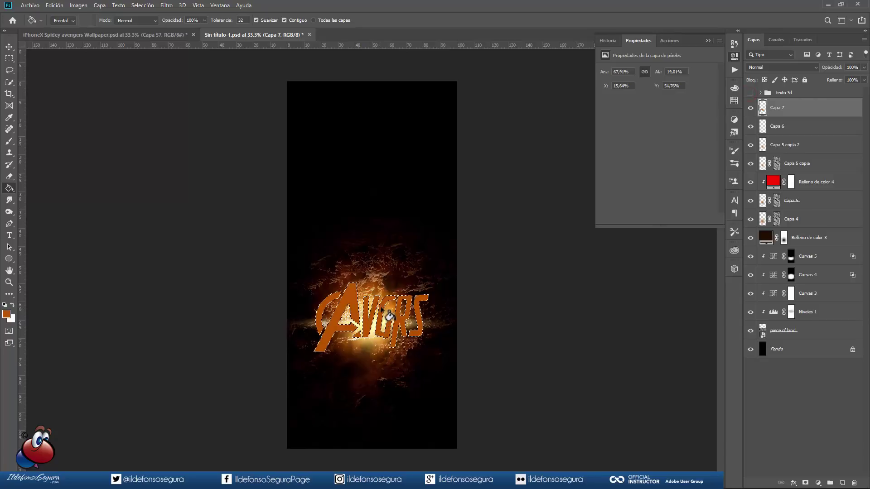
key(ctrl+d)
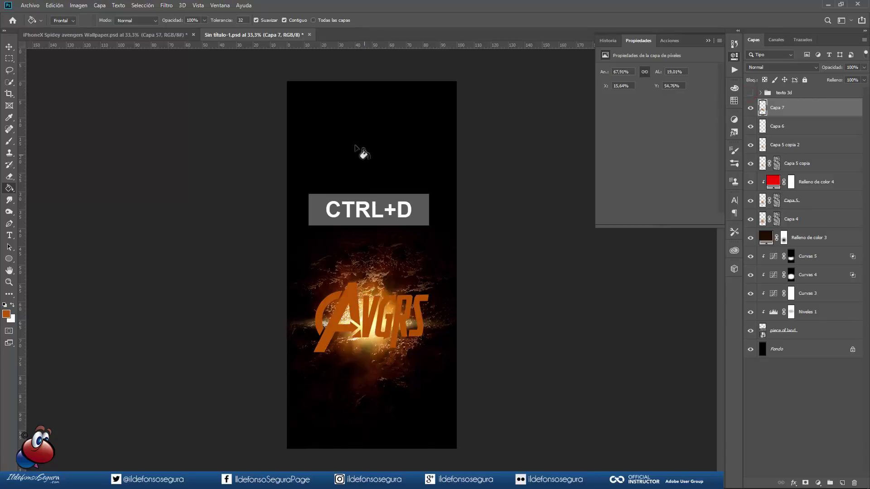
click(165, 7)
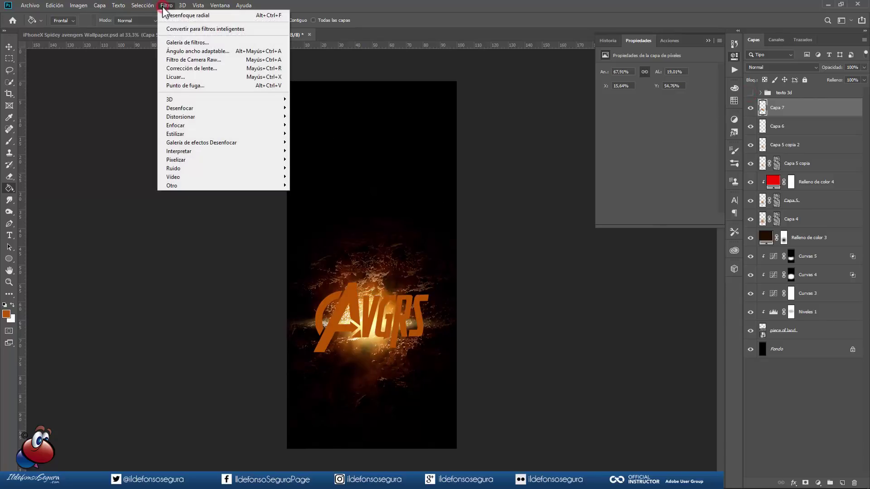
mouse_move(179, 109)
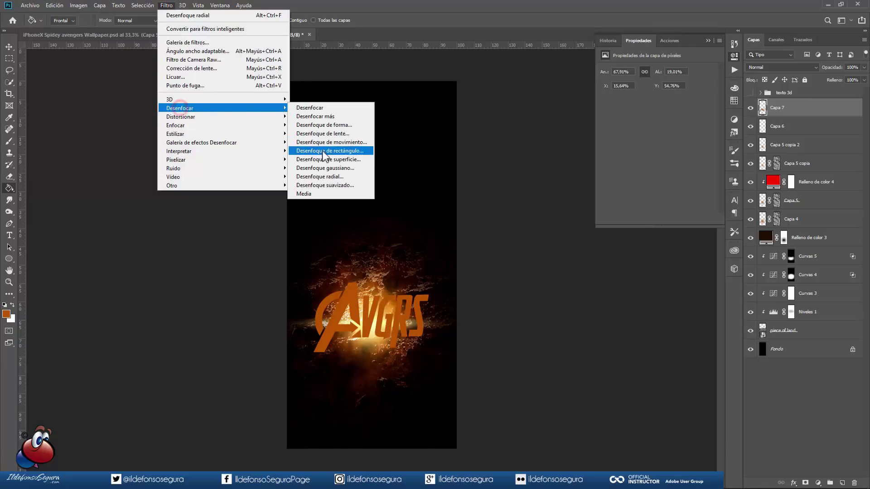
click(325, 177)
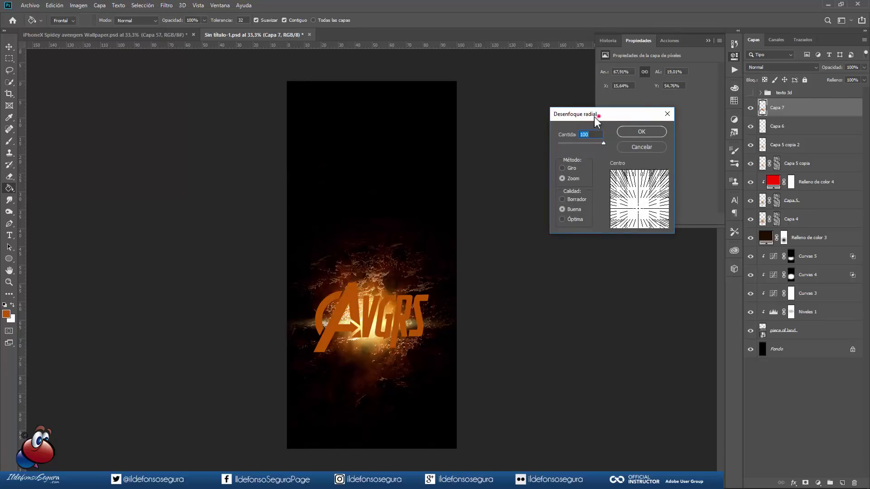
drag(594, 116, 507, 113)
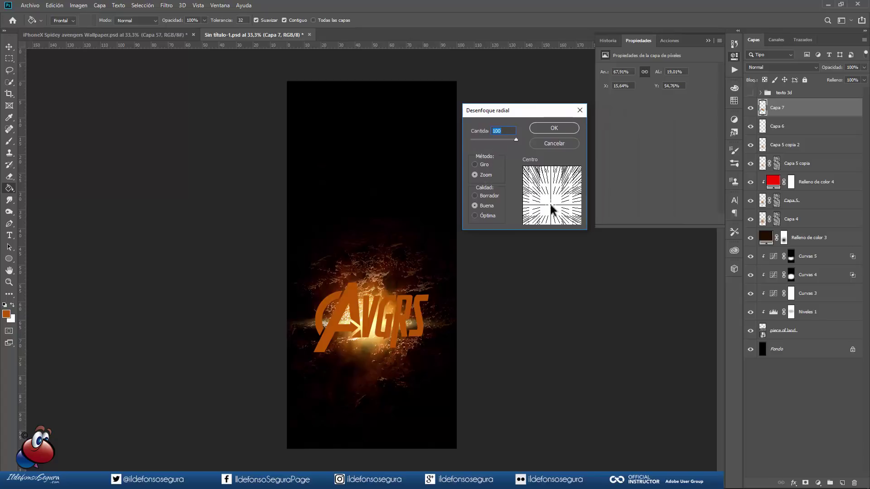
click(553, 129)
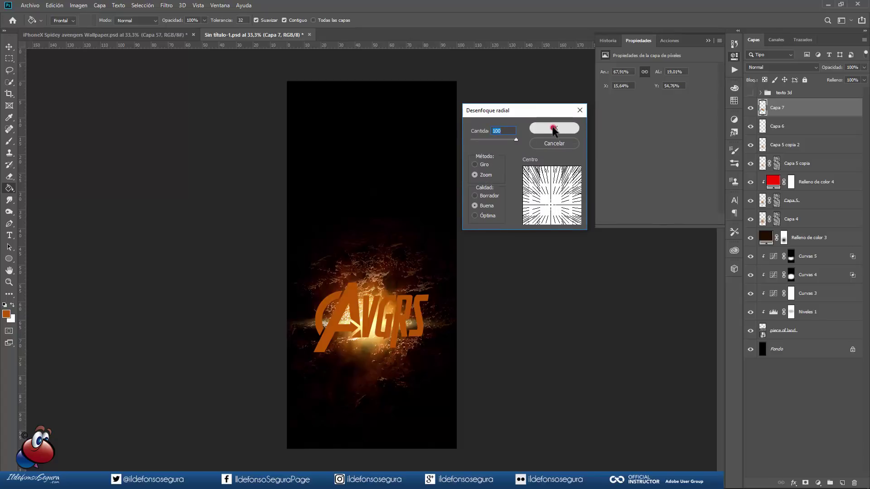
Step: Repeat the radial blur on Capa 7 and set the layer's blend mode to Sobreexpos. lineal (Añadir)
click(167, 6)
click(171, 15)
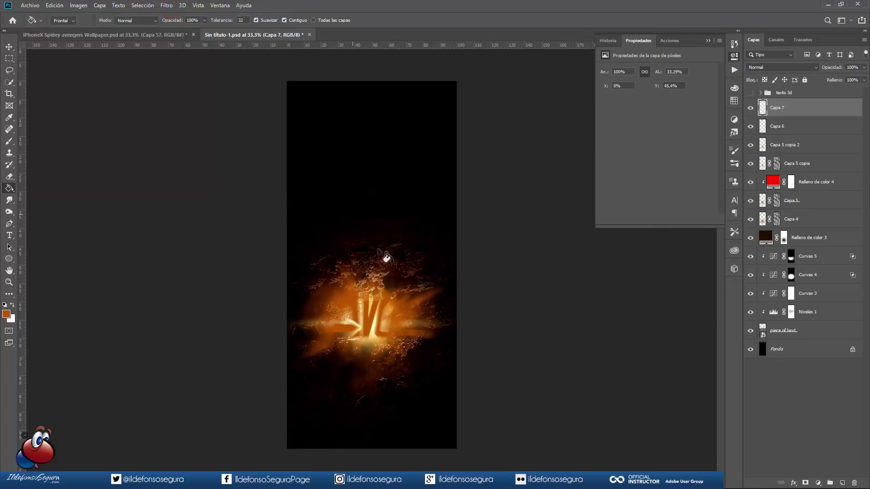
click(777, 67)
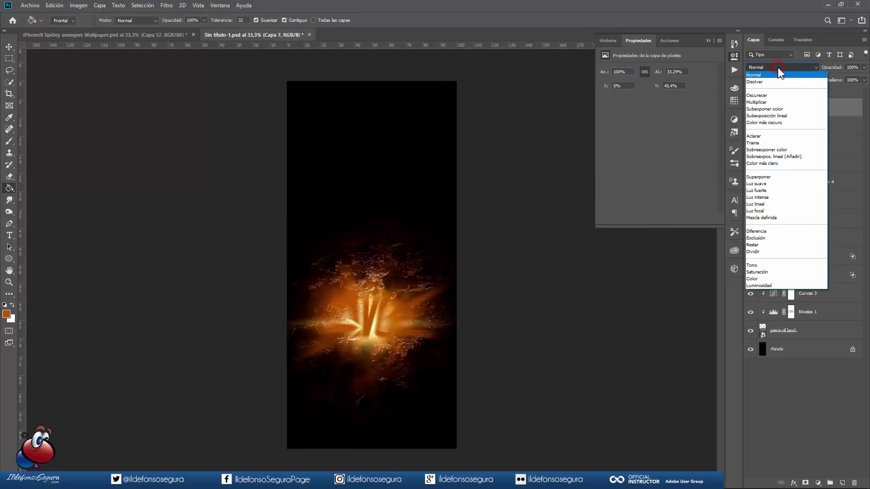
click(777, 157)
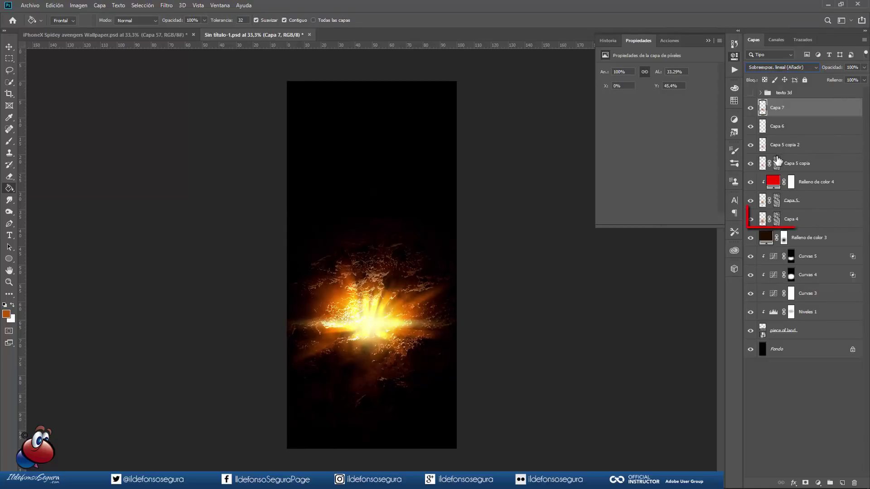
Step: Copy the cloudy layer mask from Capa 4 onto Capa 7 and reduce the copied mask's density to 70%
drag(775, 222, 777, 179)
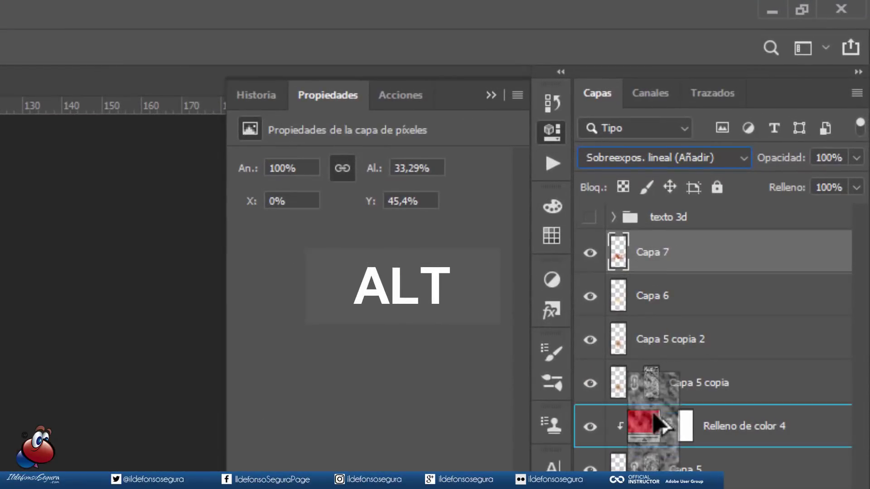
drag(656, 421, 646, 264)
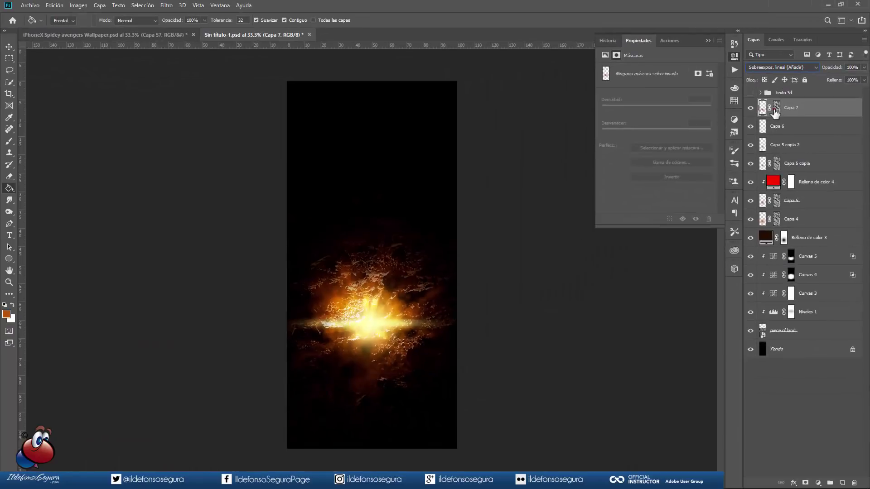
click(776, 108)
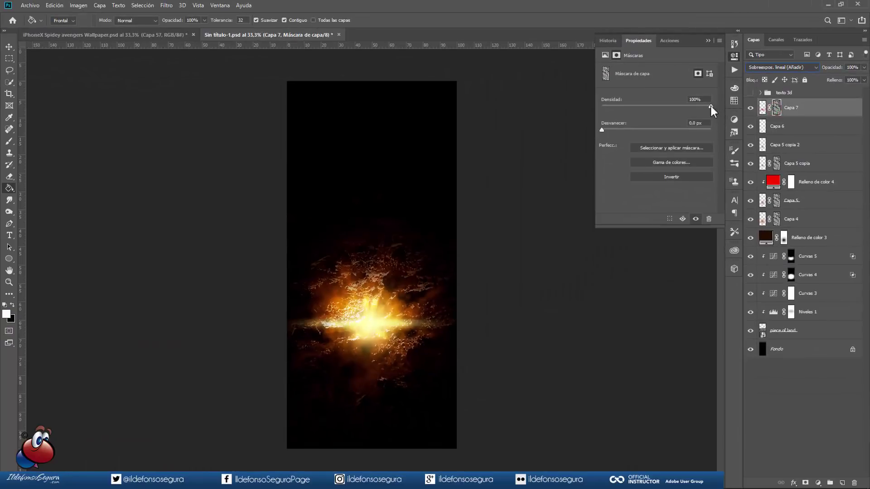
drag(701, 107, 676, 107)
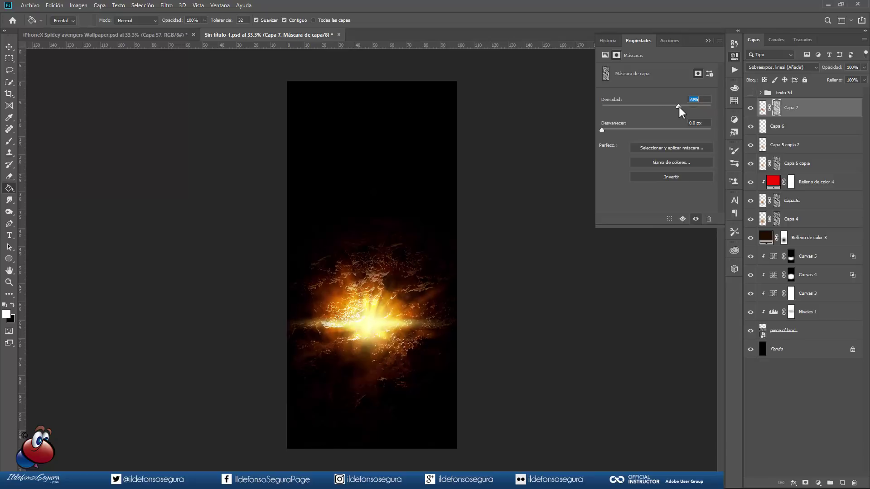
Step: Show the texto 3d group again and fine-tune Capa 7's mask density, comparing the image with the layer off and on
click(750, 92)
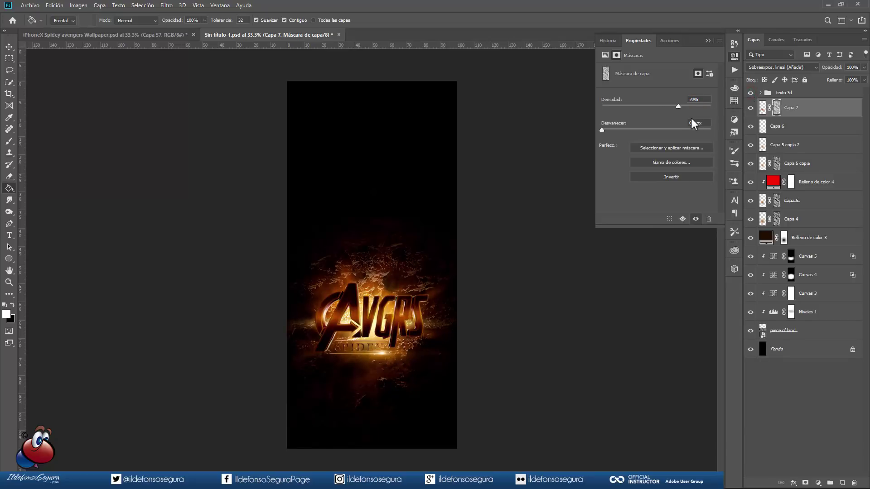
drag(646, 105, 684, 108)
click(750, 109)
click(750, 109)
click(707, 41)
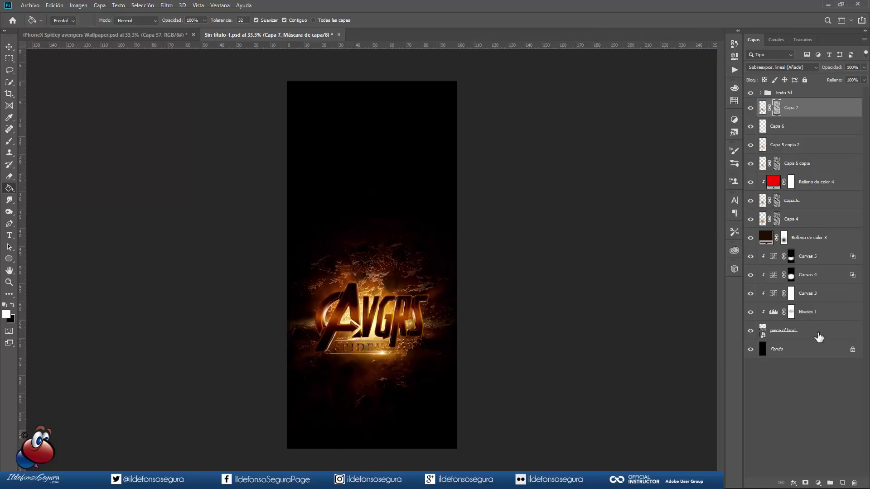
Step: Unlock the Fondo layer, group it with all layers up to Capa 7 and name the group bg
shift+click(821, 344)
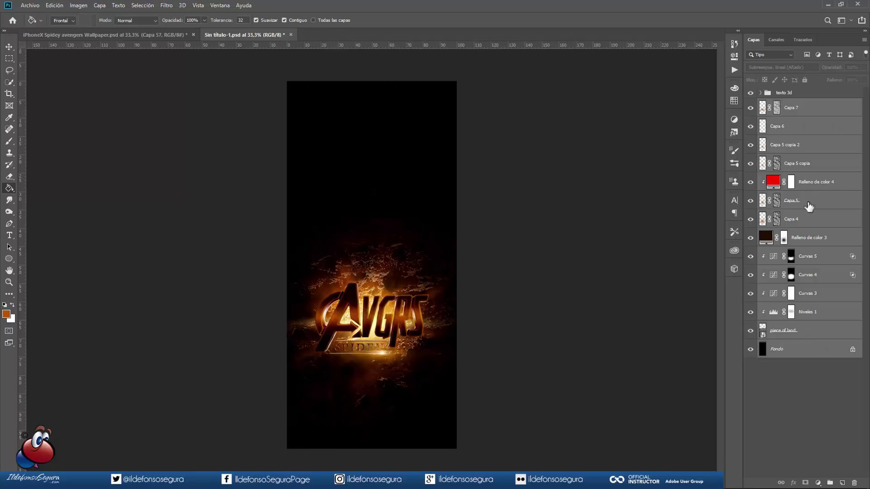
click(852, 351)
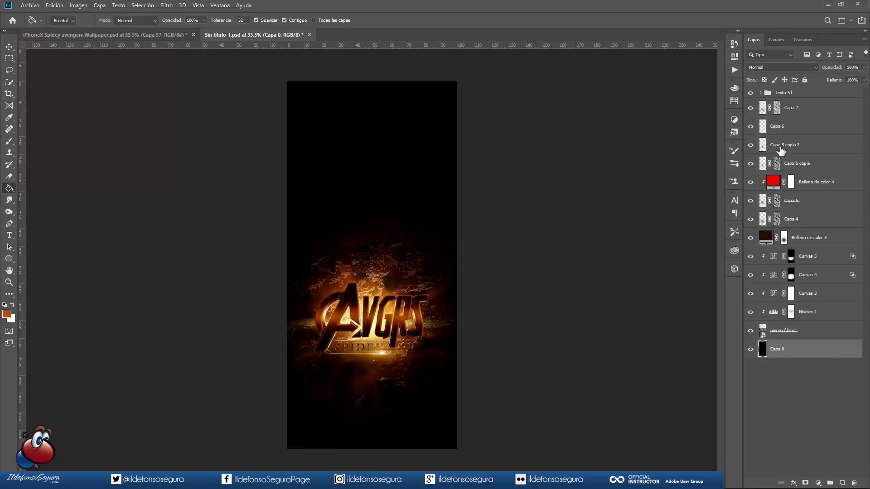
shift+click(792, 114)
key(ctrl+g)
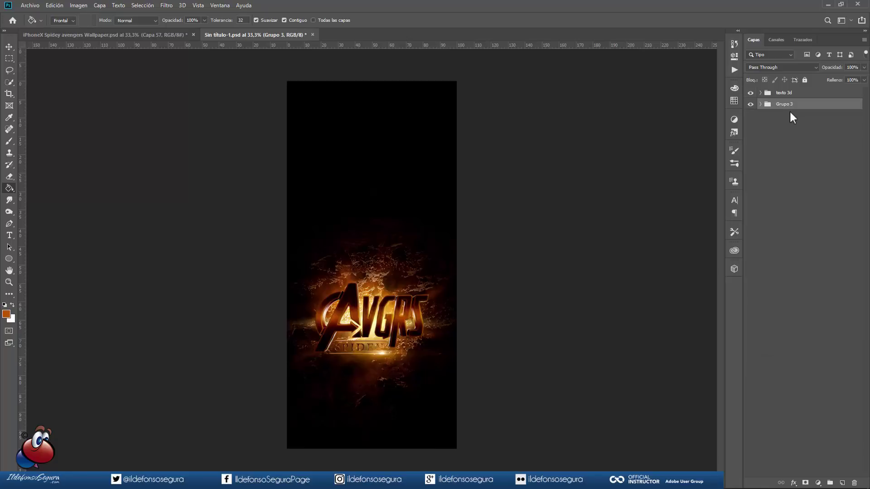
double_click(785, 105)
key(Return)
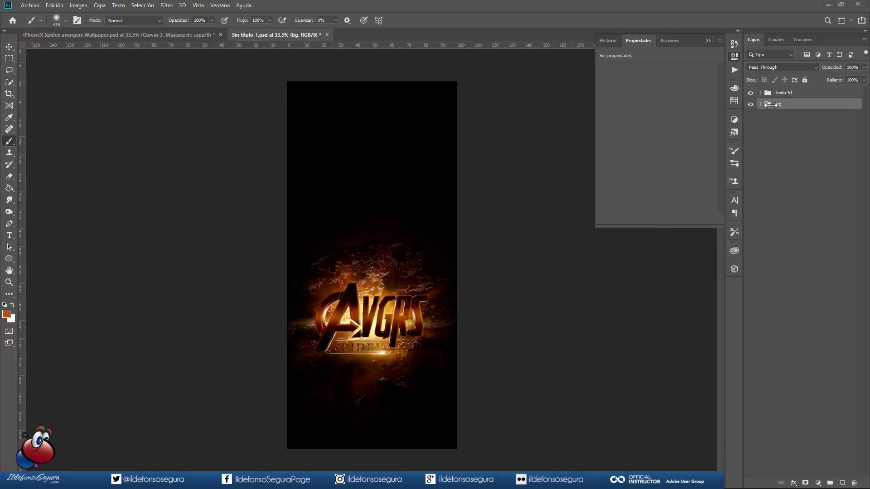
Step: Place SPIDEY.png as an embedded element above the bg group at its original size
click(32, 5)
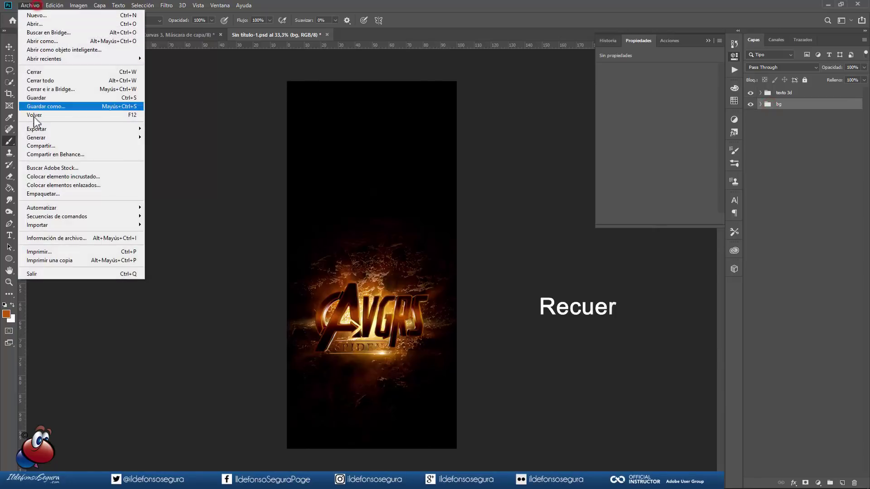
click(68, 176)
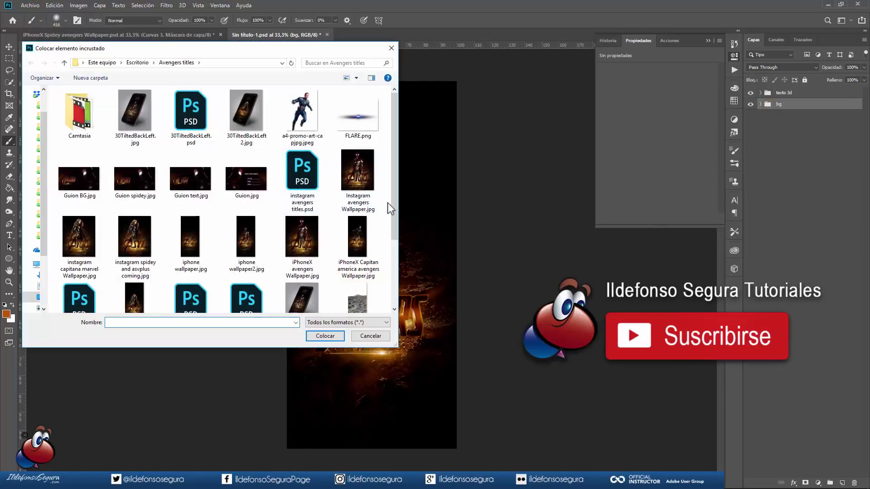
scroll(385, 206, down, 3)
click(134, 264)
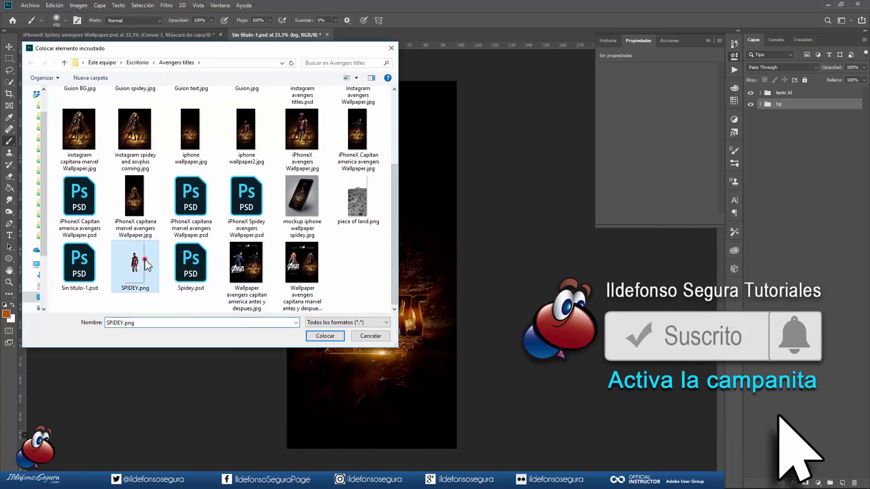
click(324, 336)
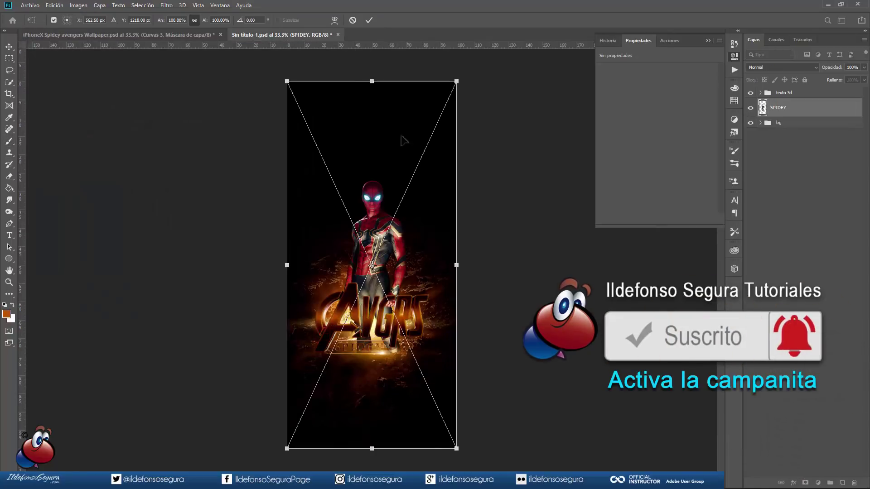
click(368, 20)
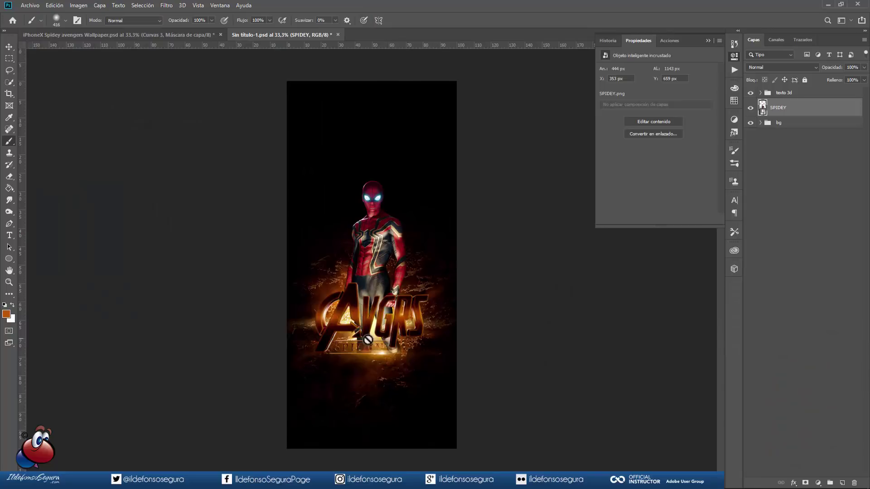
Step: Add a layer mask to SPIDEY and paint black with a 416 px soft brush to hide the legs below the title
click(806, 483)
mouse_move(350, 357)
mouse_down()
mouse_move(410, 354)
mouse_move(343, 359)
mouse_move(395, 347)
mouse_move(336, 340)
mouse_move(388, 355)
mouse_move(414, 325)
mouse_up()
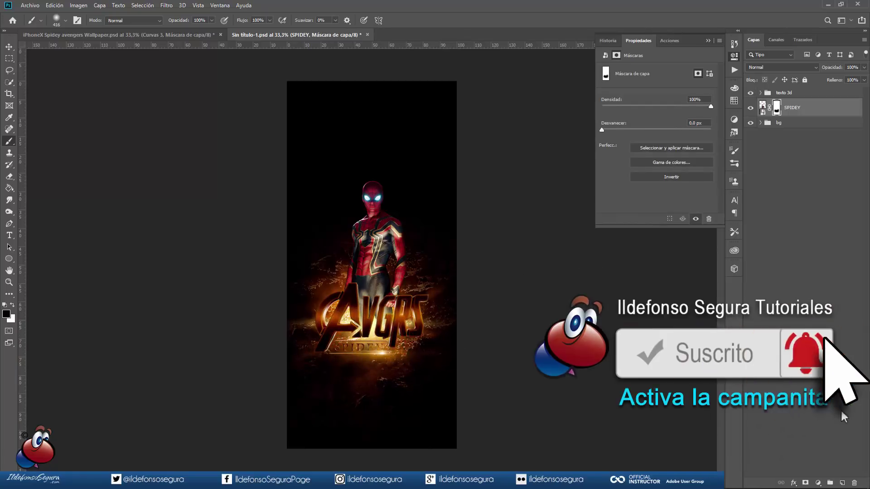
Step: Add a Curves adjustment clipped to SPIDEY and darken its shadows with points at about input 54, output 38 and input 25, output 16
click(817, 483)
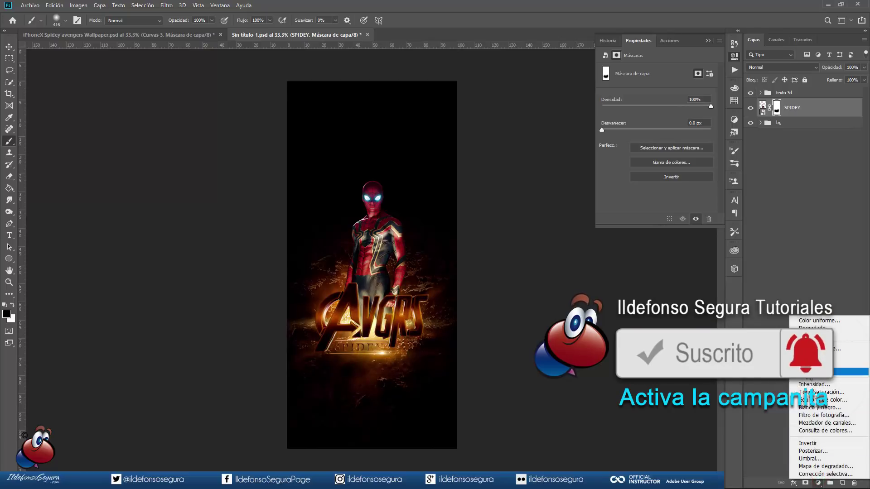
click(811, 365)
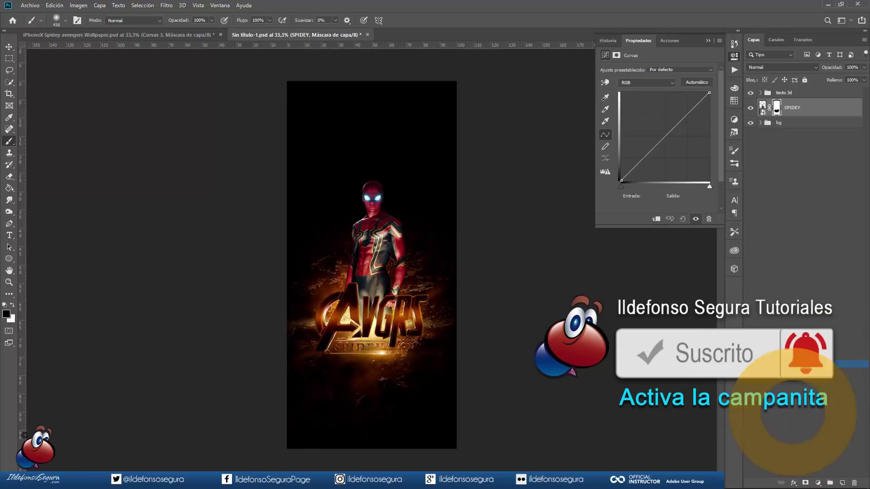
click(655, 219)
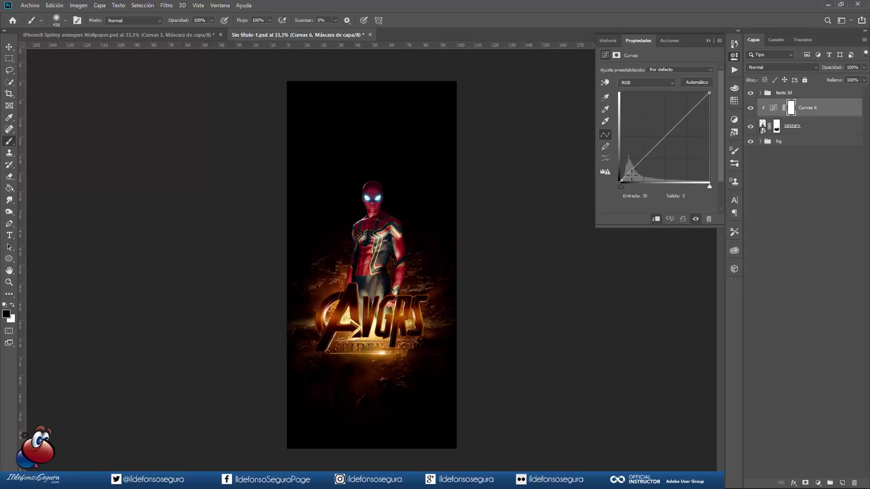
drag(638, 163, 639, 167)
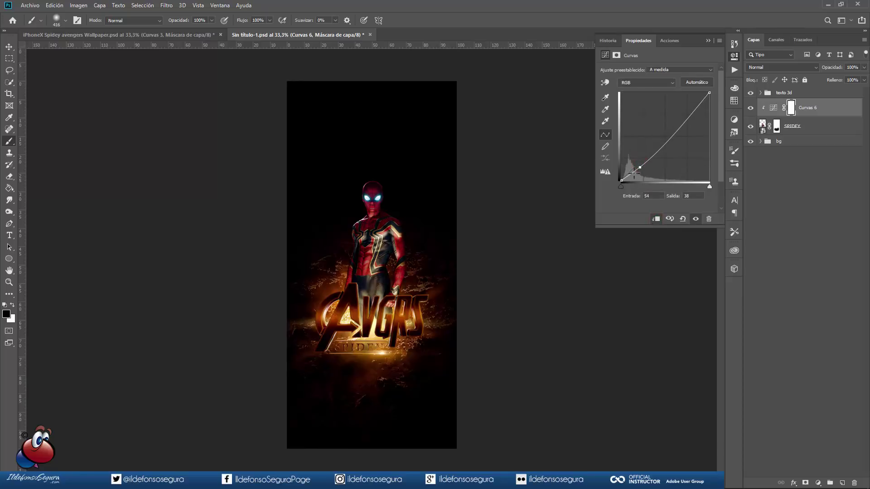
drag(629, 172, 630, 174)
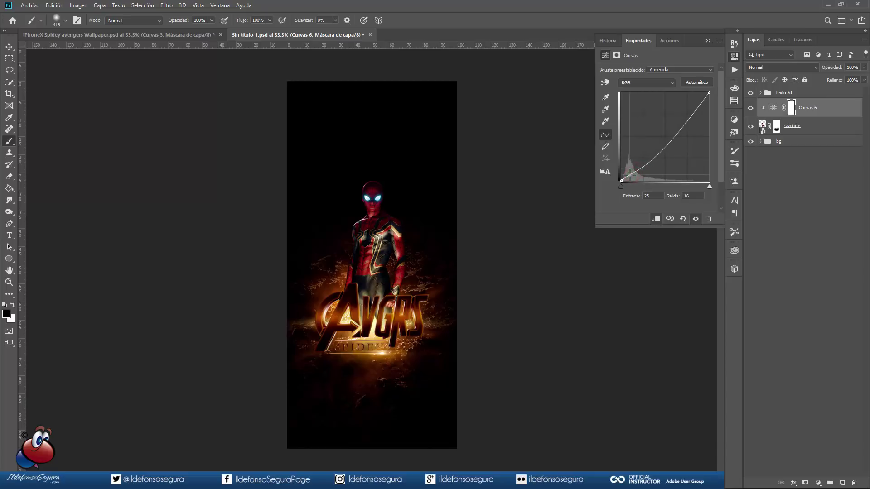
Step: Add curve points at 116/83 and 189/190, lower the 54 input point to output 29, and toggle the SPIDEY Curves adjustment to compare
click(662, 150)
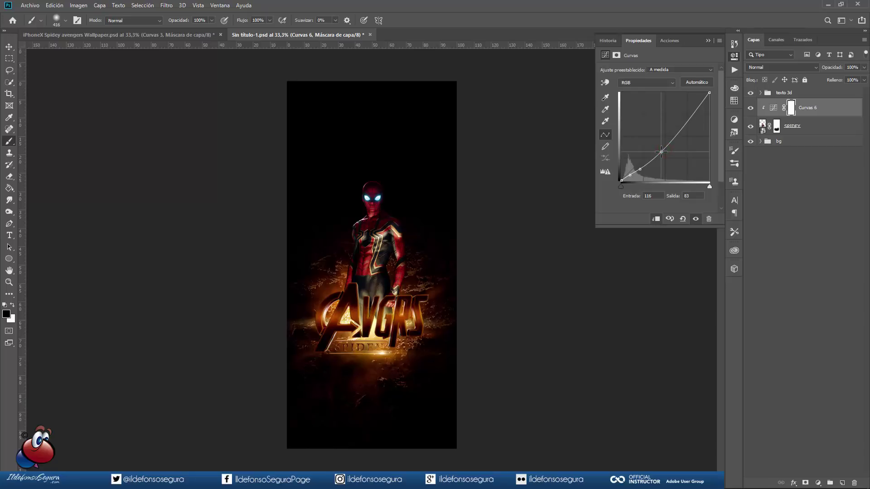
drag(639, 169, 639, 171)
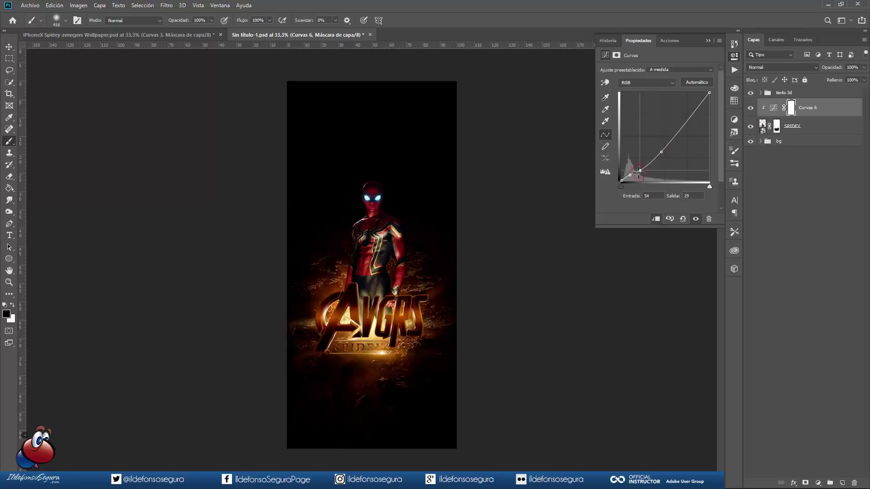
drag(688, 118, 686, 114)
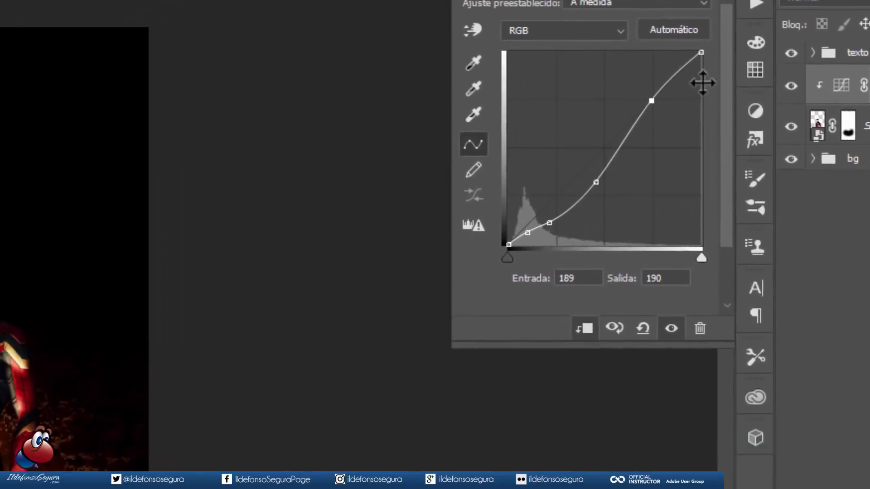
click(791, 85)
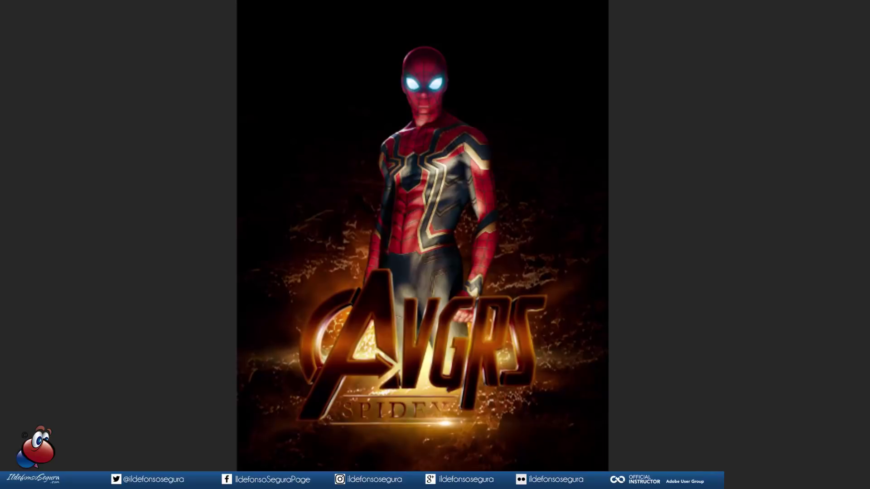
Step: Add a Hue/Saturation adjustment clipped to SPIDEY above its Curves layer, enable Colorize (Colorear) and use the Hue (Tono) blend mode
click(791, 85)
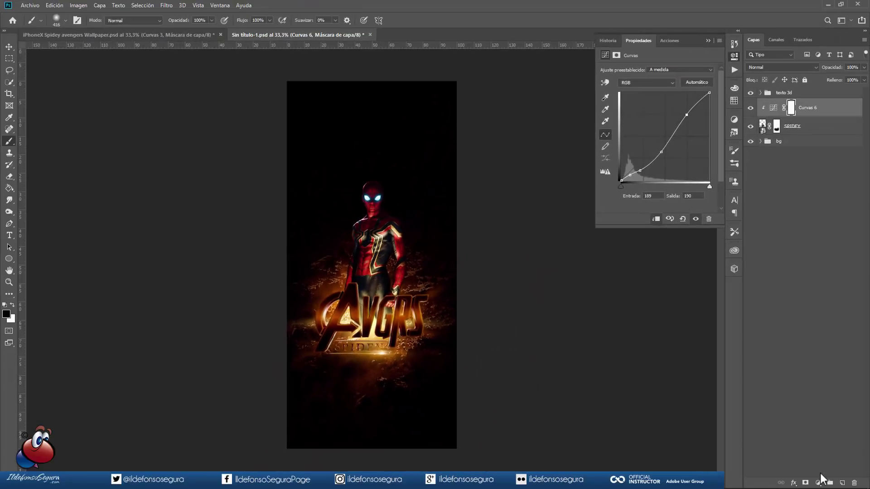
click(818, 483)
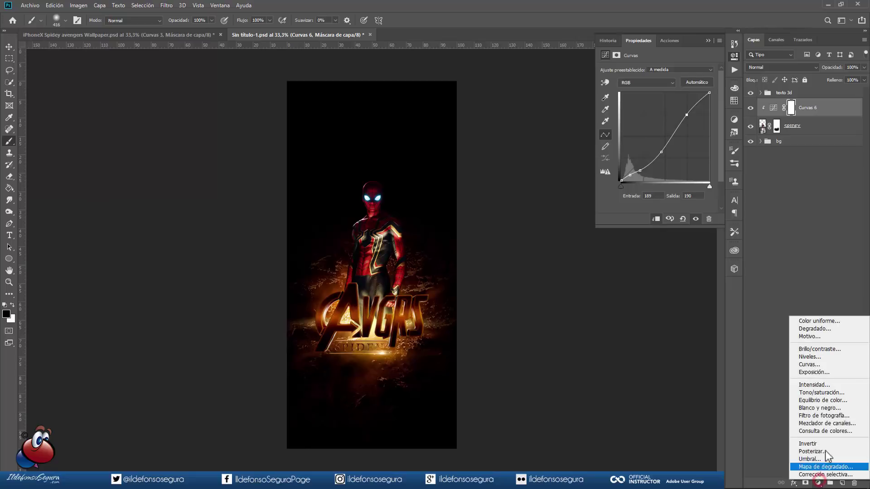
click(813, 393)
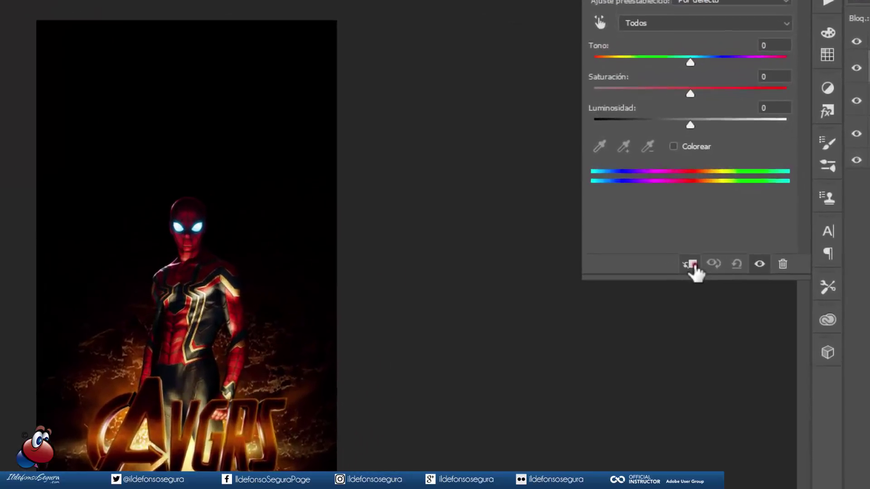
click(656, 218)
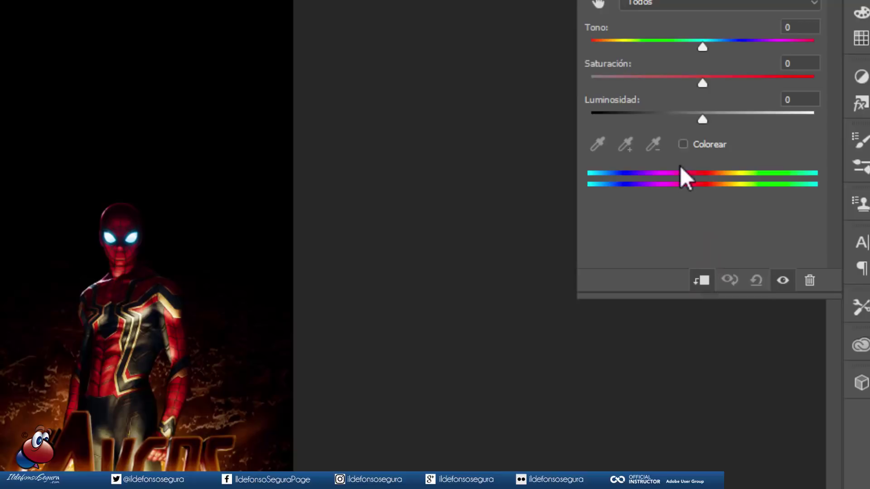
click(683, 144)
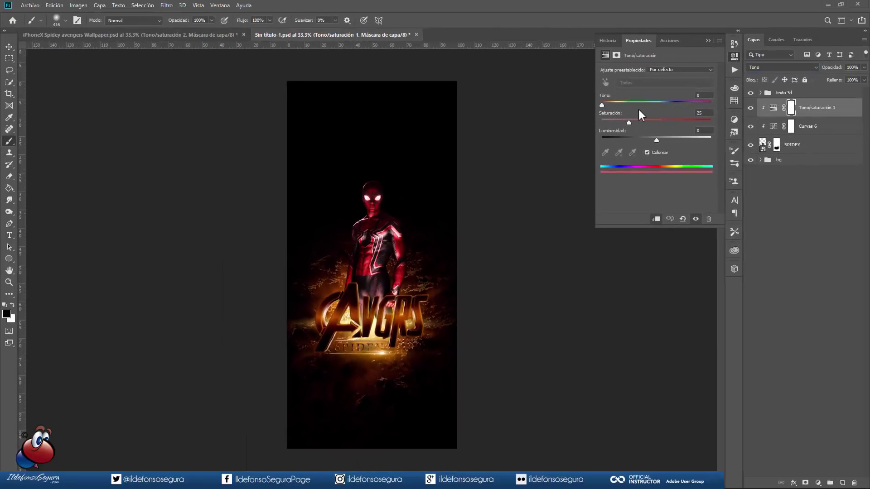
Step: Set the colorize values to hue 22, saturation 38 and lightness +8, and toggle the Hue/Saturation layer to compare
drag(601, 103, 604, 104)
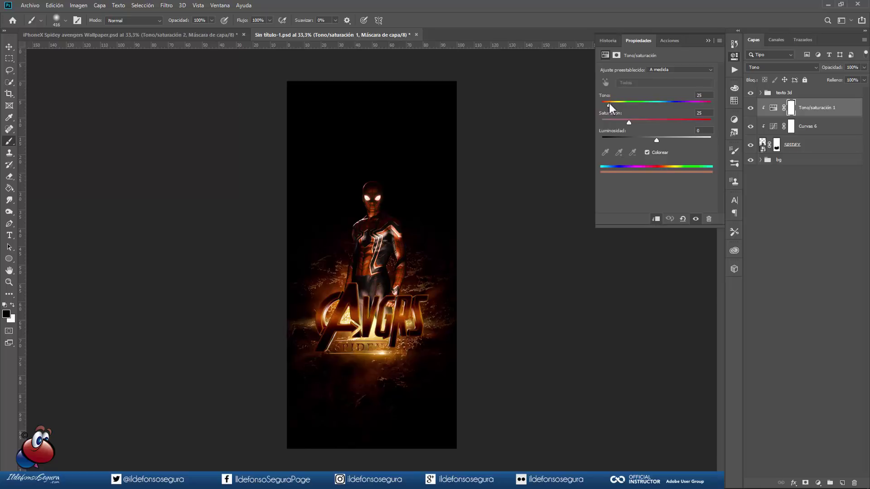
drag(609, 104, 609, 104)
drag(656, 140, 657, 140)
click(750, 108)
click(750, 109)
Step: In the Hue/Saturation layer's blending options, split the underlying layer's black Blend If slider to 14/121
right_click(833, 109)
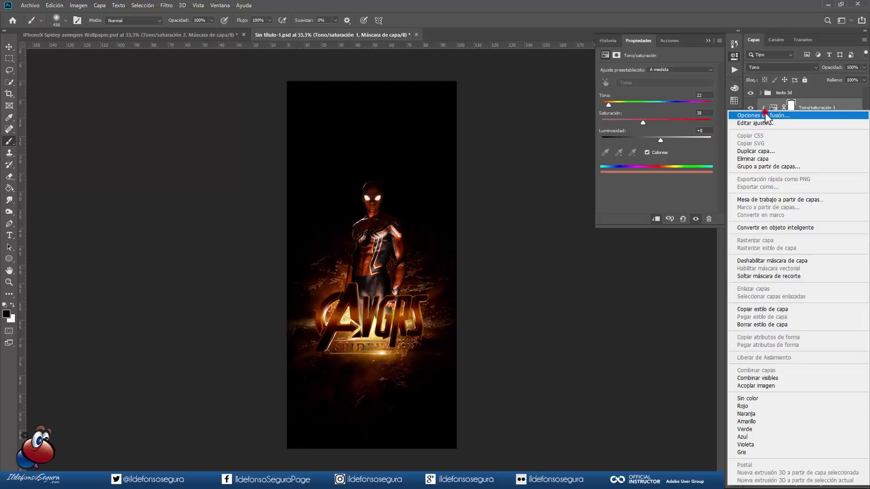
click(764, 114)
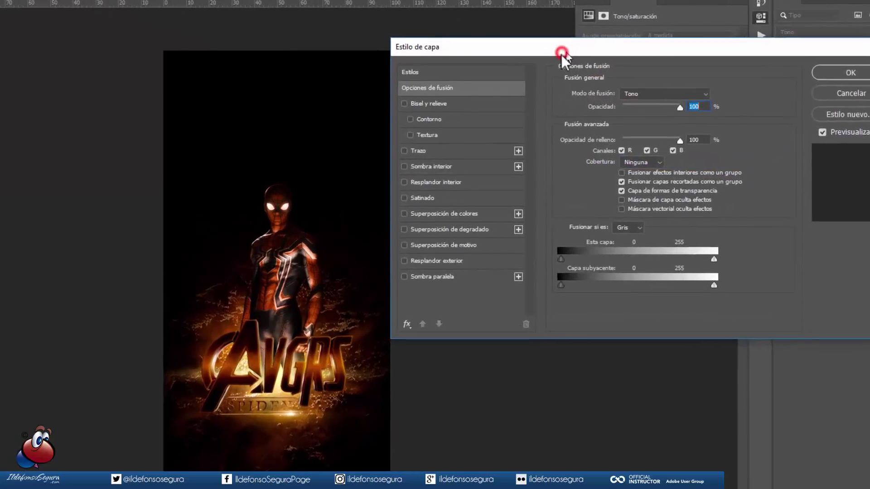
drag(561, 285, 574, 285)
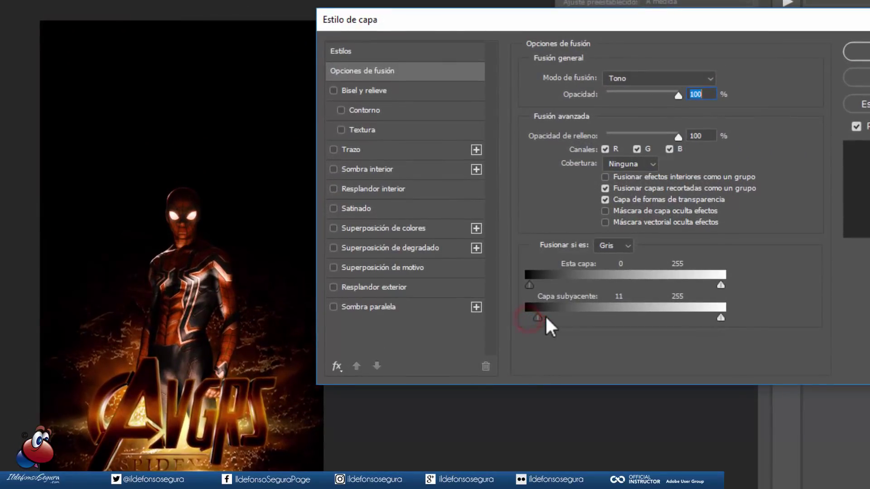
mouse_move(545, 318)
mouse_down()
mouse_move(583, 317)
mouse_move(541, 319)
mouse_up()
key(alt)
drag(541, 320, 621, 313)
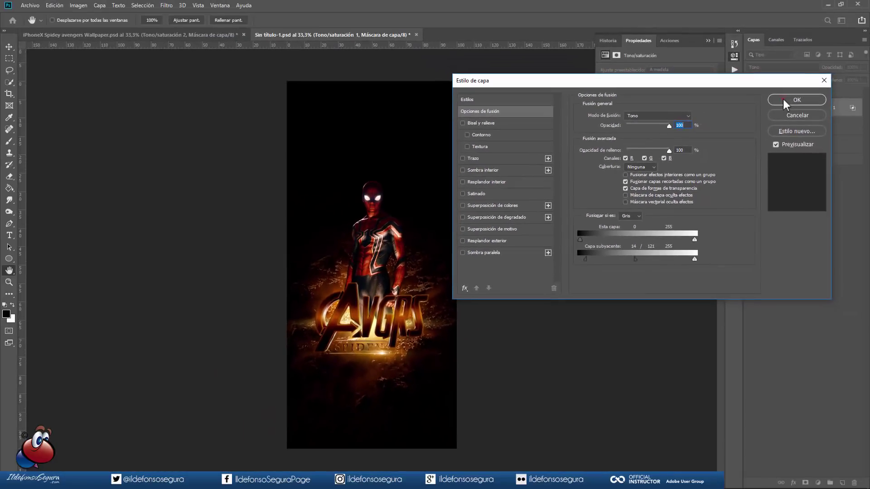
click(782, 99)
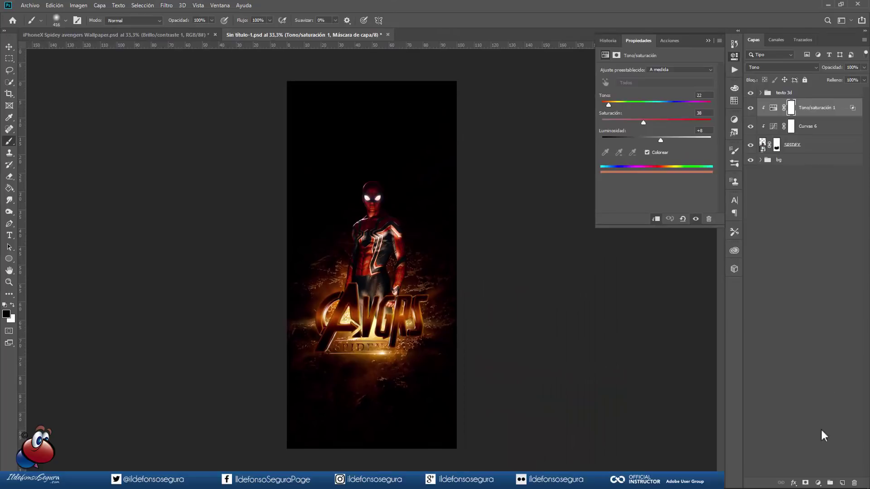
Step: Add a Brightness/Contrast adjustment clipped to SPIDEY with brightness 126 and contrast 38, using the Luminosity (Luminosidad) blend mode
click(818, 483)
click(818, 348)
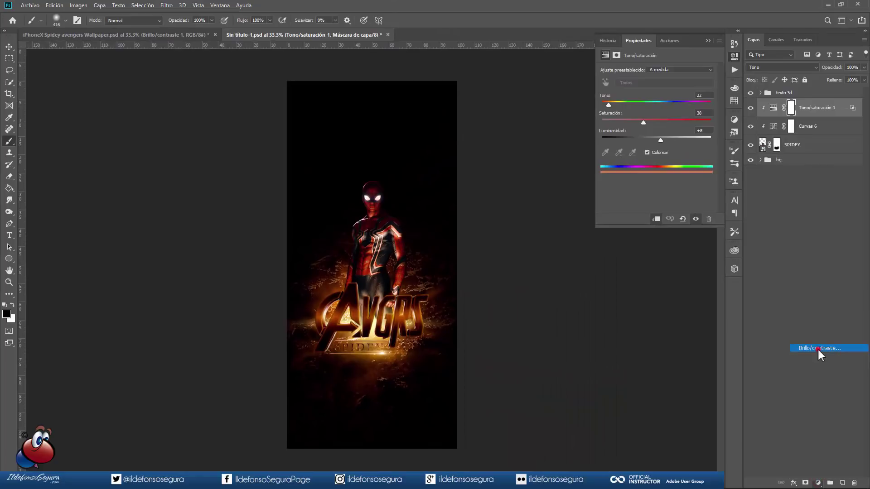
click(655, 218)
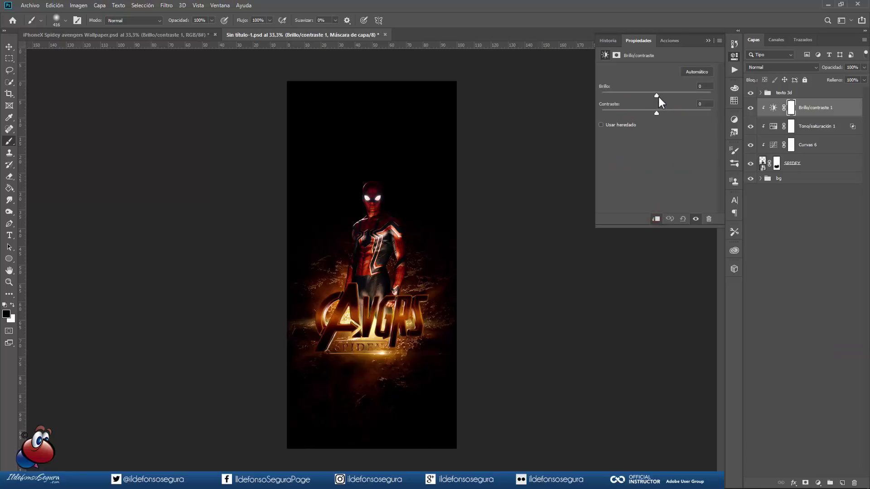
drag(658, 96, 689, 97)
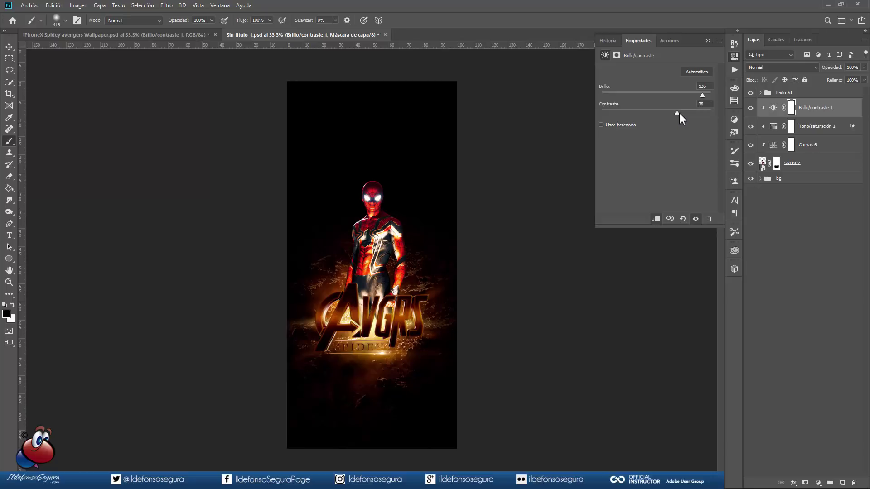
click(801, 67)
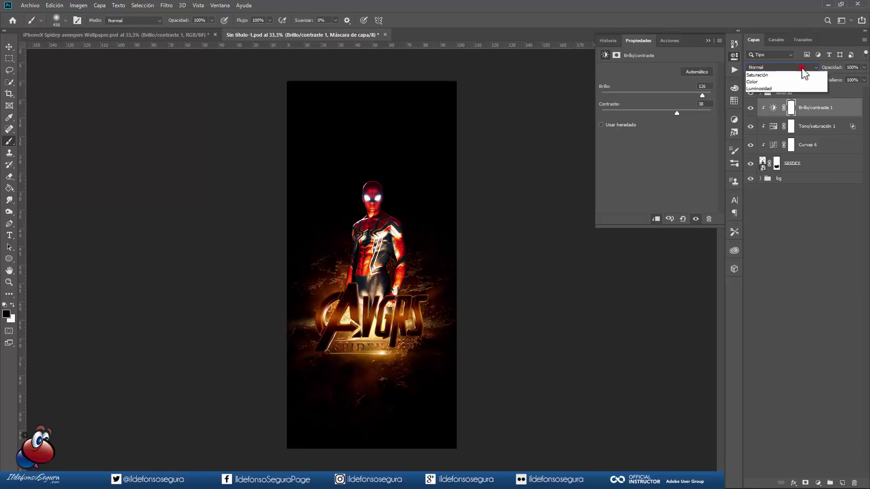
click(764, 286)
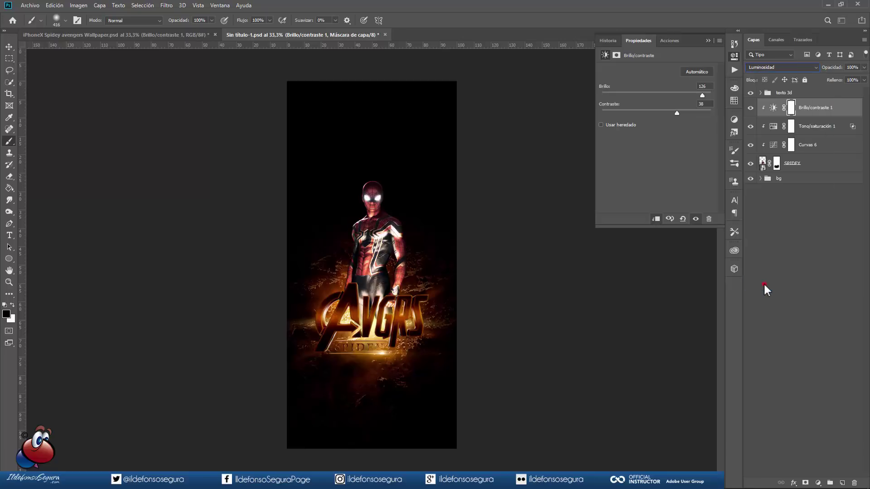
Step: Split the brightening adjustment's underlying-layer black Blend If slider to 46/108 and reduce the layer's opacity to 35%
right_click(822, 109)
click(789, 113)
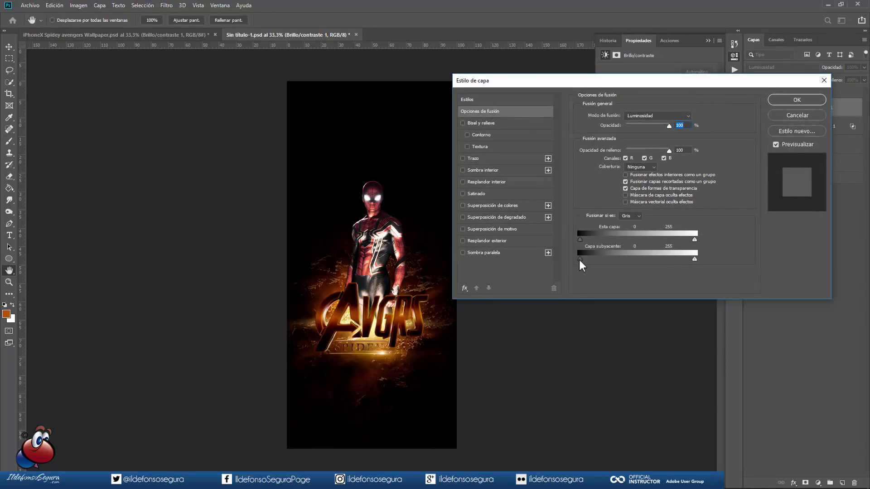
click(580, 259)
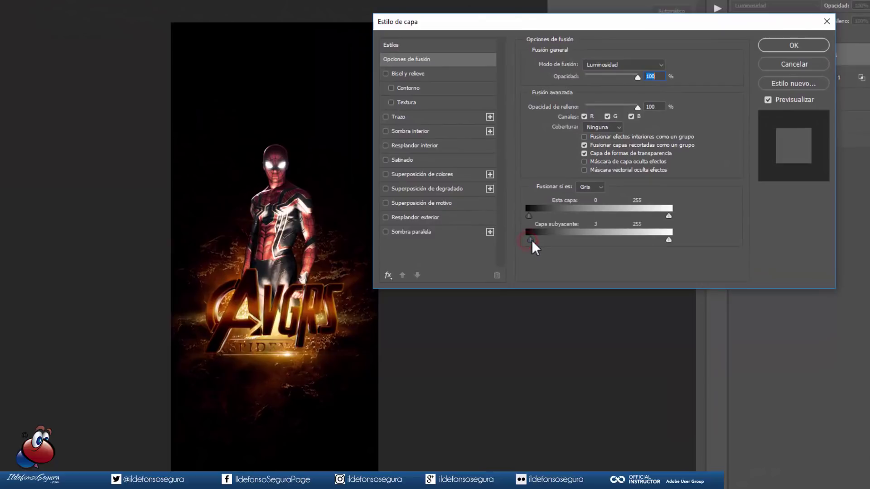
drag(531, 240, 554, 235)
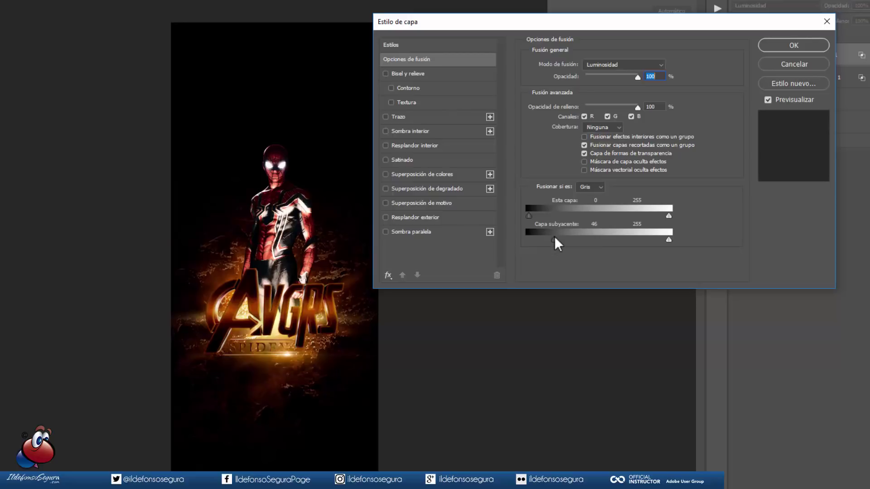
click(554, 240)
drag(554, 241, 570, 238)
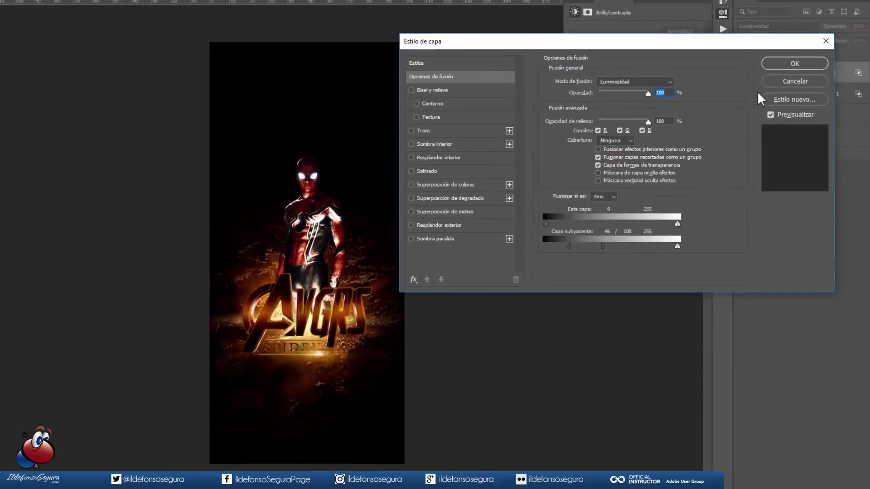
click(795, 63)
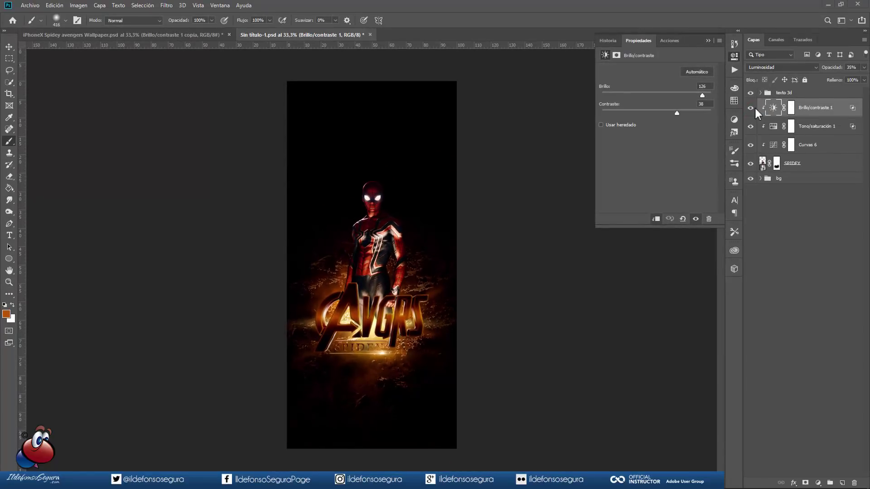
Step: Add a second Brightness/Contrast adjustment clipped to SPIDEY with brightness -131 and contrast 2, in Luminosity (Luminosidad) blend mode
click(818, 483)
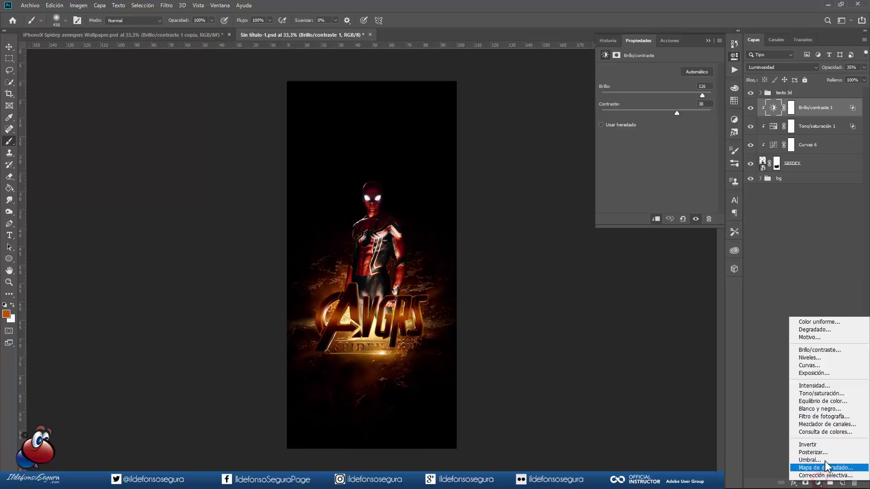
click(815, 350)
drag(655, 96, 615, 98)
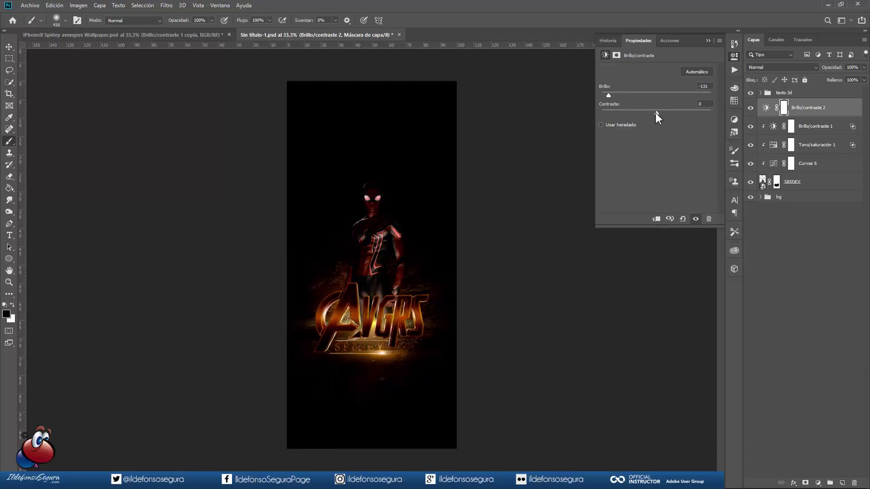
click(656, 219)
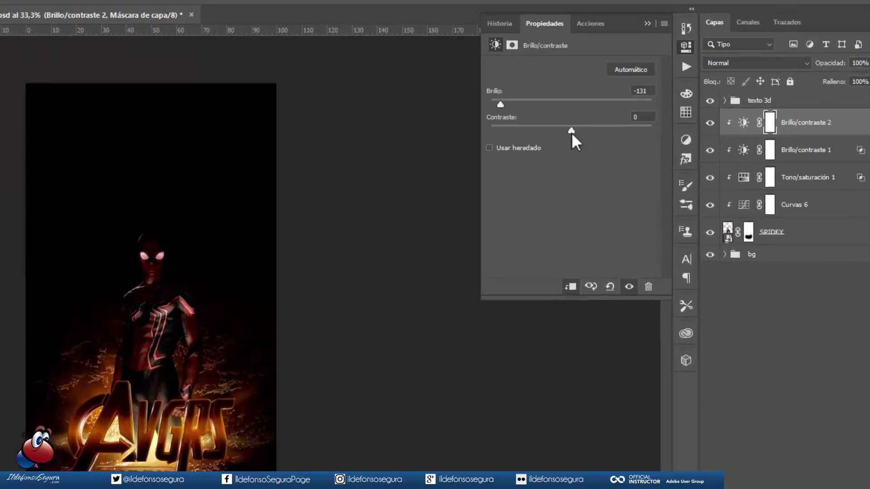
drag(656, 113, 657, 113)
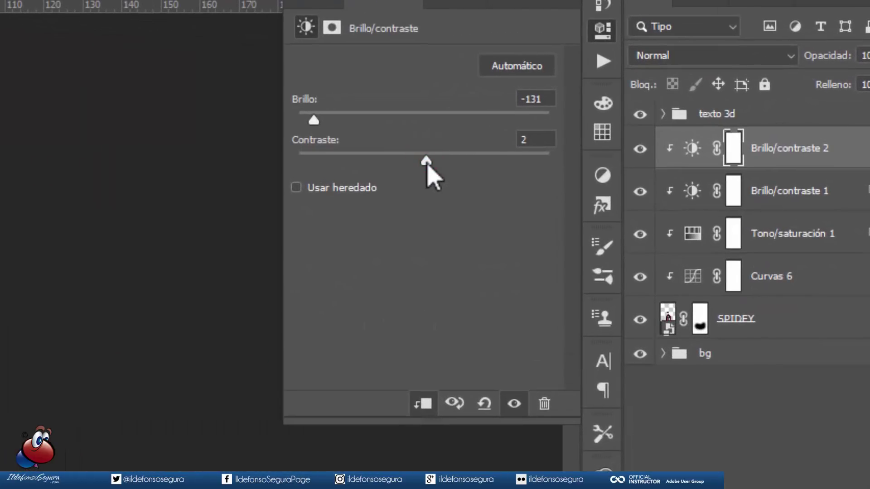
click(757, 58)
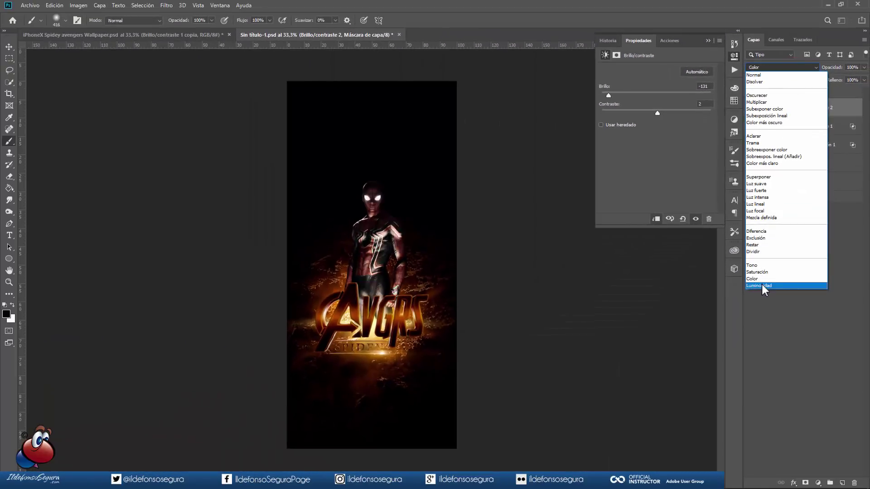
click(761, 285)
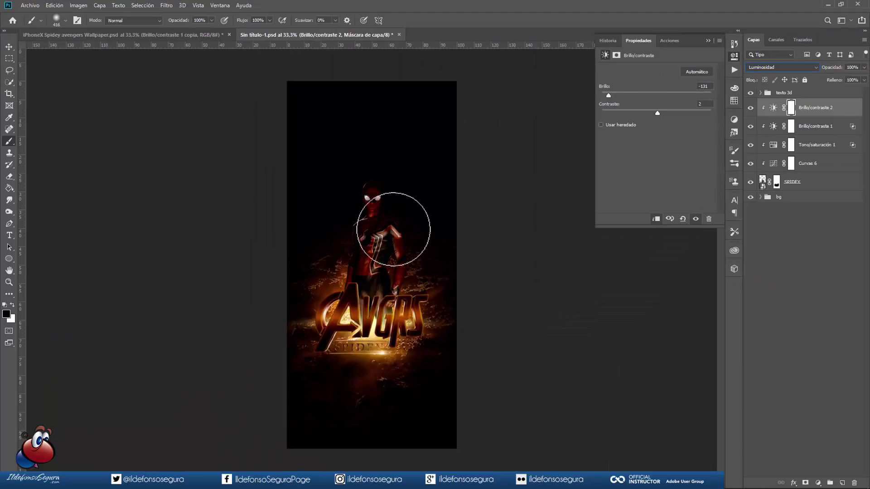
Step: In Brillo/contraste 2's blending options, split the underlying layer's white Blend If slider to 96/252
right_click(840, 108)
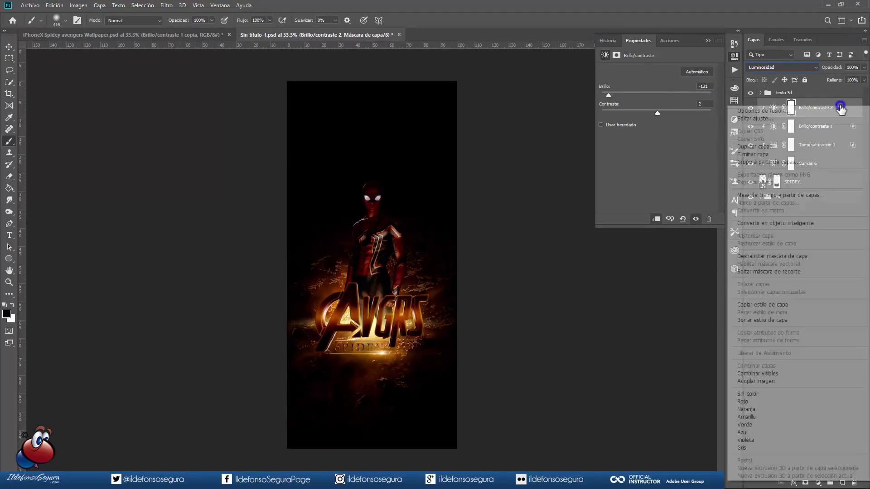
click(802, 112)
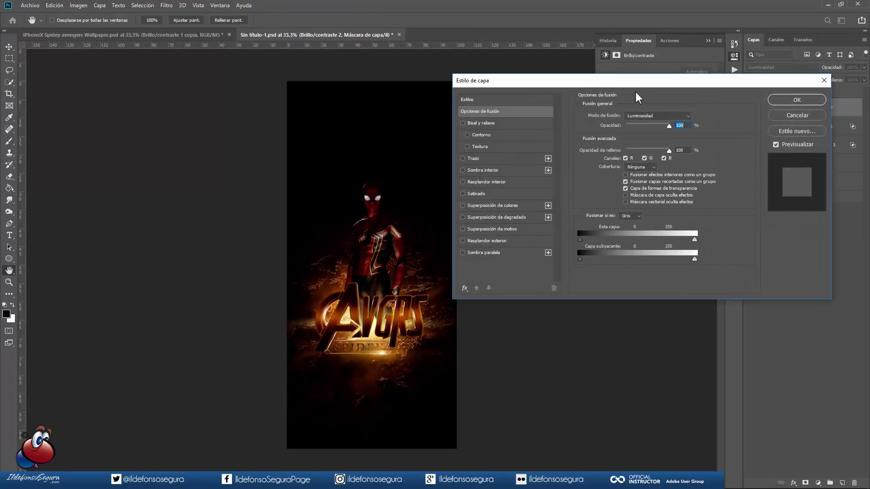
drag(632, 81, 607, 80)
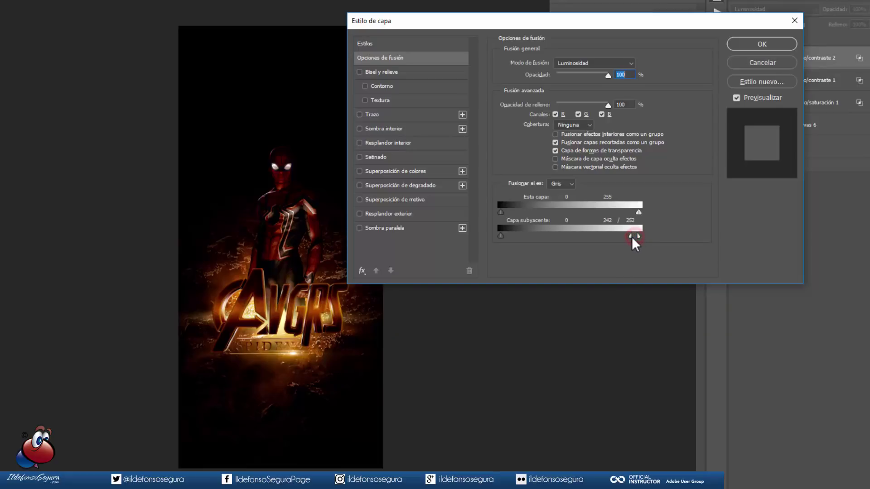
drag(611, 238, 550, 241)
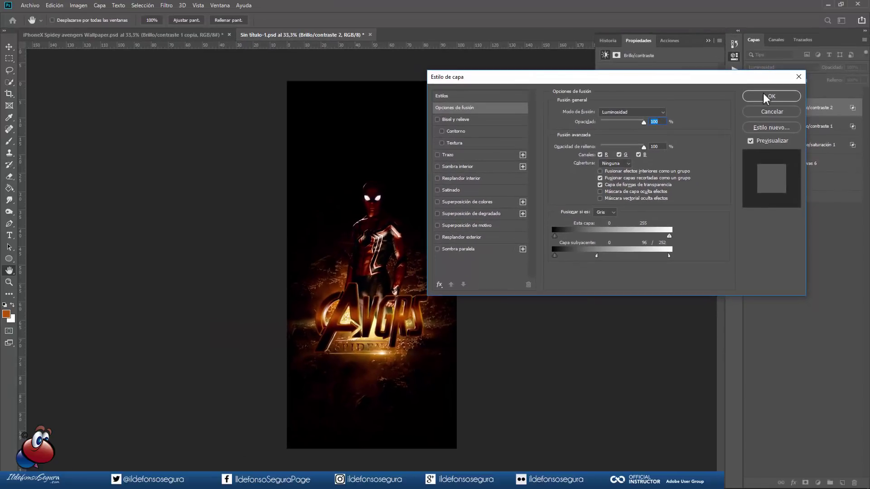
click(763, 94)
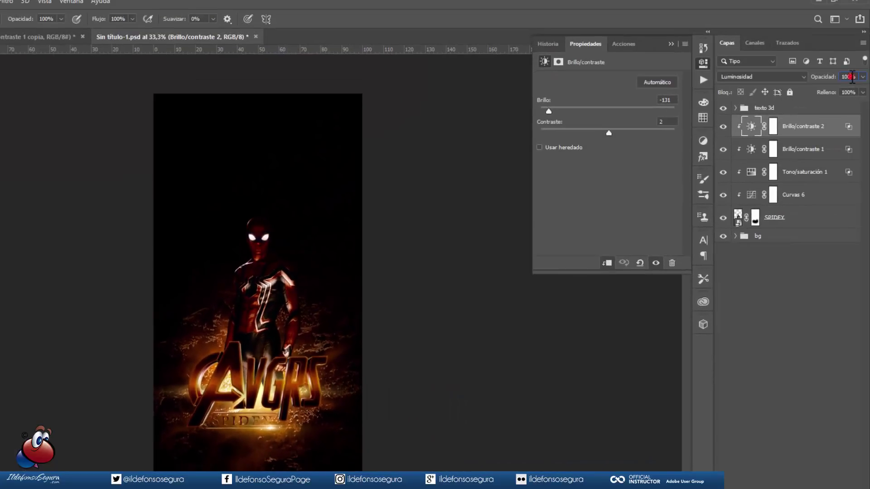
Step: Set the opacity of Brillo/contraste 2 to 25%, and toggle the texto 3d group's visibility to check the figure behind it
click(851, 77)
text(20)
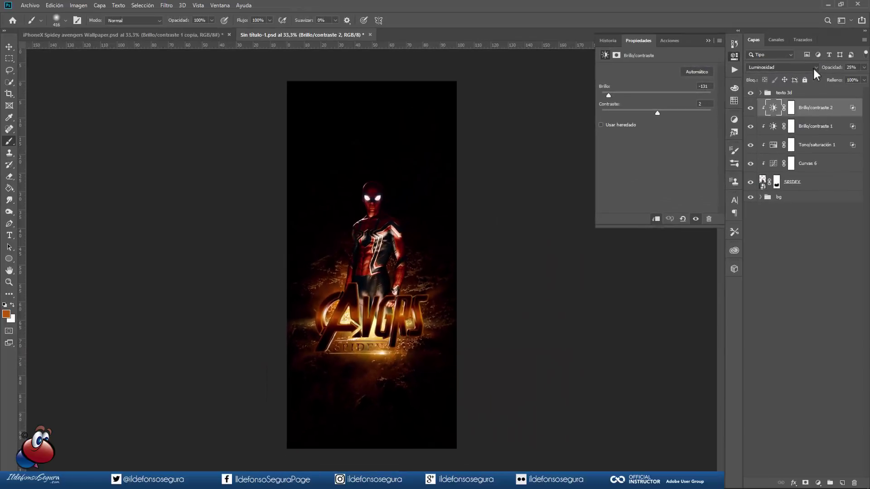
click(750, 93)
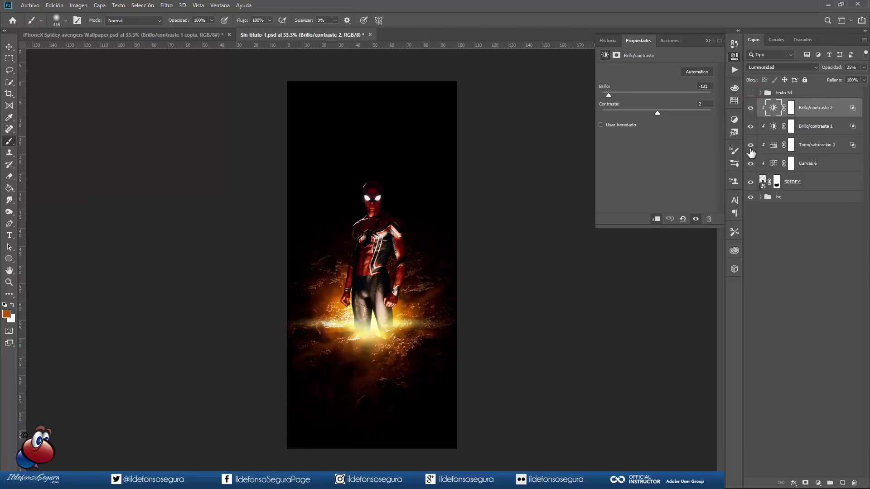
click(751, 93)
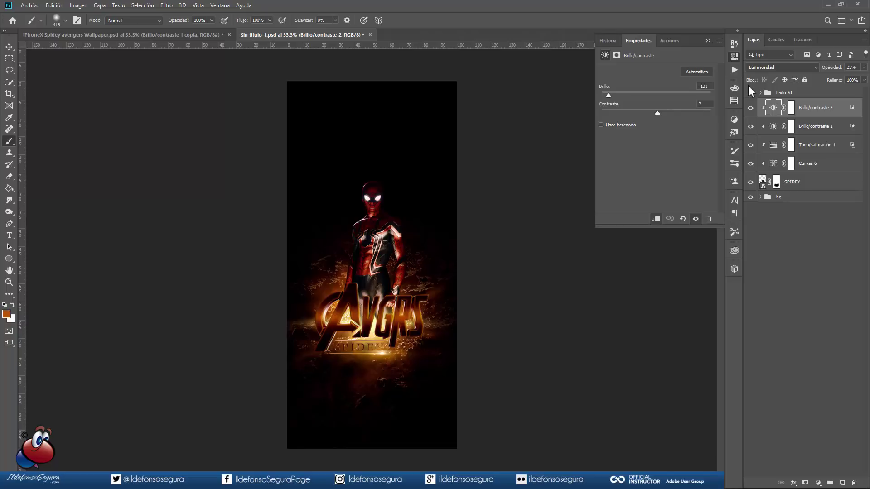
Step: Group the SPIDEY layer with its clipped adjustment layers and name the group spidey
shift+click(817, 182)
key(ctrl+g)
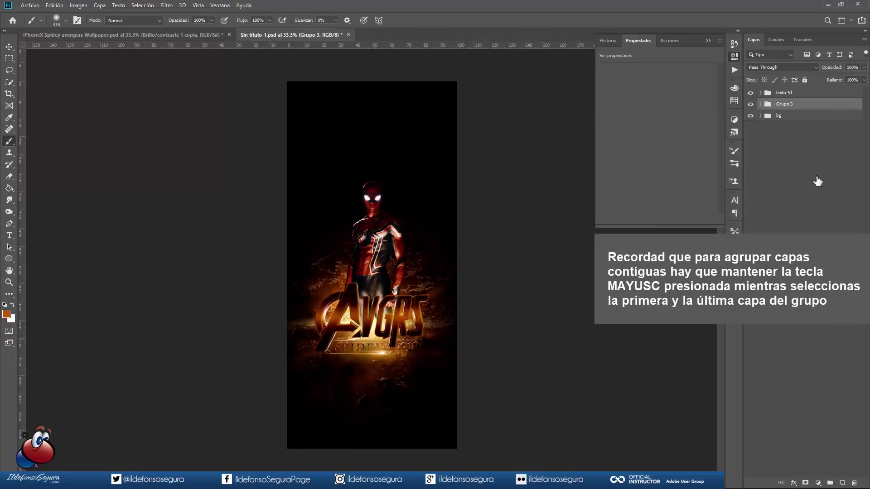
double_click(784, 104)
text(s)
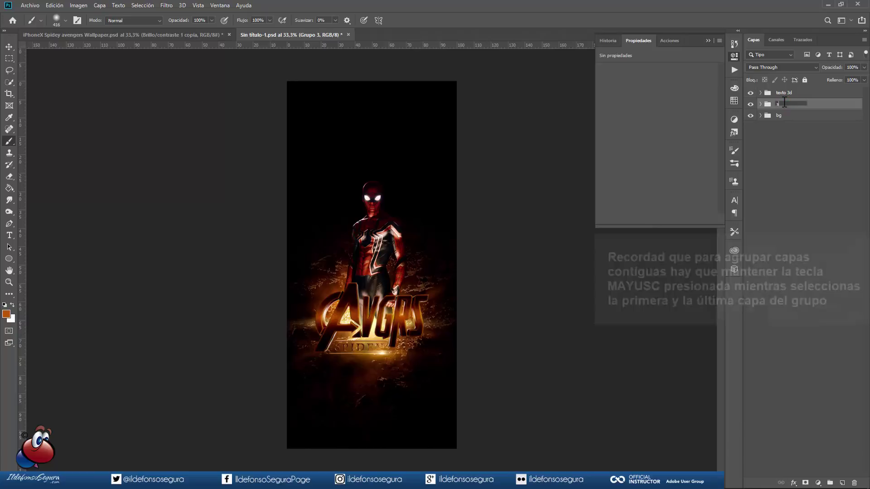
text(pidey)
key(Return)
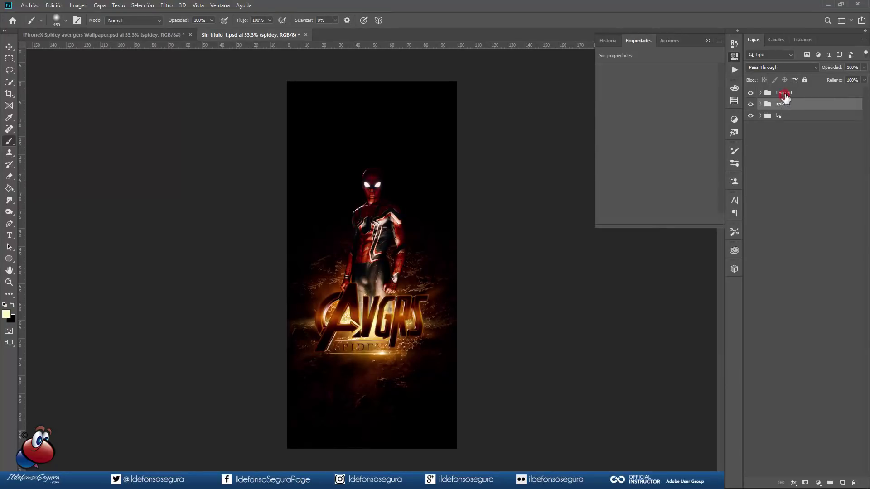
Step: Add a new layer above the texto 3d group and apply the merged (Combinada) RGB image to it, with Multiplicar blending at 100%
click(784, 93)
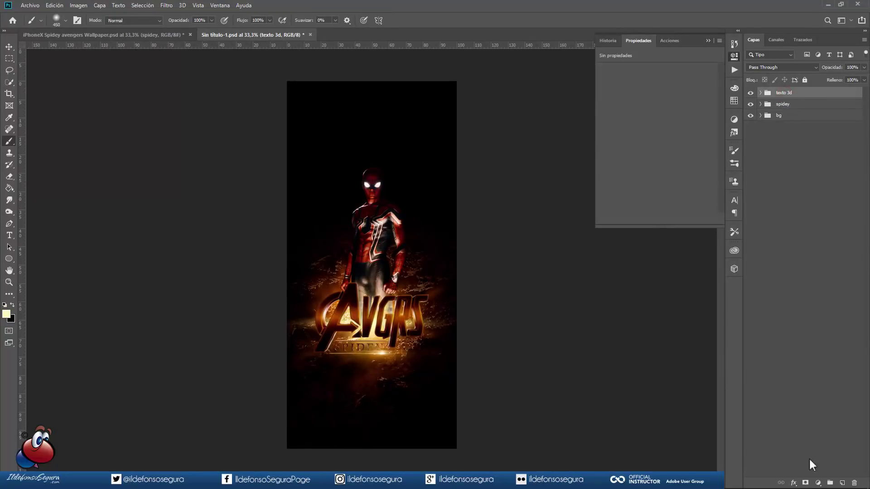
click(841, 483)
click(82, 6)
click(96, 135)
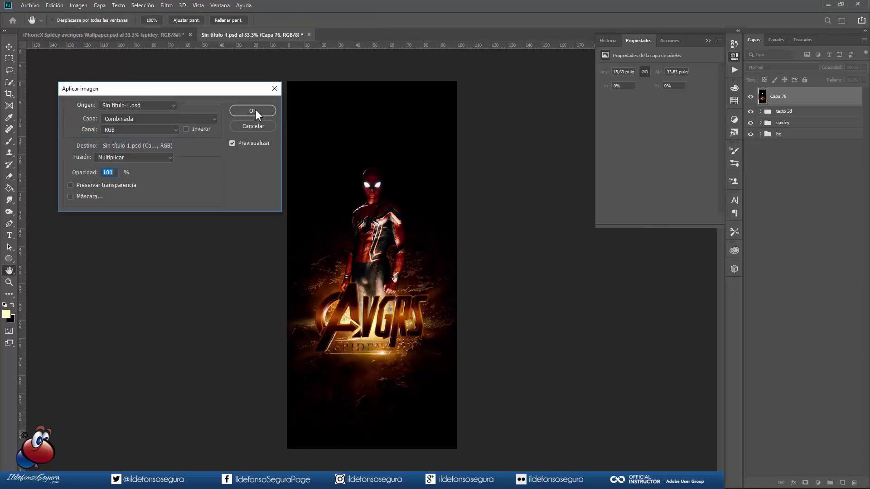
click(253, 111)
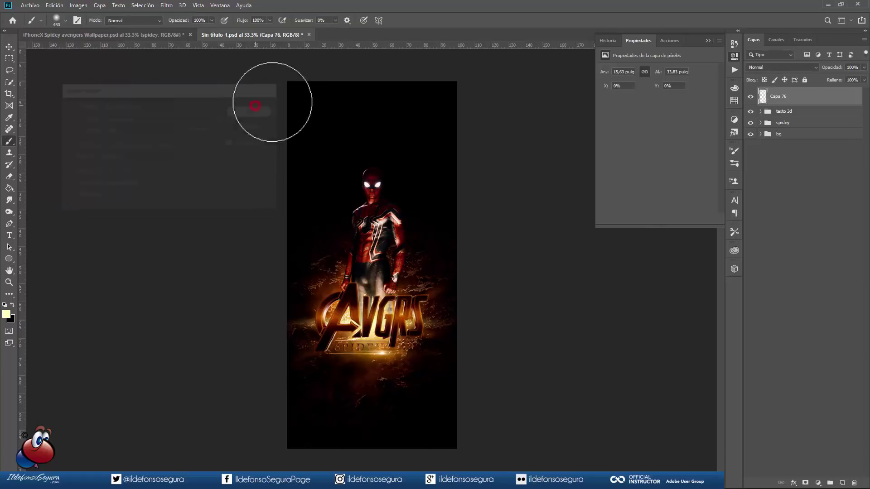
Step: Run the High Pass (Paso alto) filter on the merged image layer with a radius of 1,5 pixels
click(167, 5)
click(190, 182)
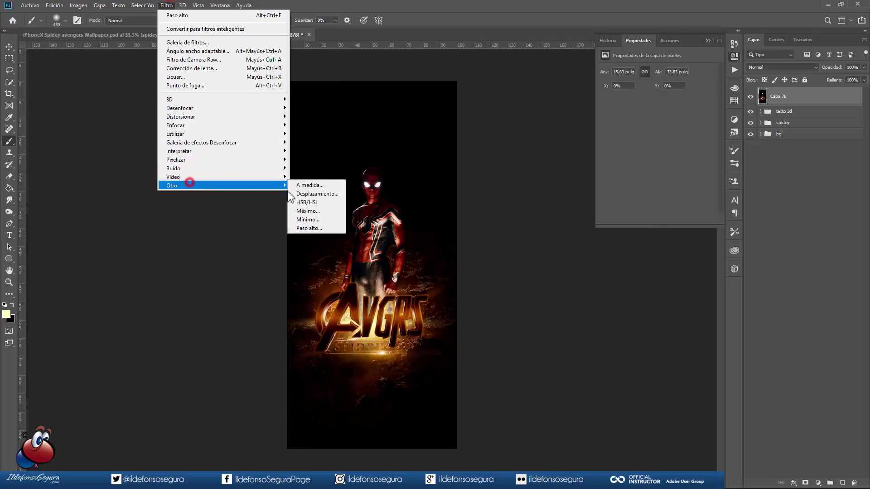
click(308, 227)
click(360, 303)
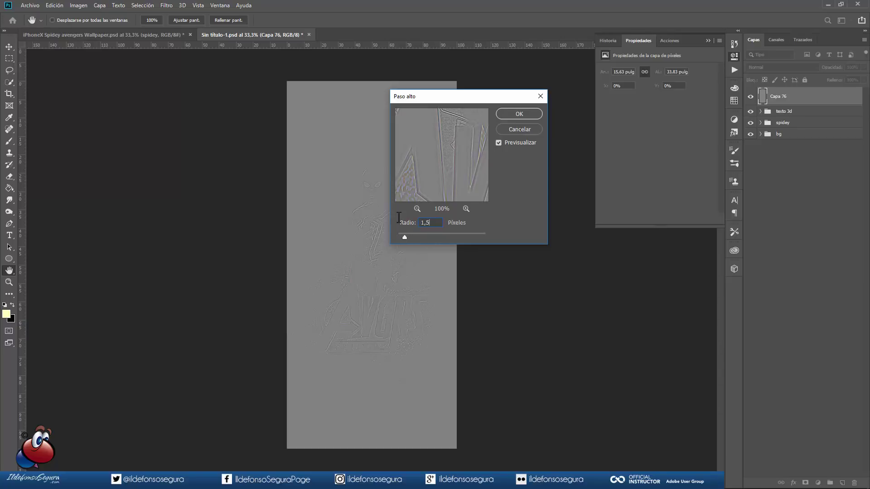
click(507, 116)
key(b)
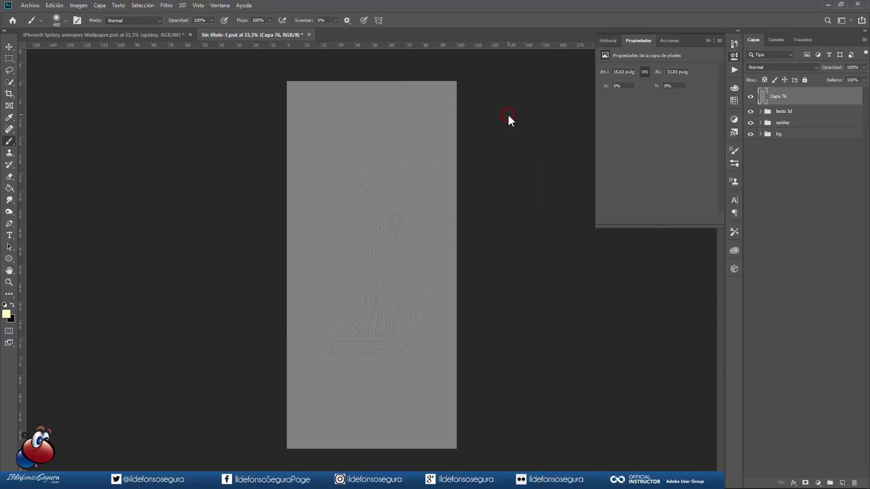
Step: Set the high-pass layer's blend mode to Linear Light (Luz lineal) and toggle its visibility to check the sharpening
click(793, 68)
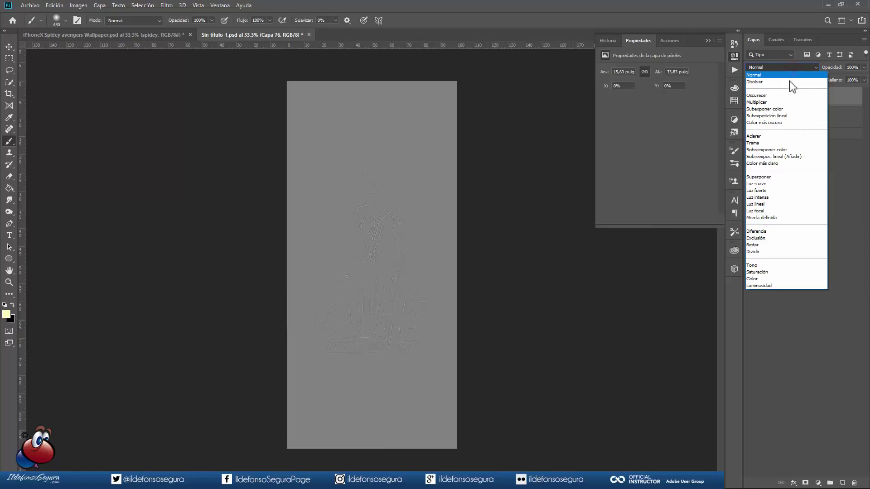
click(765, 203)
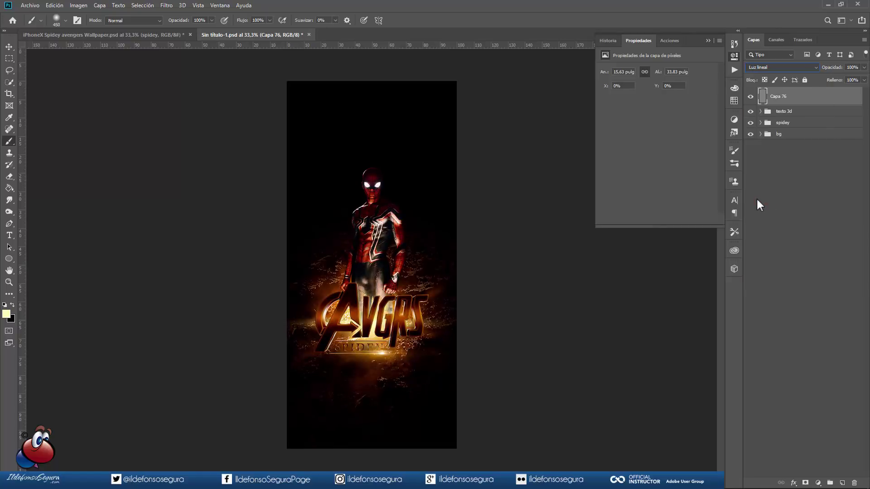
click(750, 96)
Step: Mask the high-pass layer Capa 76 with a combined selection of the TEXTO AVENGERS and EXTRUSION layers' outlines
click(761, 112)
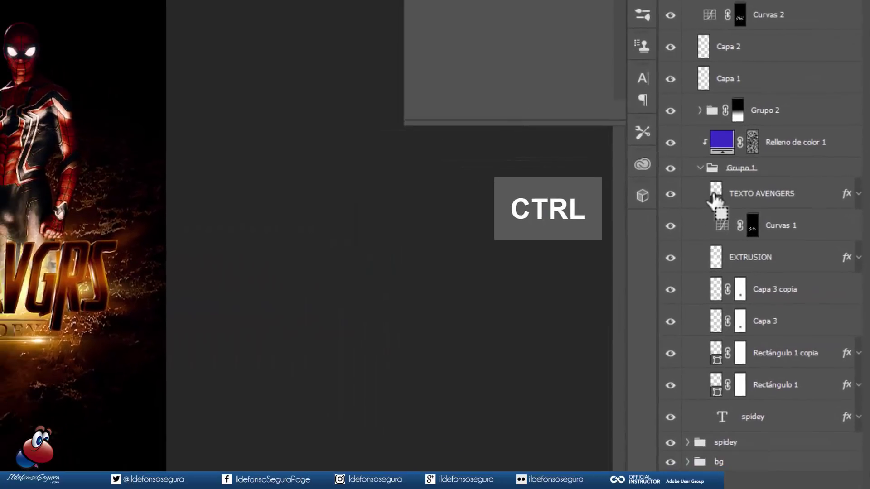
ctrl+click(715, 195)
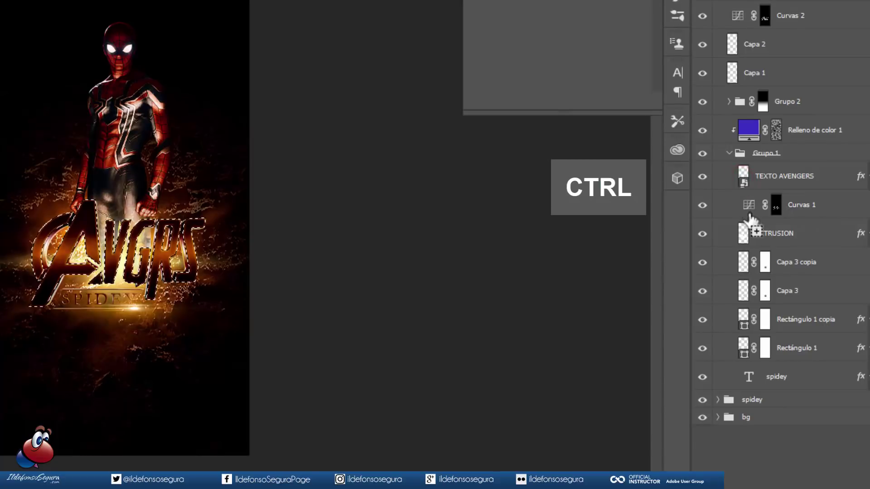
ctrl+shift+click(743, 233)
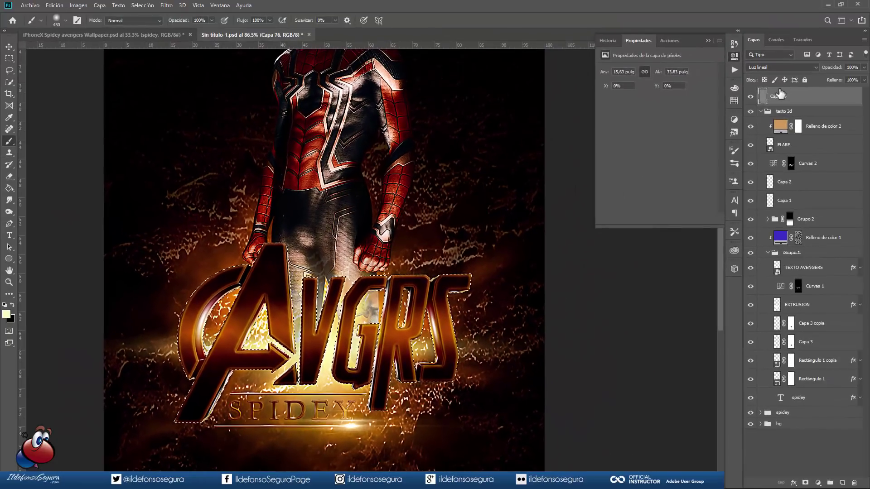
click(803, 482)
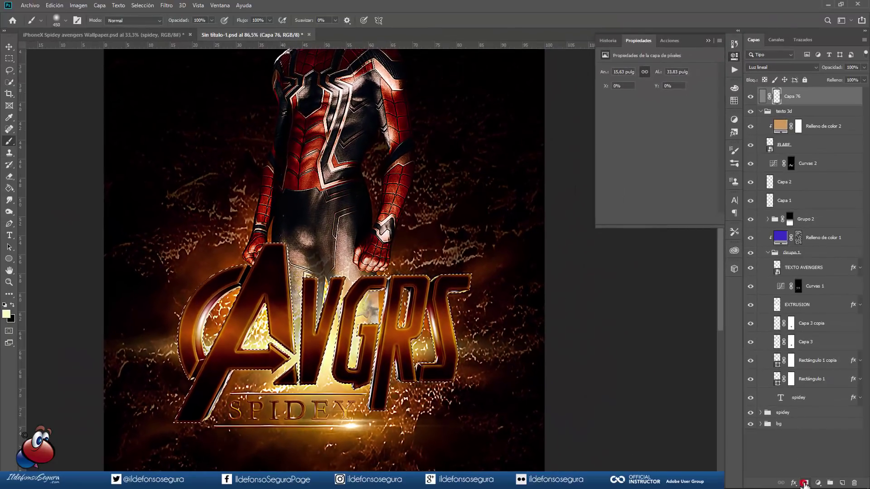
Step: Compare the title with and without the masked sharpening layer, and set that layer's opacity to 75%
click(750, 96)
click(750, 96)
click(750, 96)
click(750, 96)
click(750, 96)
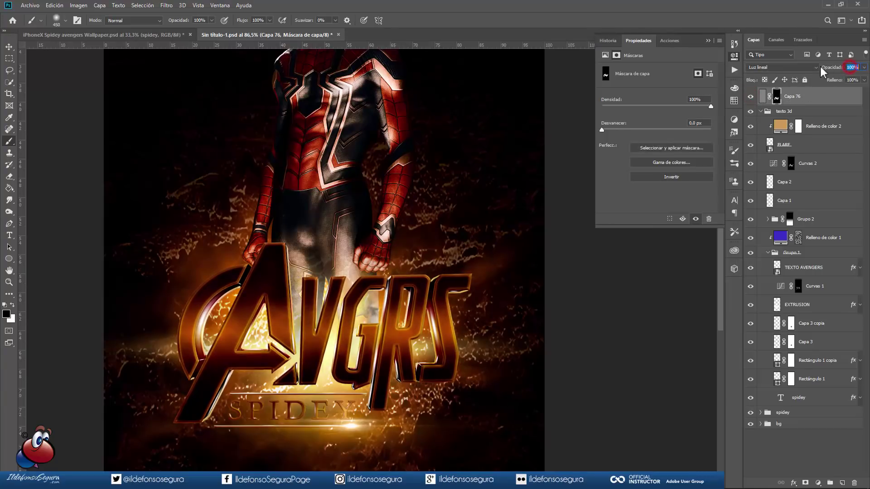
text(75)
click(708, 40)
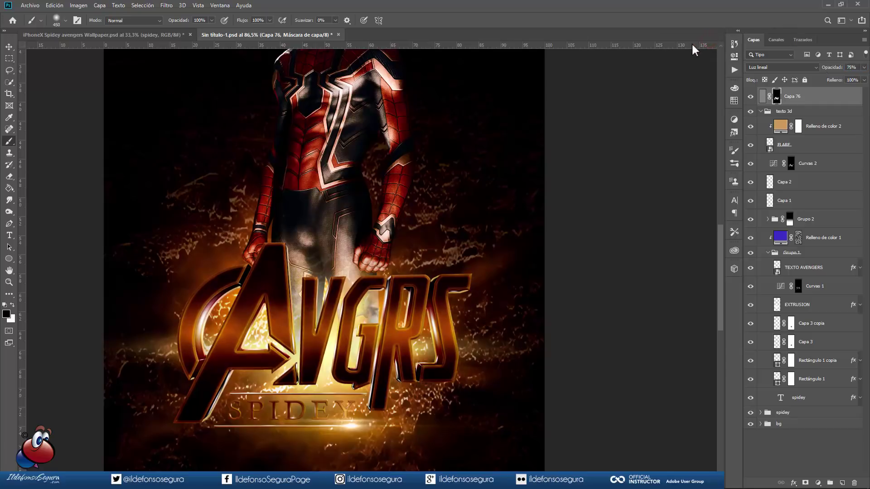
key(ctrl+0)
scroll(443, 127, down, 1)
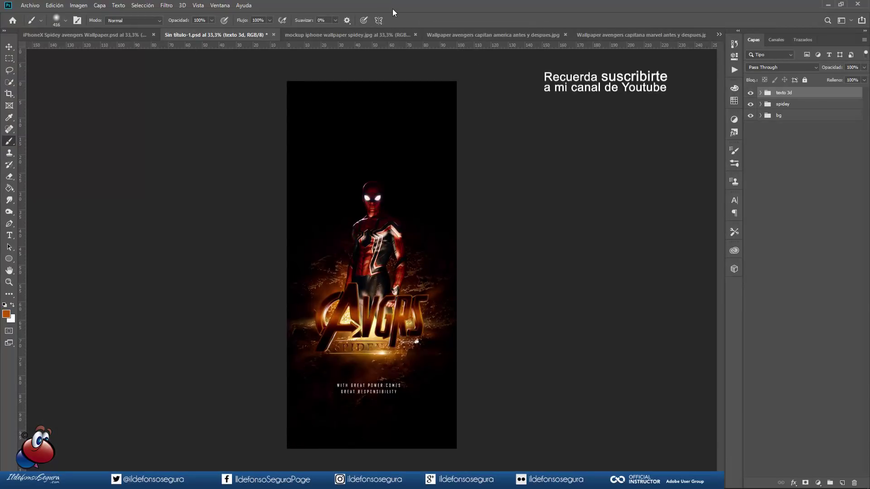
Step: View the iPhone wallpaper mockup and the Captain America before-and-after wallpaper image
click(370, 34)
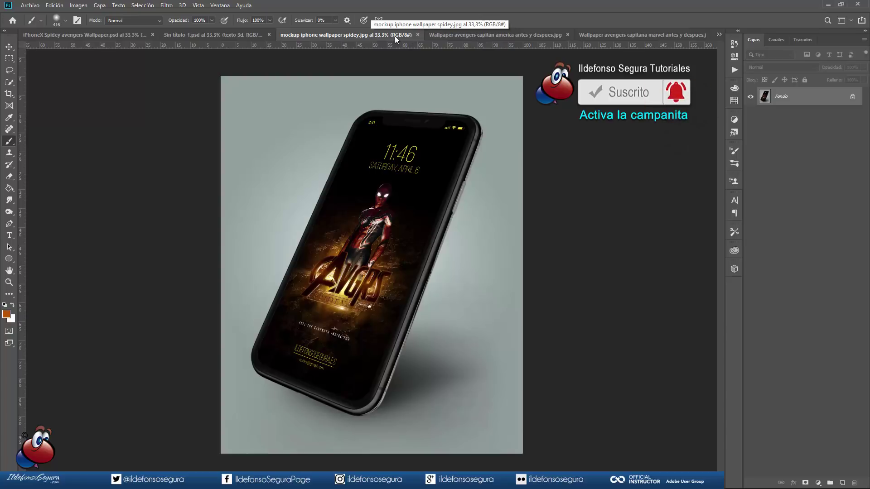
click(455, 34)
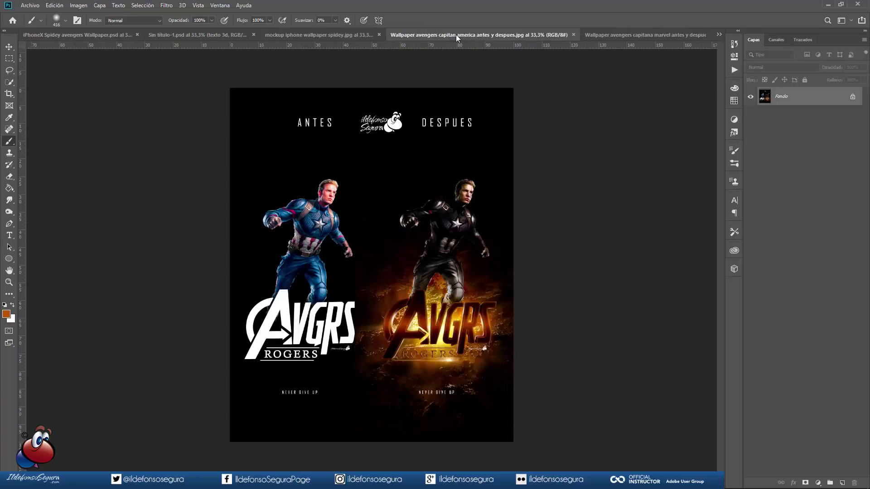